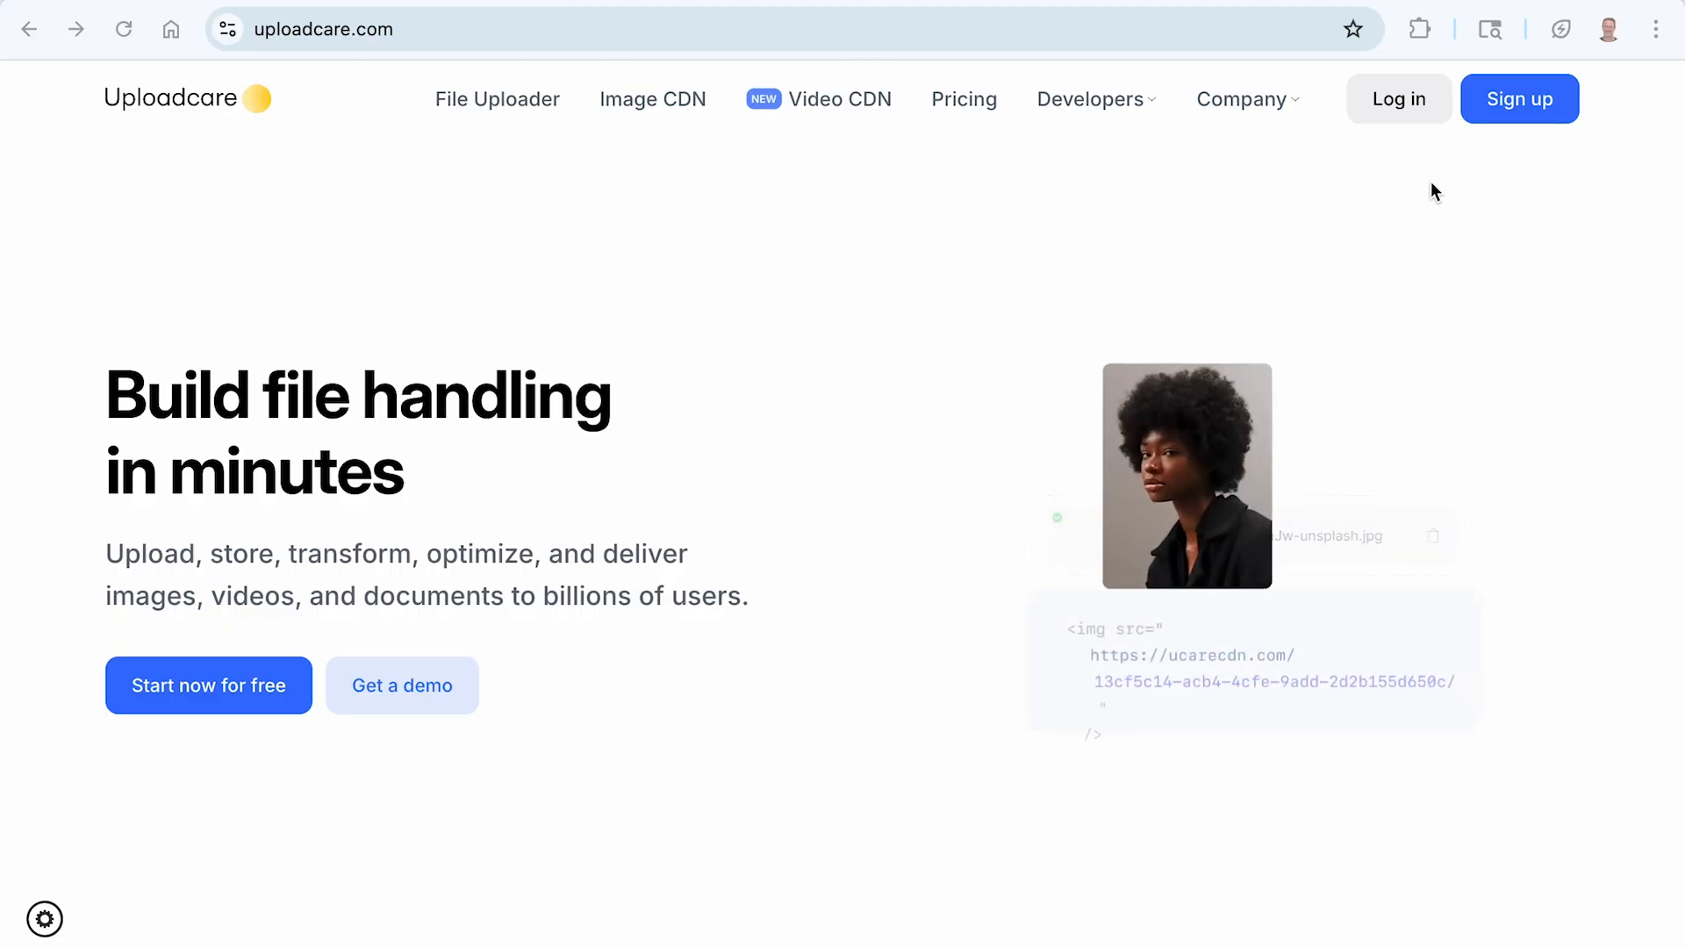
- Log in to Uploadcare with the Google account, open the Test project's files and dismiss the Video CDN banner
left_click(1395, 103)
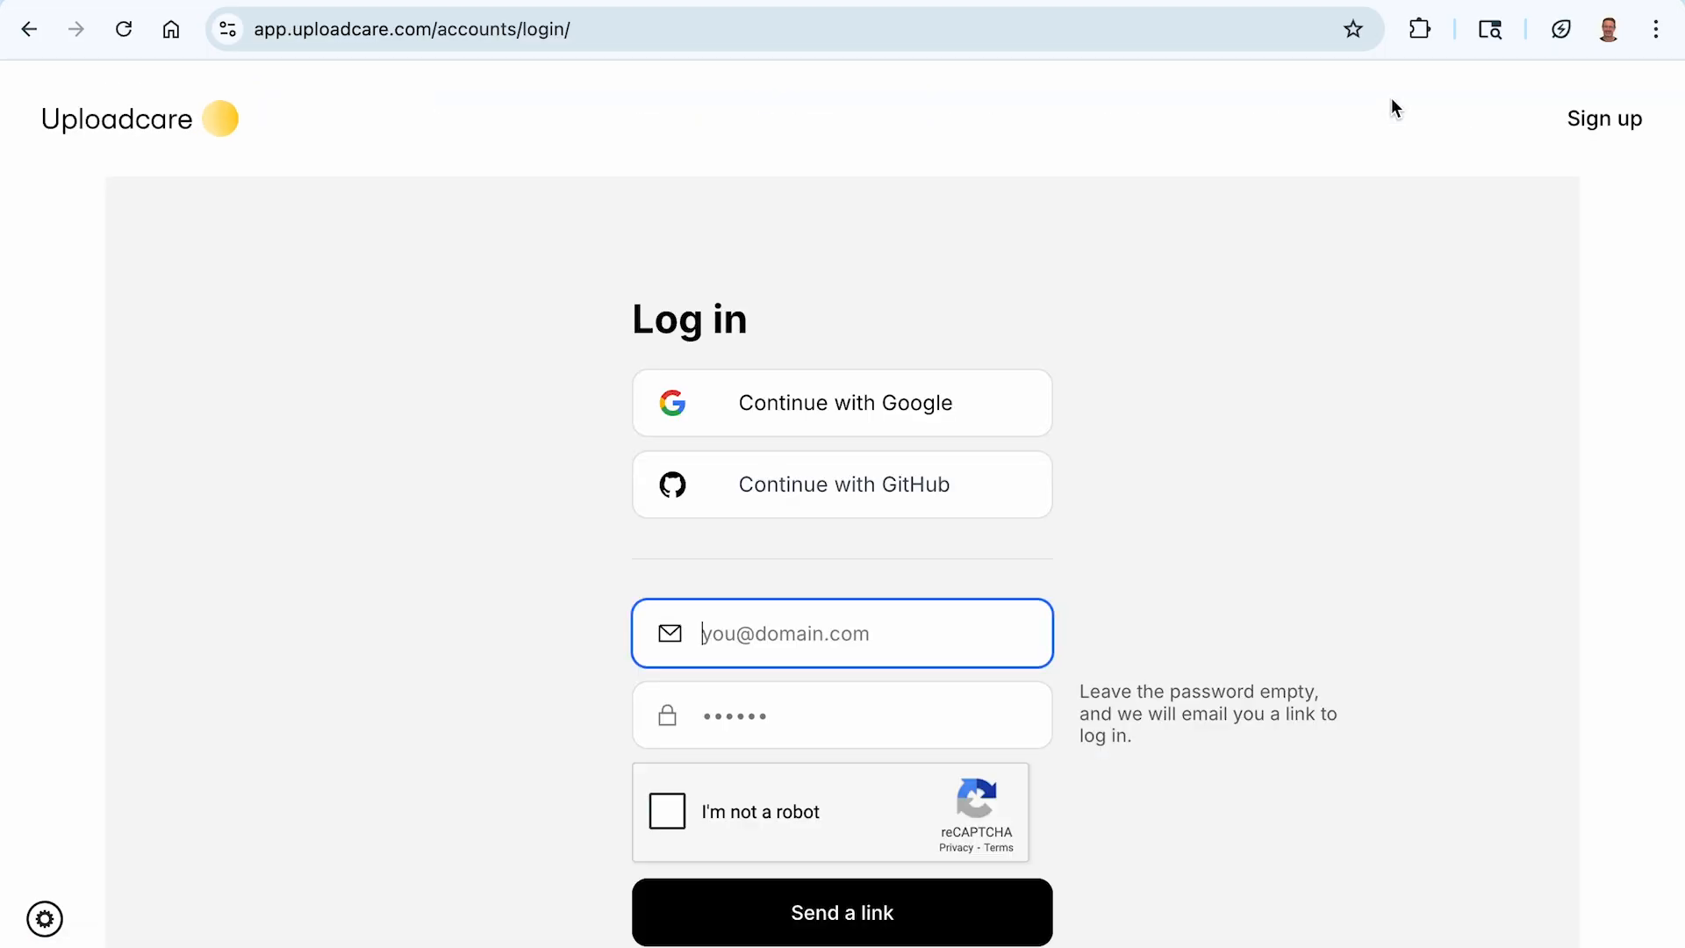
left_click(946, 407)
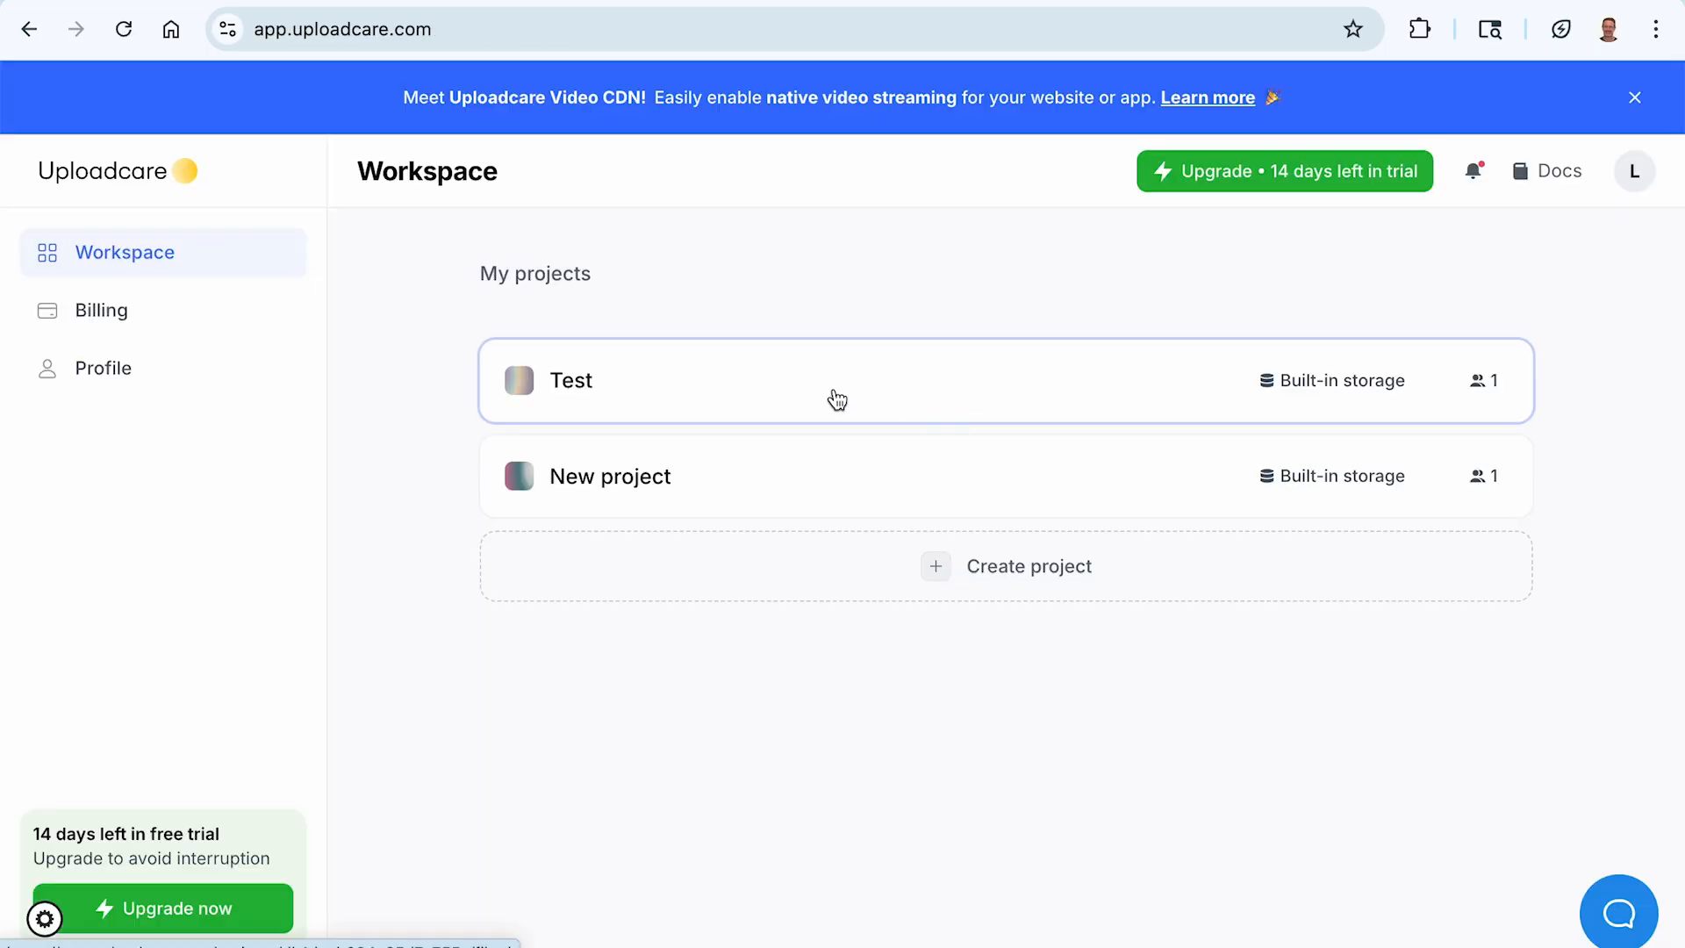
left_click(734, 407)
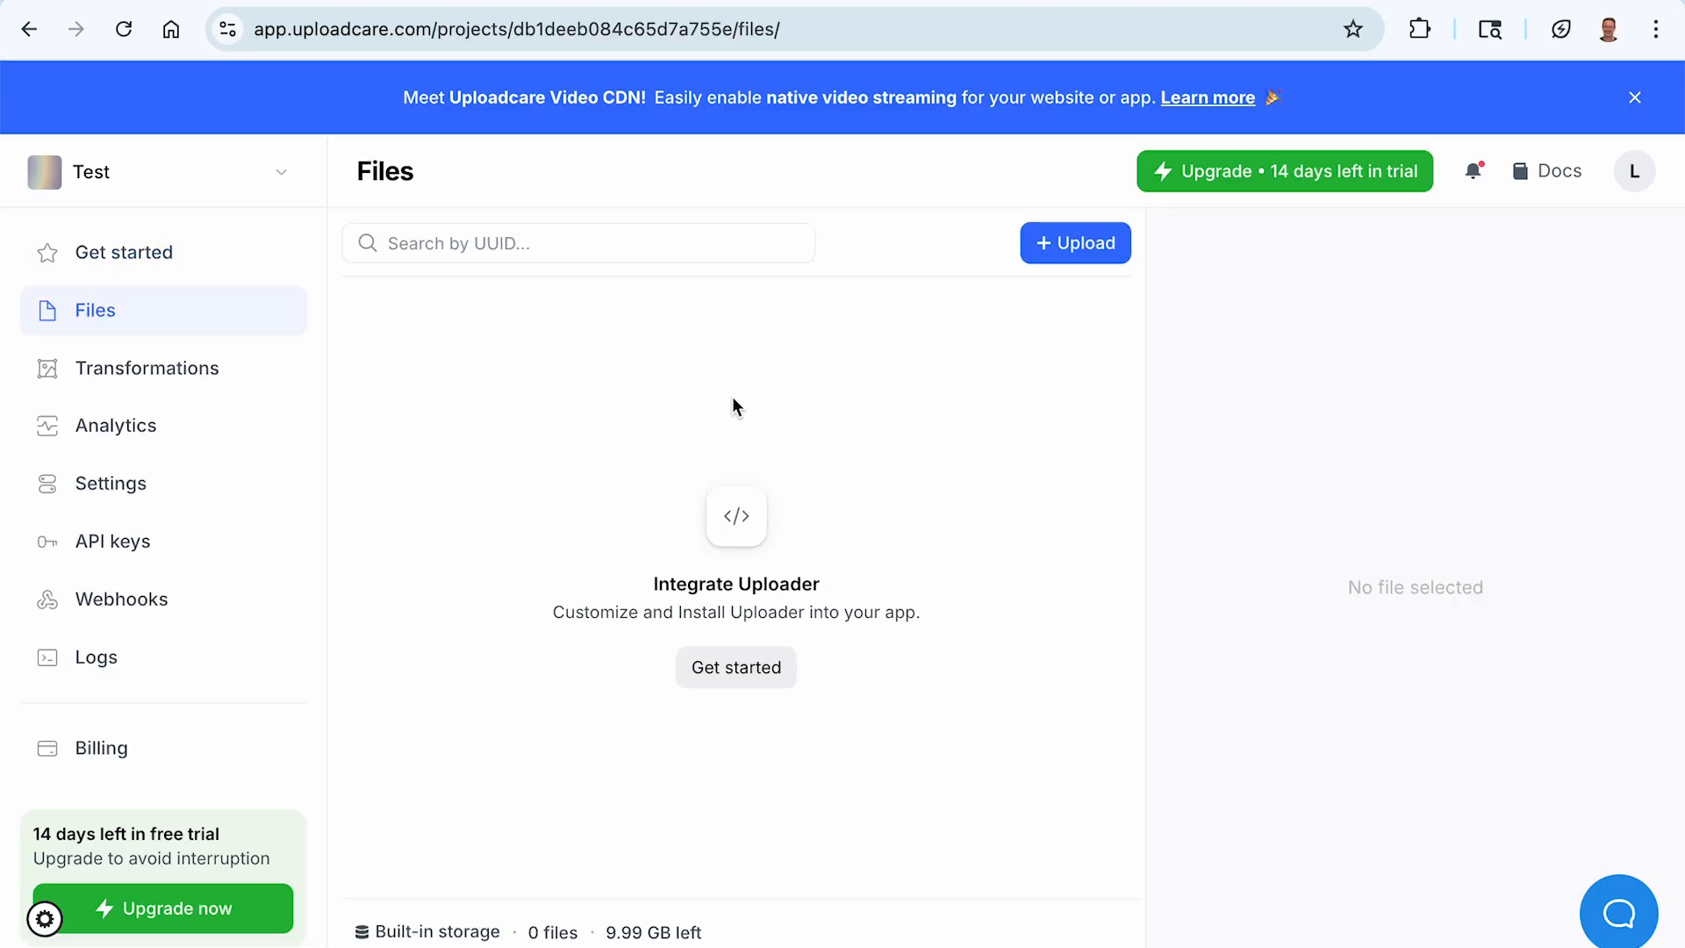
left_click(1635, 97)
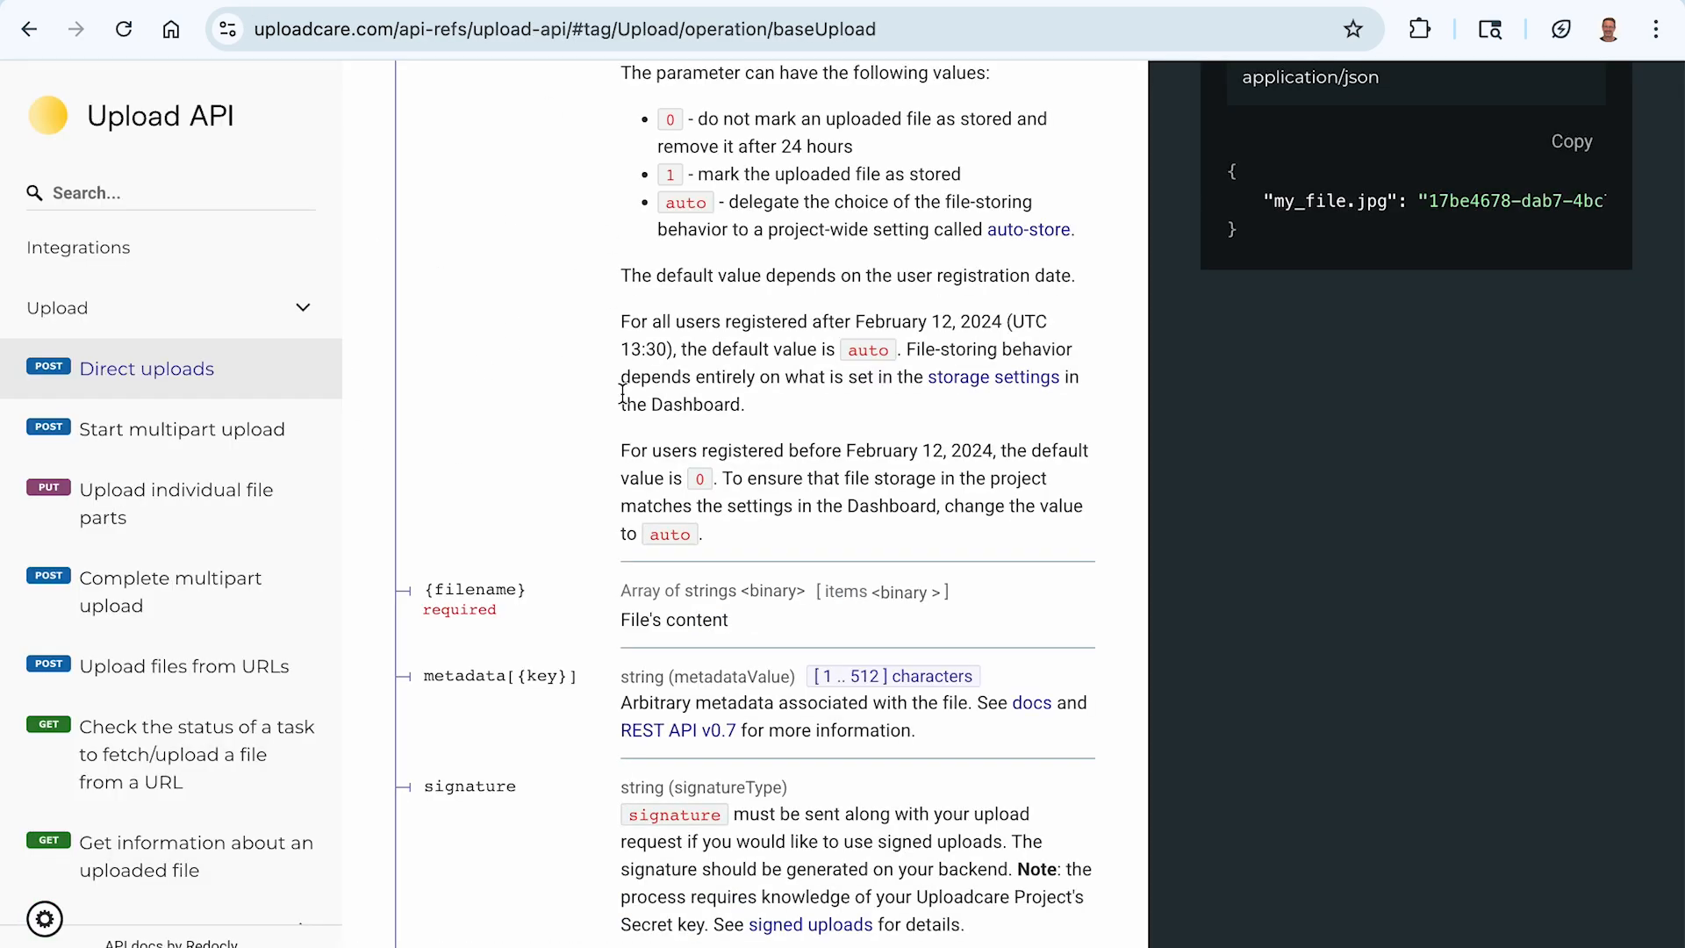
- Review the direct uploads curl example in the Upload API docs and send the File Upload request with small.jpg from Postman
scroll(623, 395, "up", 10)
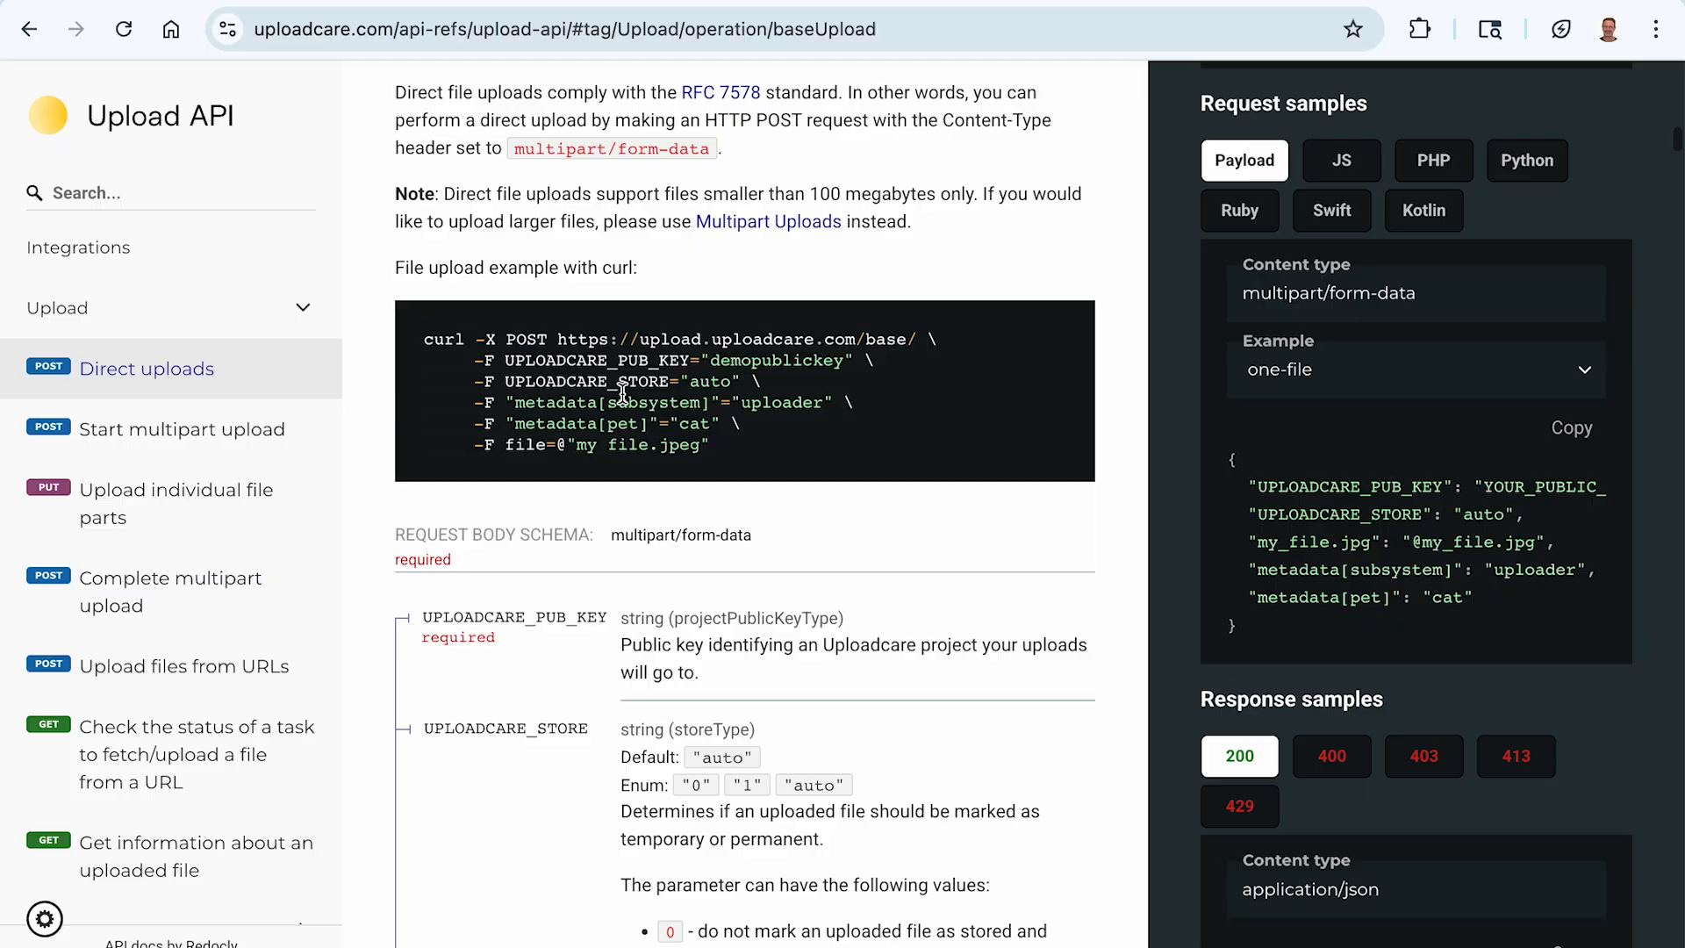
scroll(622, 395, "up", 1)
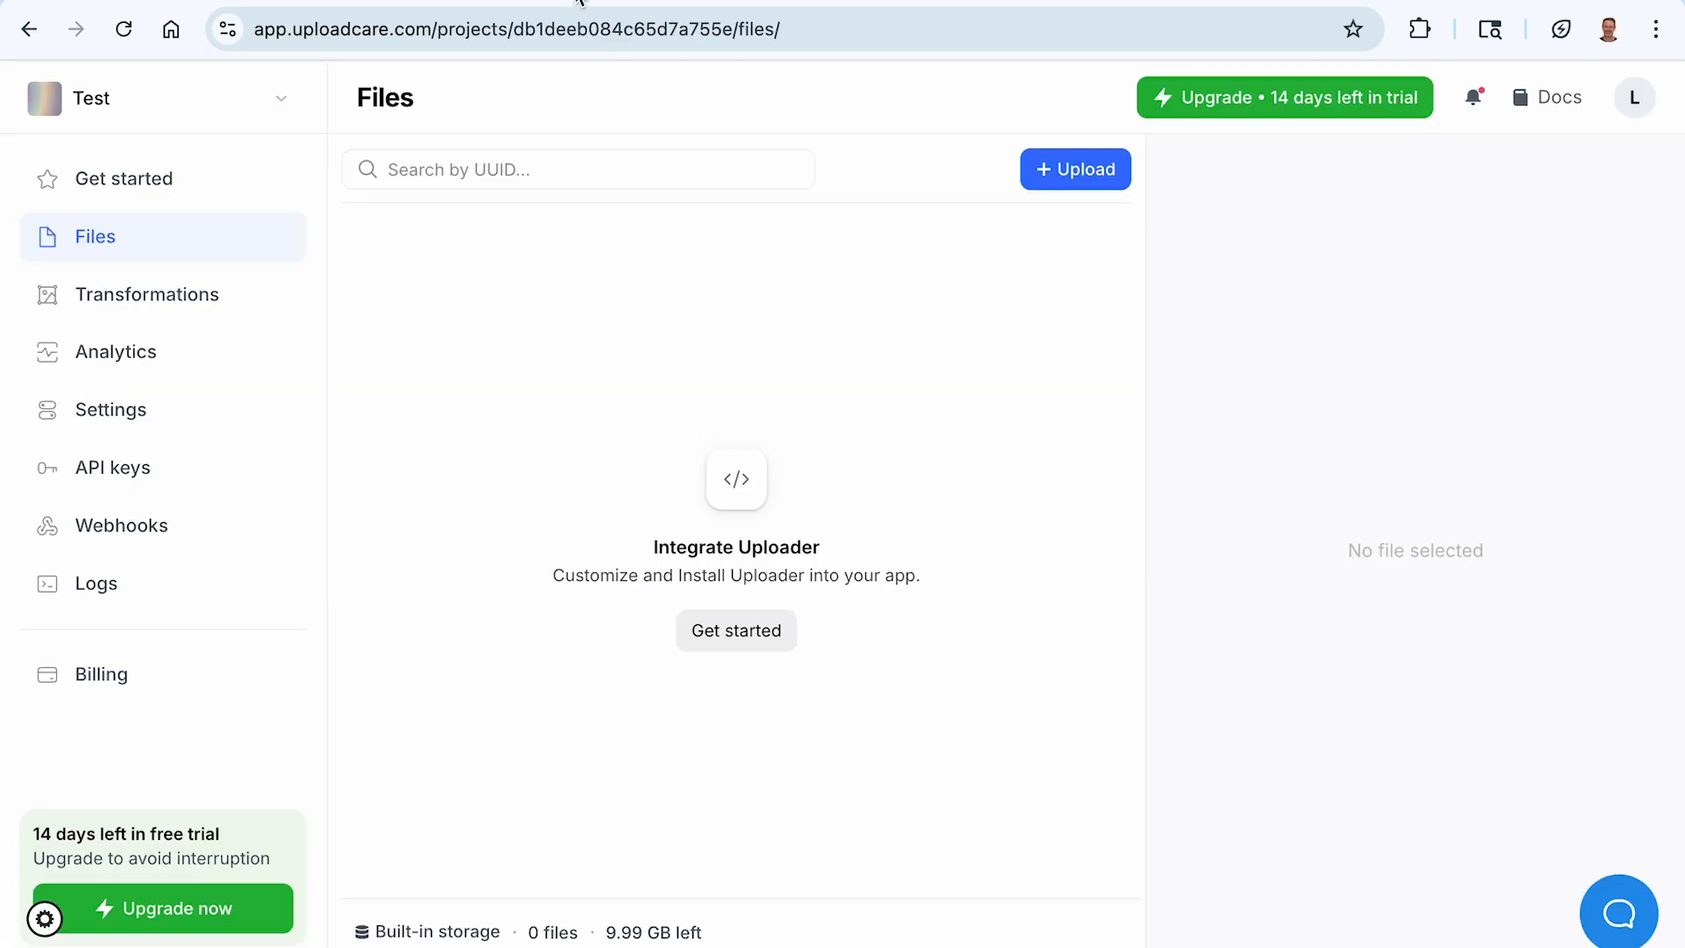
key("super+Tab")
key("super+Tab")
key("super+Tab")
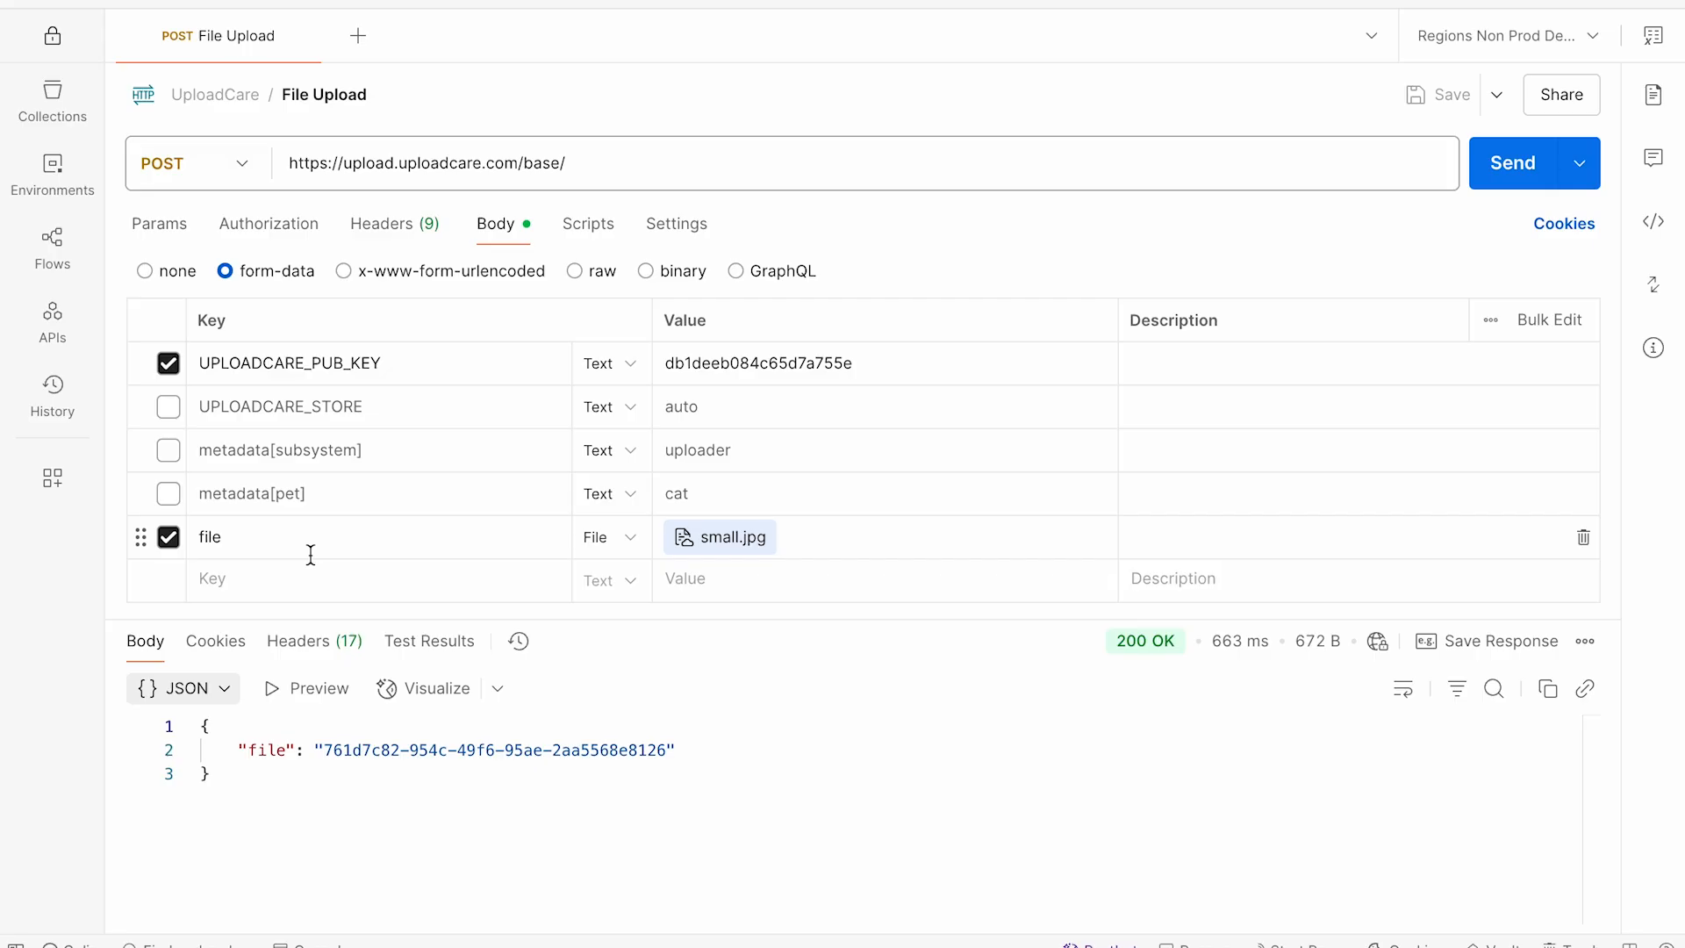
left_click(1481, 164)
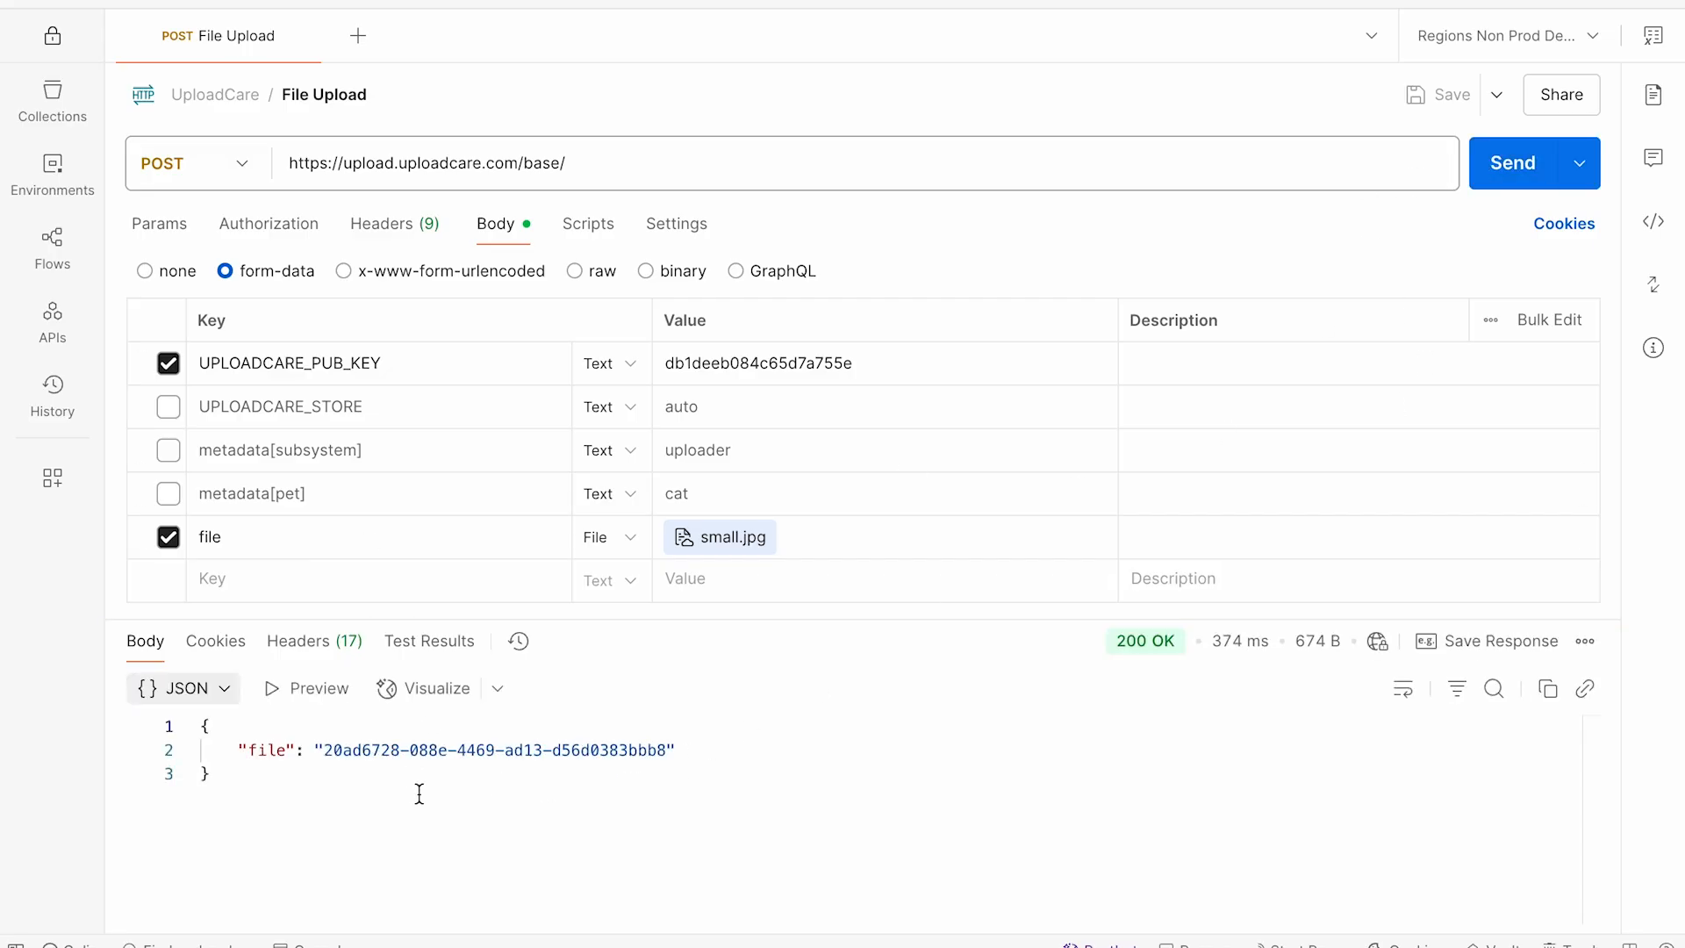
- Return to the browser, refresh the Test project's file list and delete the uploaded small.jpg
key("super+Tab")
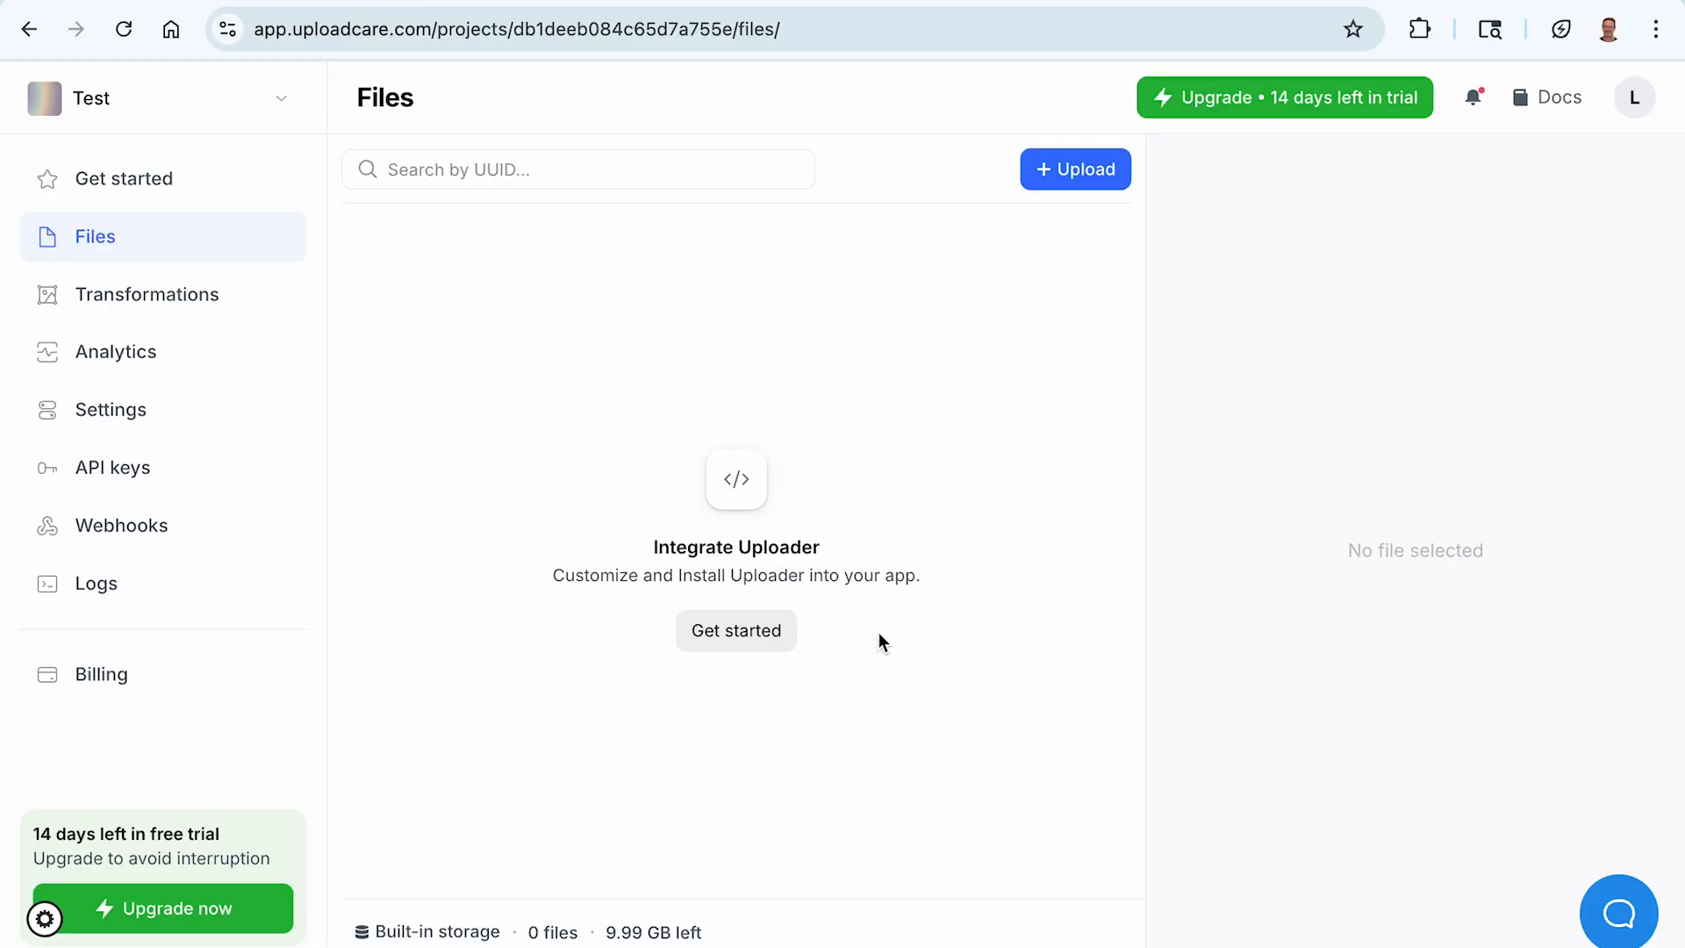
key("super+r")
left_click(916, 250)
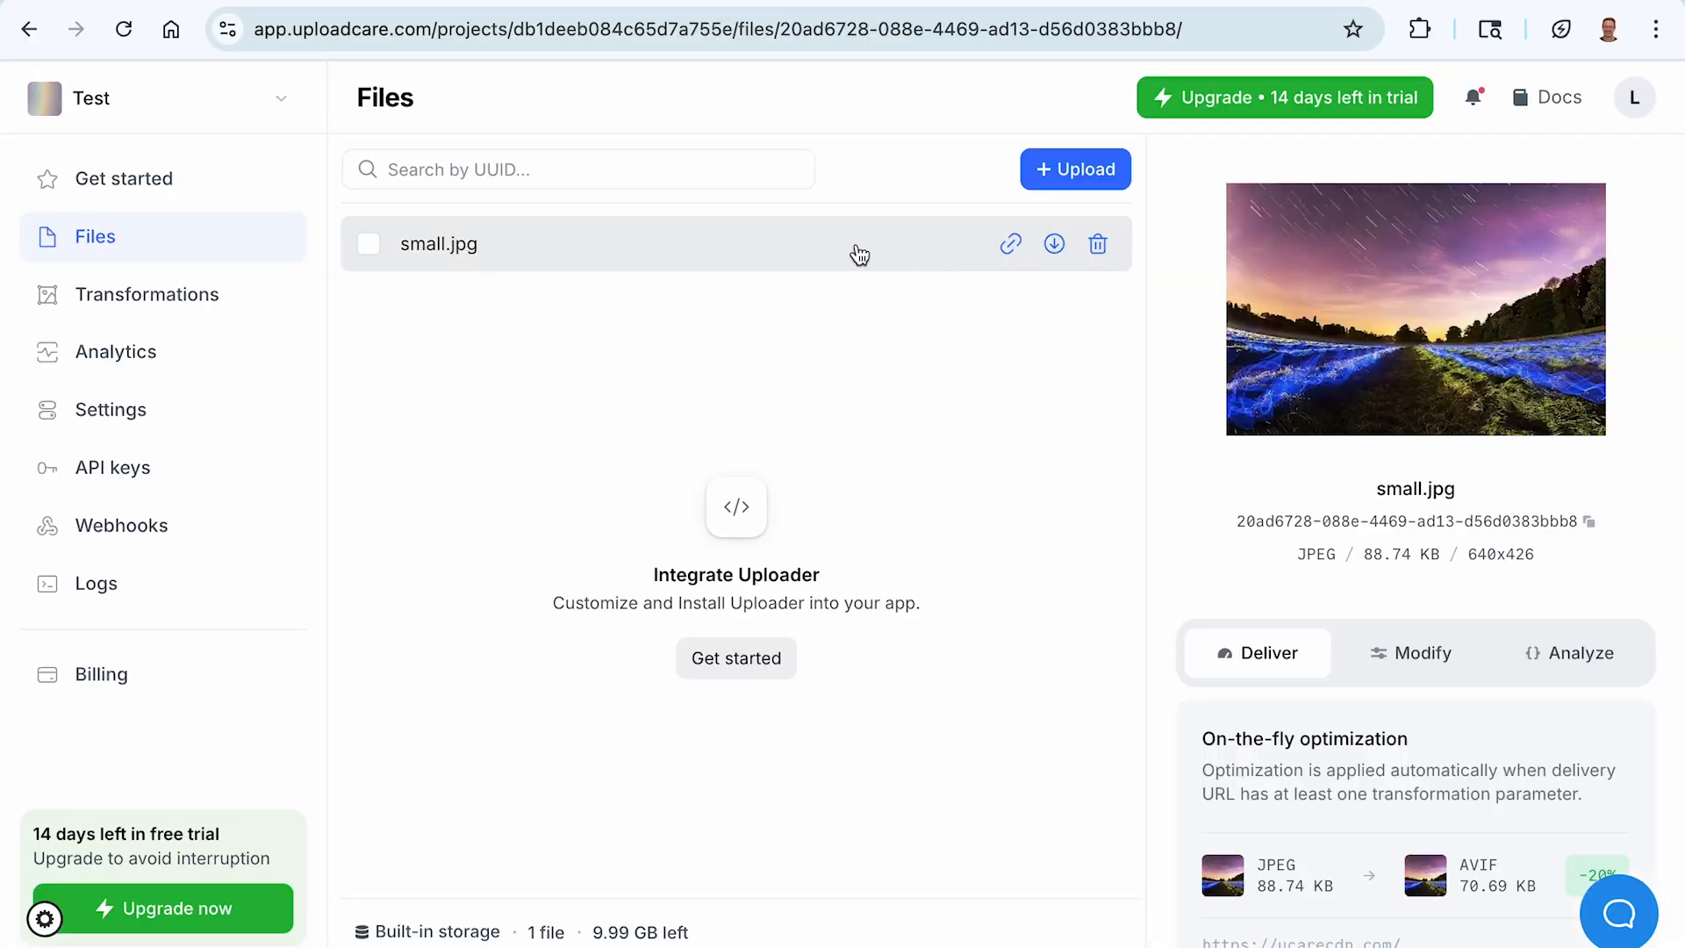
left_click(1098, 248)
left_click(511, 639)
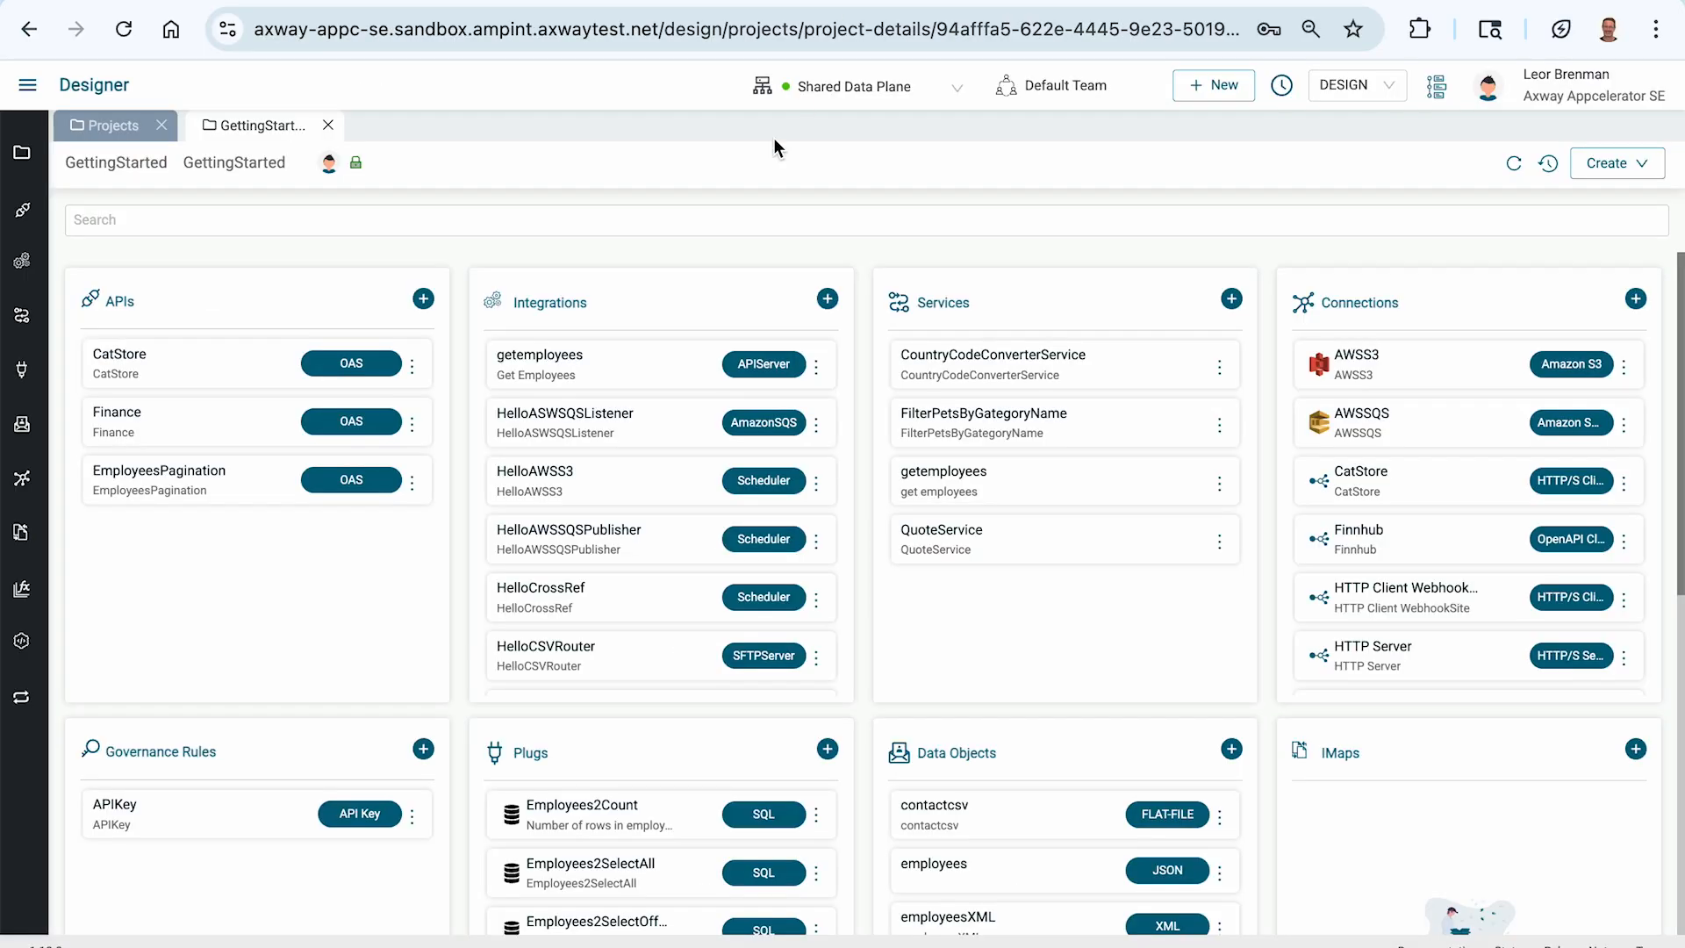
- Find the Hello SFTP Server integration in Axway Designer's GettingStarted project and open its clone settings
scroll(660, 410, "down", 3)
scroll(660, 409, "down", 5)
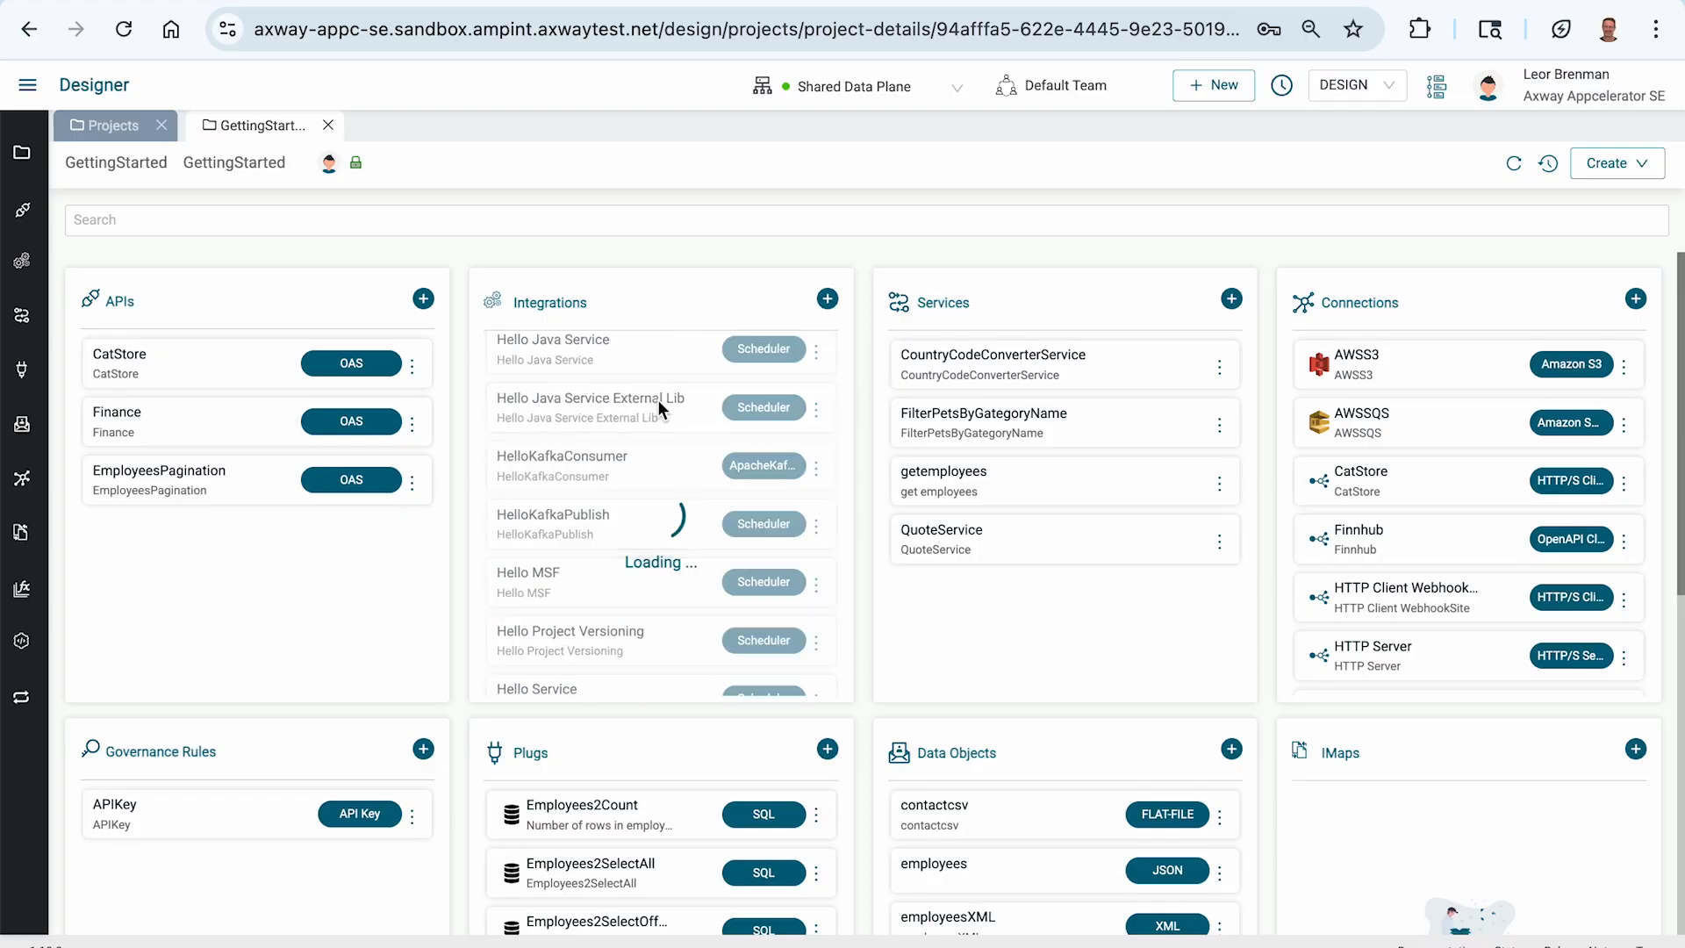
scroll(657, 399, "down", 3)
scroll(629, 416, "down", 3)
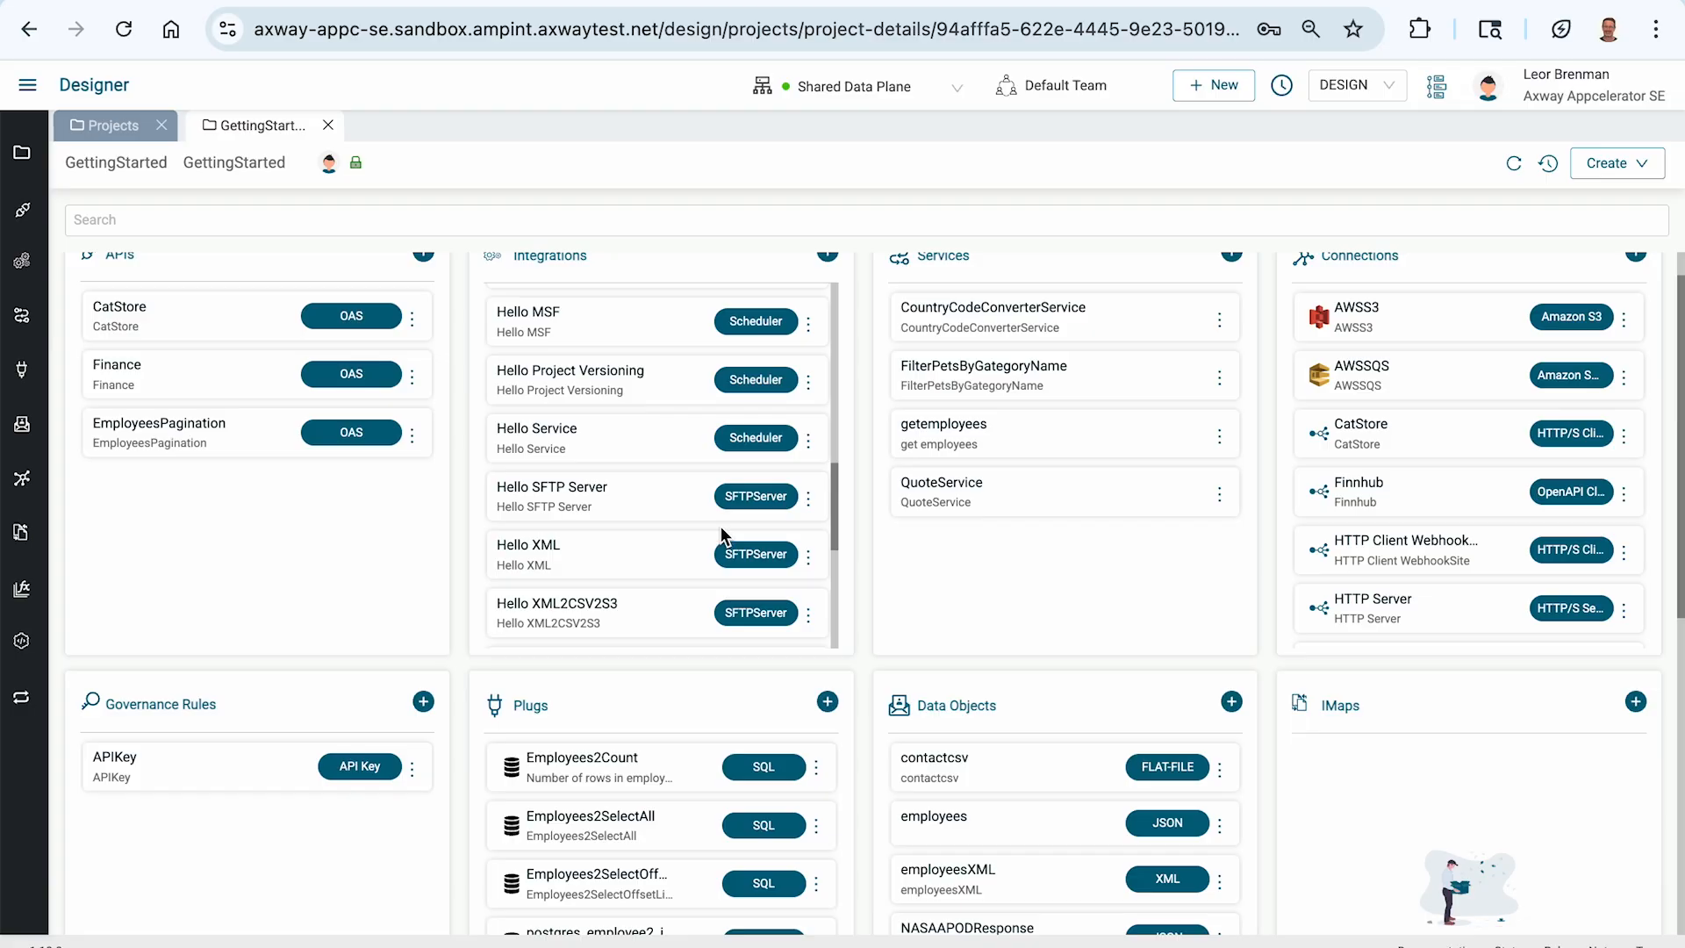
left_click(807, 505)
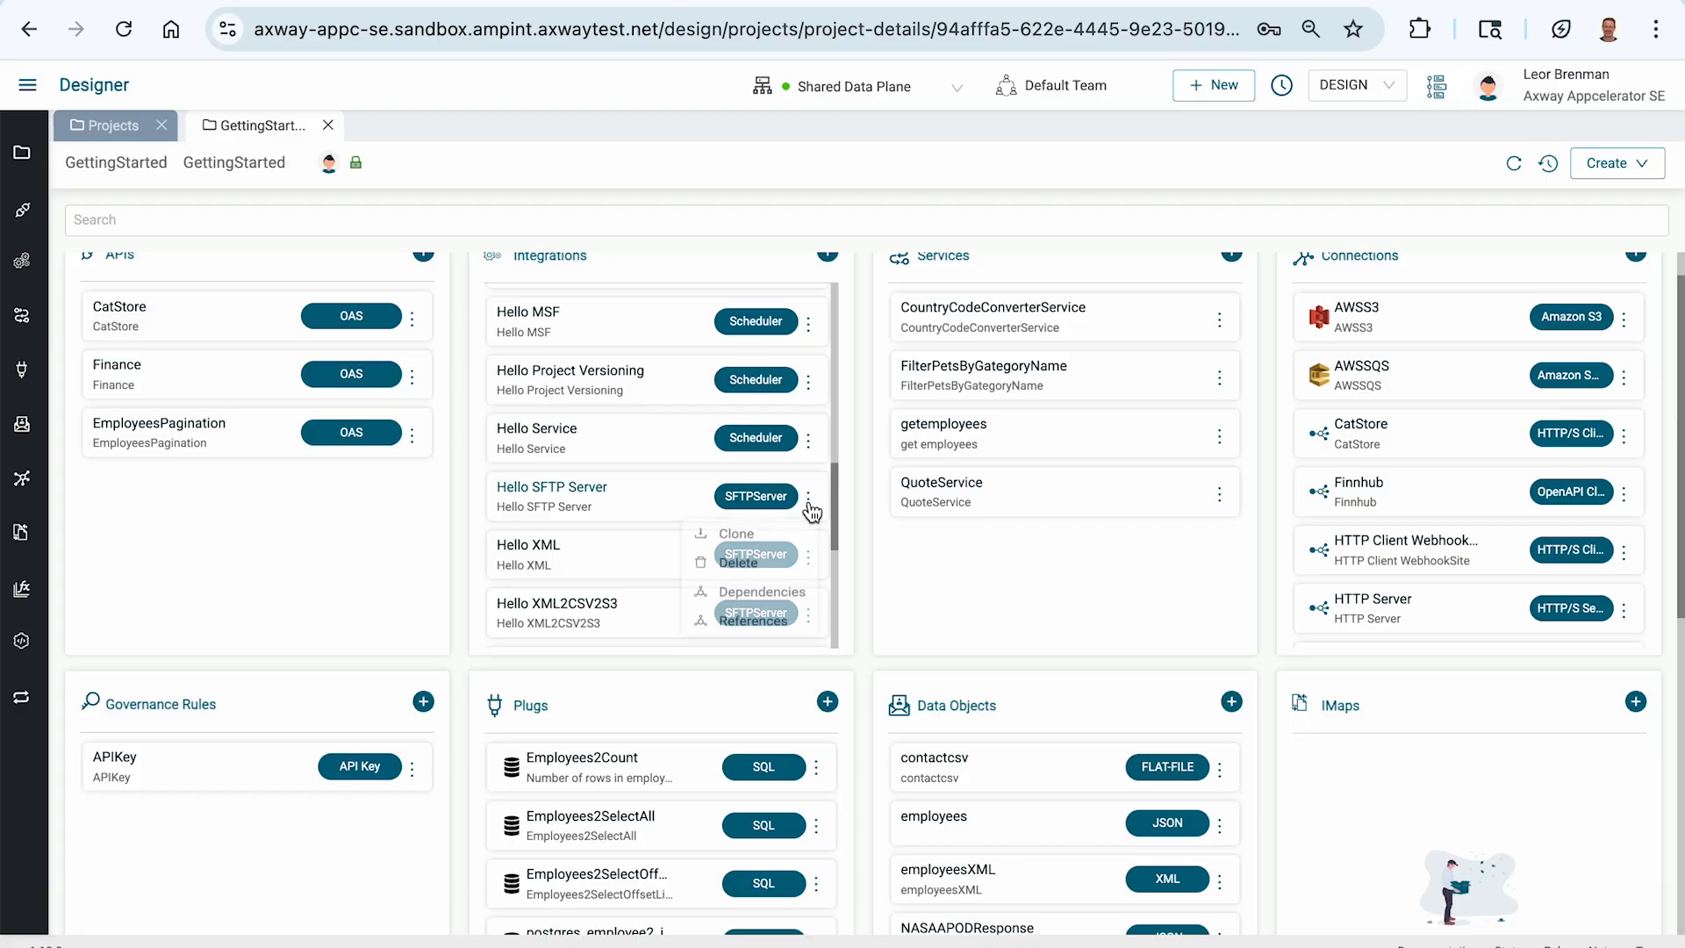
left_click(767, 533)
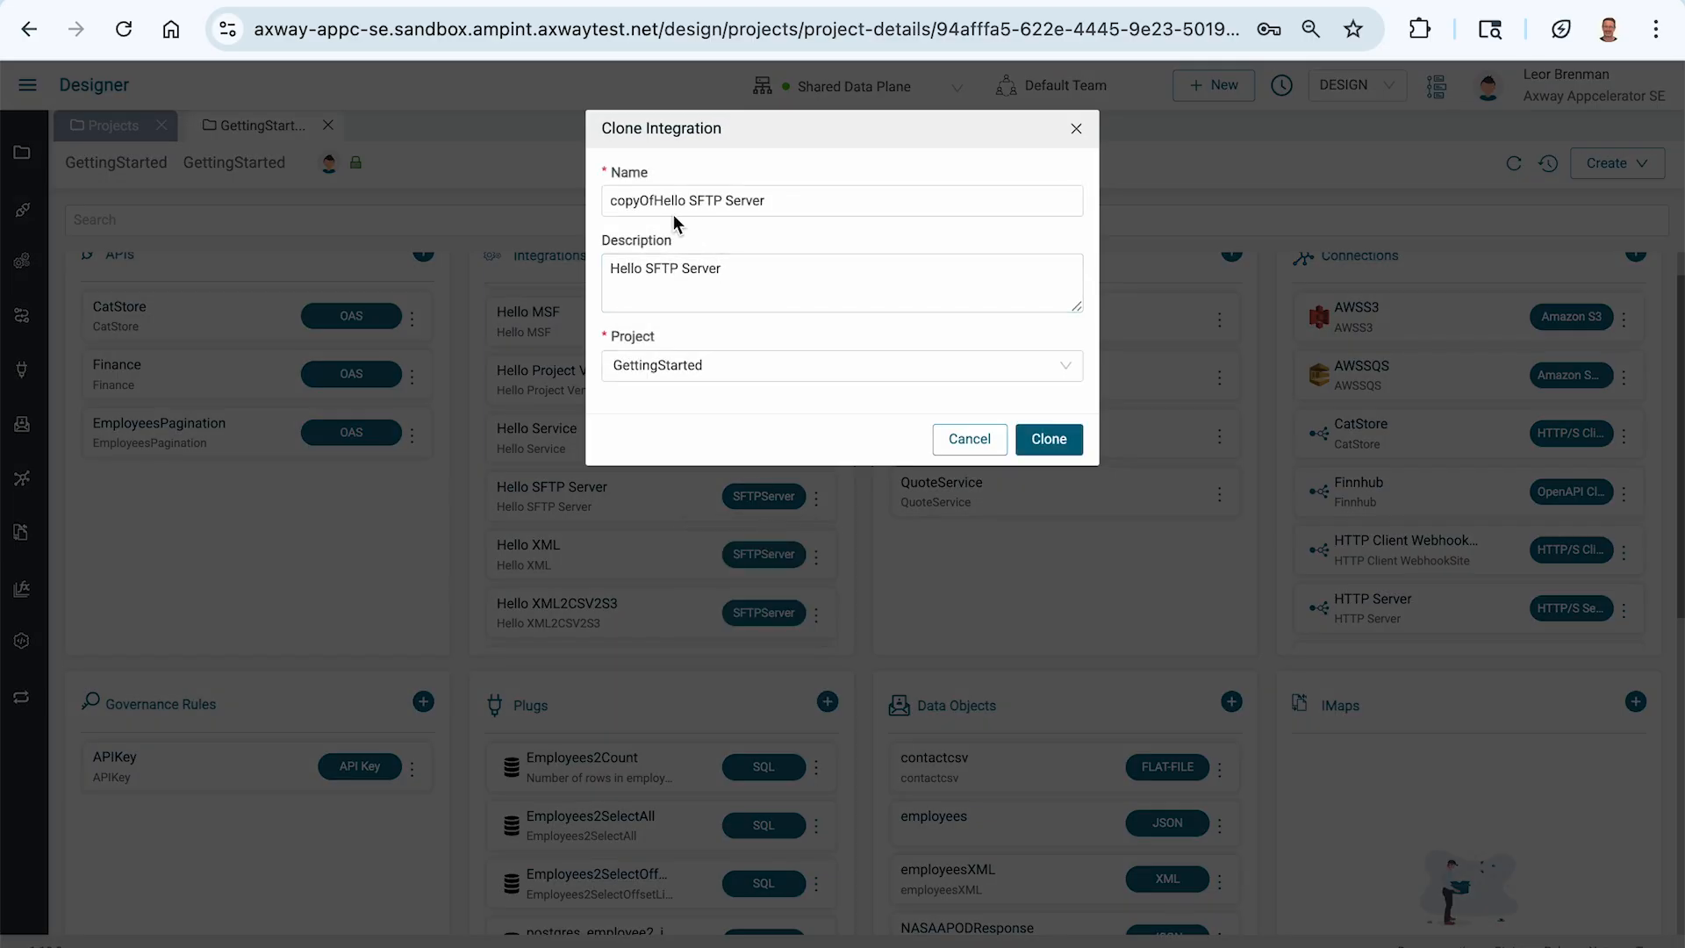
- Clone the integration into GettingStarted with "Hello HTTP Client Multipart FIle Upload" as both name and description
left_click(651, 201)
key("shift+Home")
key("BackSpace")
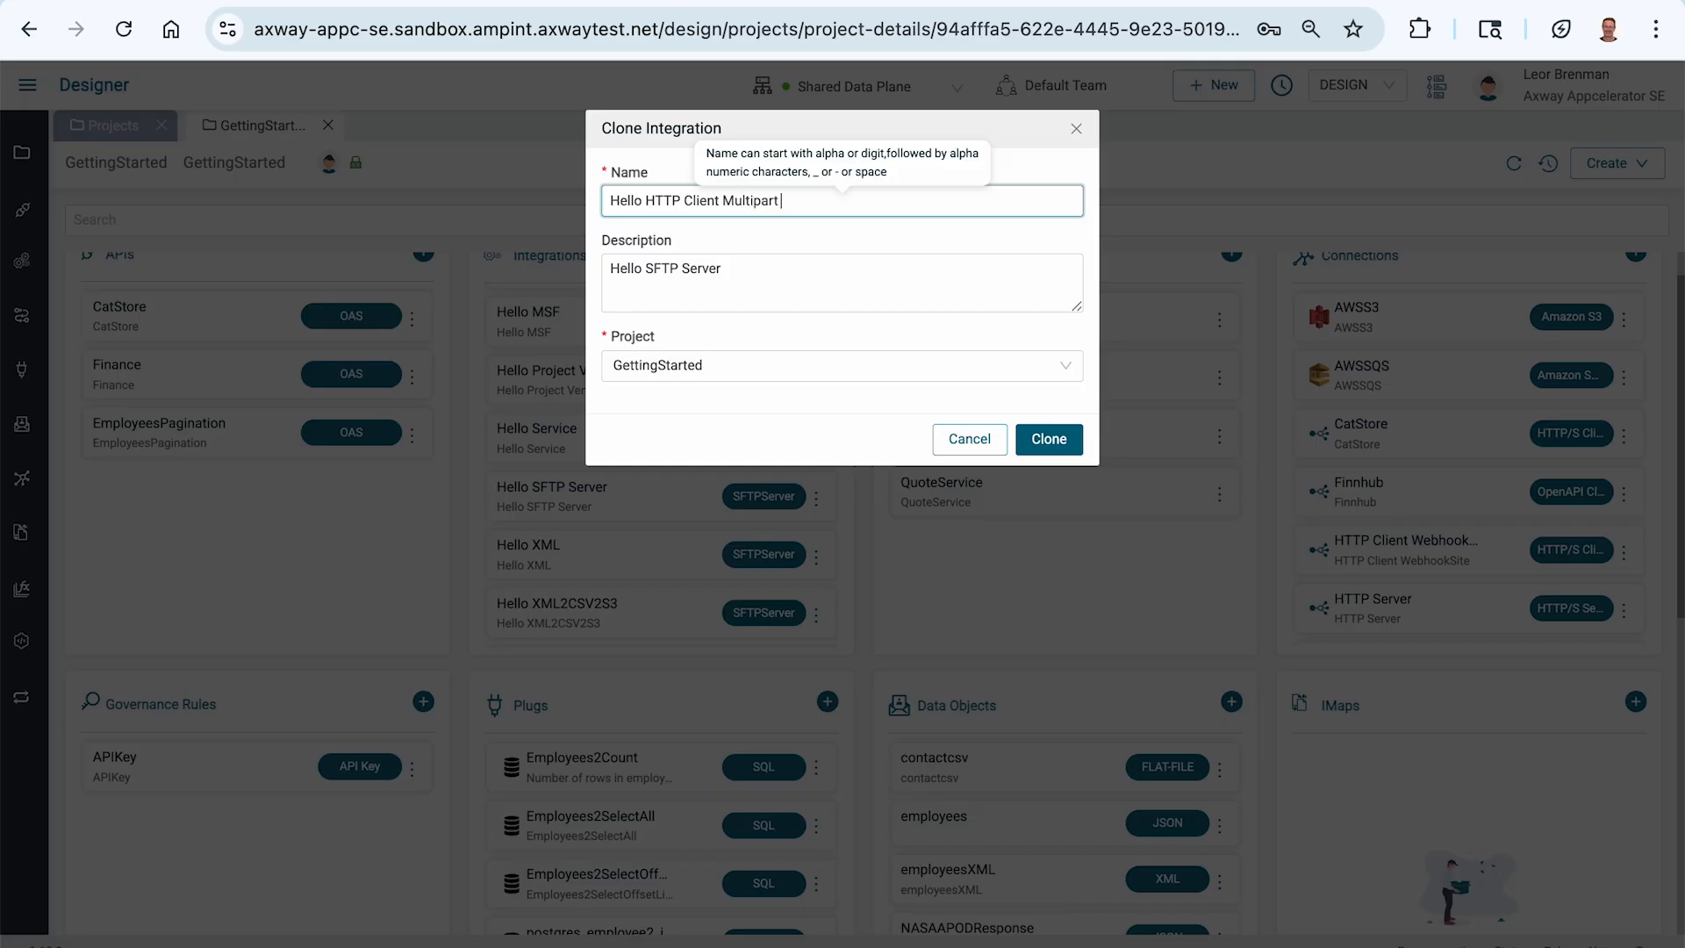
key("ctrl+a")
key("ctrl+c")
key("Tab")
key("ctrl+a")
key("ctrl+v")
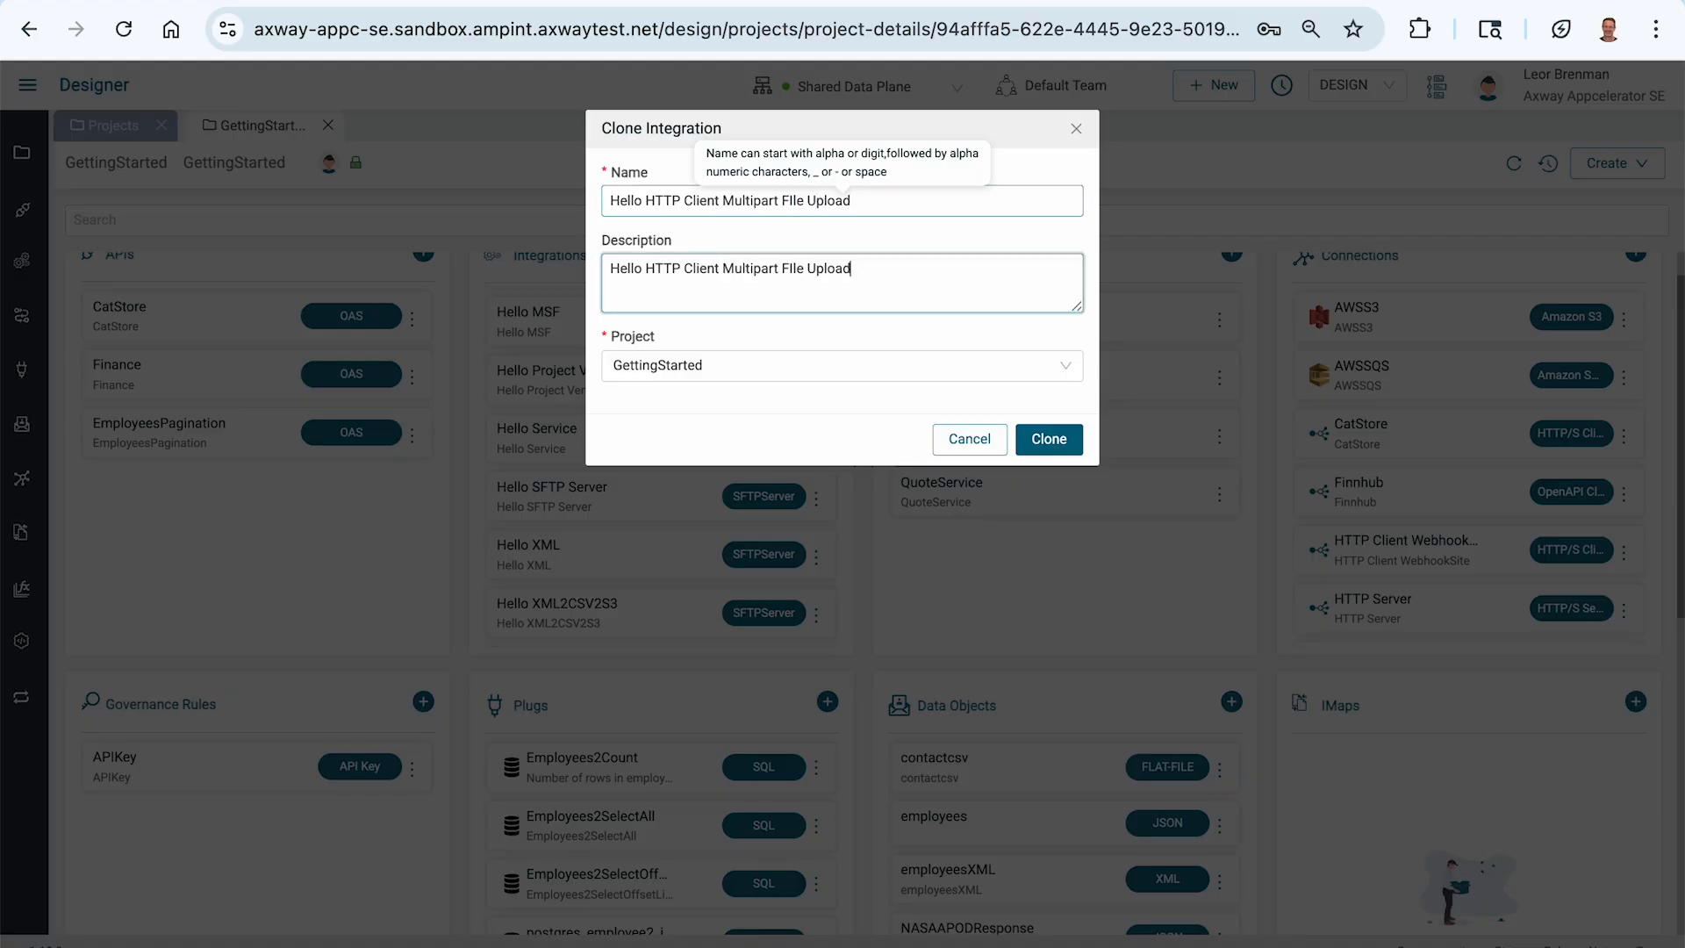
left_click(1059, 437)
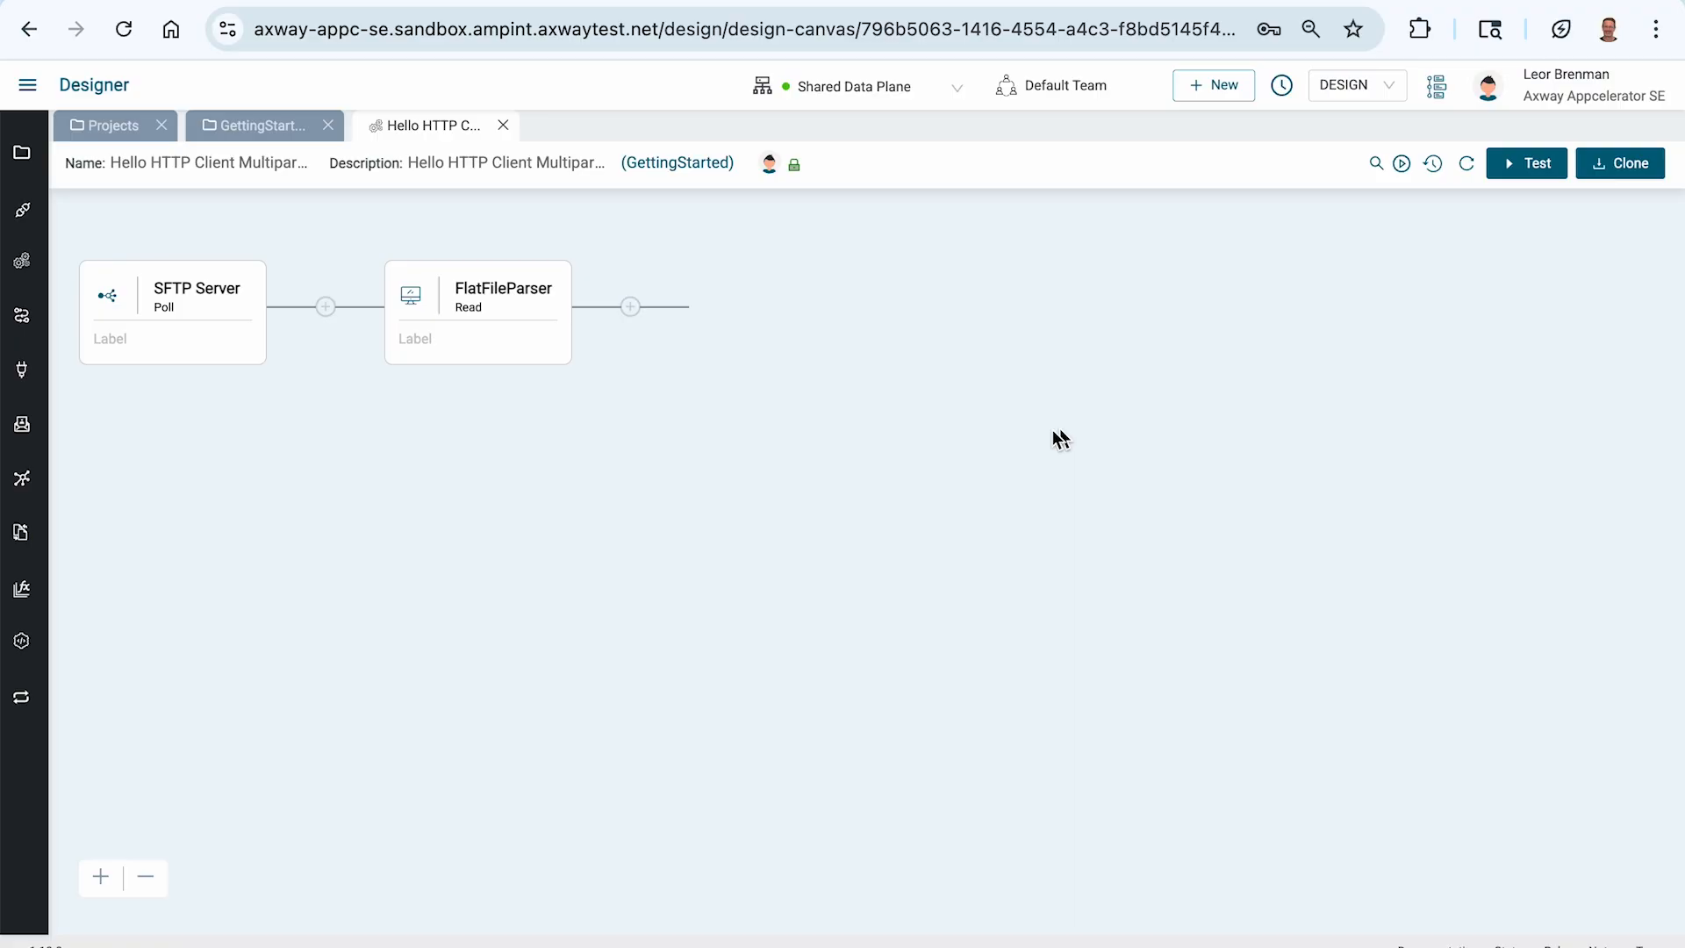
- Remove the FlatFileParser component and save the SFTP Server Poll with output file type Bytes and file pattern *.jpg
left_click(556, 263)
left_click(1062, 255)
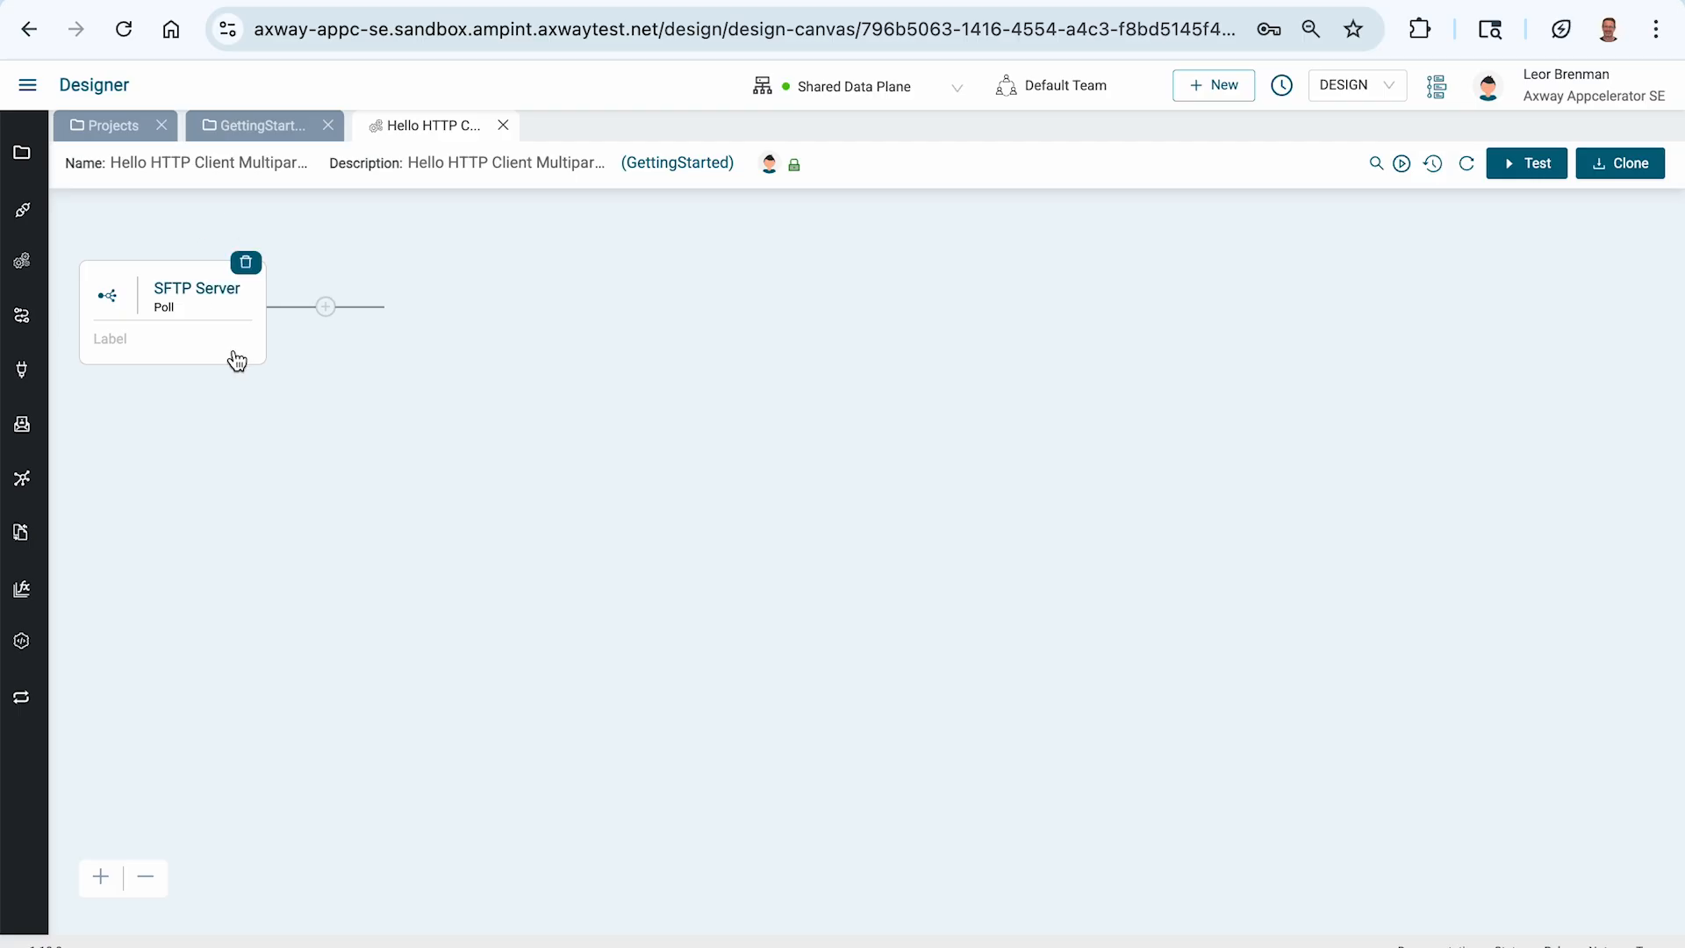
left_click(203, 287)
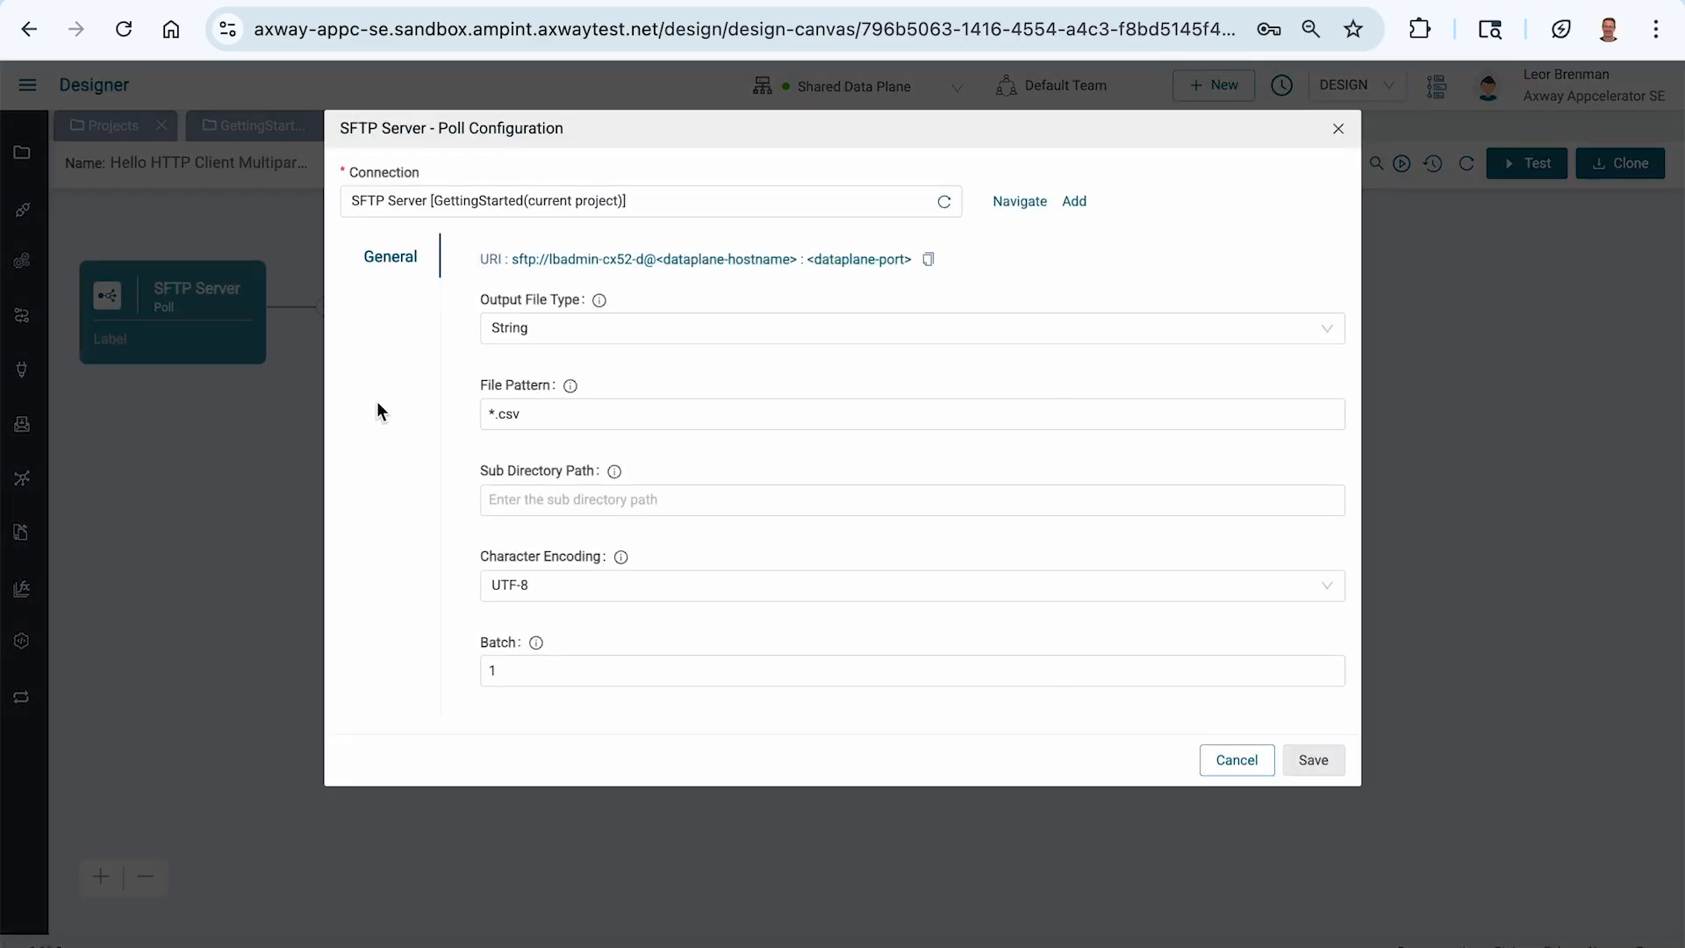
left_click(553, 339)
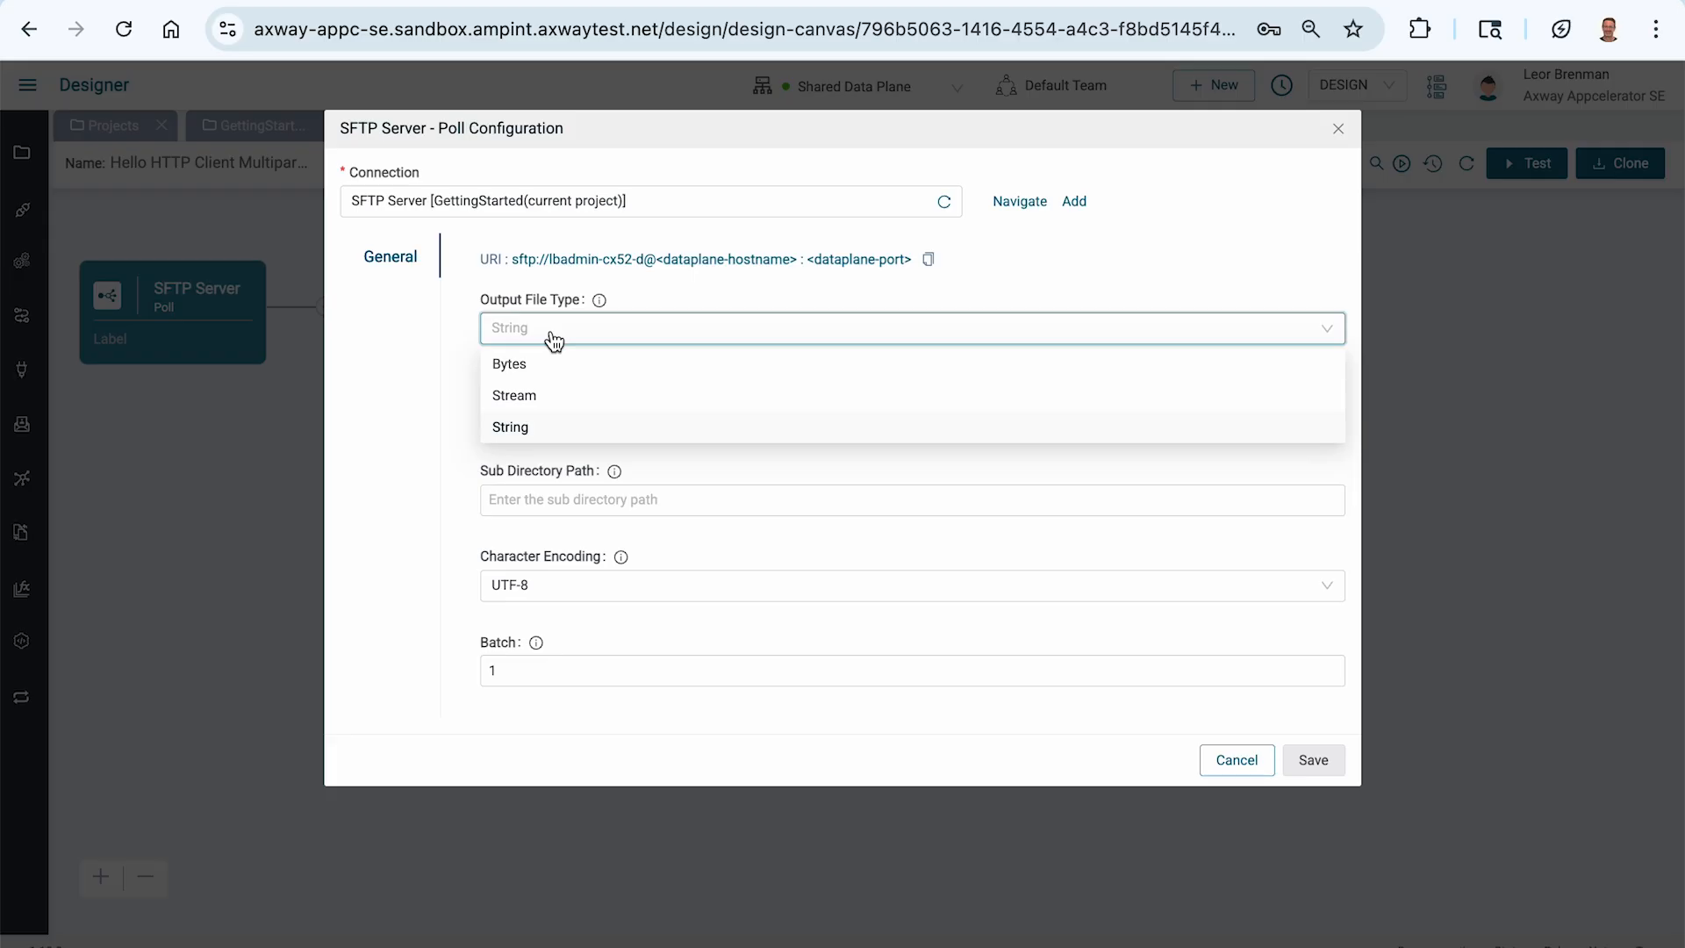
left_click(538, 365)
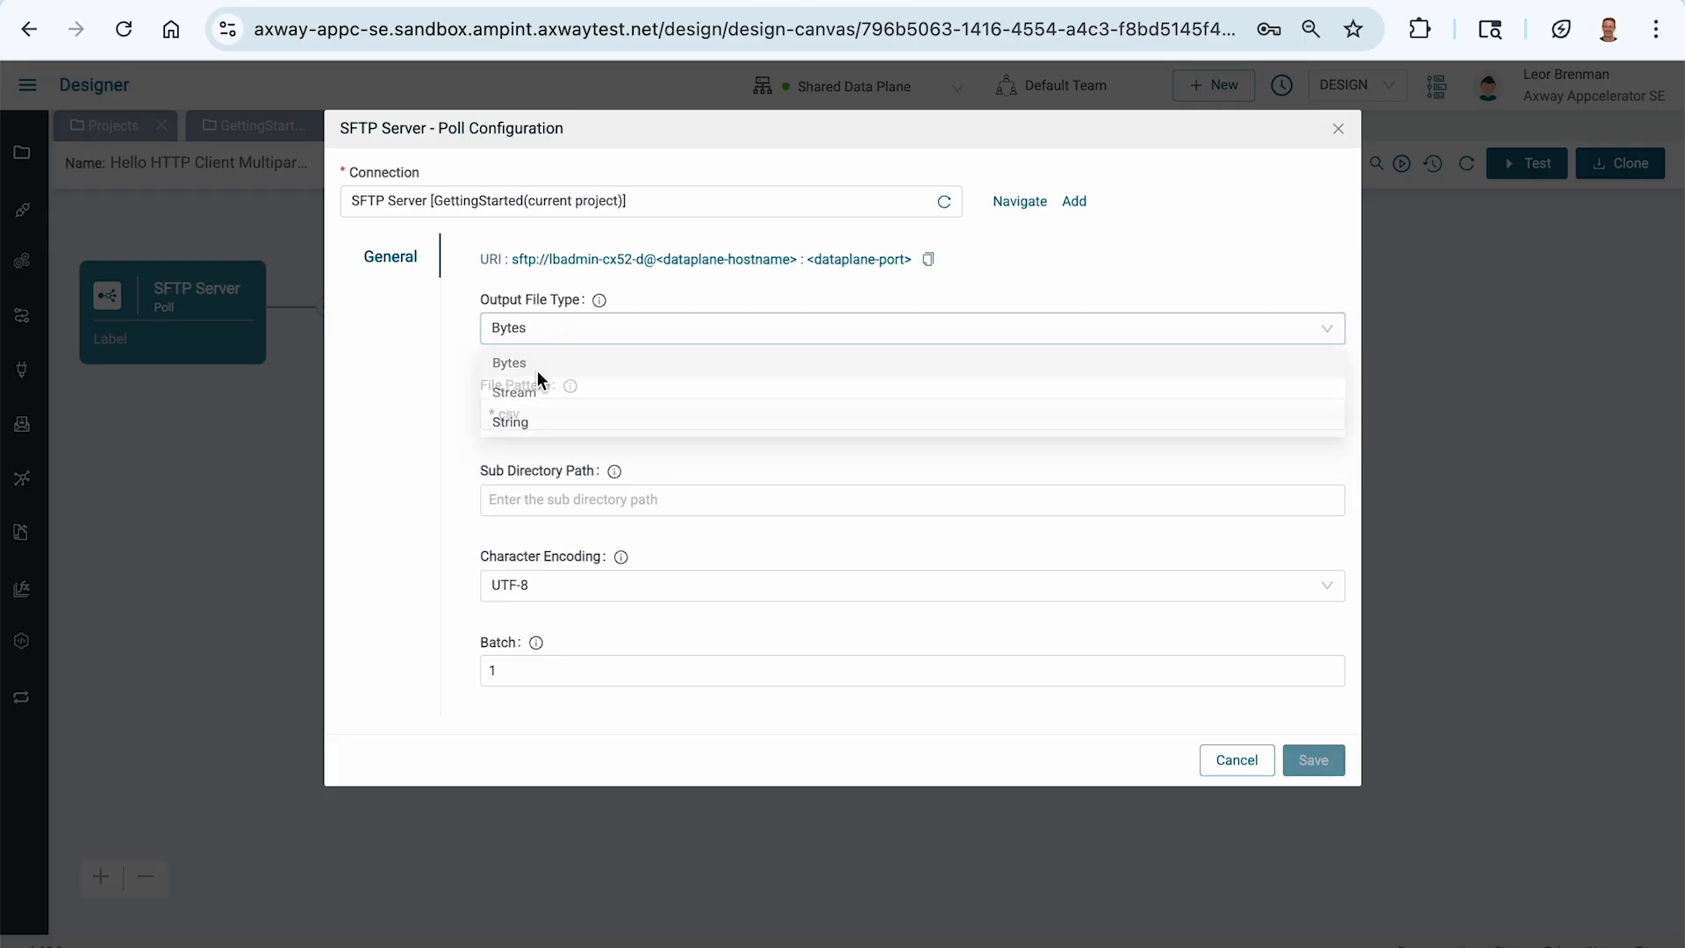
left_click(544, 416)
key("BackSpace")
key("BackSpace")
key("BackSpace")
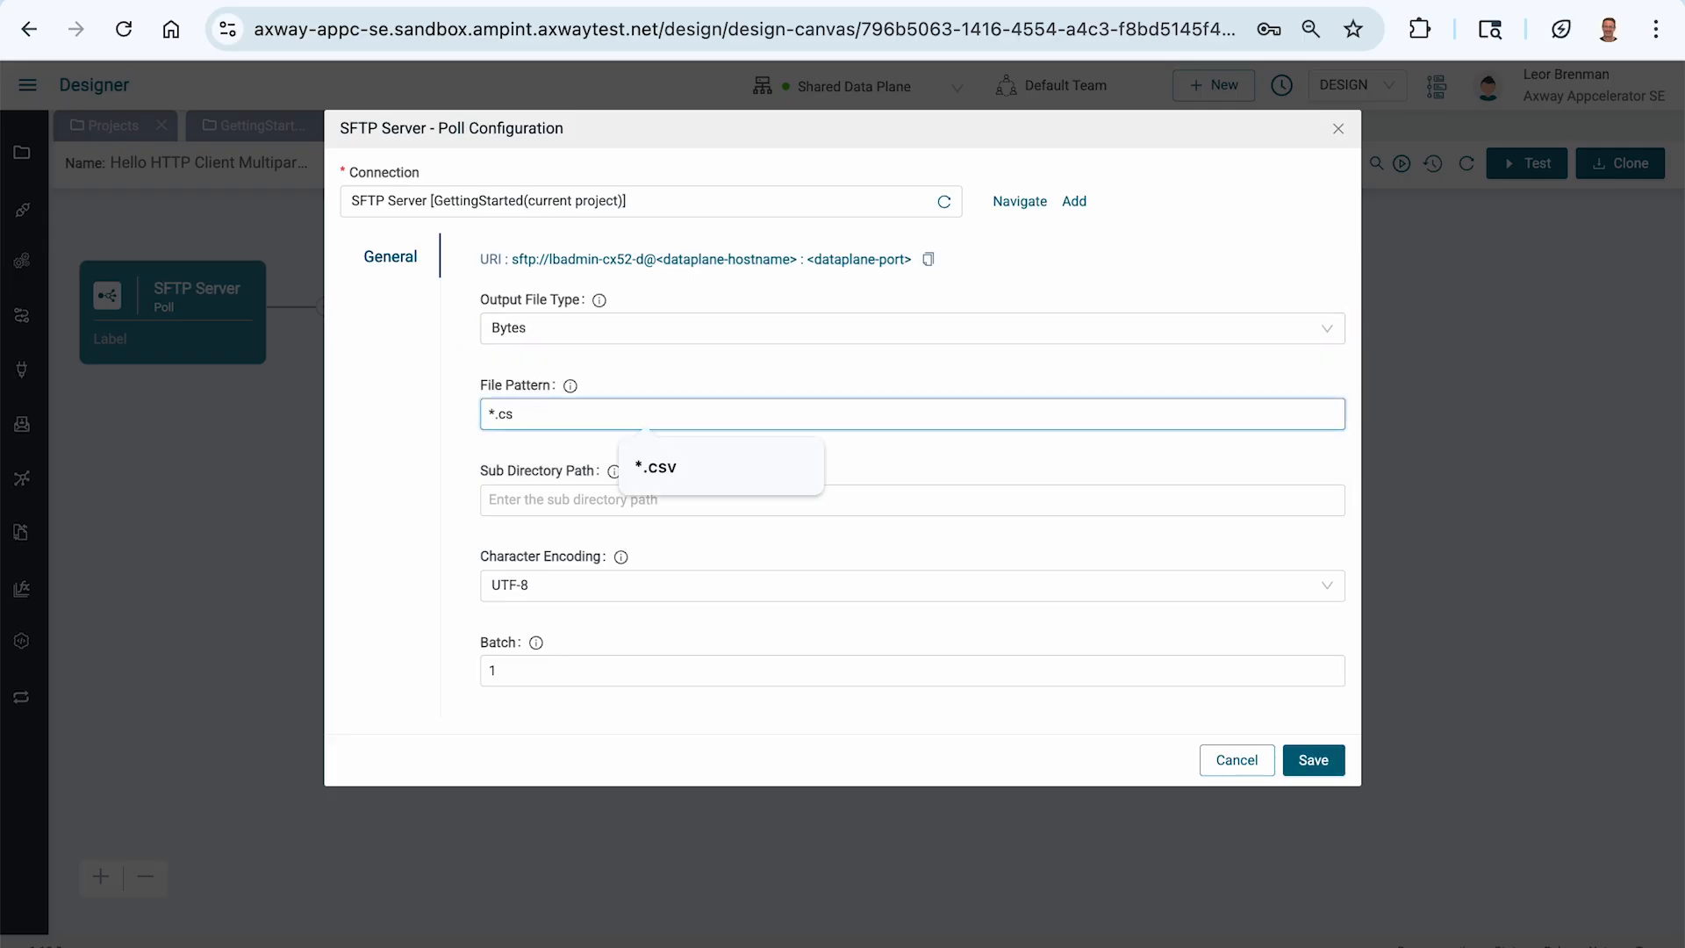
type("jpg")
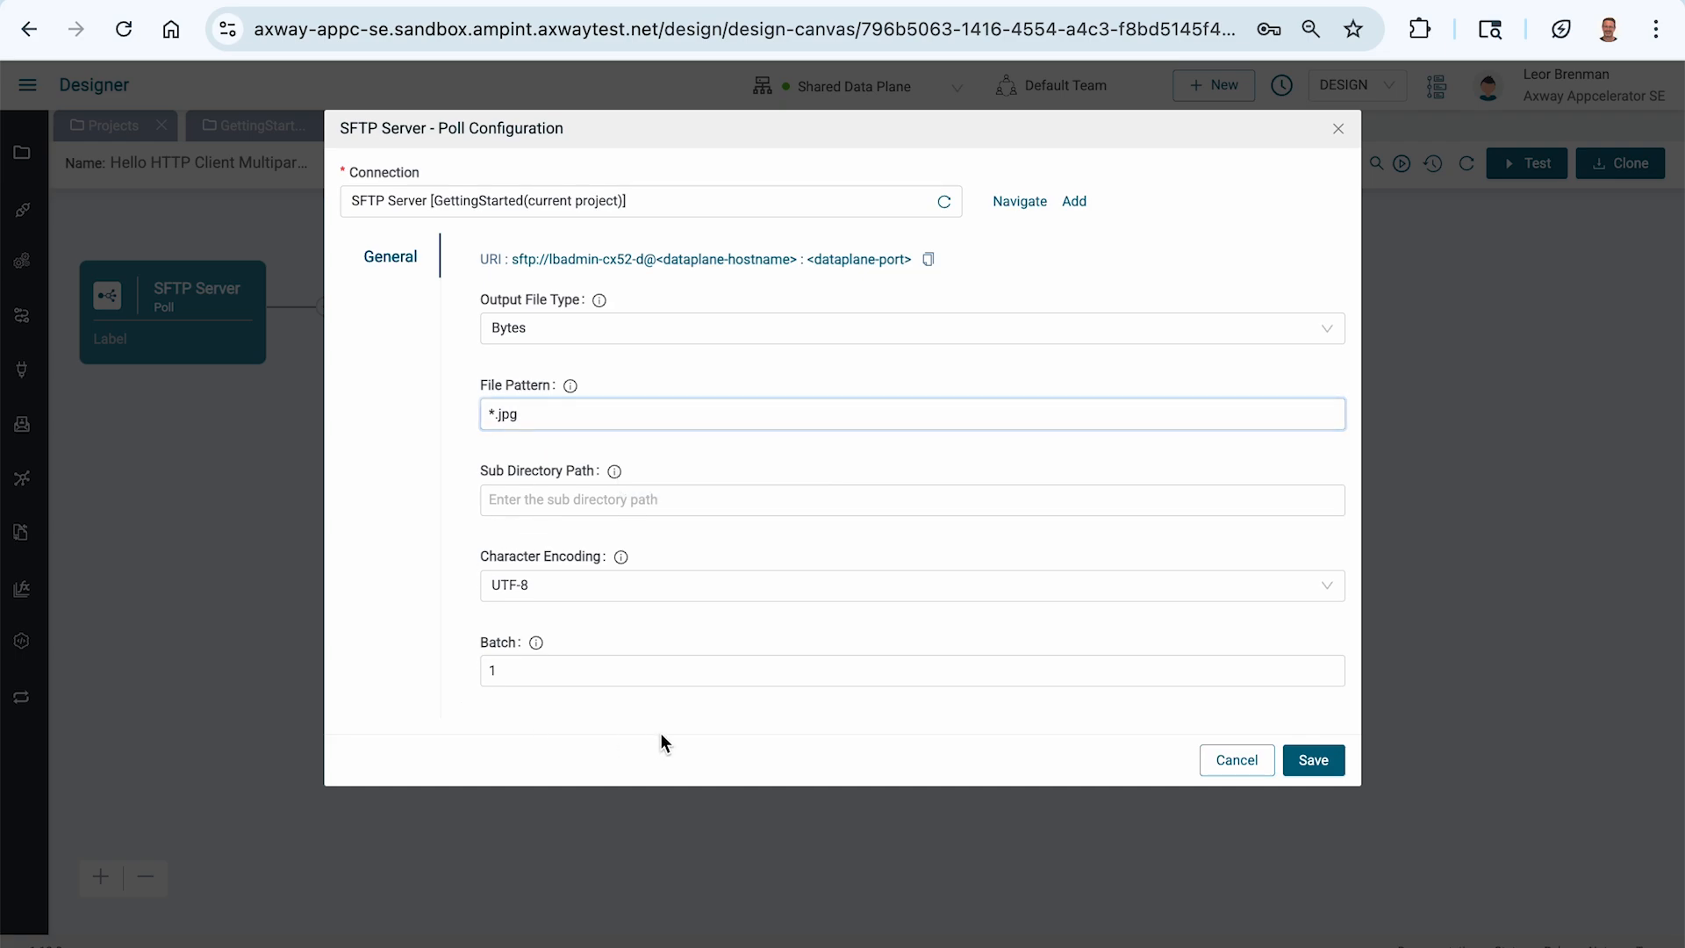
left_click(1310, 760)
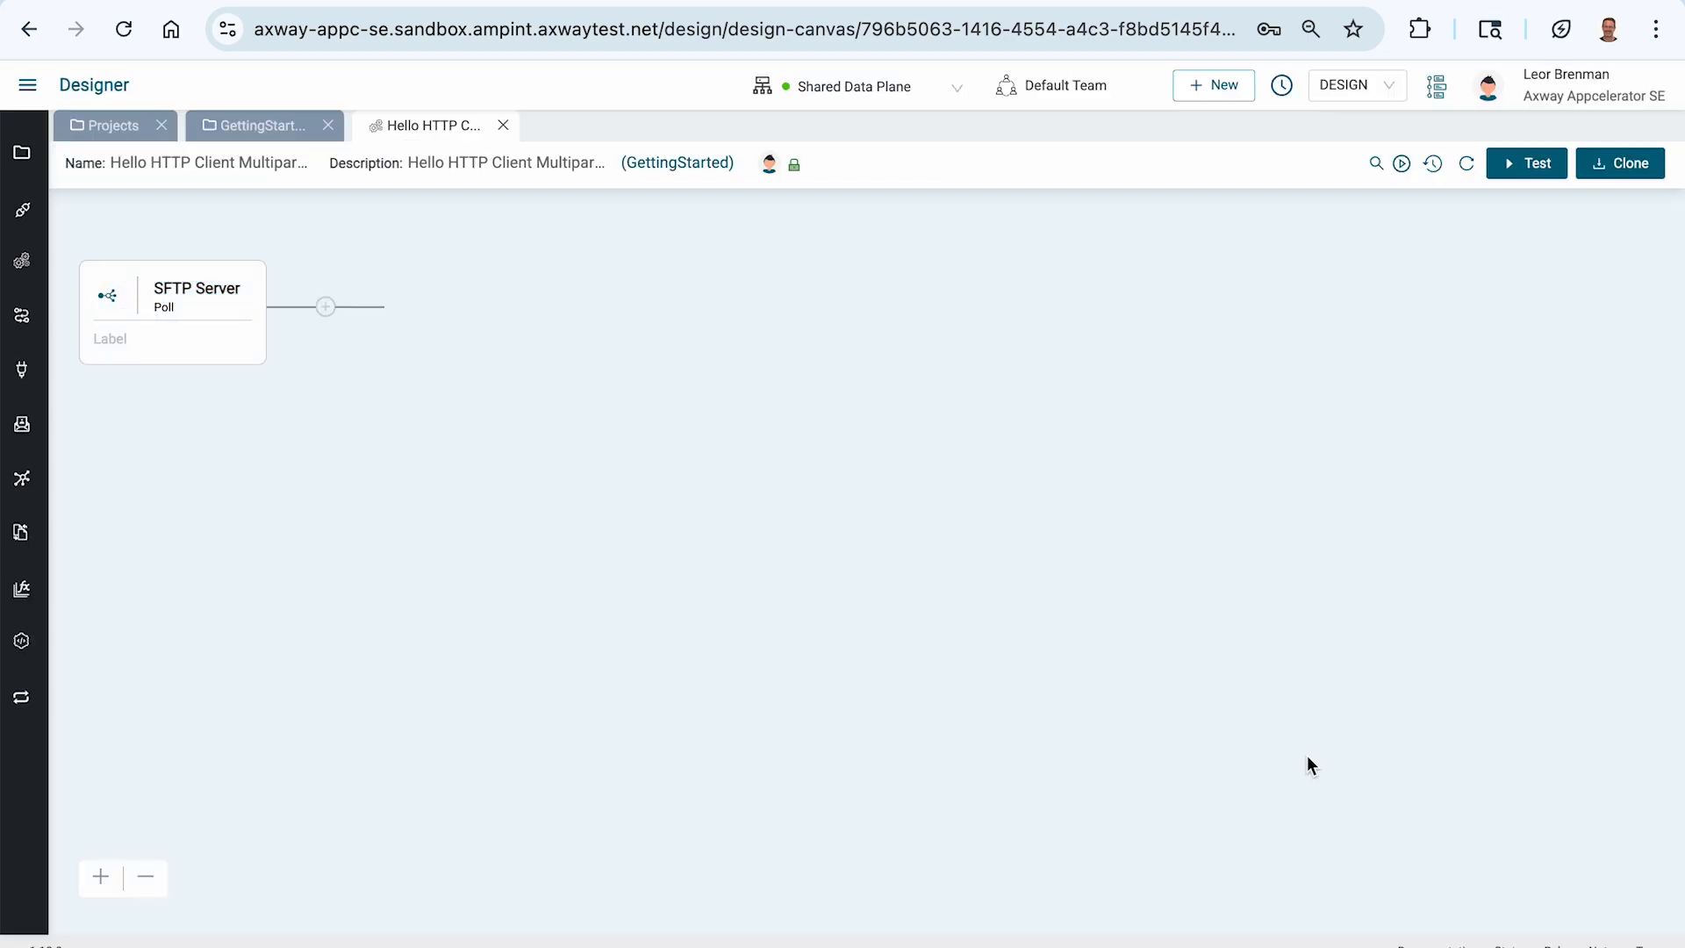
- Add an HTTP/S Client Post component after the SFTP Server Poll
left_click(328, 307)
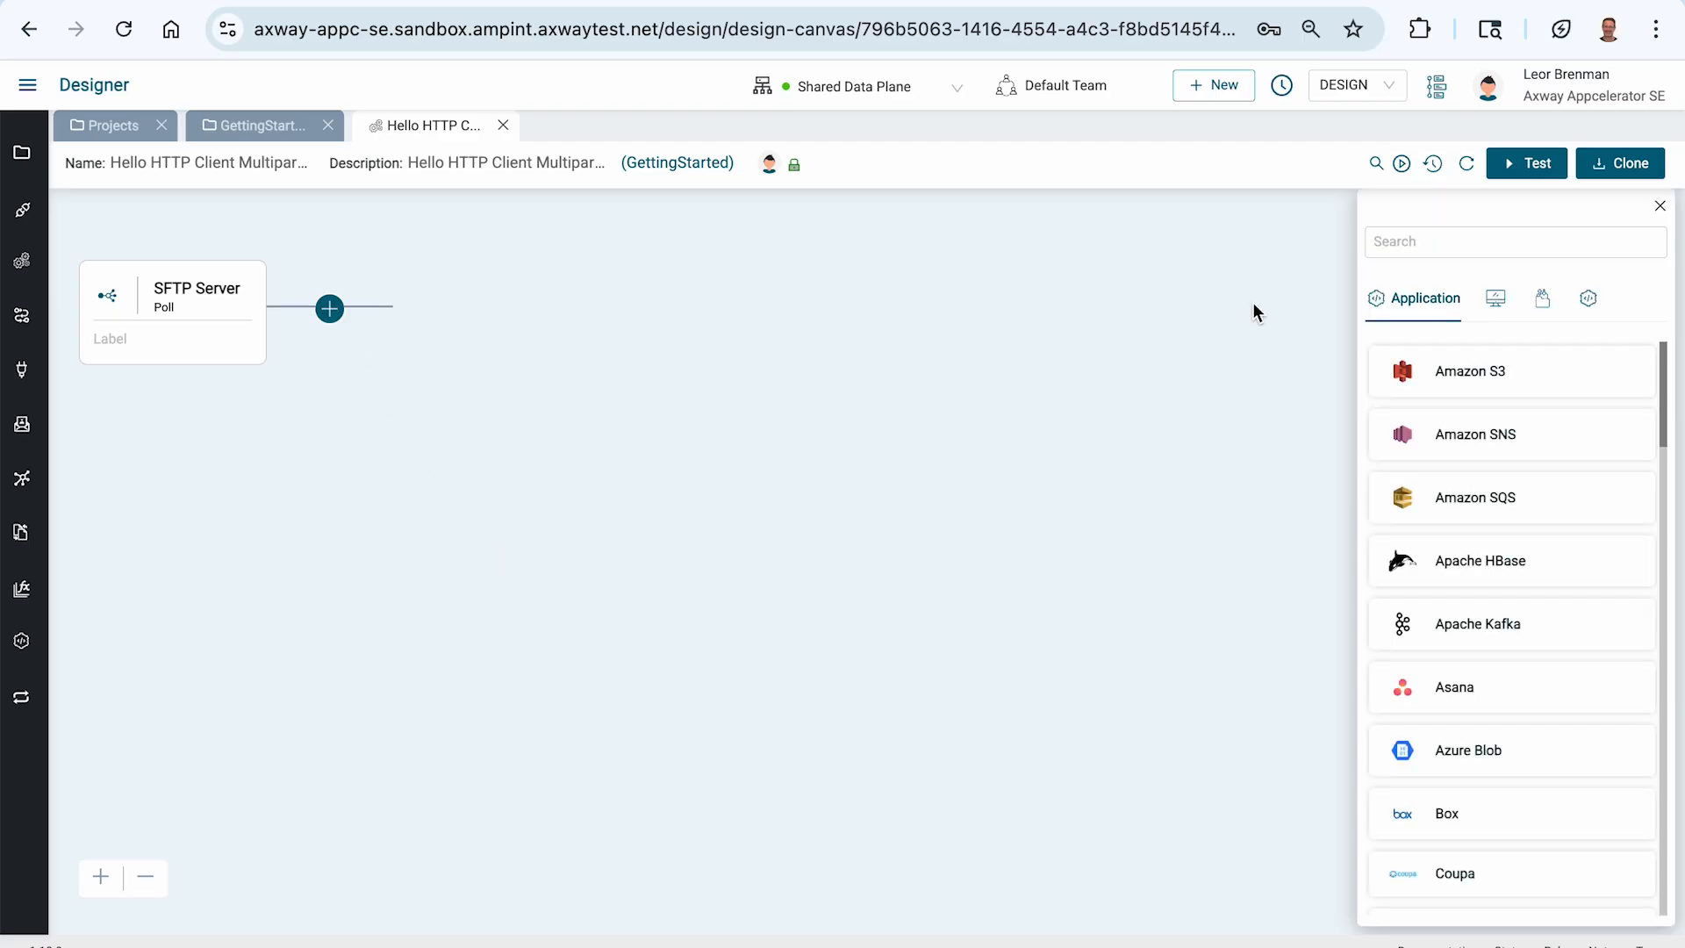
left_click(1418, 240)
type("hh")
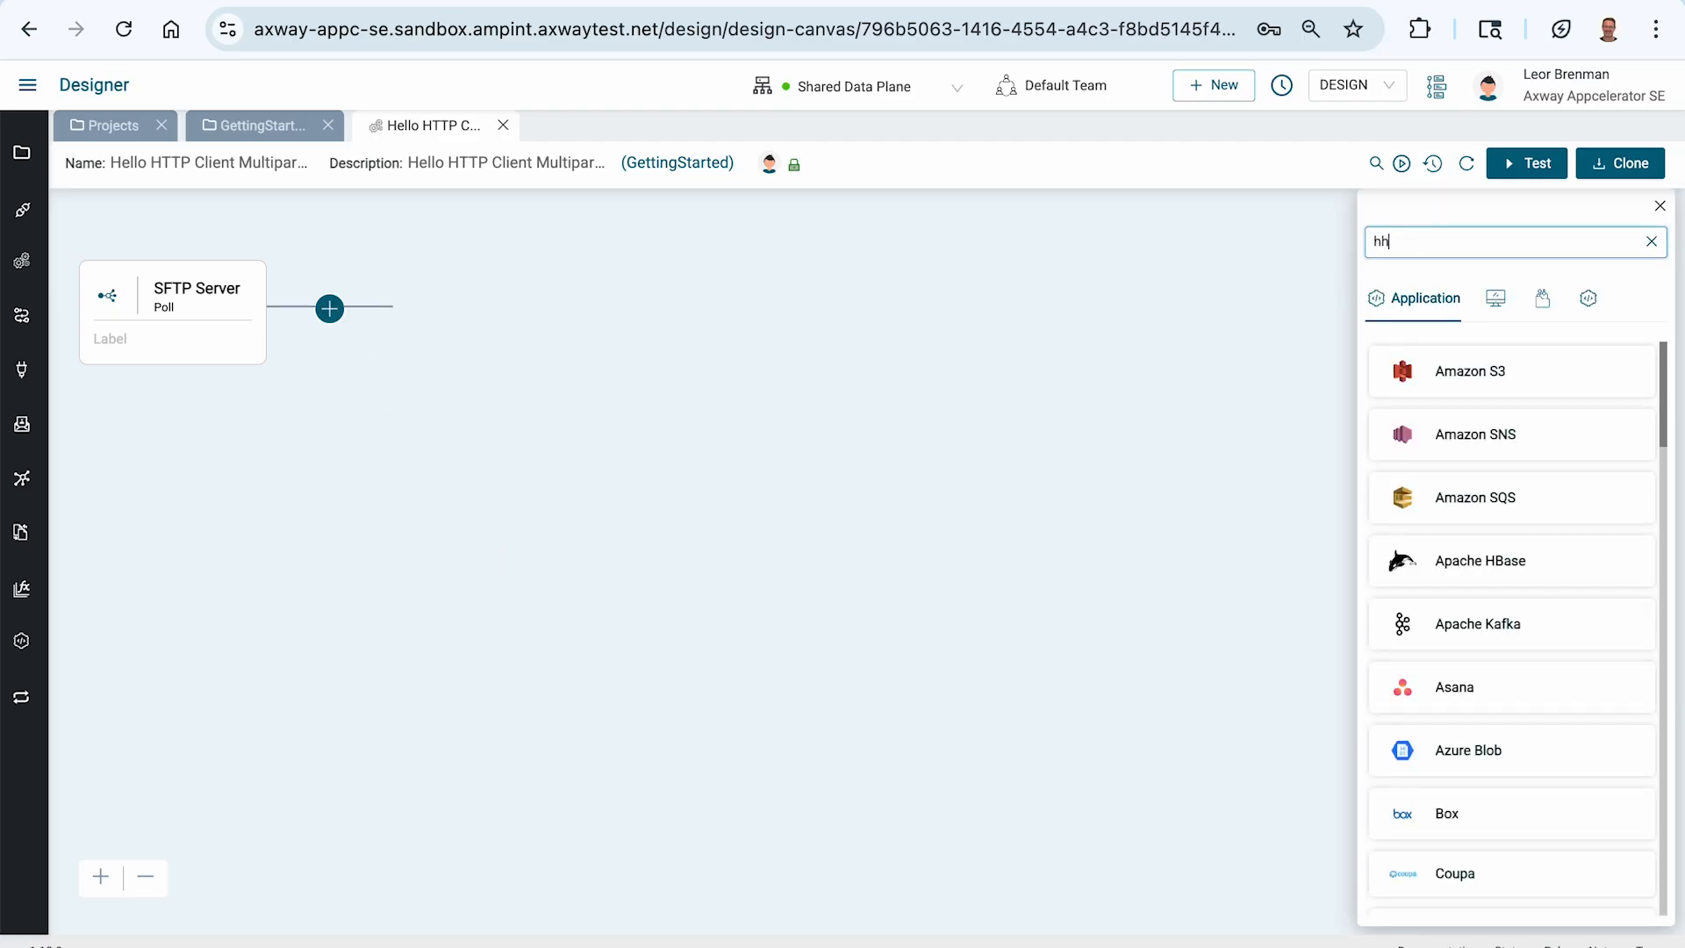
left_click(1461, 374)
left_click(1428, 511)
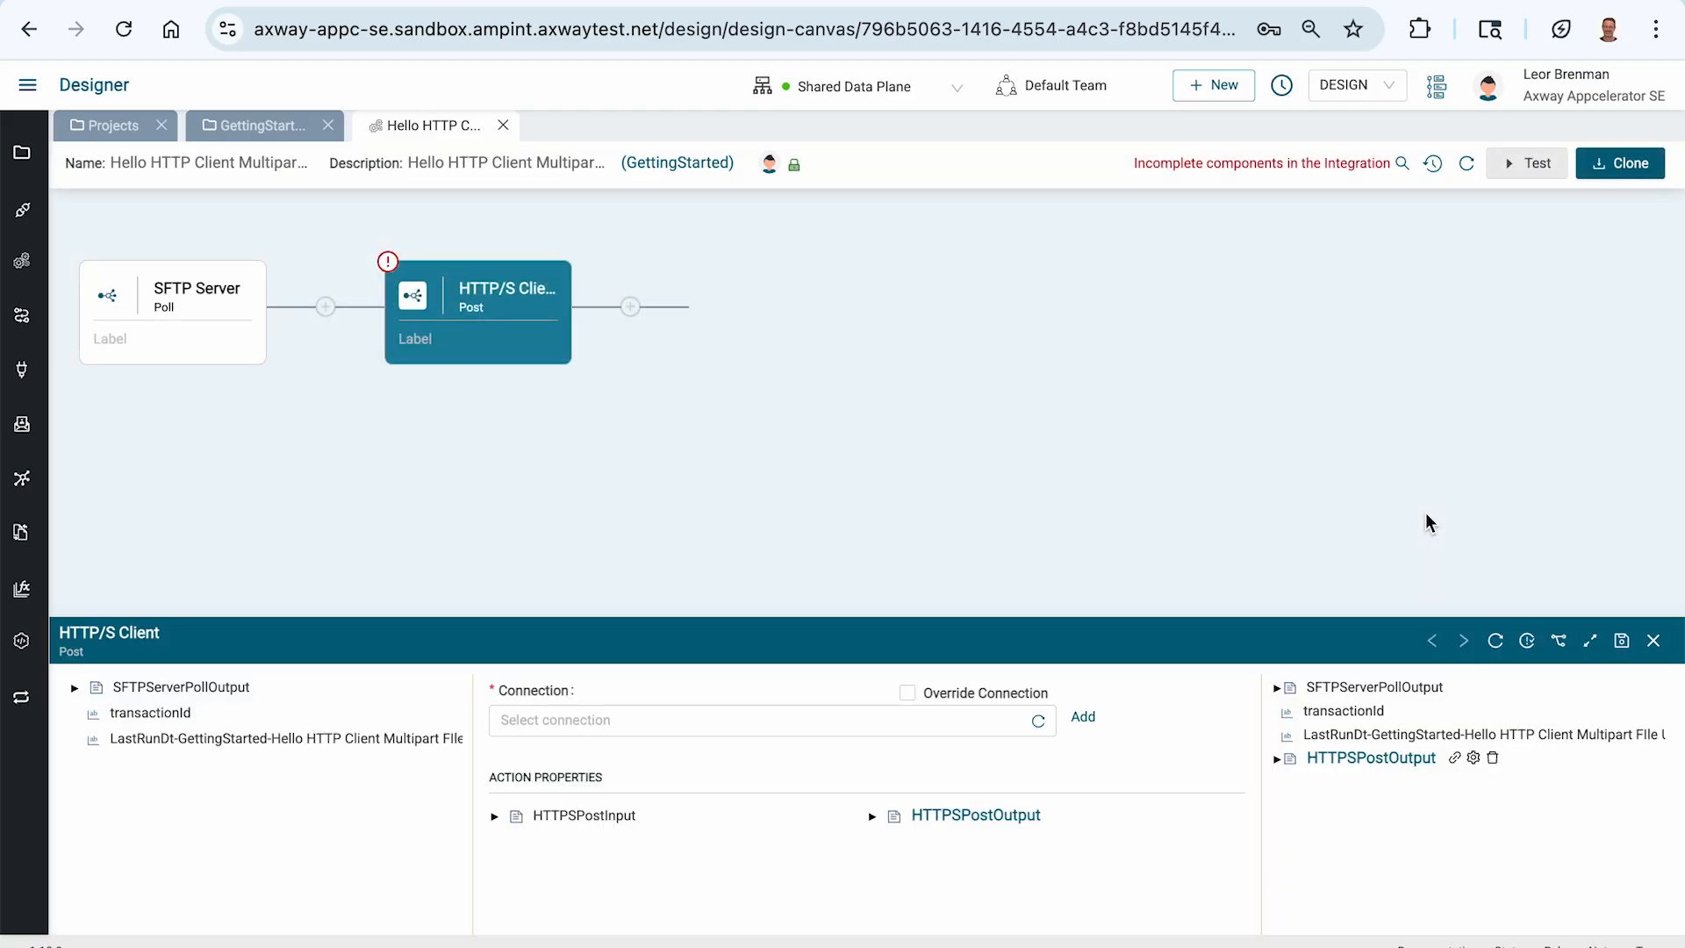
- Create a new connection named uploadcare in the GettingStarted project for the HTTP/S Client Post component
left_click(1590, 641)
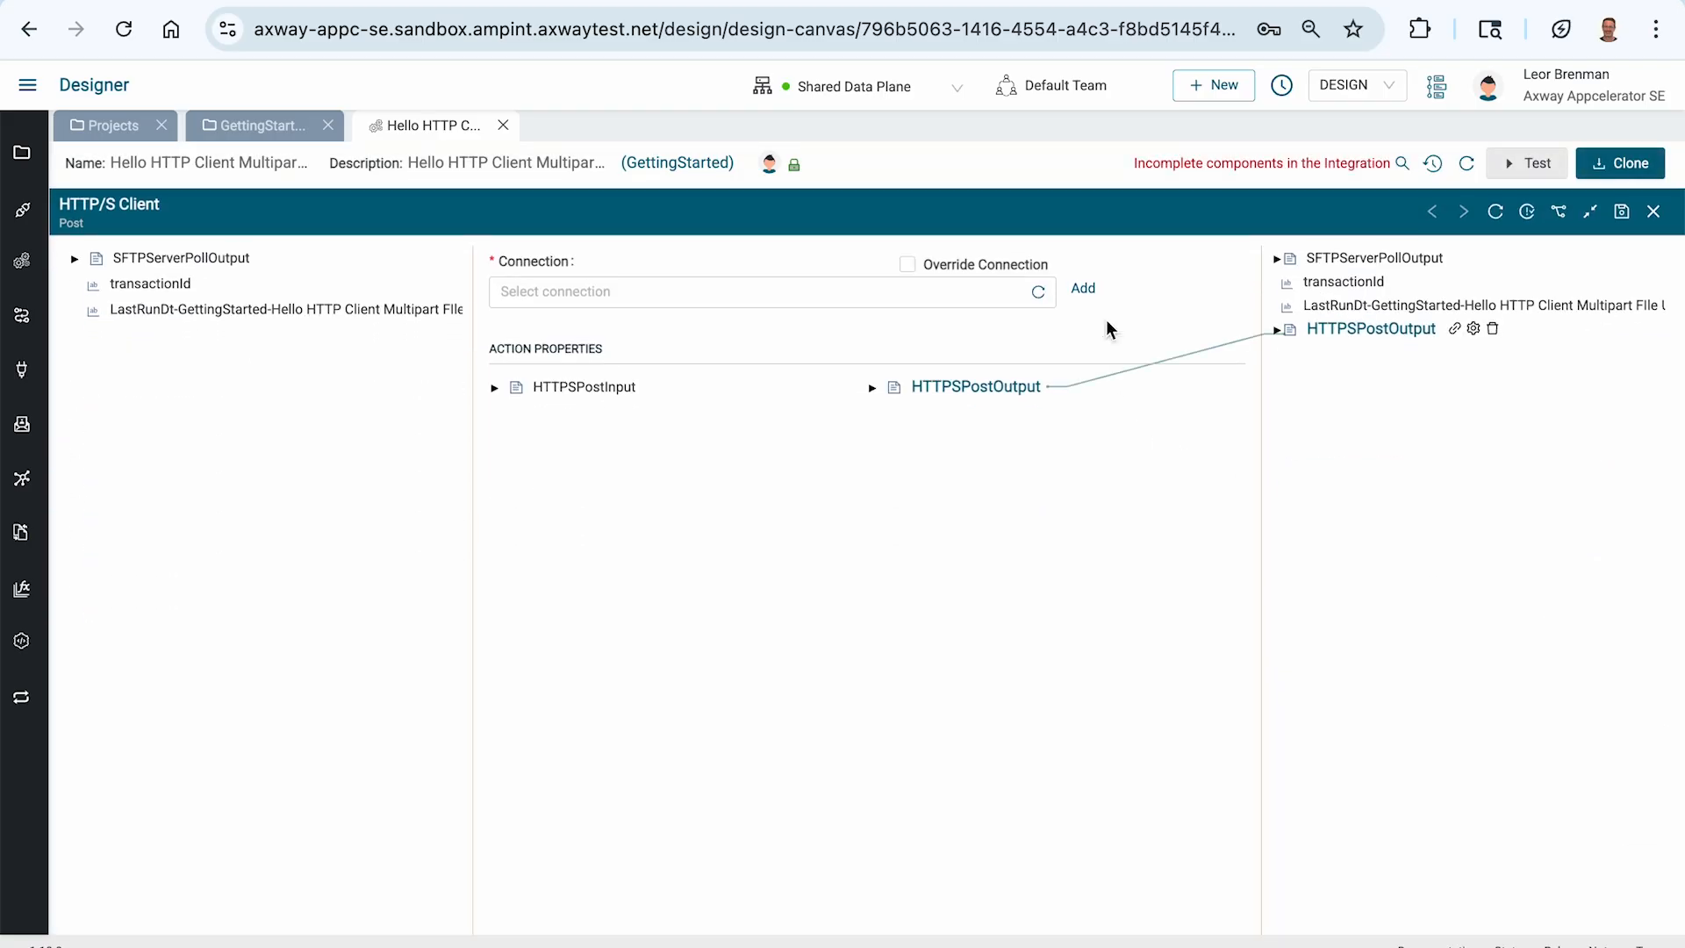
left_click(1083, 289)
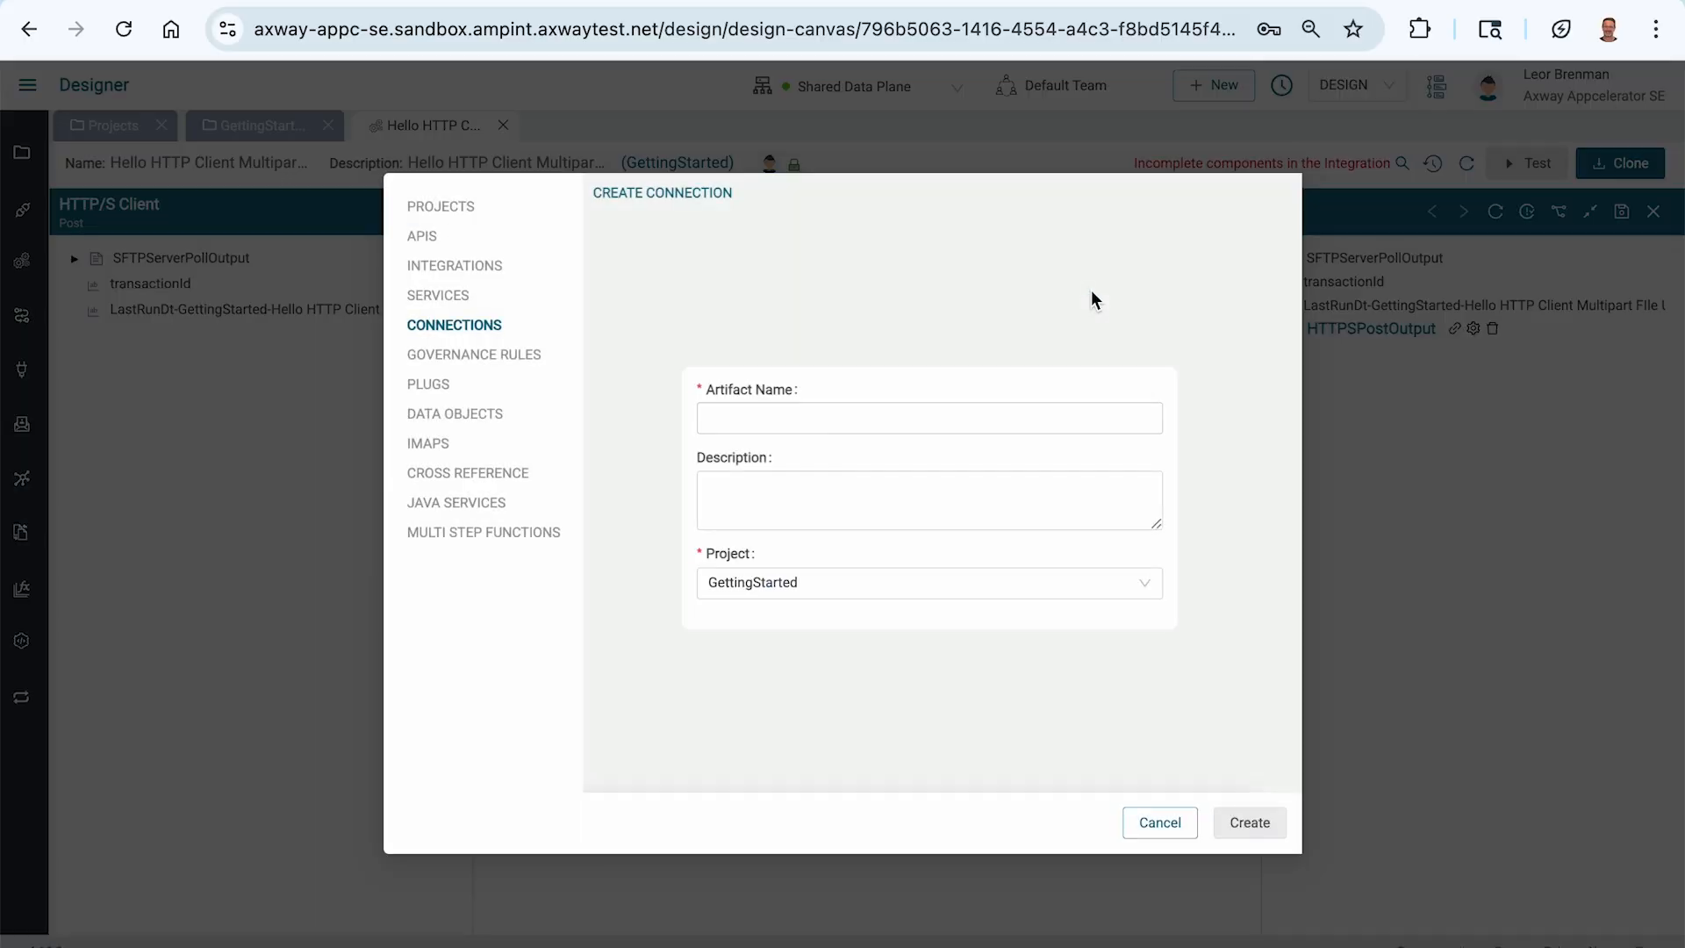
left_click(863, 414)
type("uploadcare")
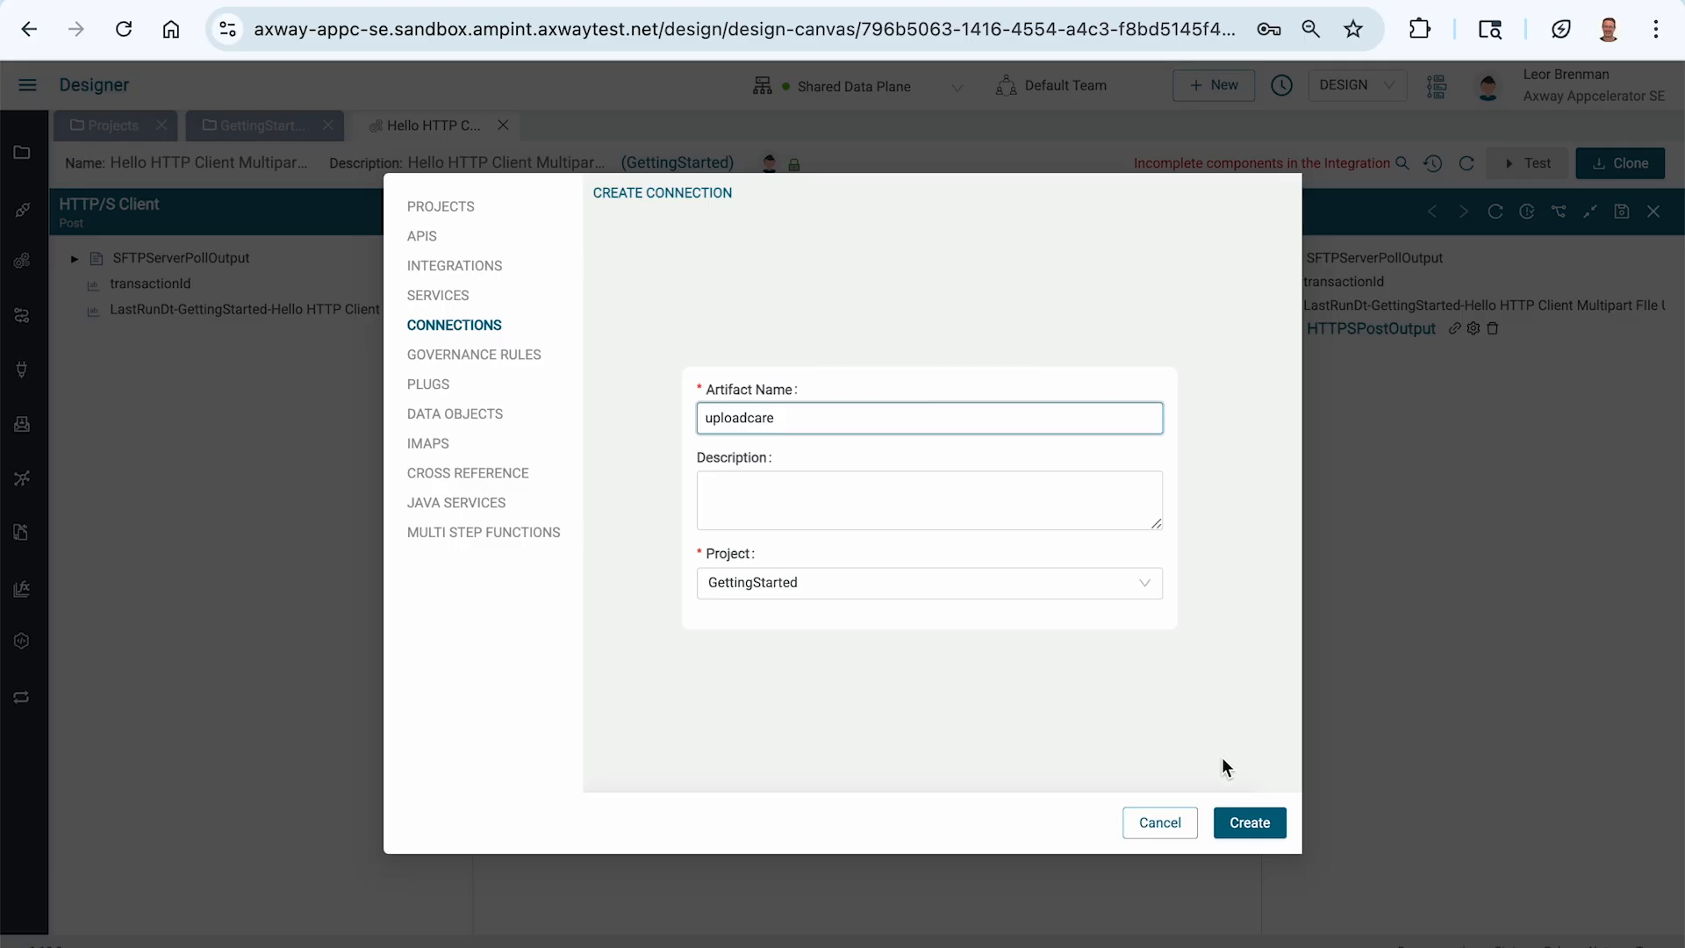
left_click(1246, 829)
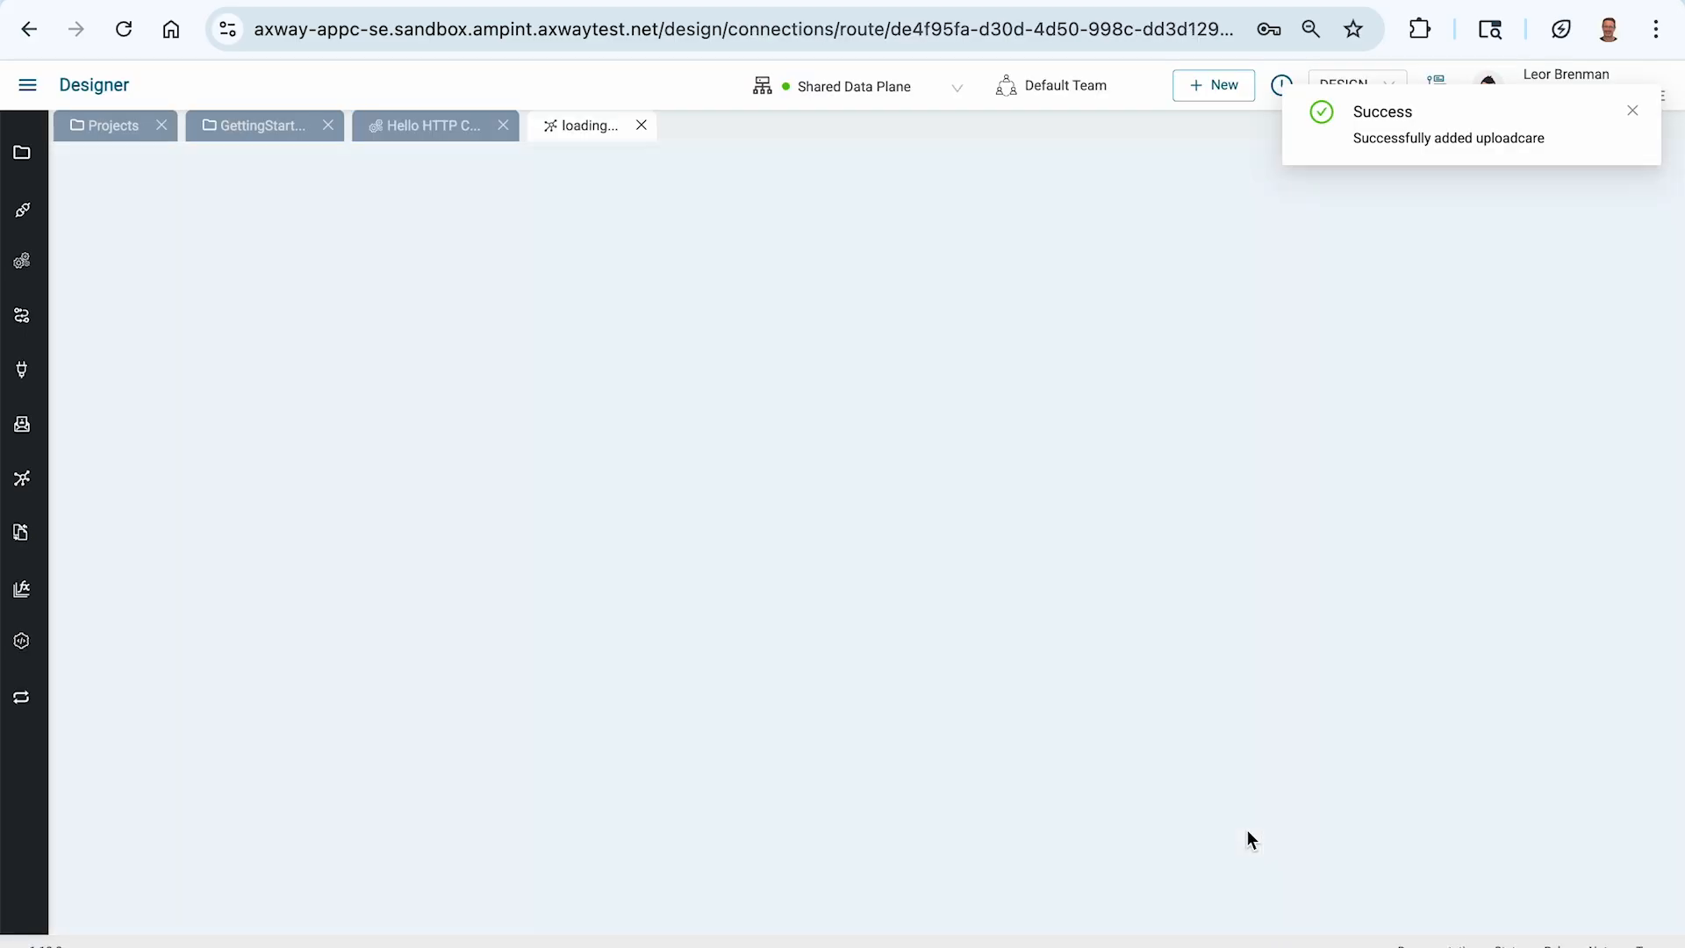
- Switch to Postman and copy the host upload.uploadcare.com from the File Upload request's URL
key("super+Tab")
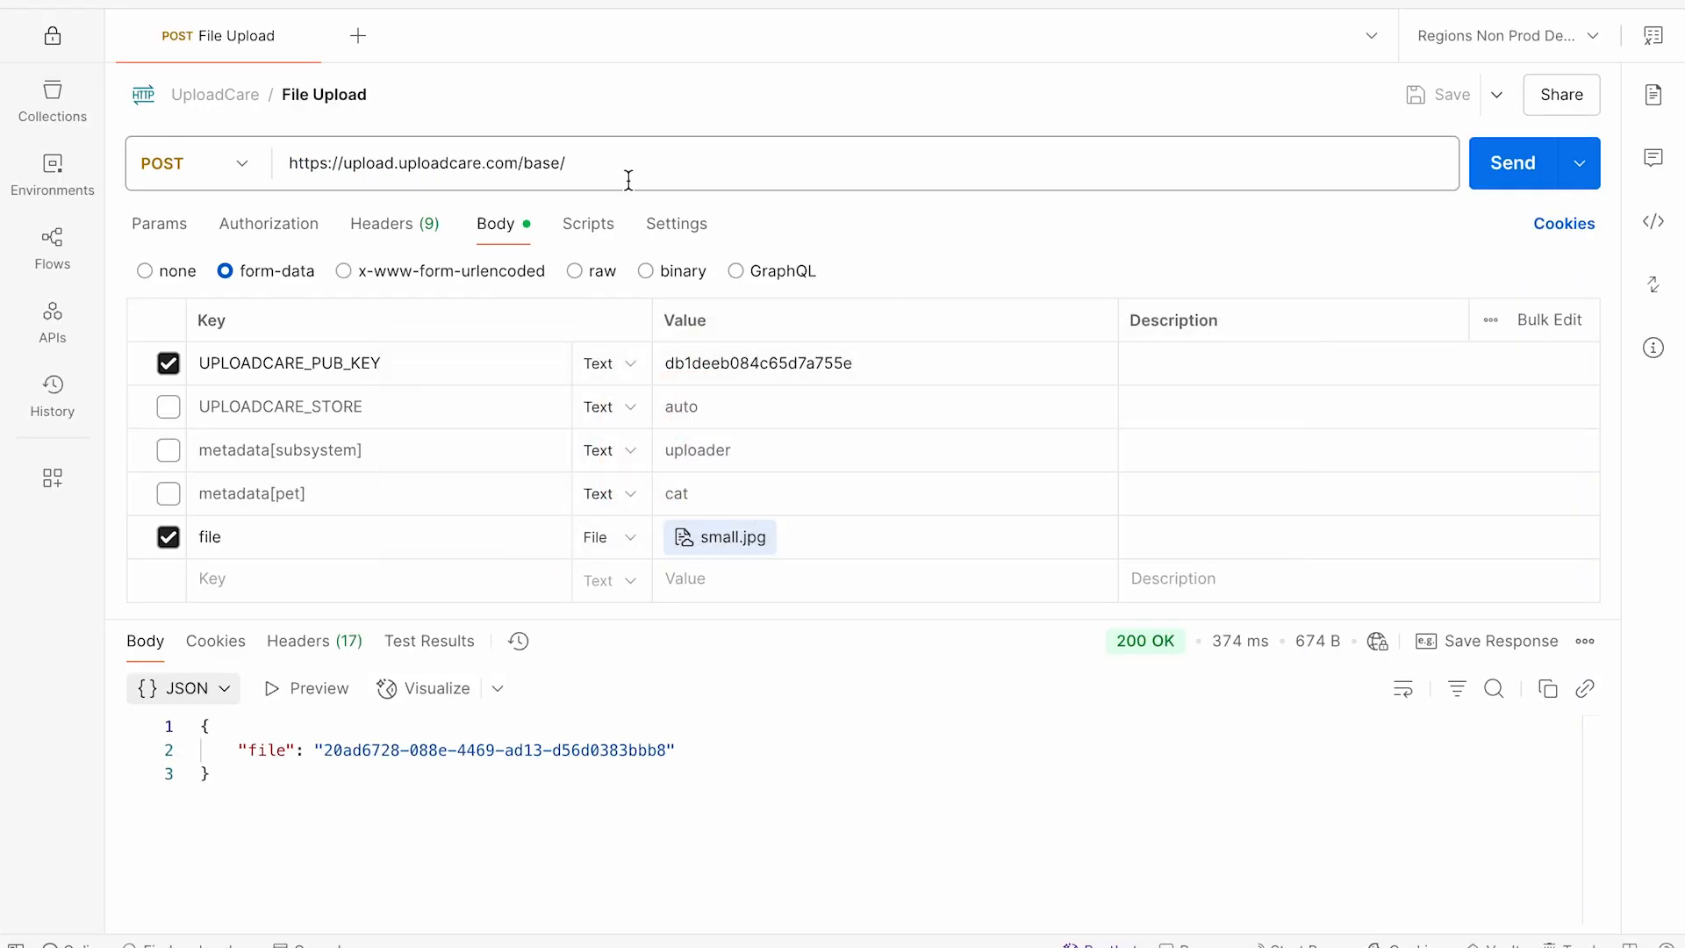
double_click(512, 162)
key("super+c")
left_click_drag(511, 163, 603, 192)
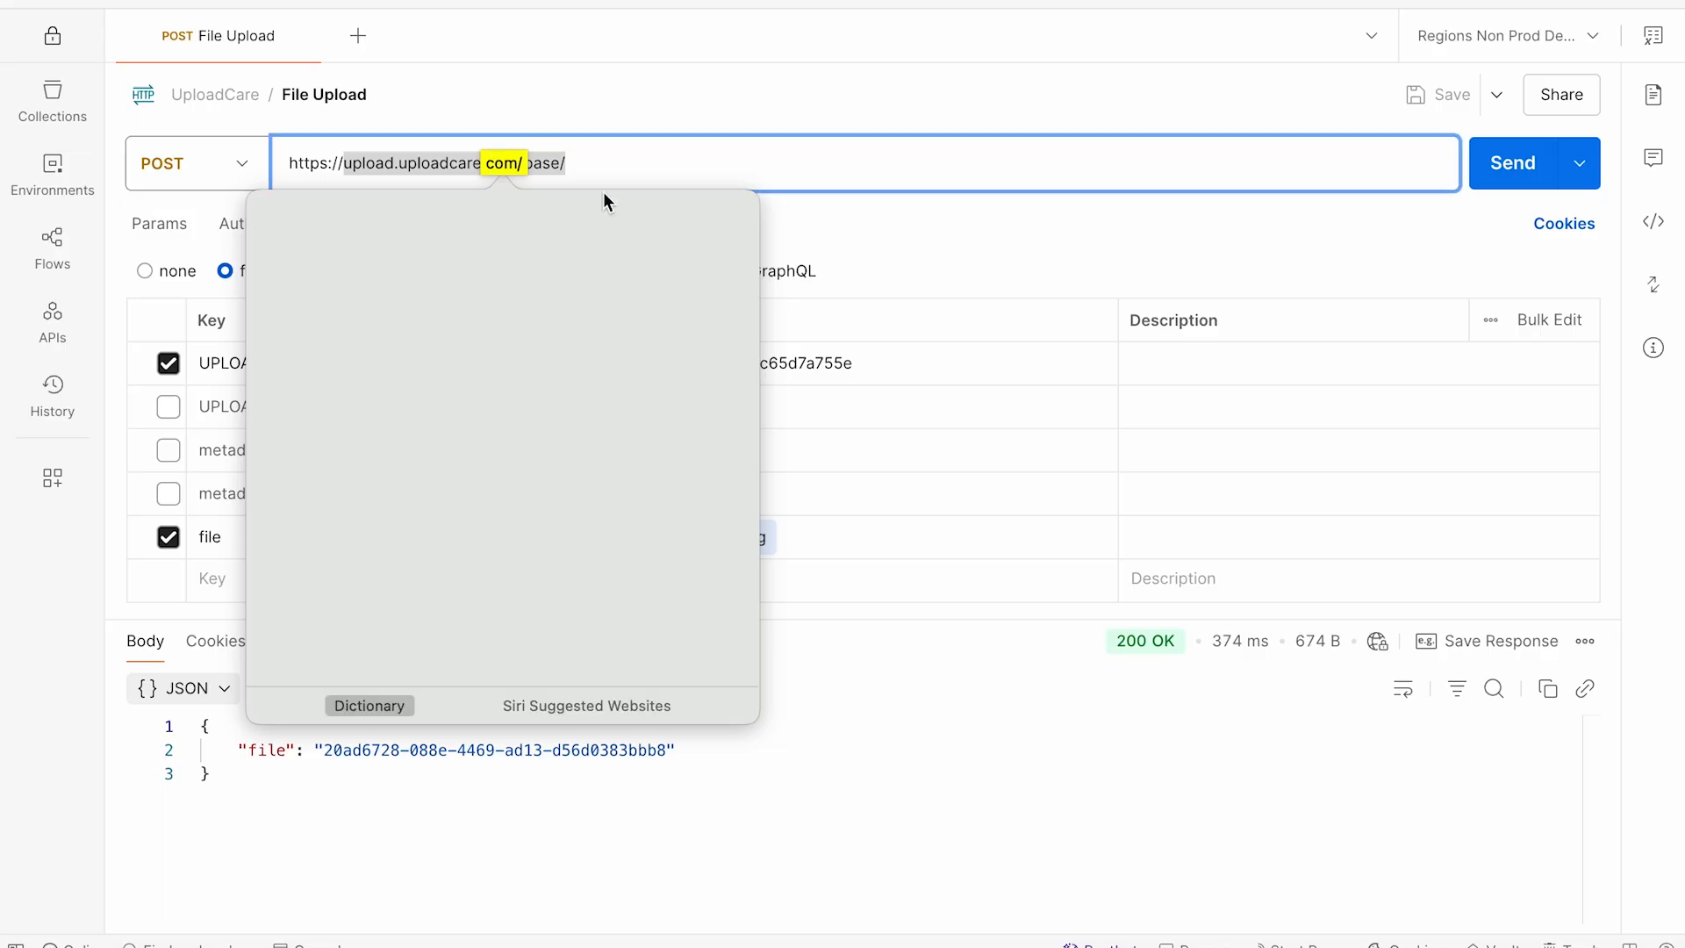
left_click(381, 151)
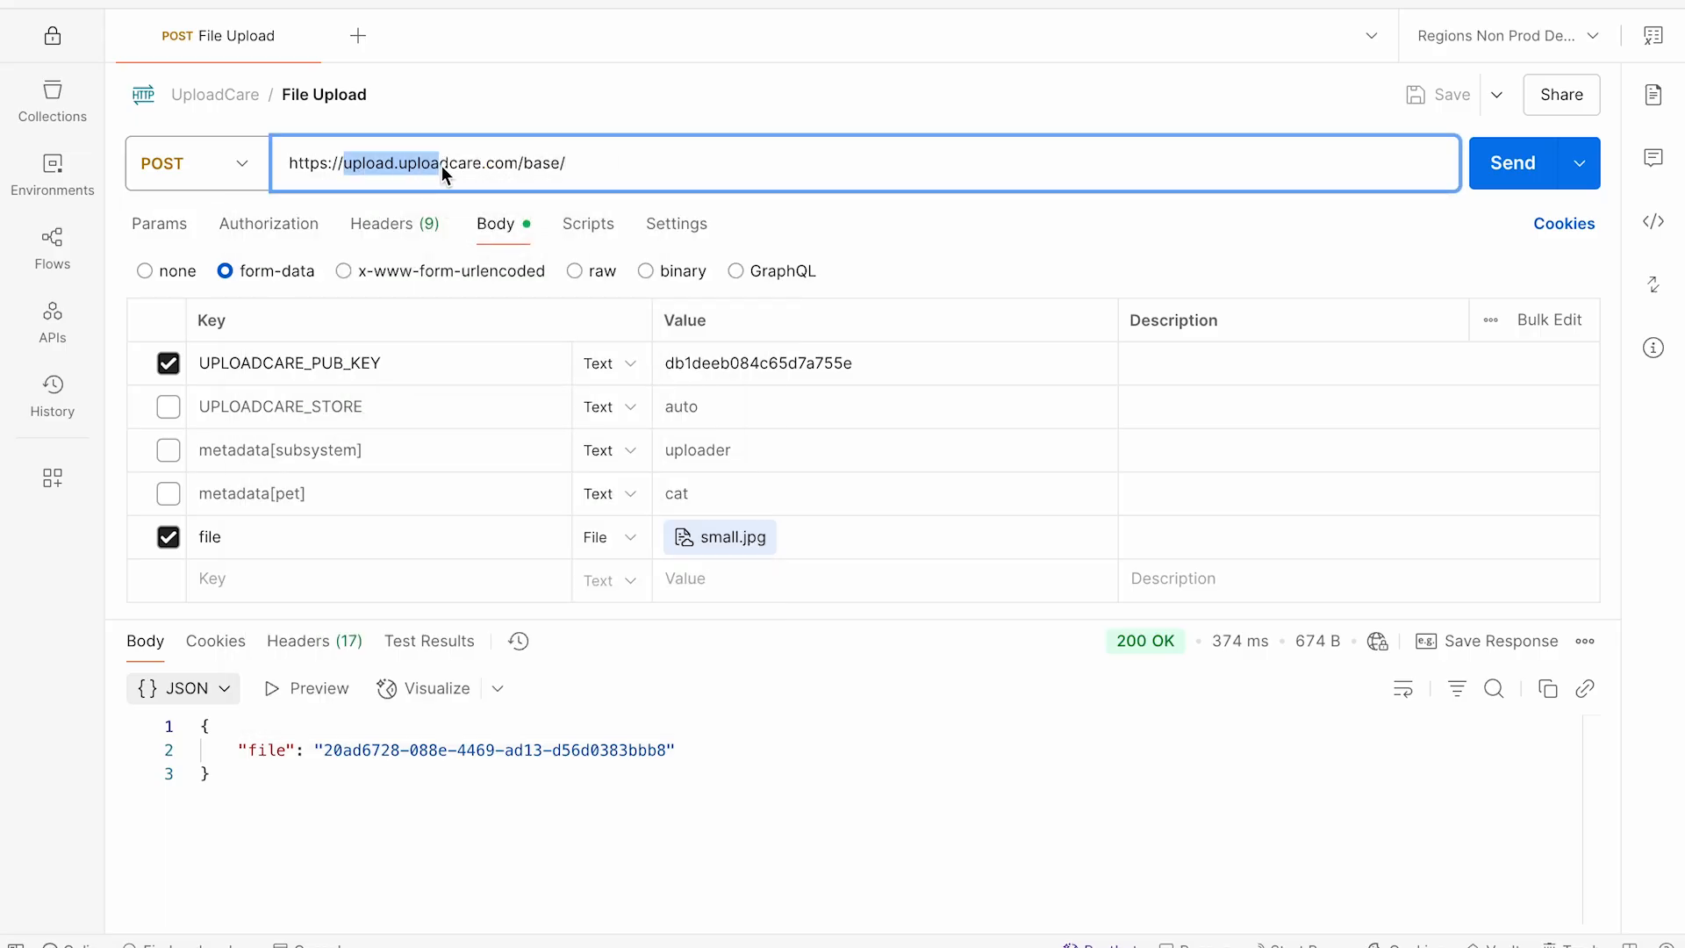
- Back in Chrome, set the uploadcare connection's protocol to HTTPS and its URL to upload.uploadcare.com, and update the connection
key("super+Tab")
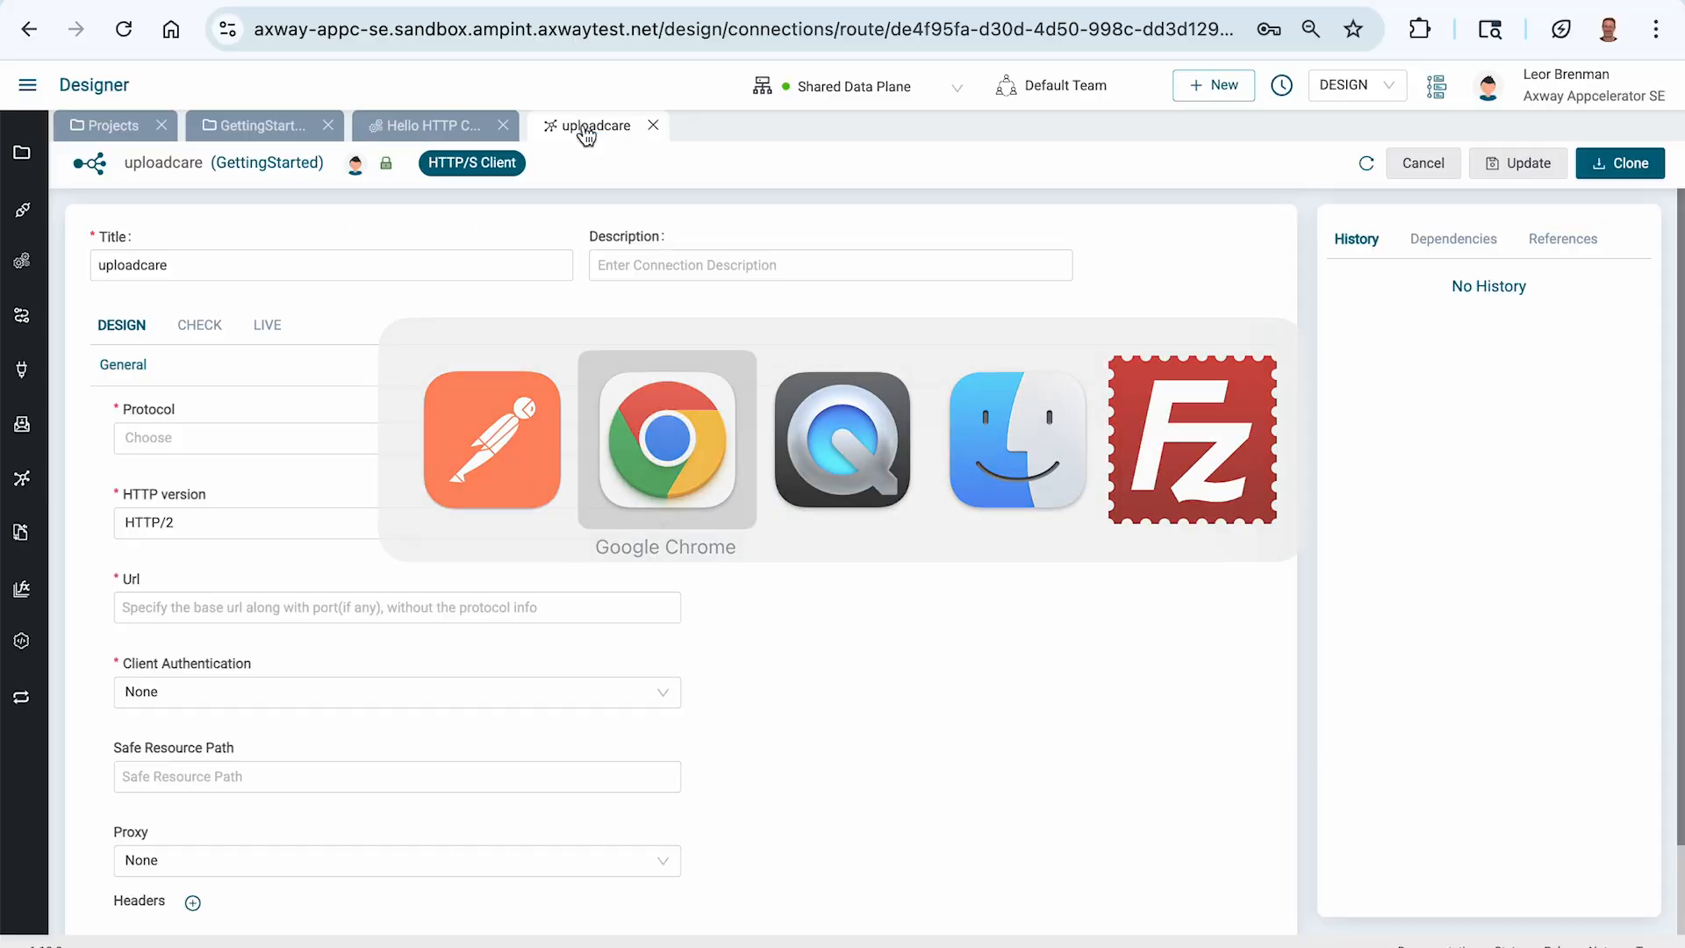
left_click(372, 440)
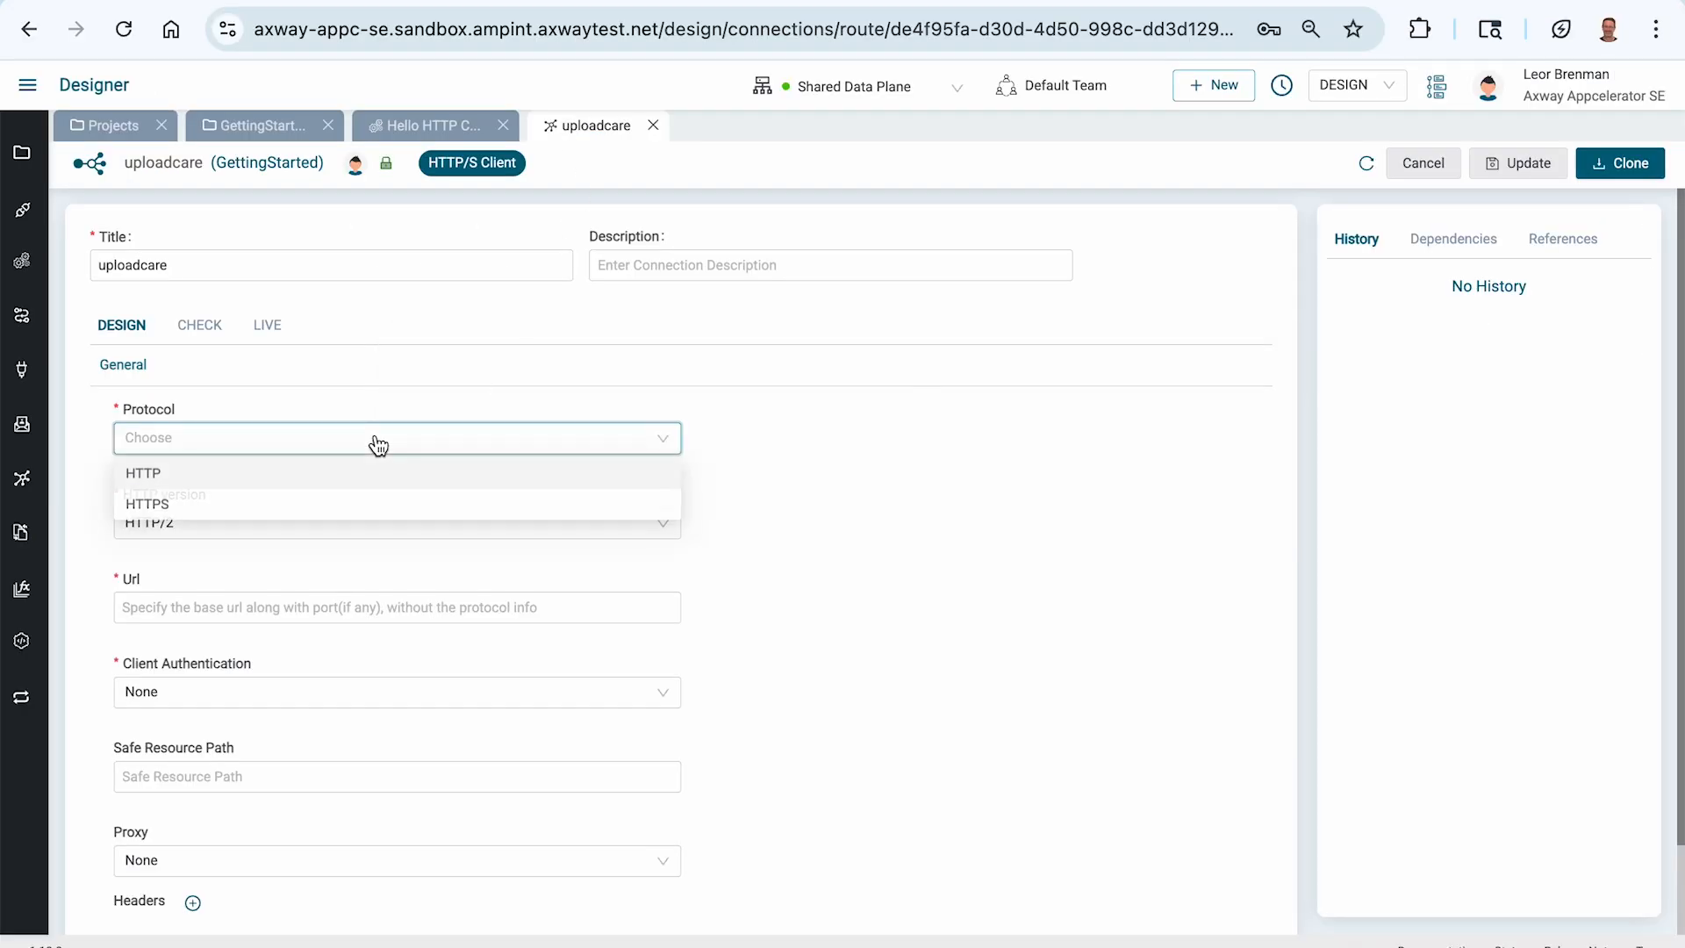
left_click(340, 500)
left_click(257, 609)
key("super+v")
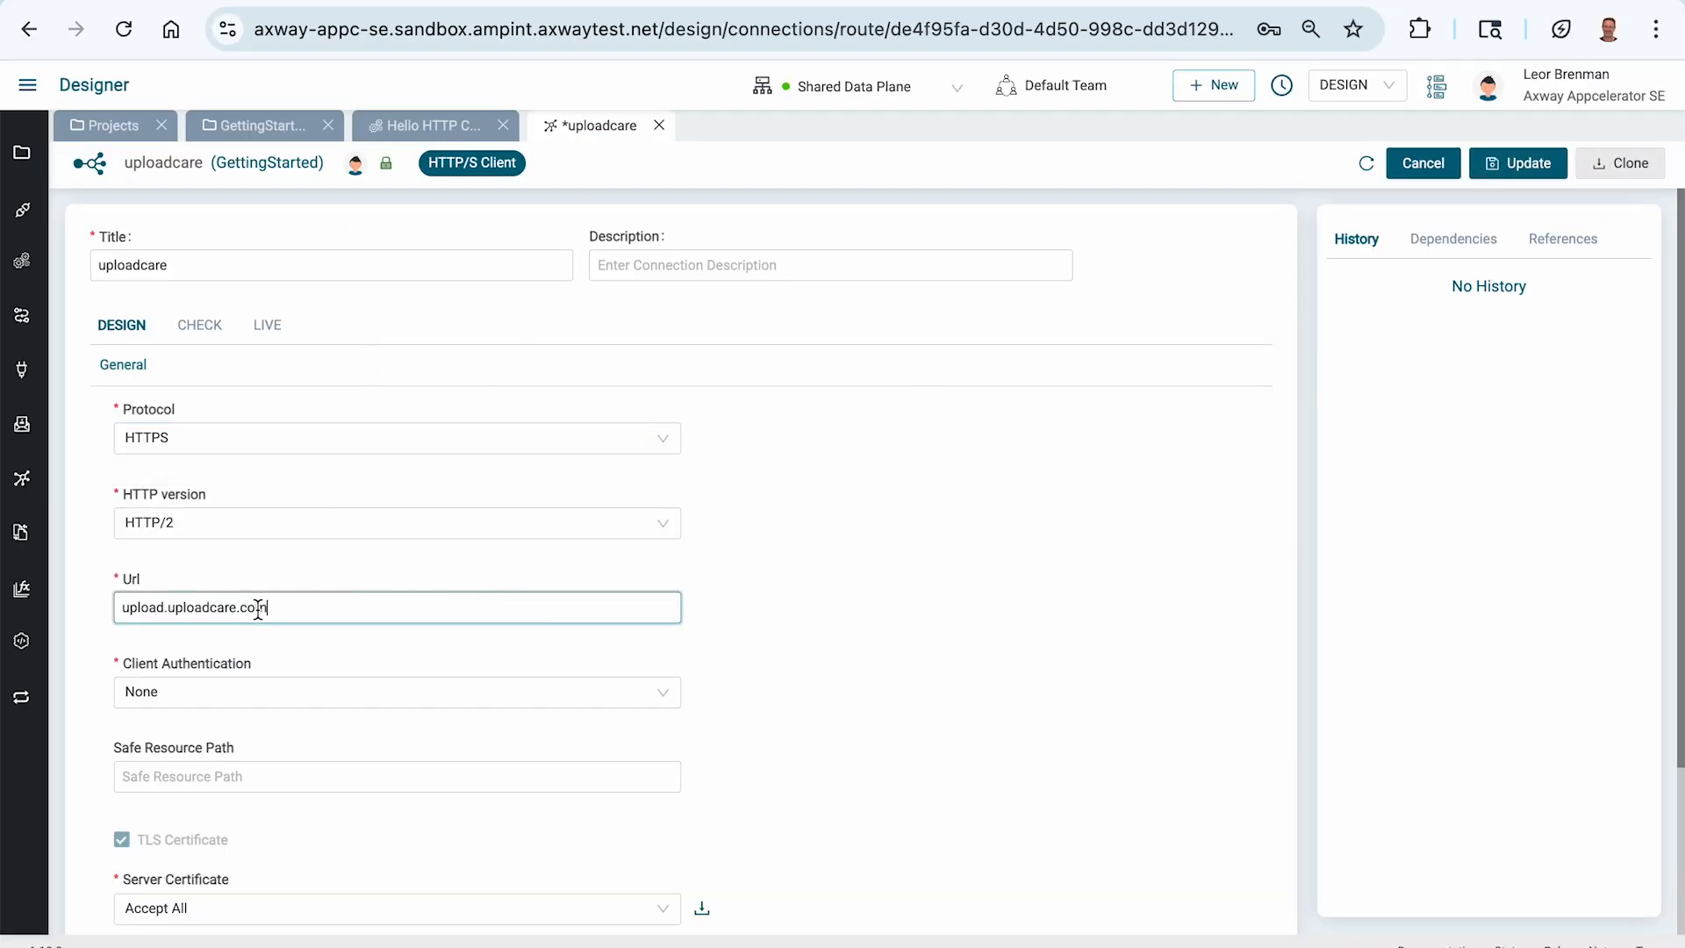
scroll(796, 609, "down", 3)
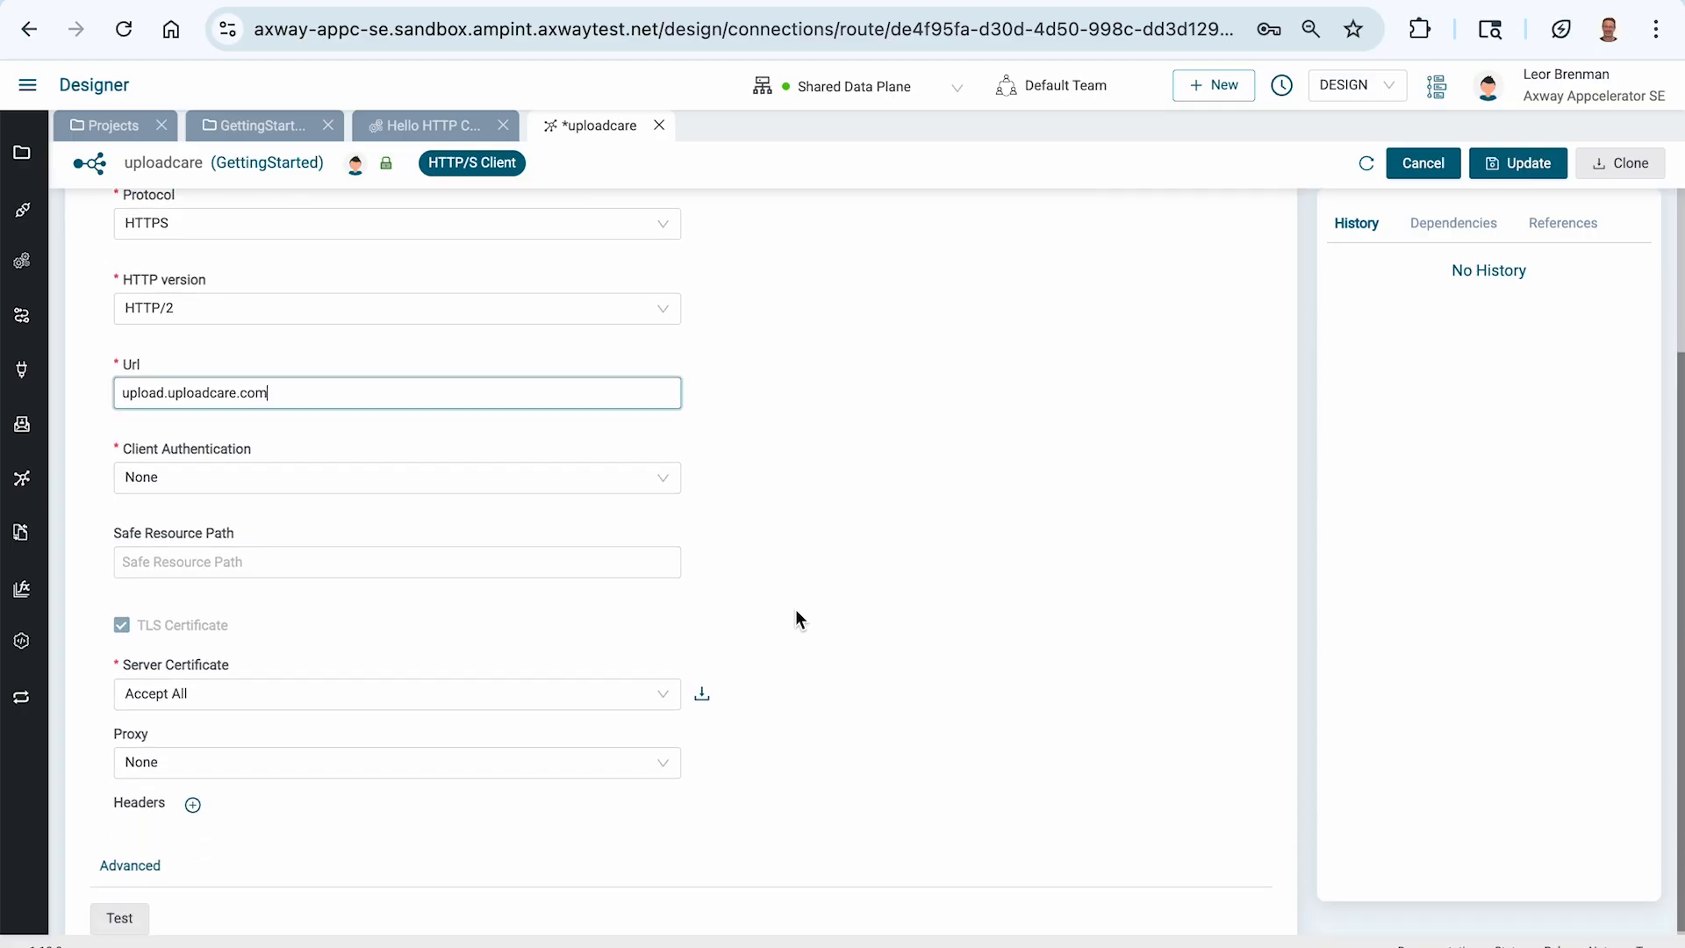
left_click(1527, 168)
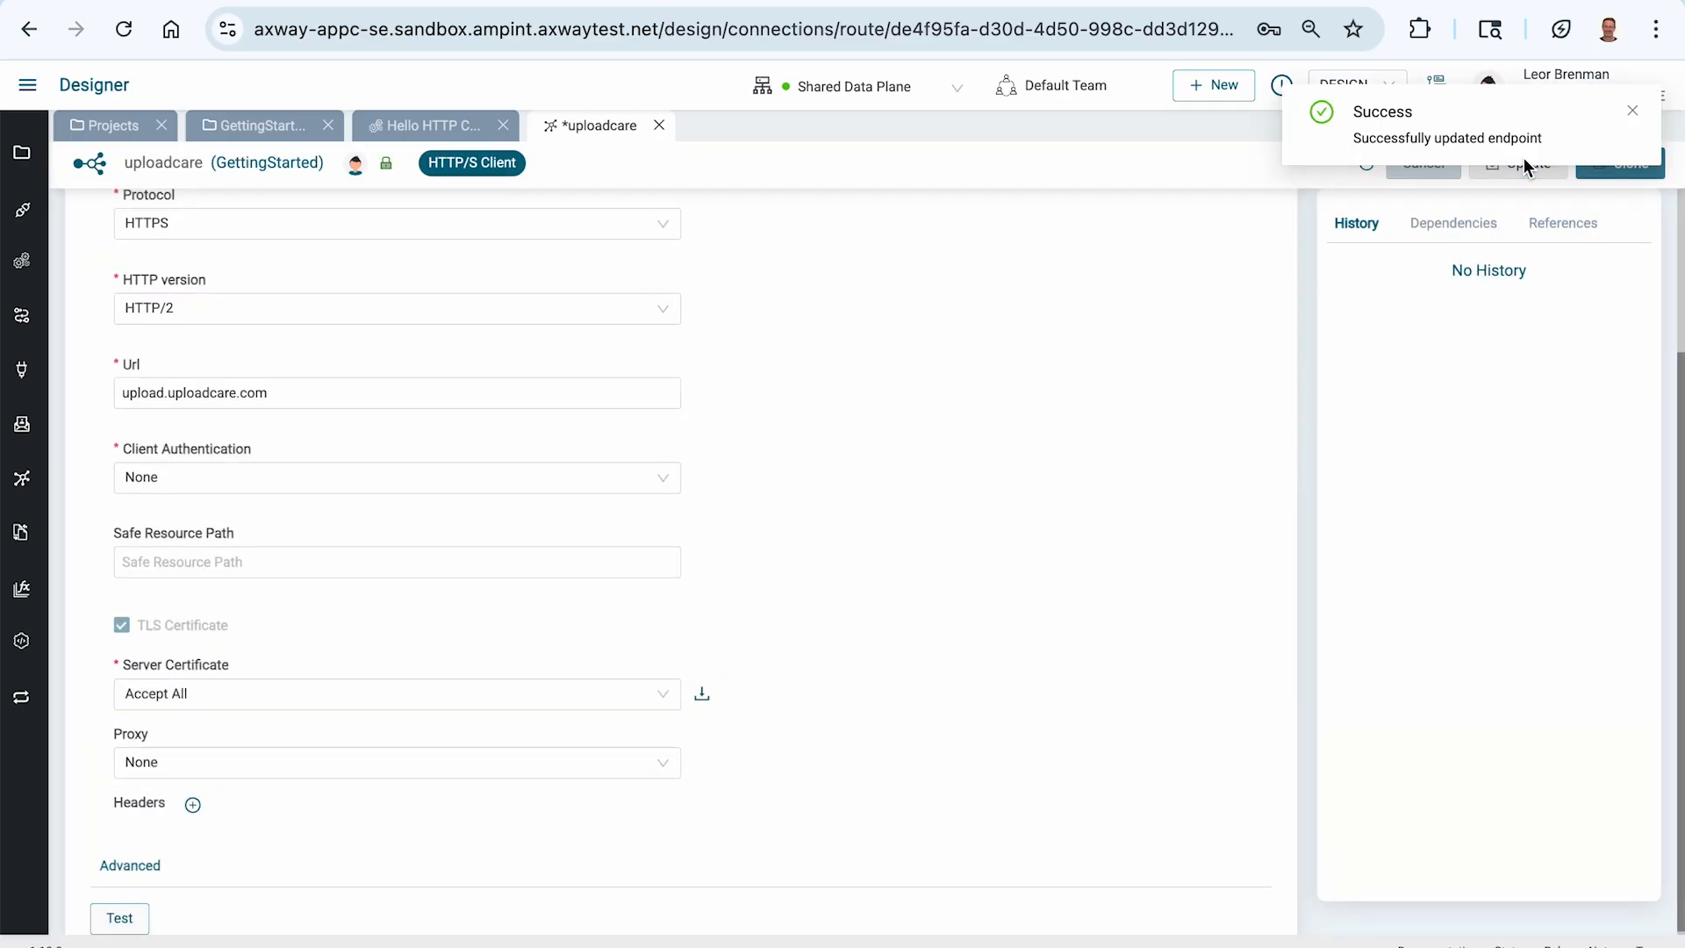
- Return to the integration and assign the uploadcare connection to the HTTP/S Client Post component
left_click(482, 141)
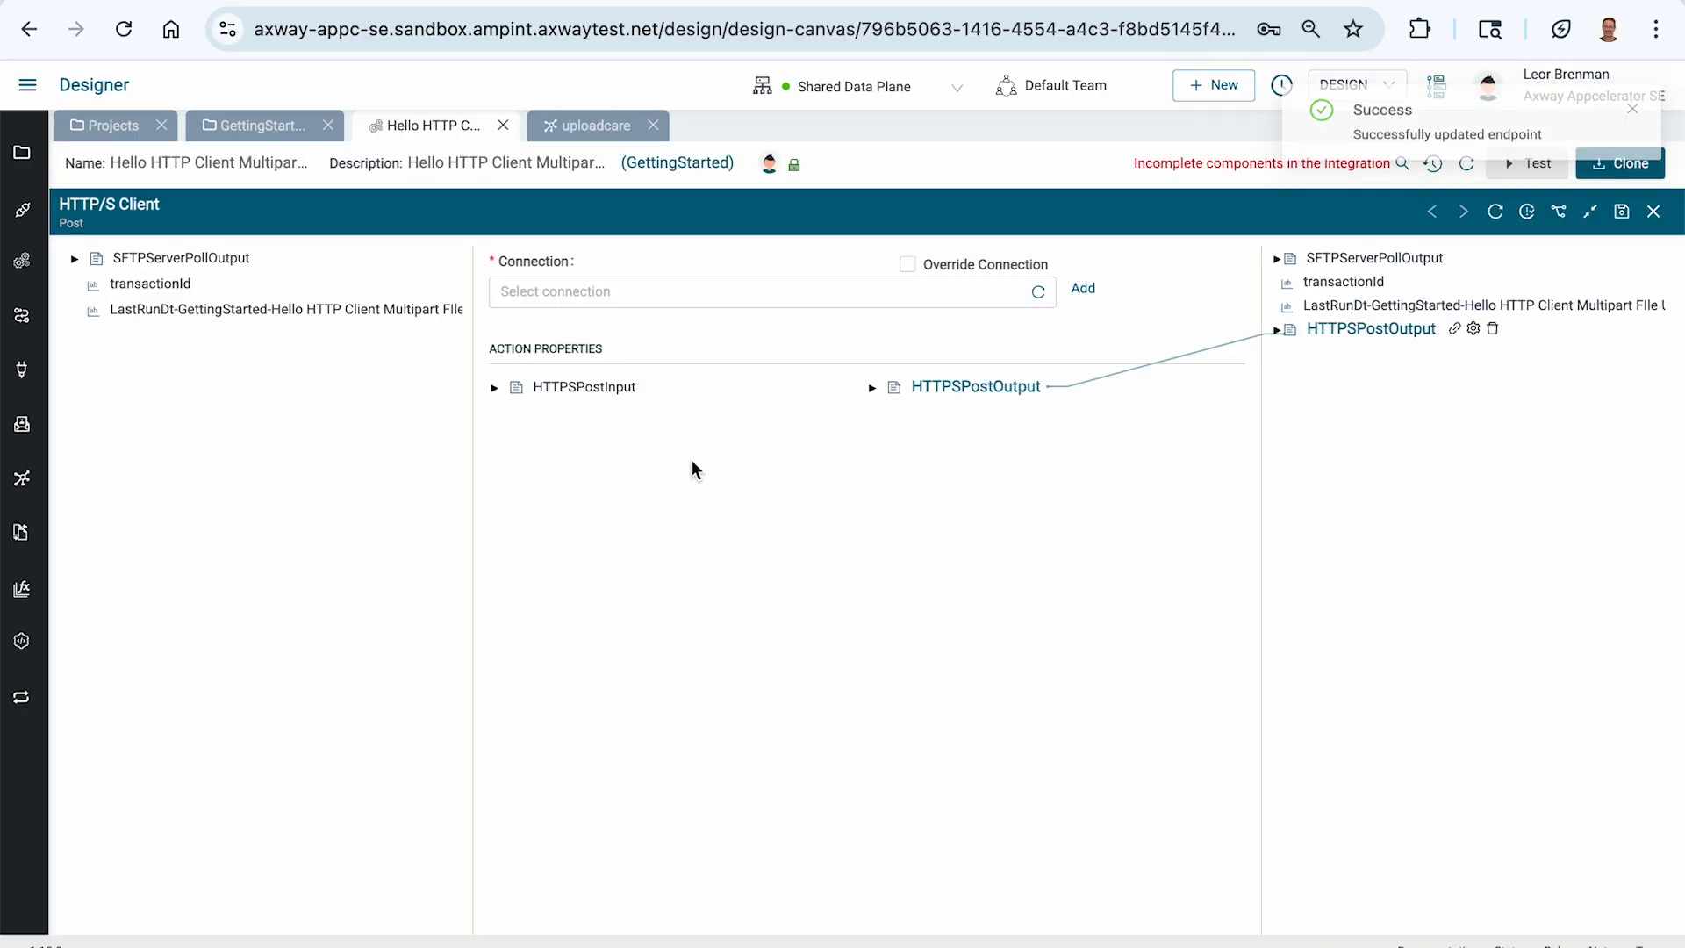
left_click(880, 284)
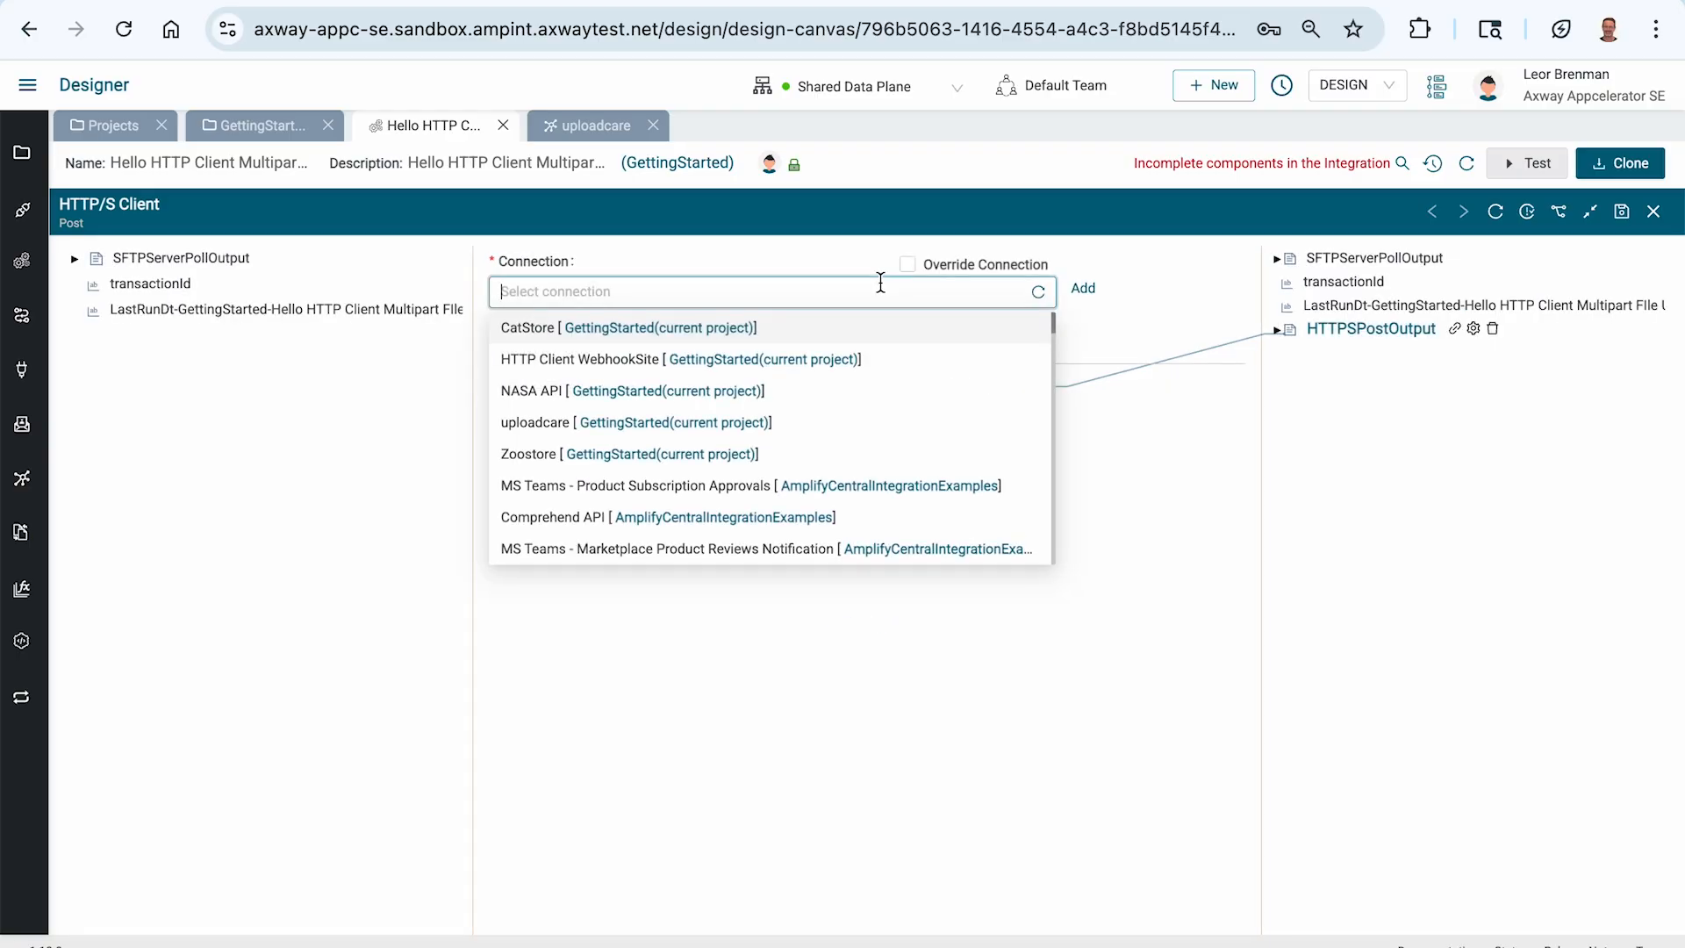
left_click(553, 422)
- Take the path from the Postman request URL and set the basePath of HTTPSPostInput to /base/
key("super+Tab")
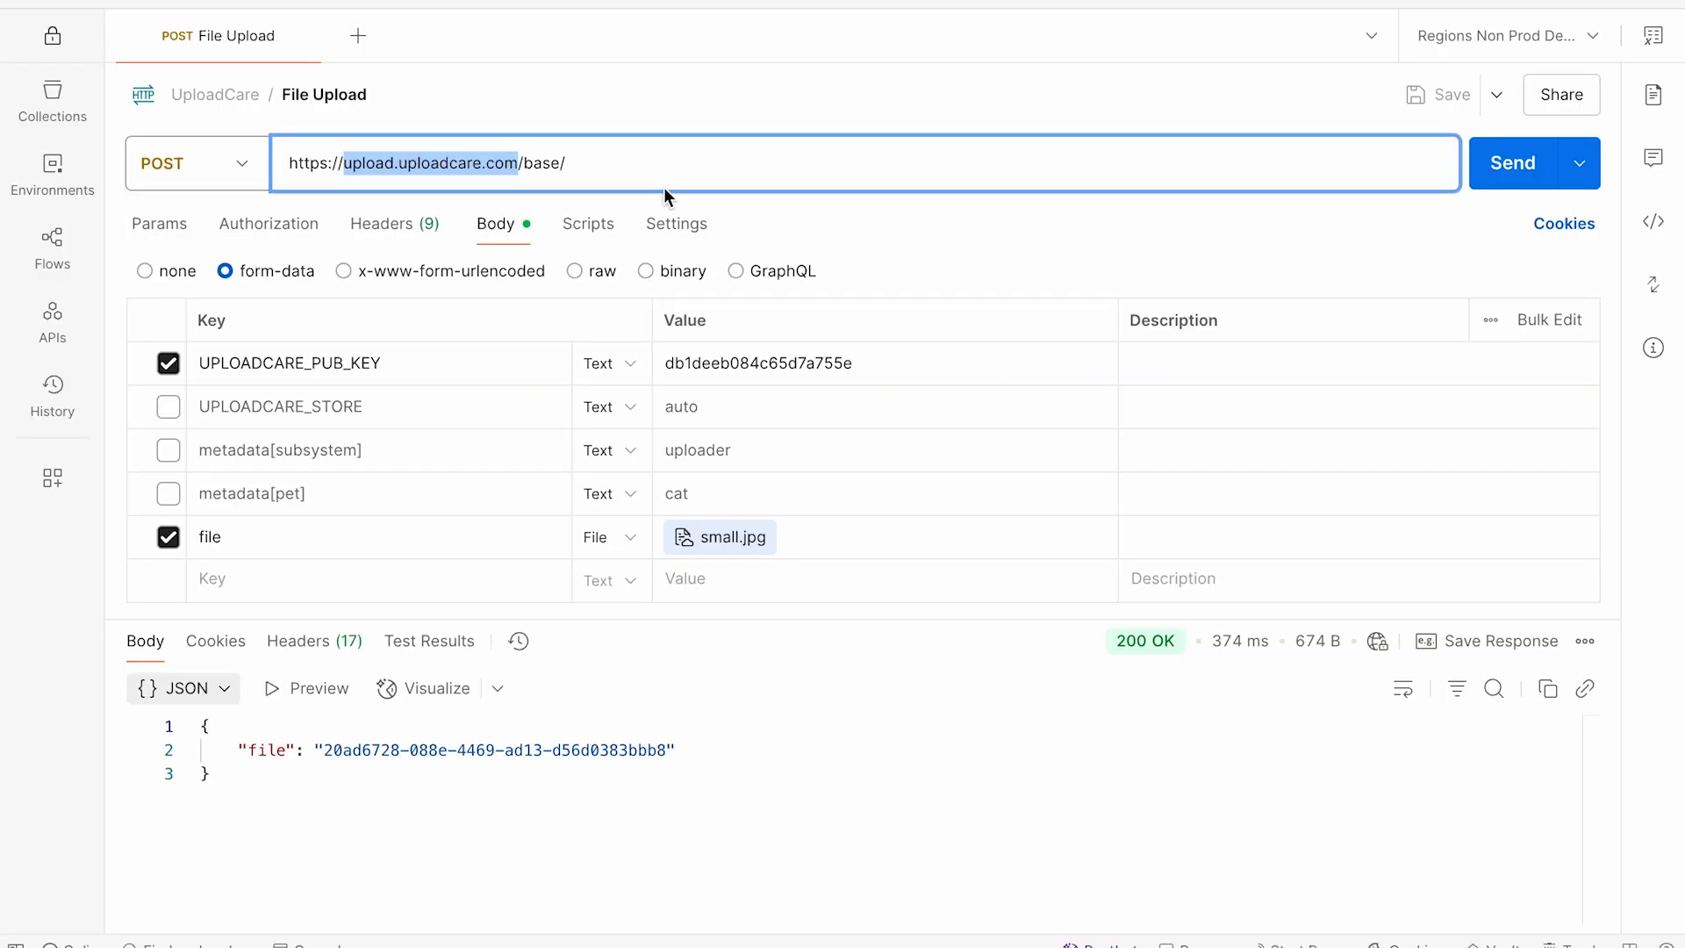
left_click(638, 166)
left_click_drag(644, 163, 521, 165)
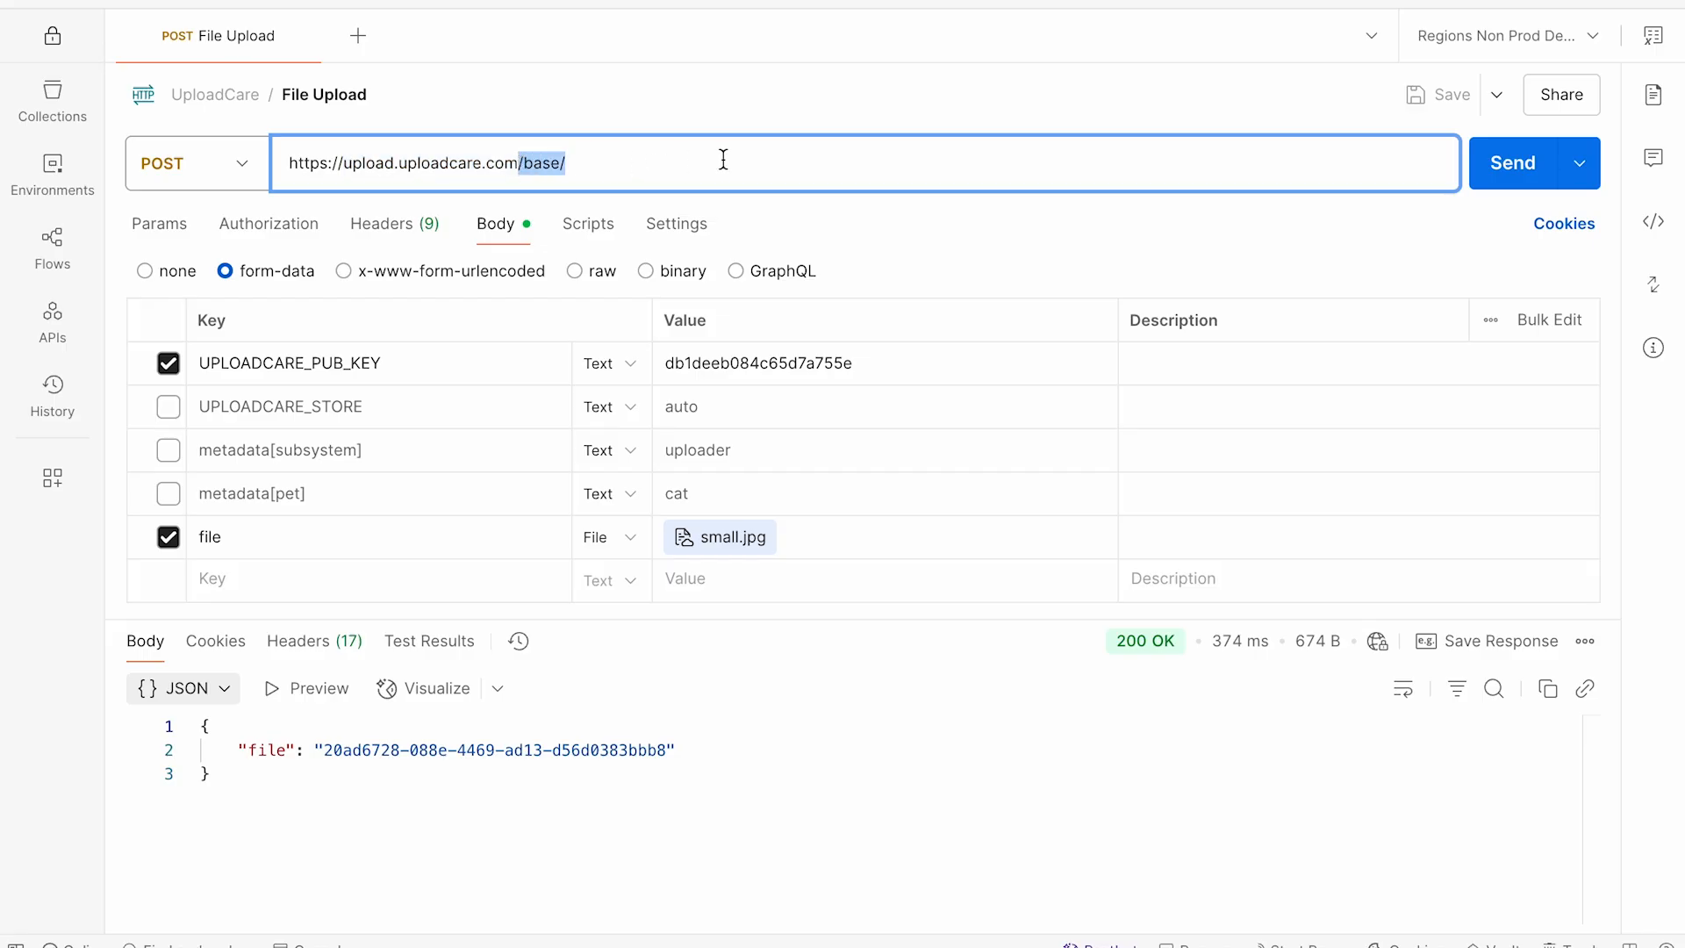
key("super+Tab")
left_click(496, 387)
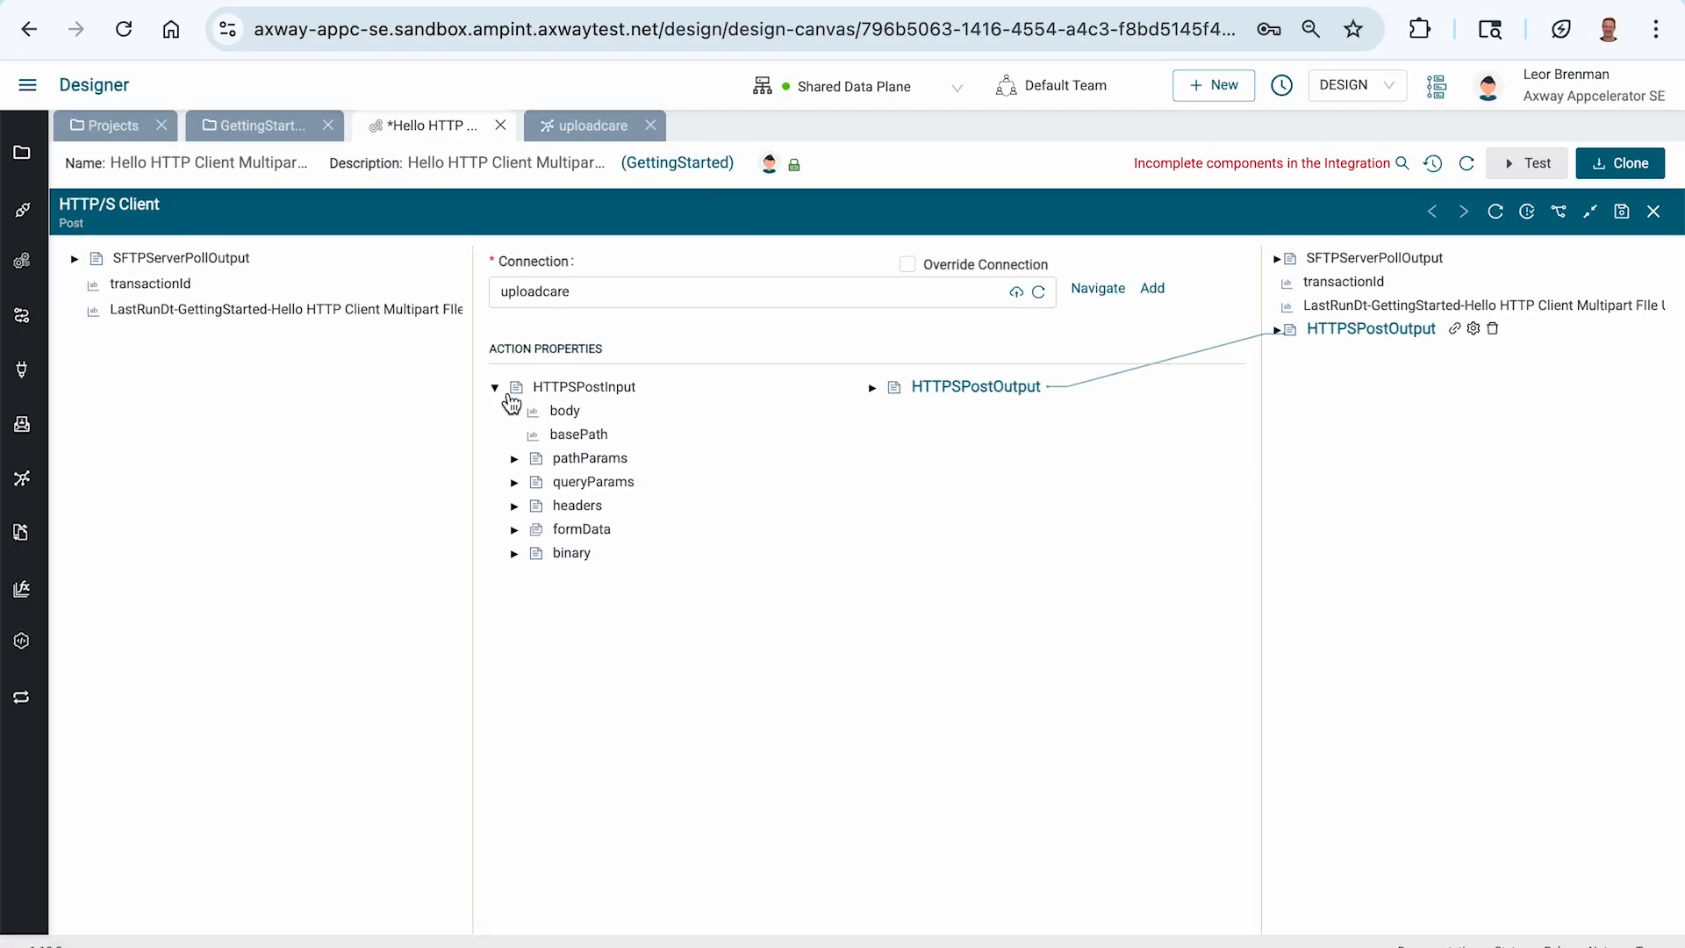
right_click(566, 435)
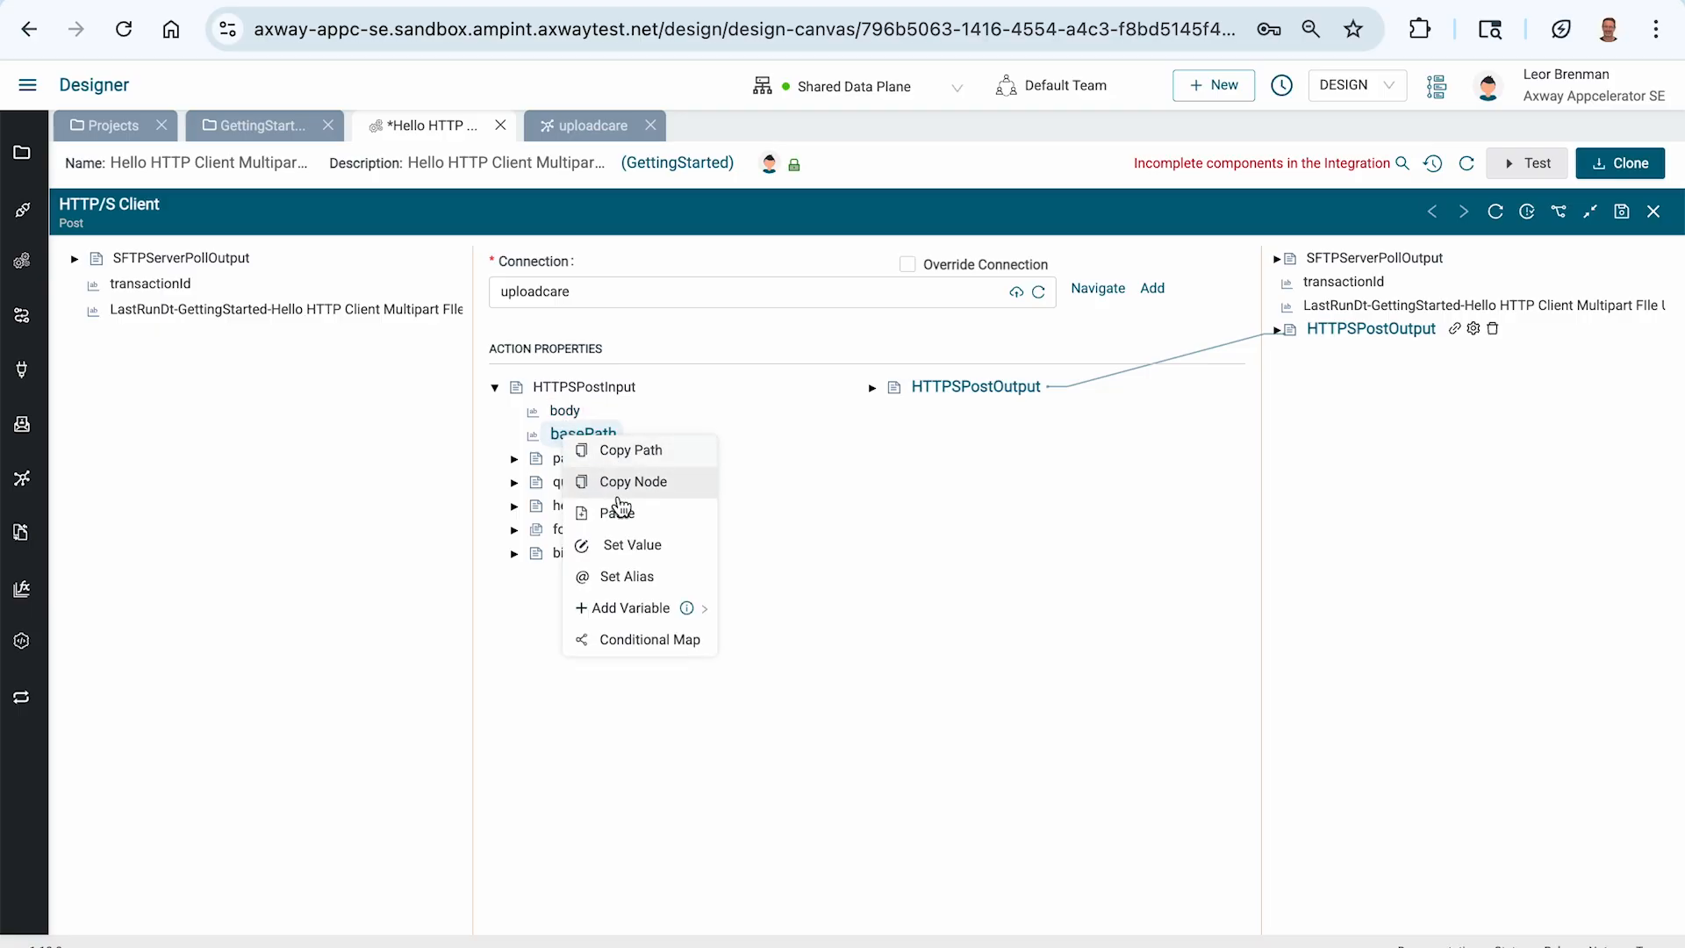
left_click(625, 544)
type("/base/")
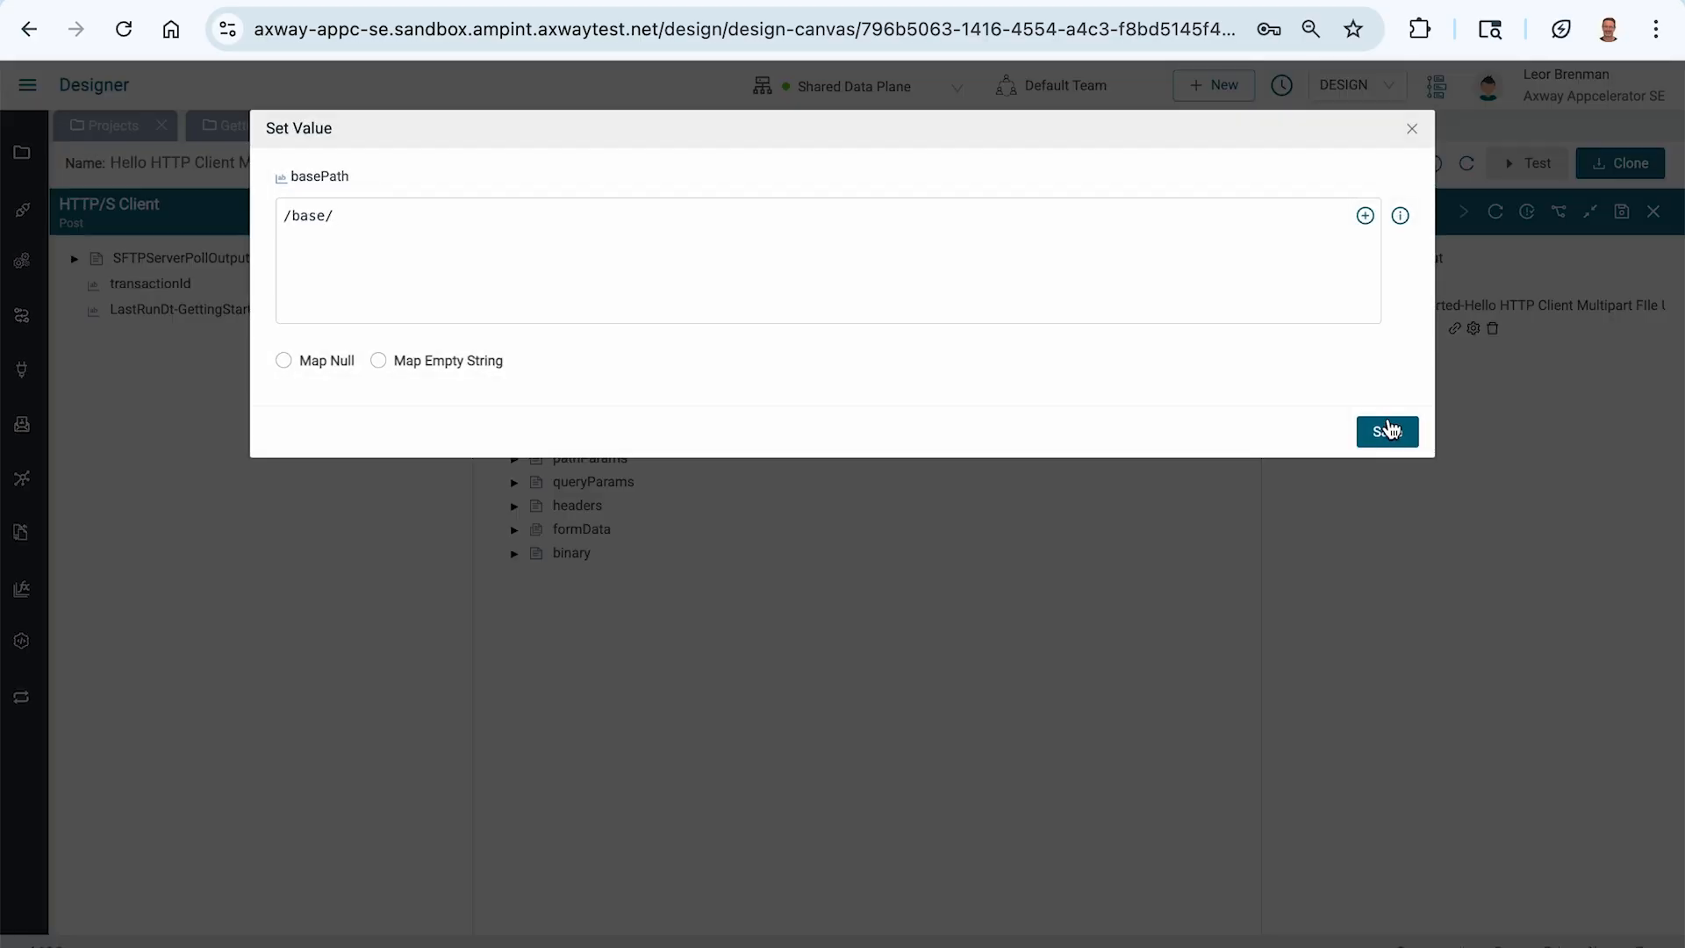
left_click(1387, 431)
- Add a String variable named accept inside the headers of HTTPSPostInput
left_click(517, 506)
right_click(568, 505)
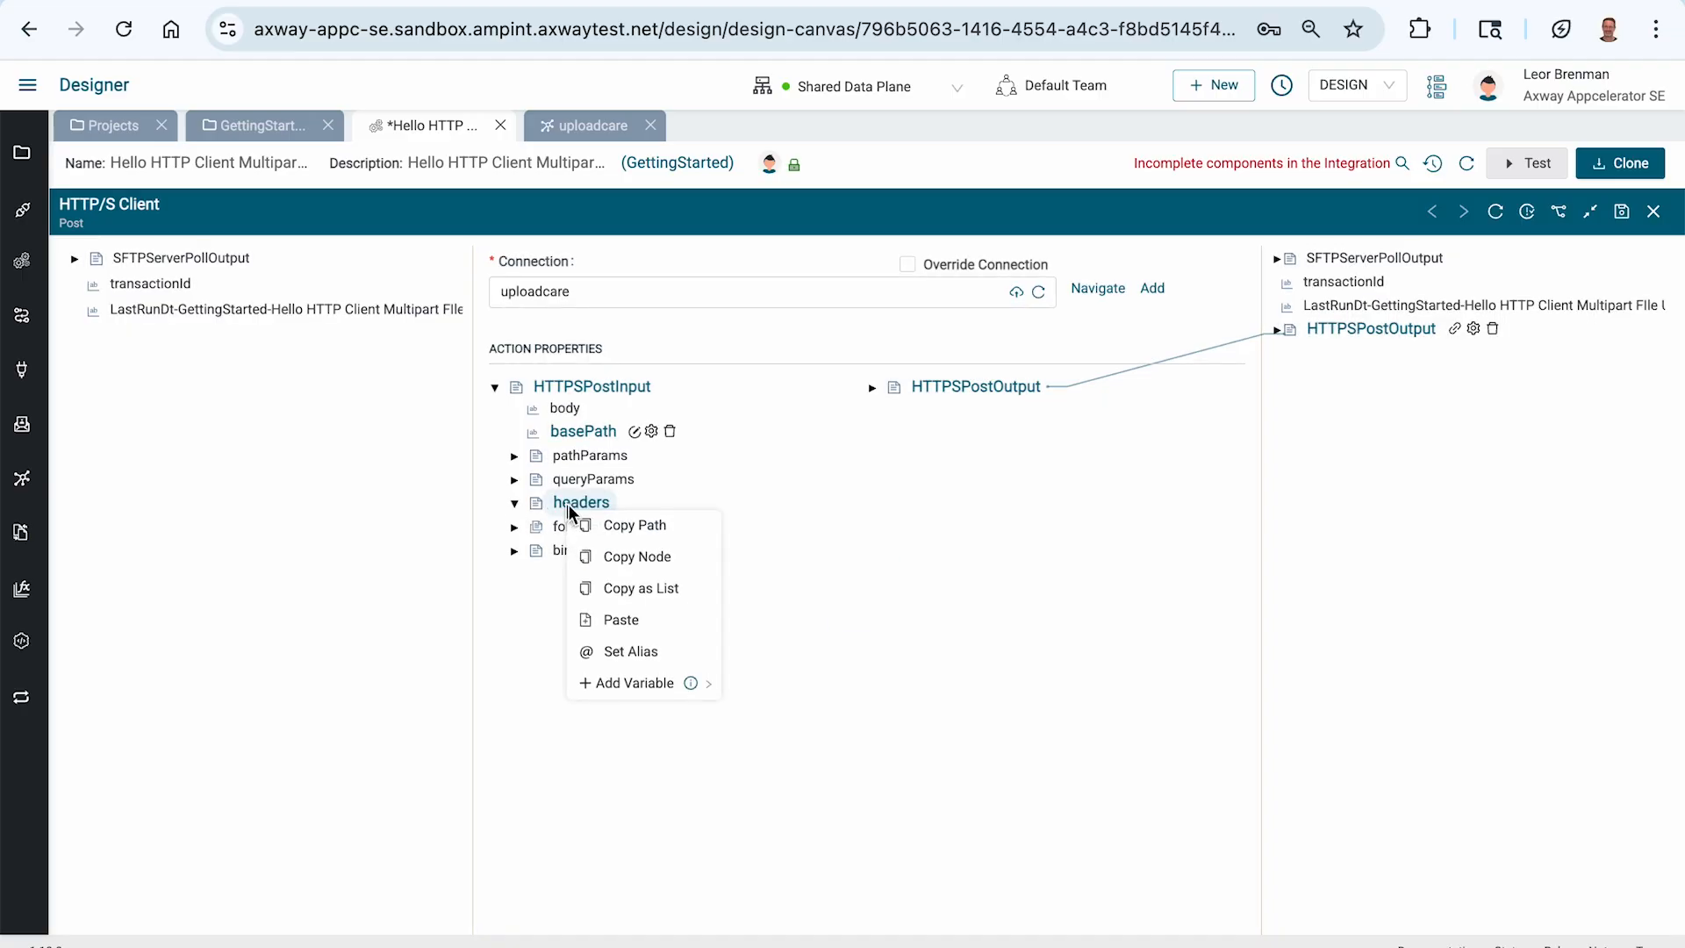
mouse_move(632, 684)
mouse_move(819, 692)
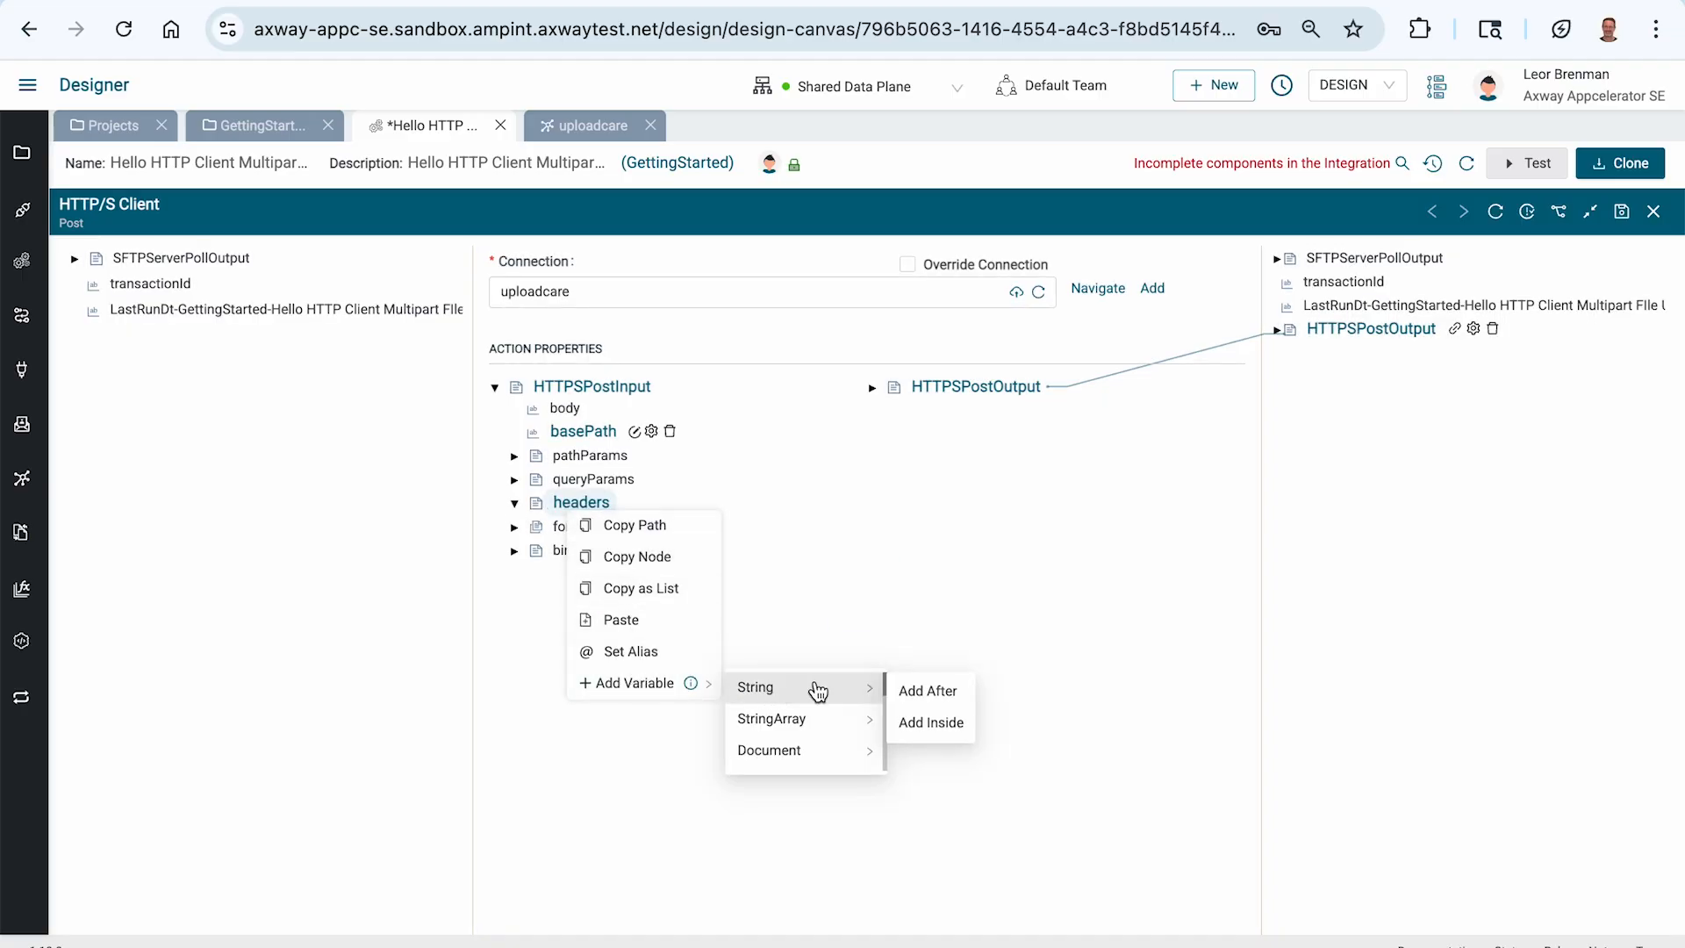
left_click(910, 722)
type("accp")
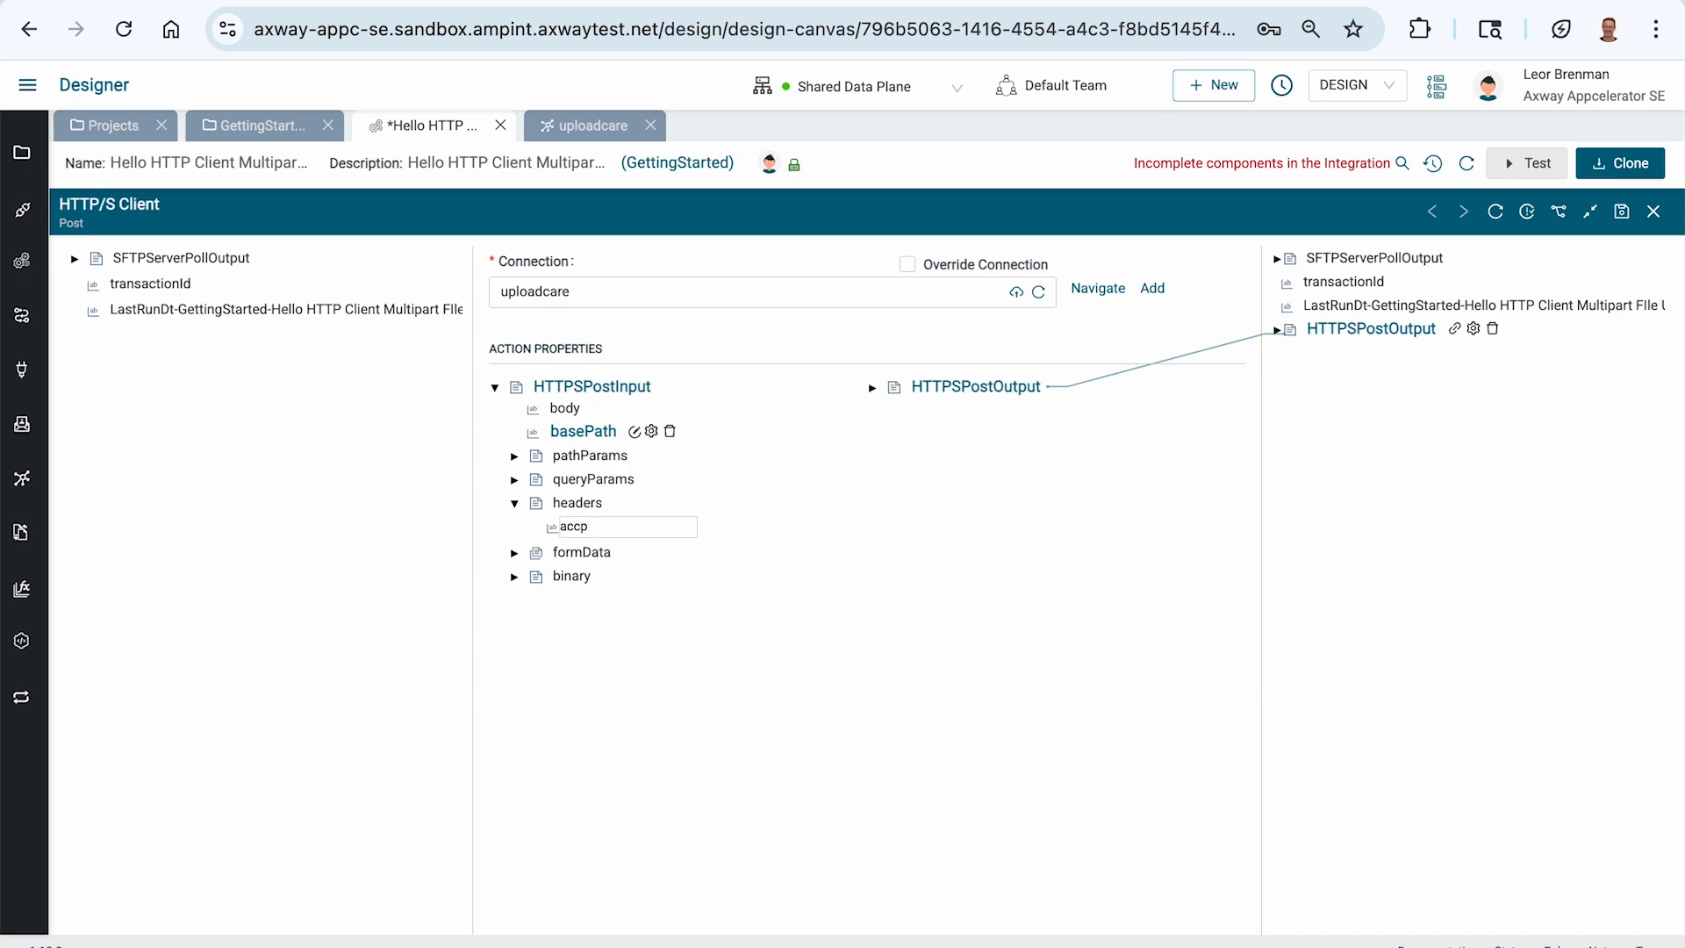
key("Return")
- Add a String variable named content-type after accept in the headers
right_click(606, 531)
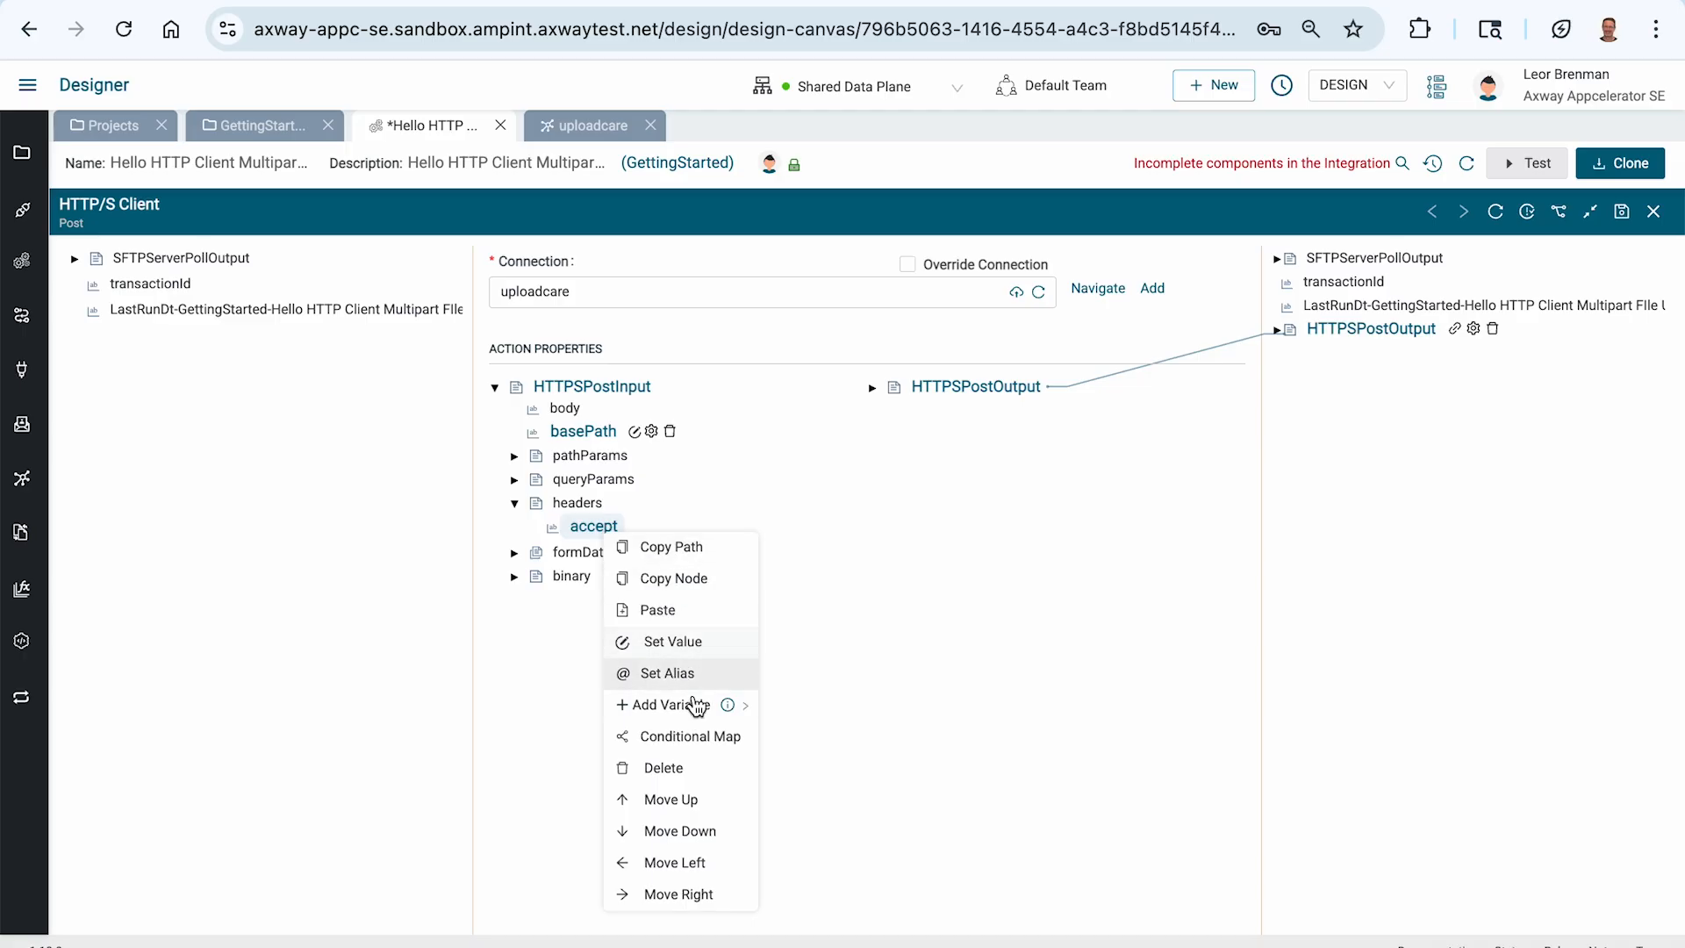
mouse_move(733, 706)
left_click(791, 708)
type("content-")
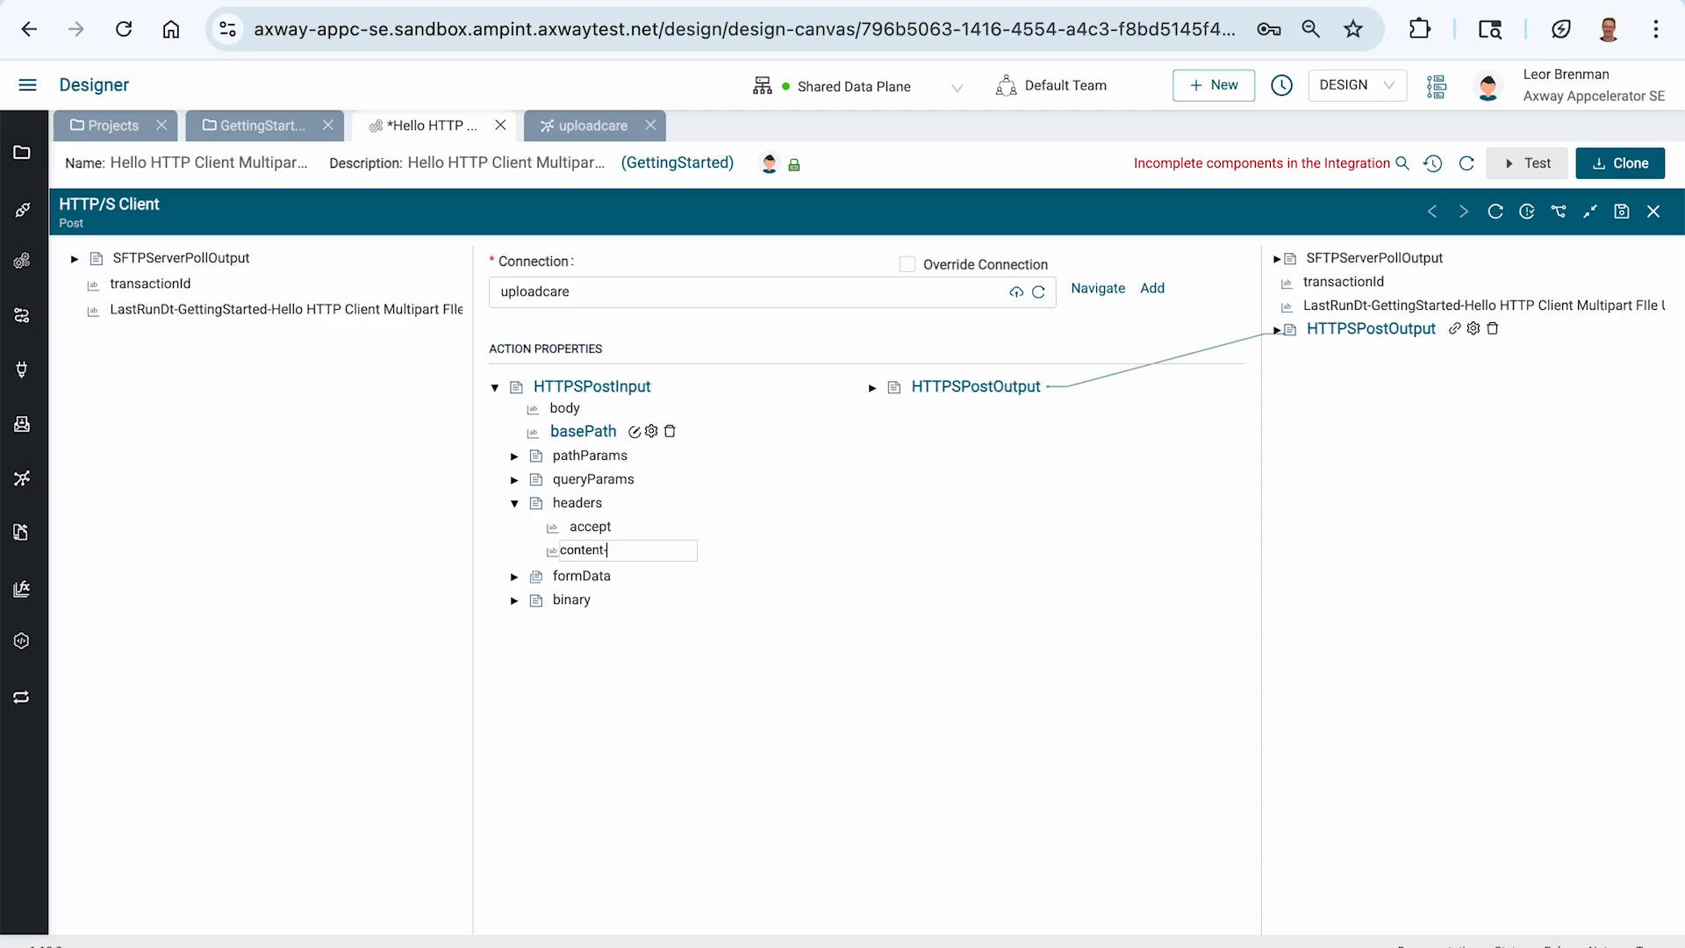
key("Return")
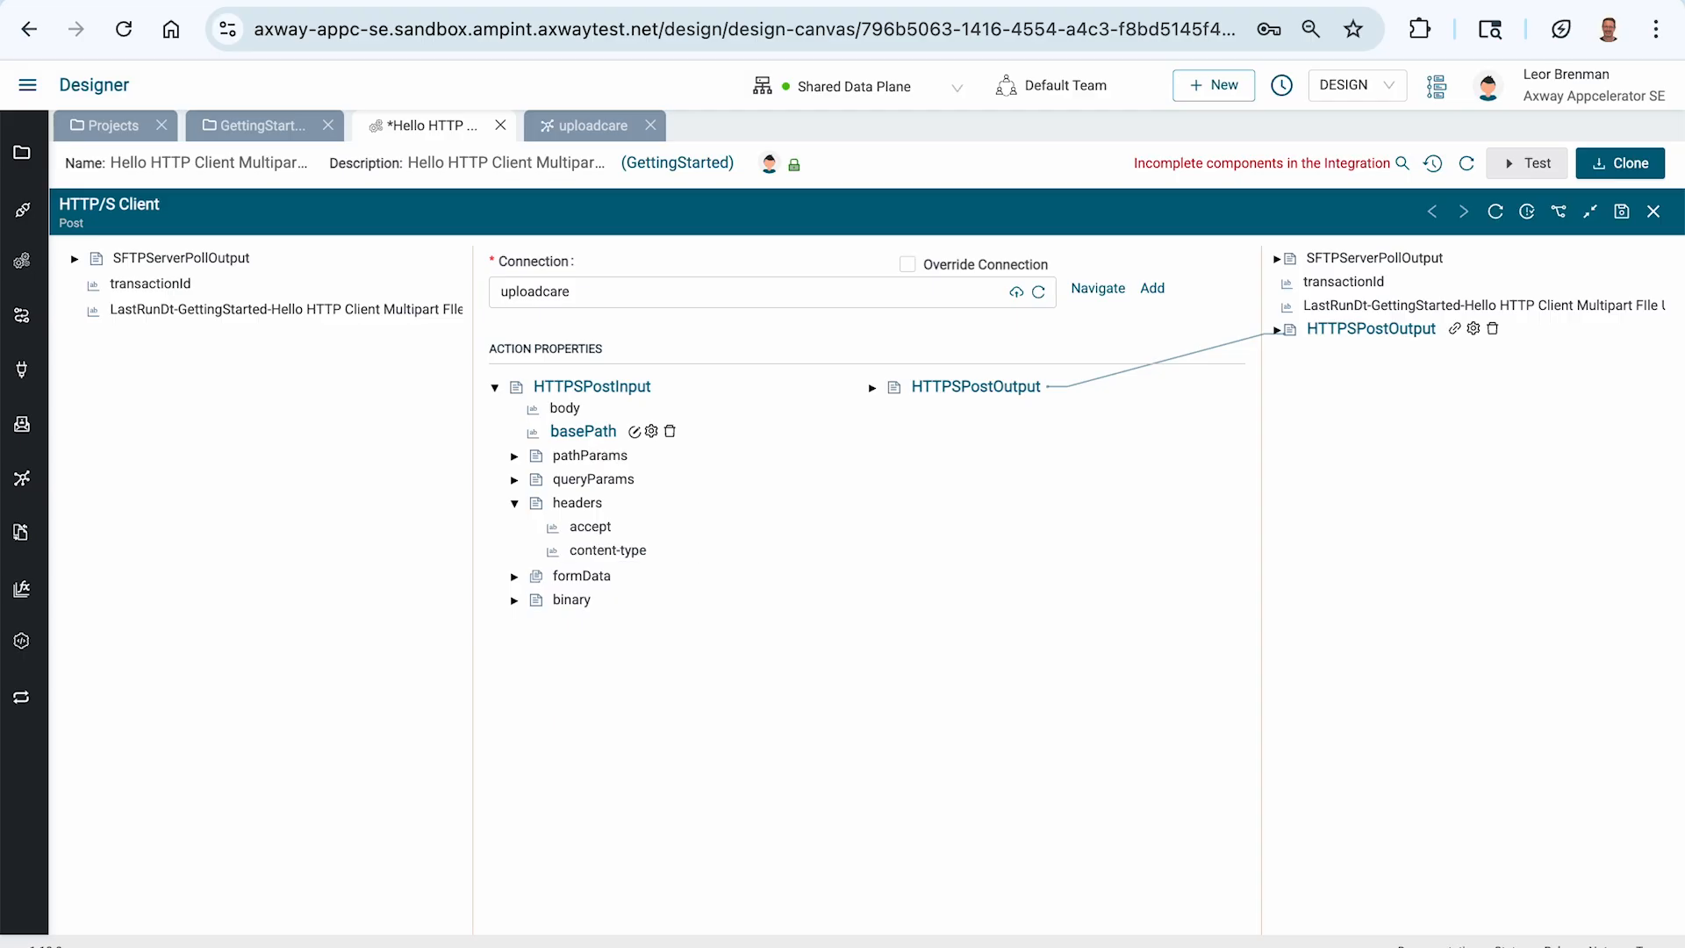
- Set the accept header's value to application/json
right_click(593, 533)
left_click(668, 640)
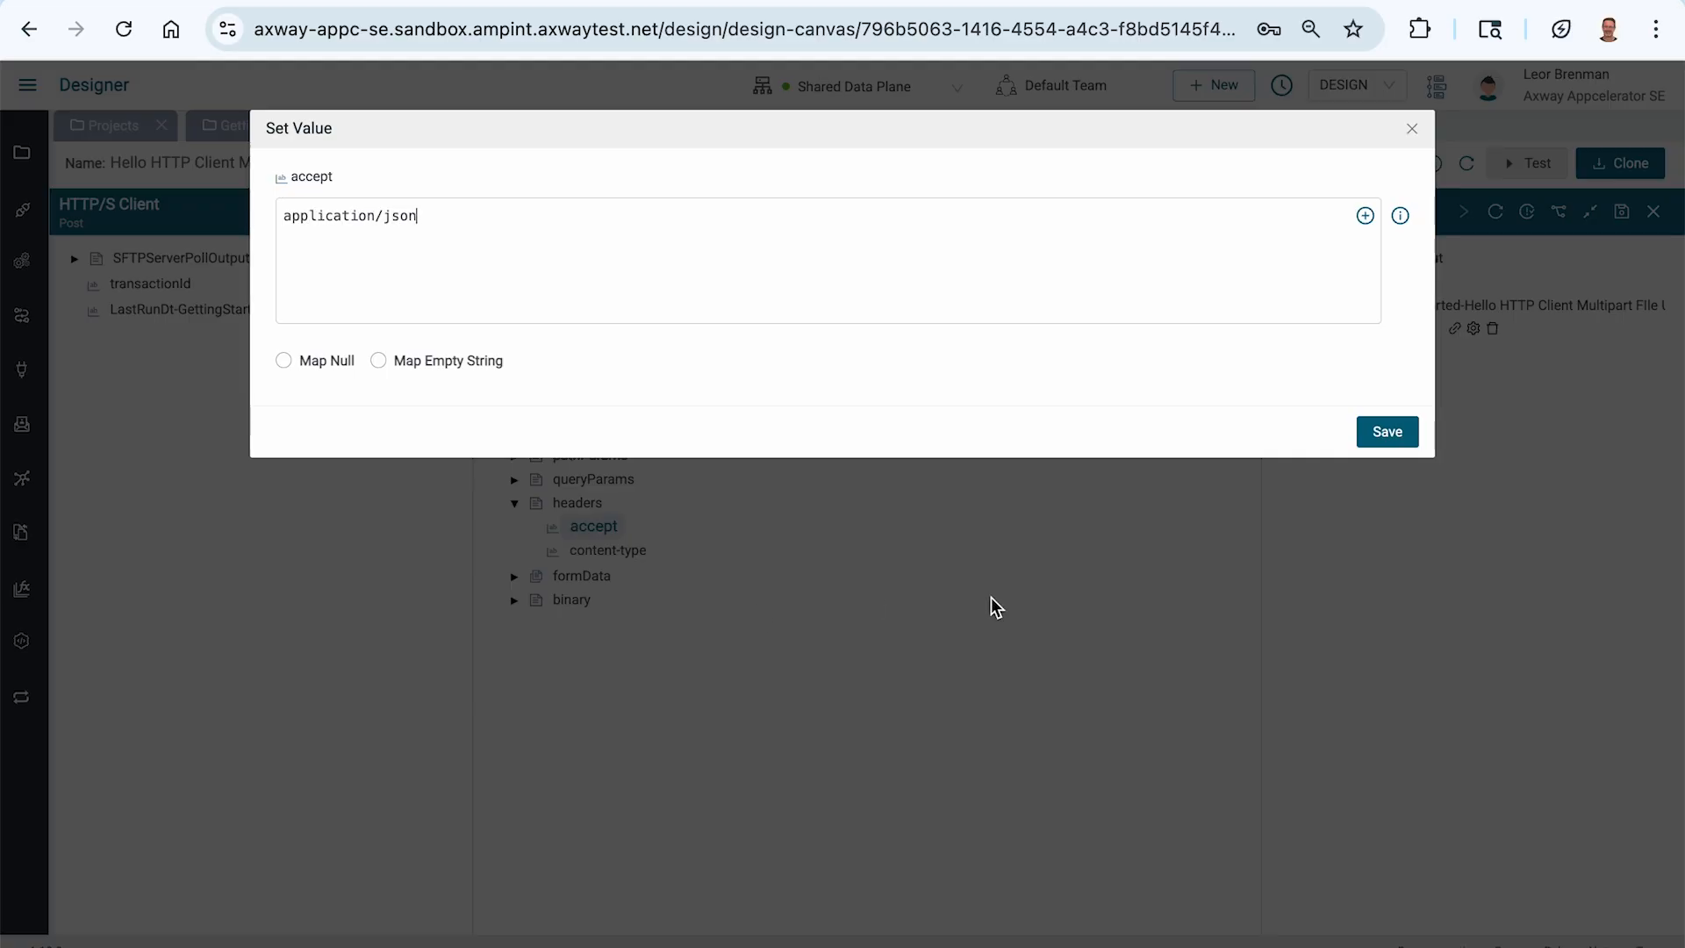
left_click(1386, 432)
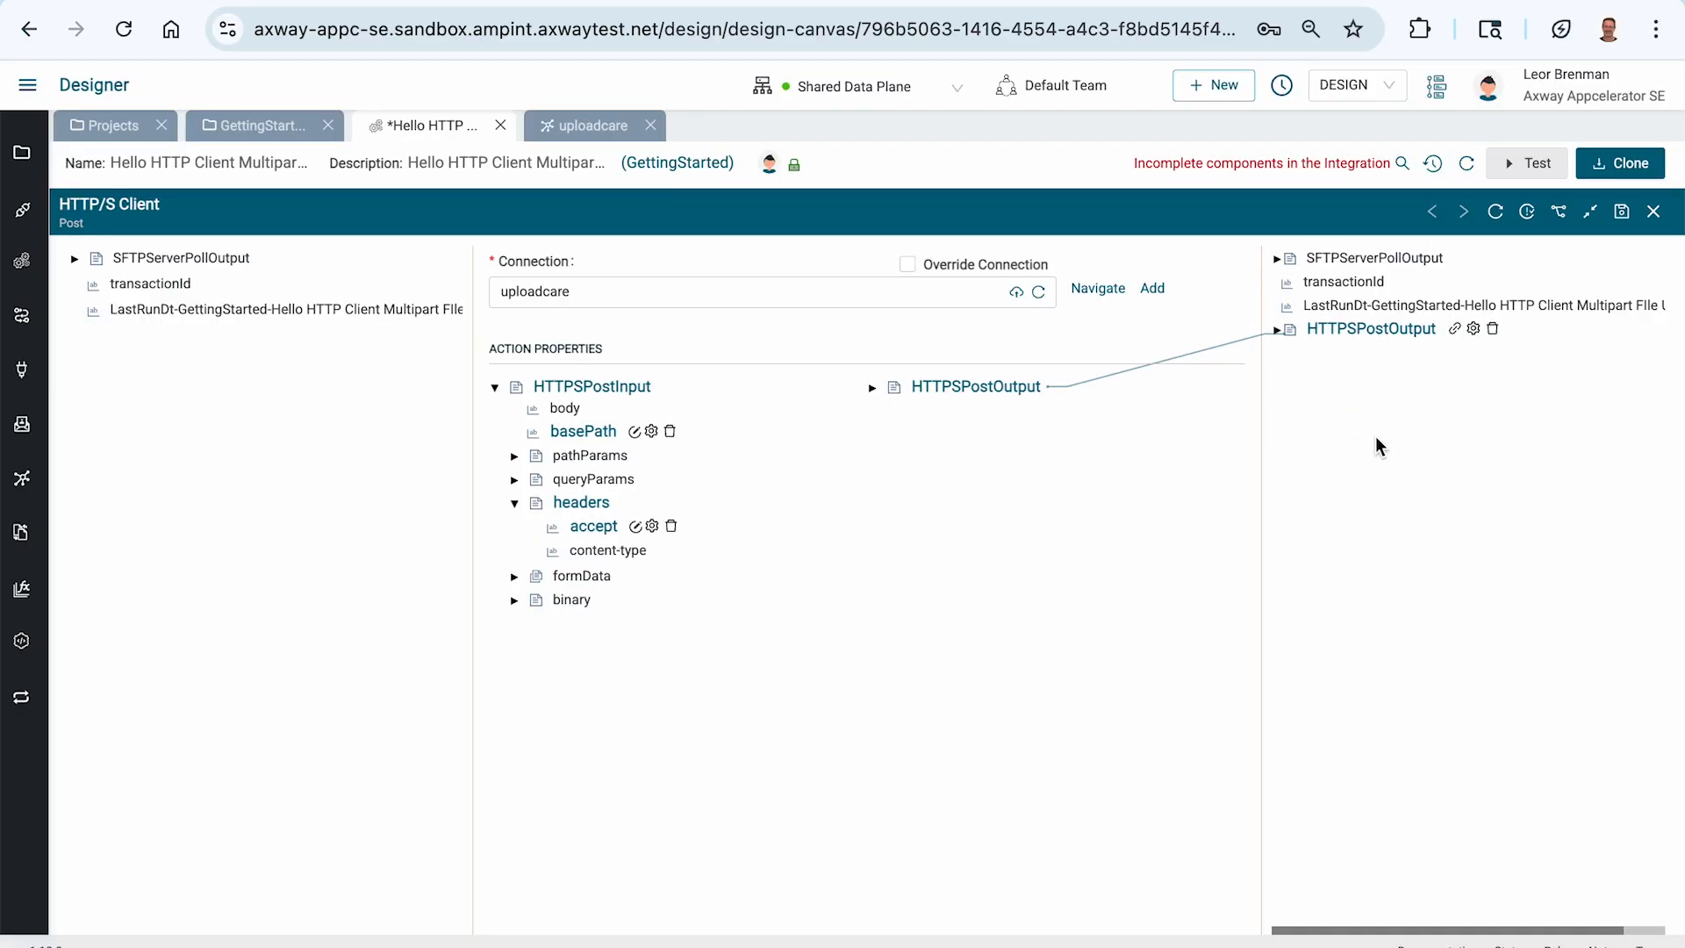
- Set the content-type header to multipart/form-data, checking it against the Postman request headers, and save the HTTP/S Client Post component
right_click(600, 553)
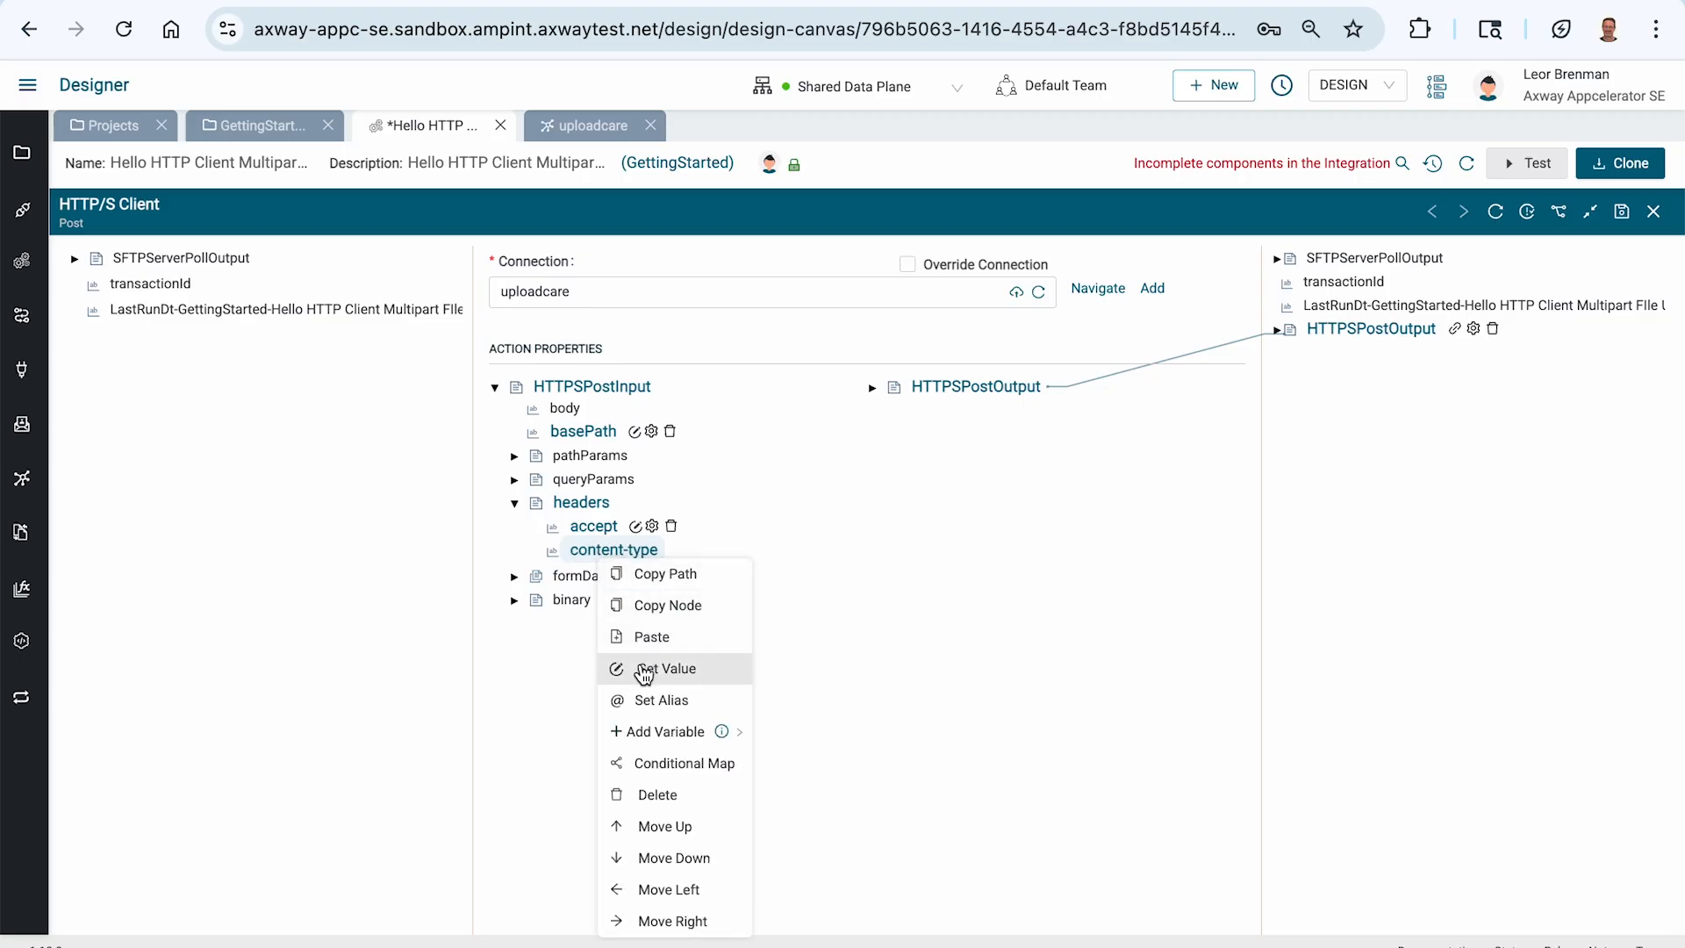
left_click(646, 670)
type("multipart/form-data")
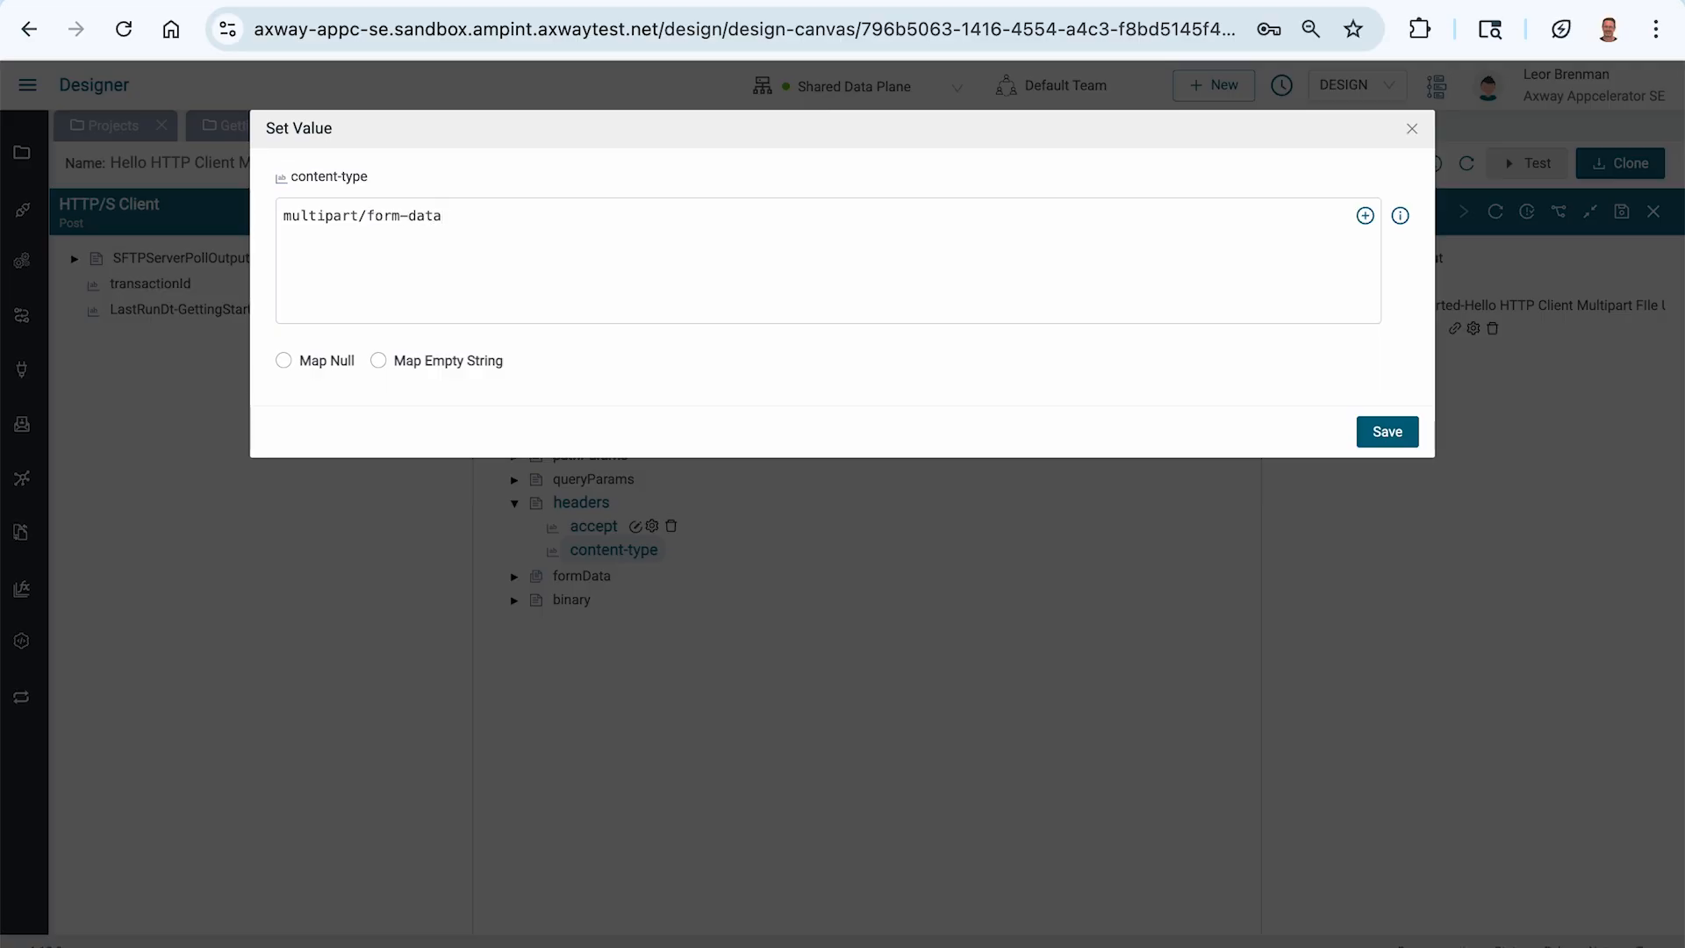
key("super+Tab")
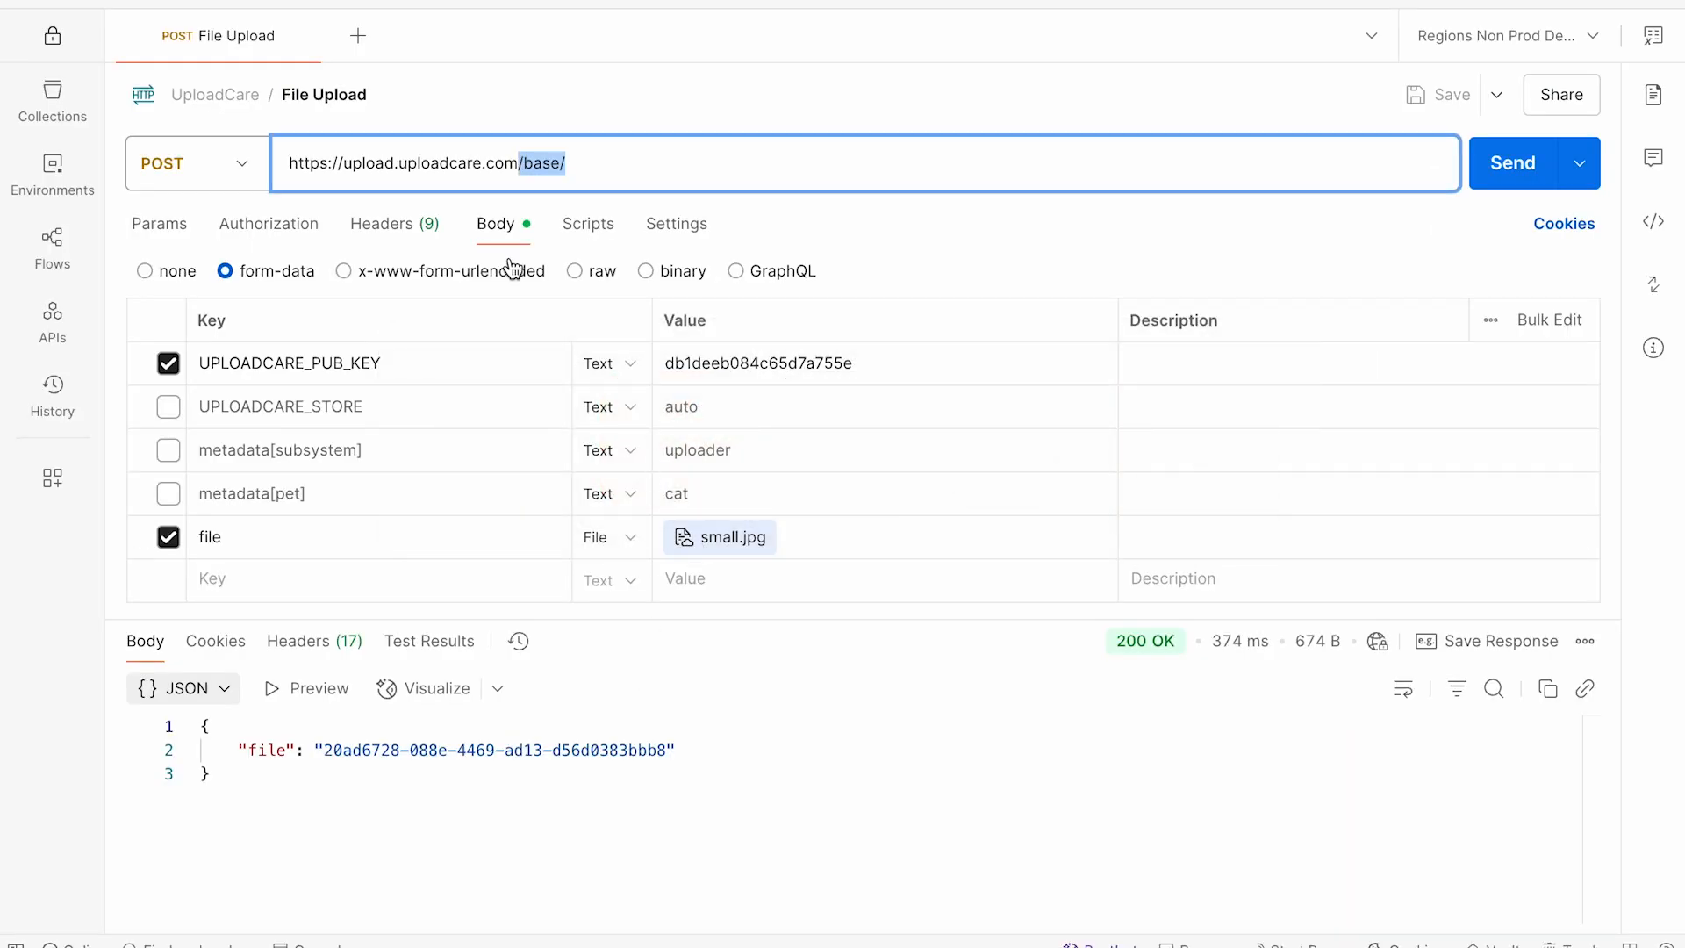
left_click(391, 226)
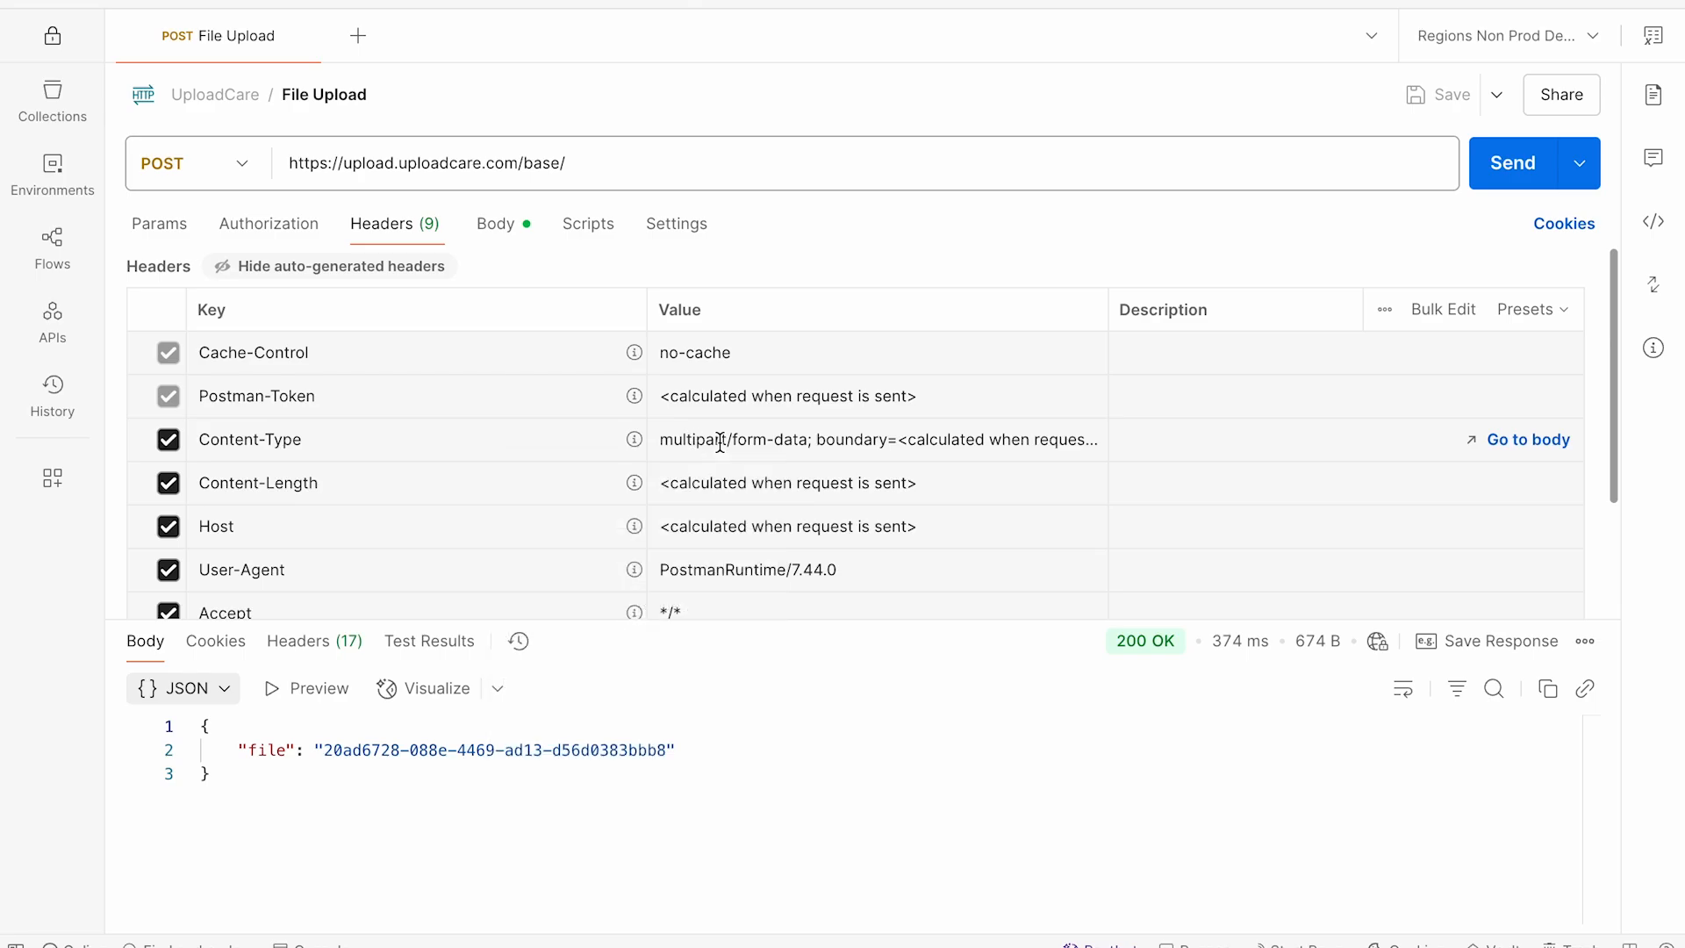
key("super+Tab")
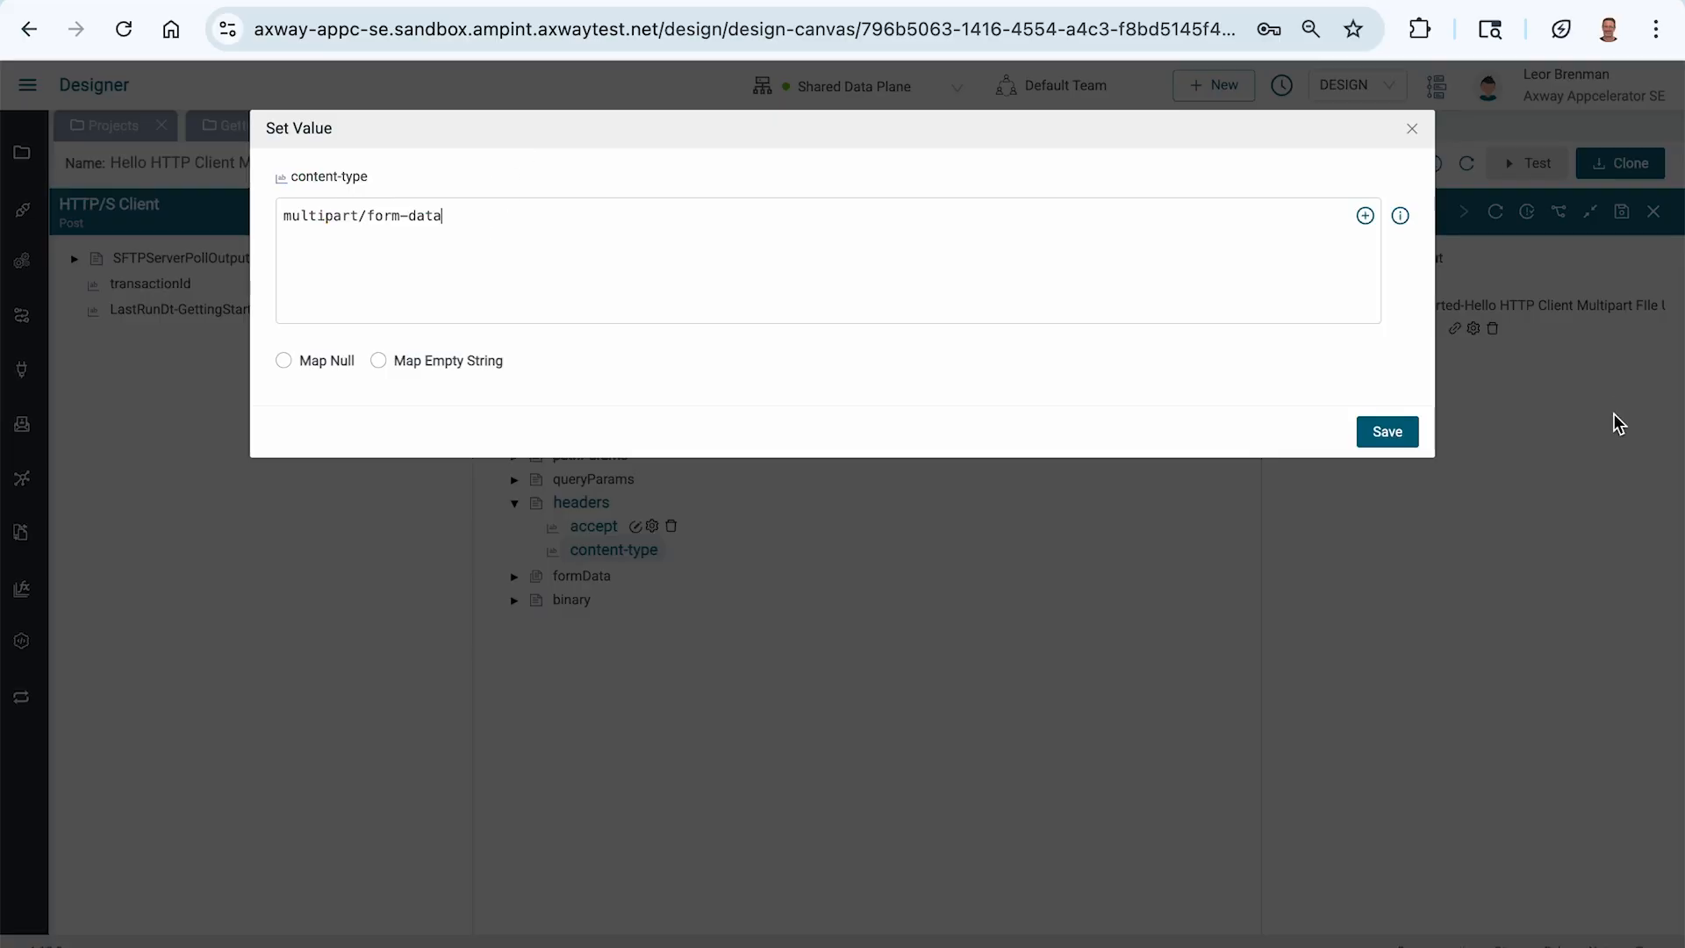
left_click(1371, 431)
left_click(1622, 213)
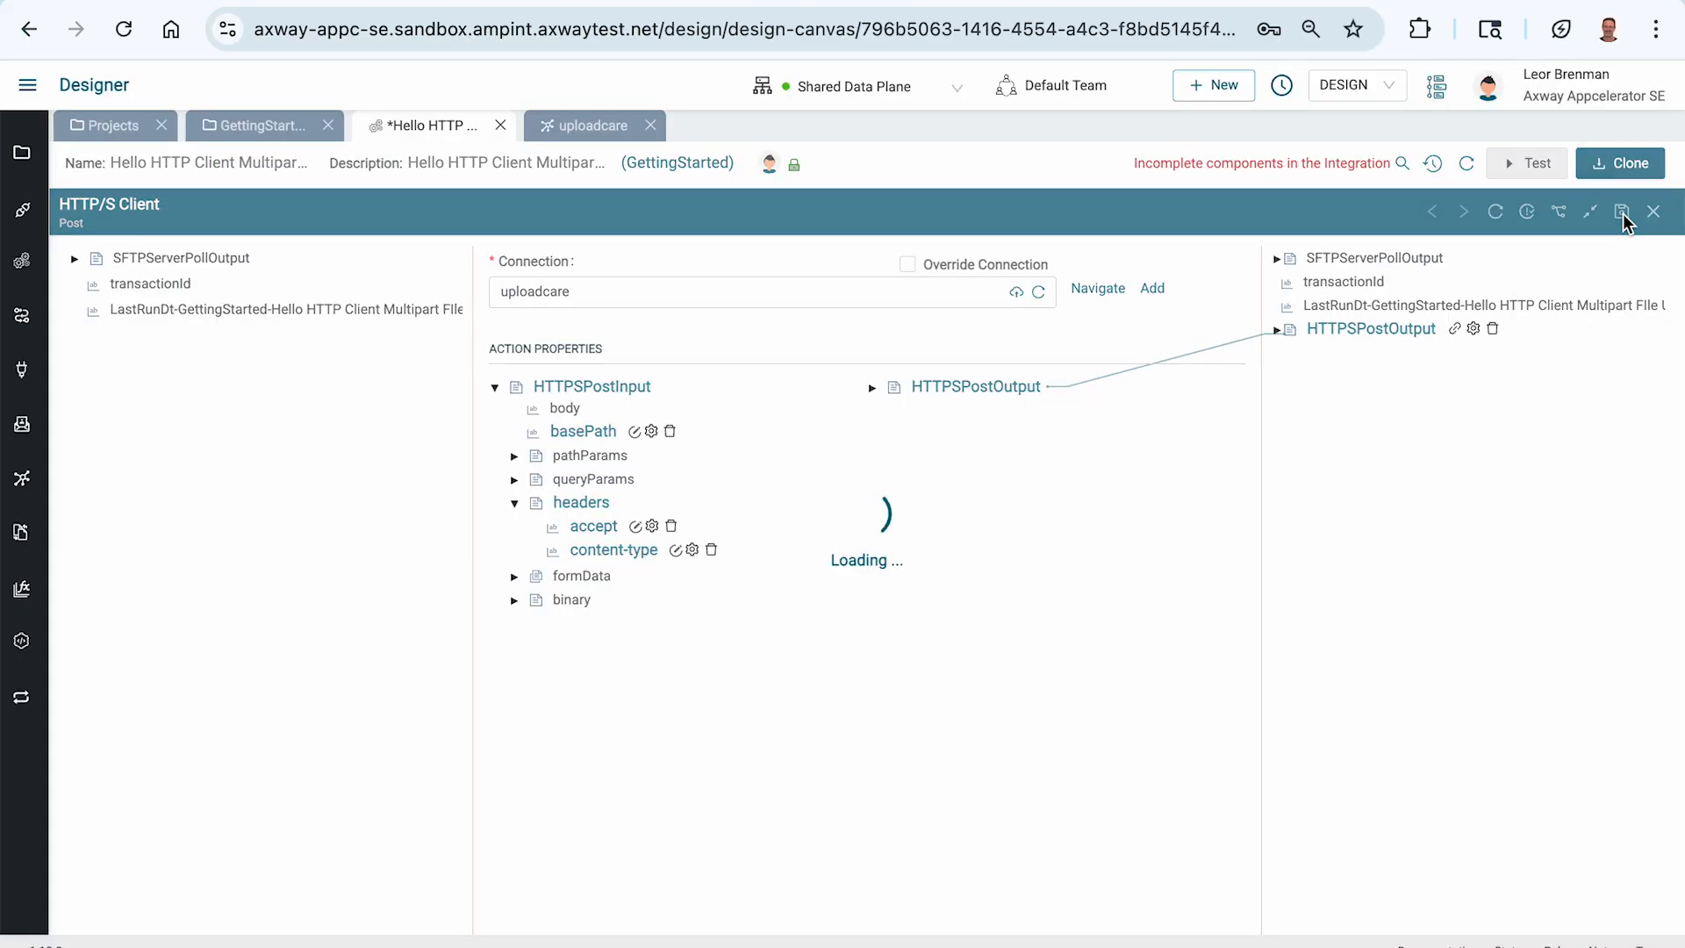
- Expand formData in HTTPSPostInput and compare its fields with the form-data body of the File Upload request in Postman
left_click(516, 504)
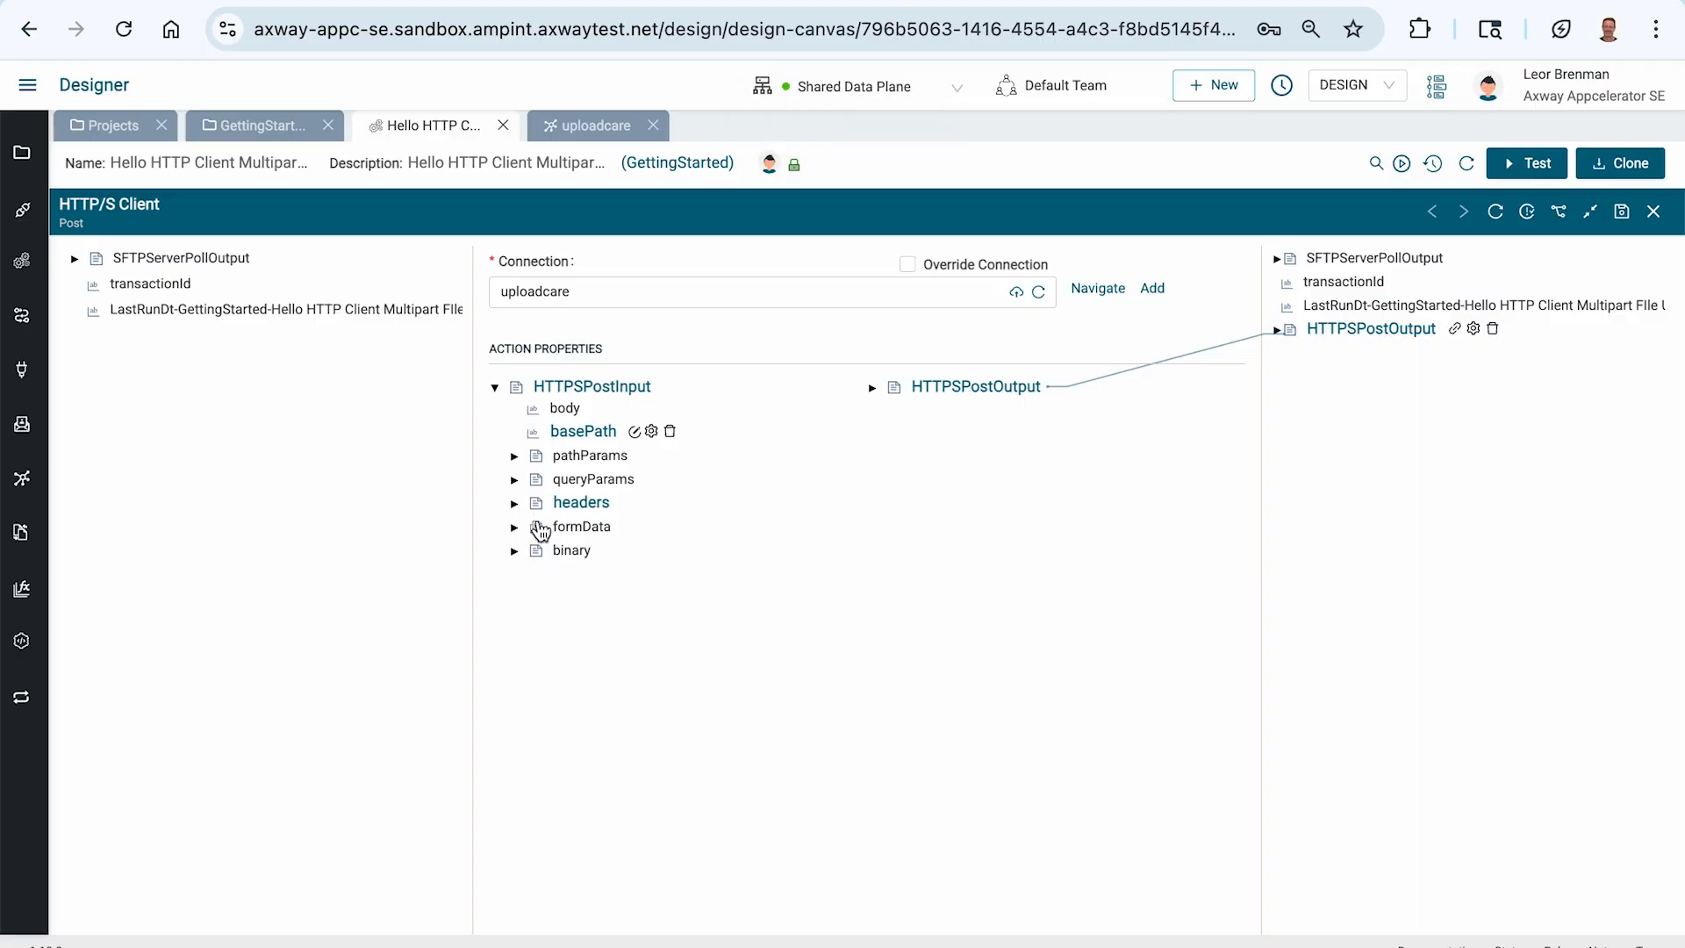
left_click(514, 527)
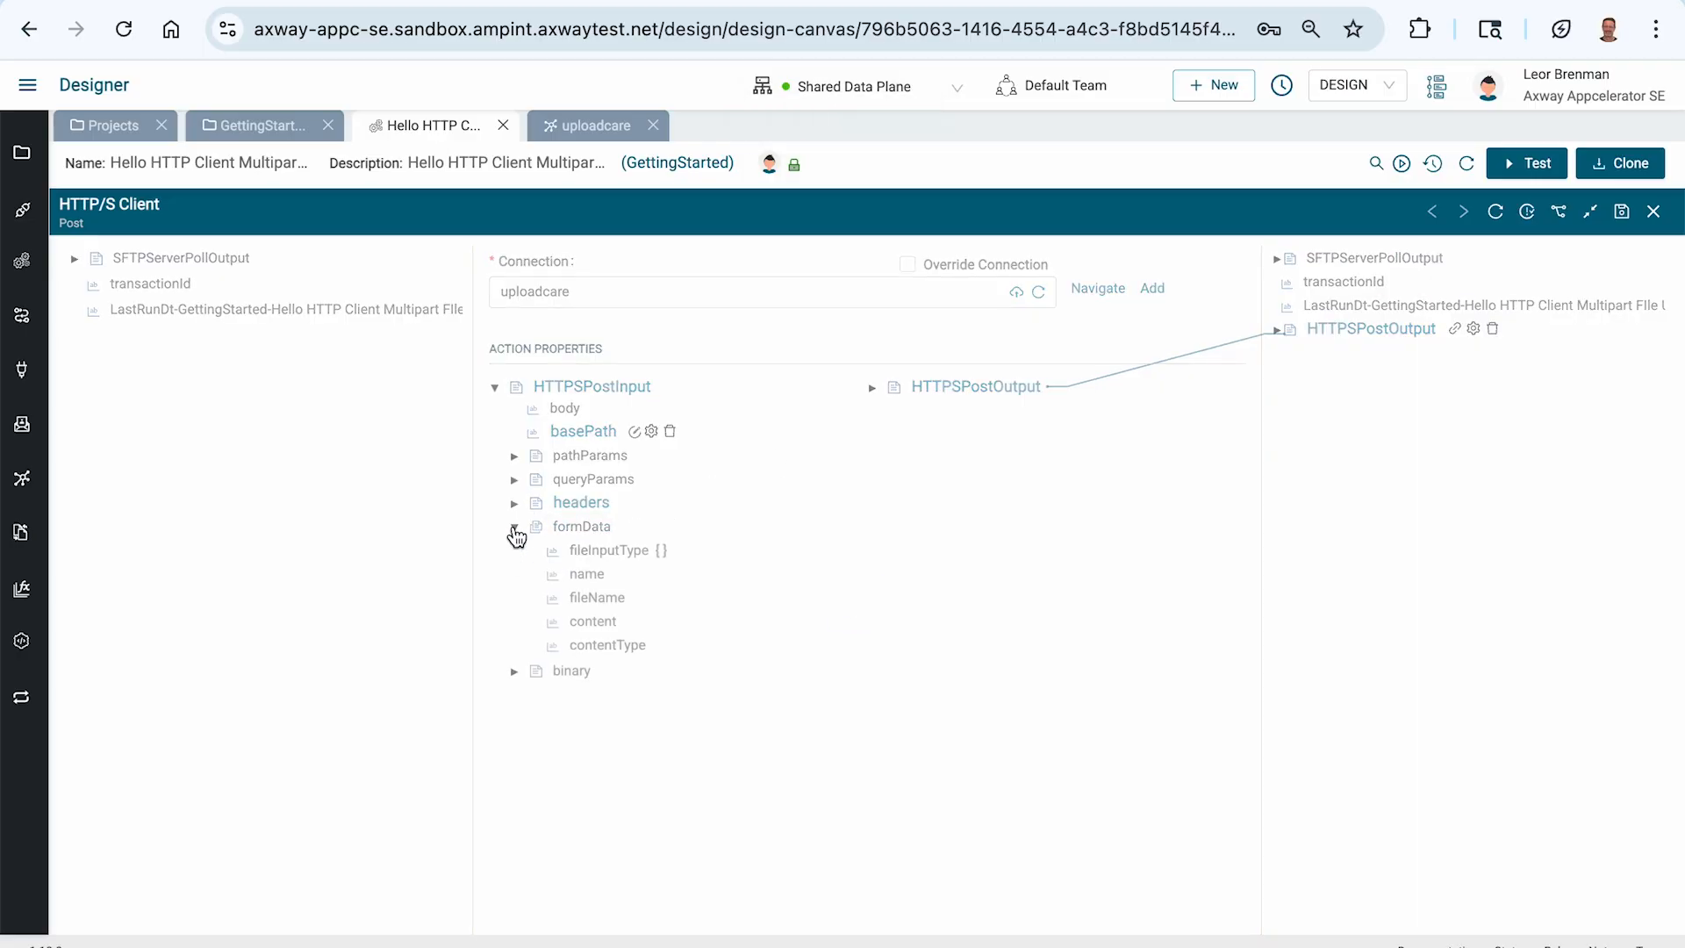
key("super+Tab")
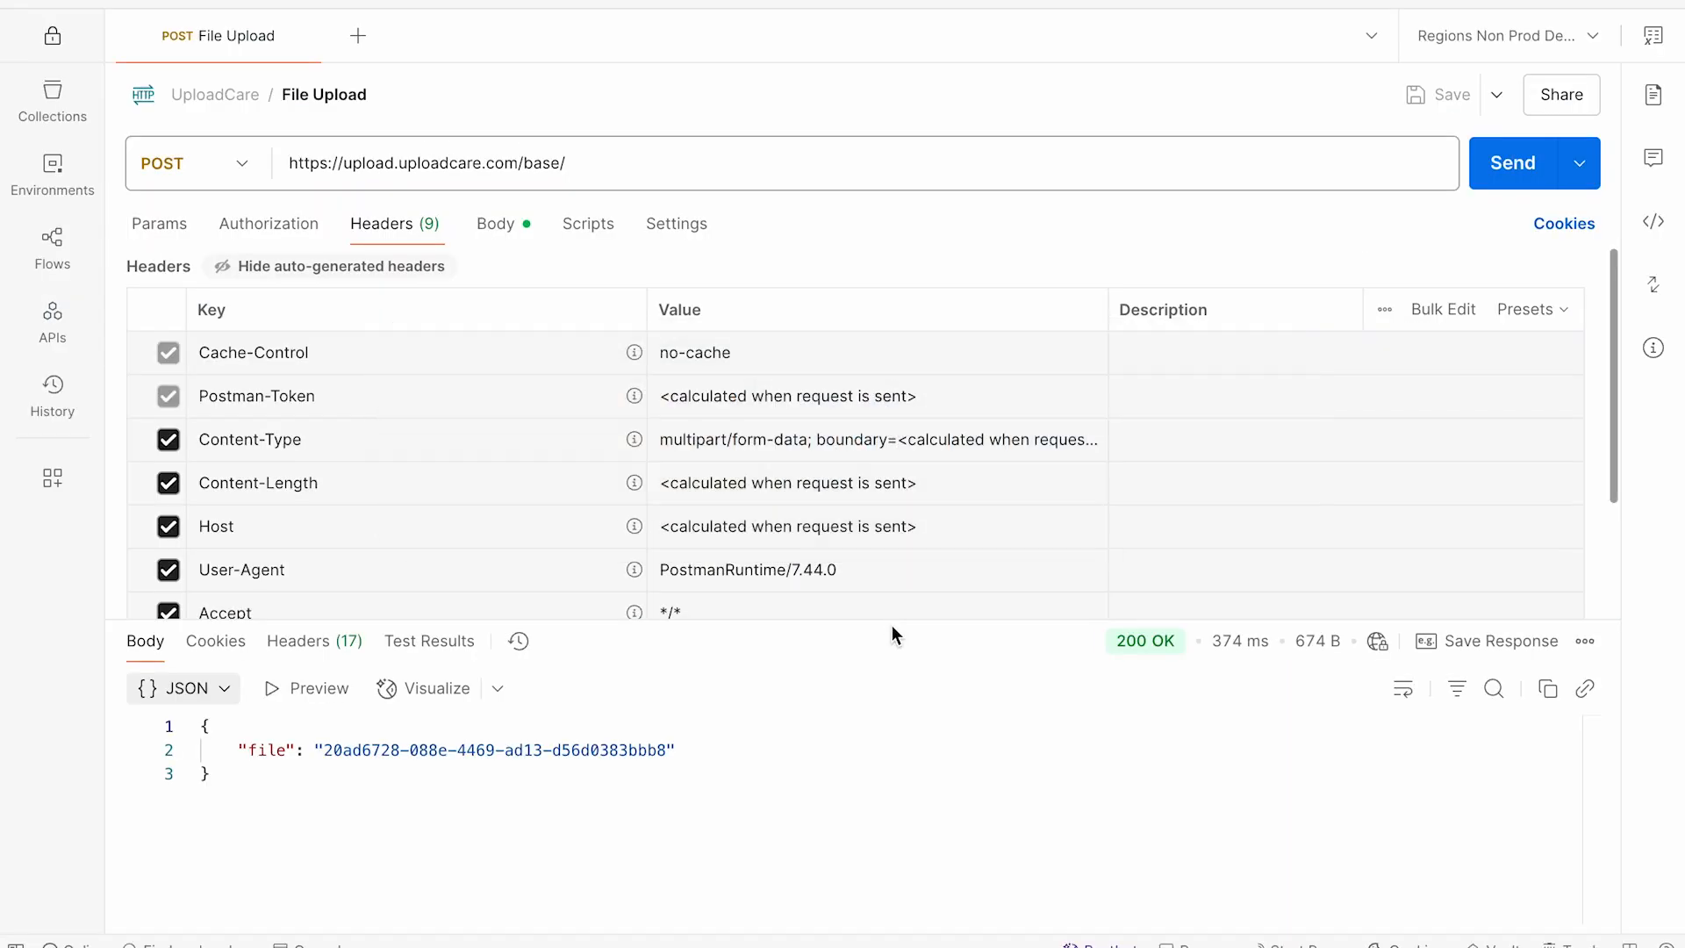
left_click(507, 226)
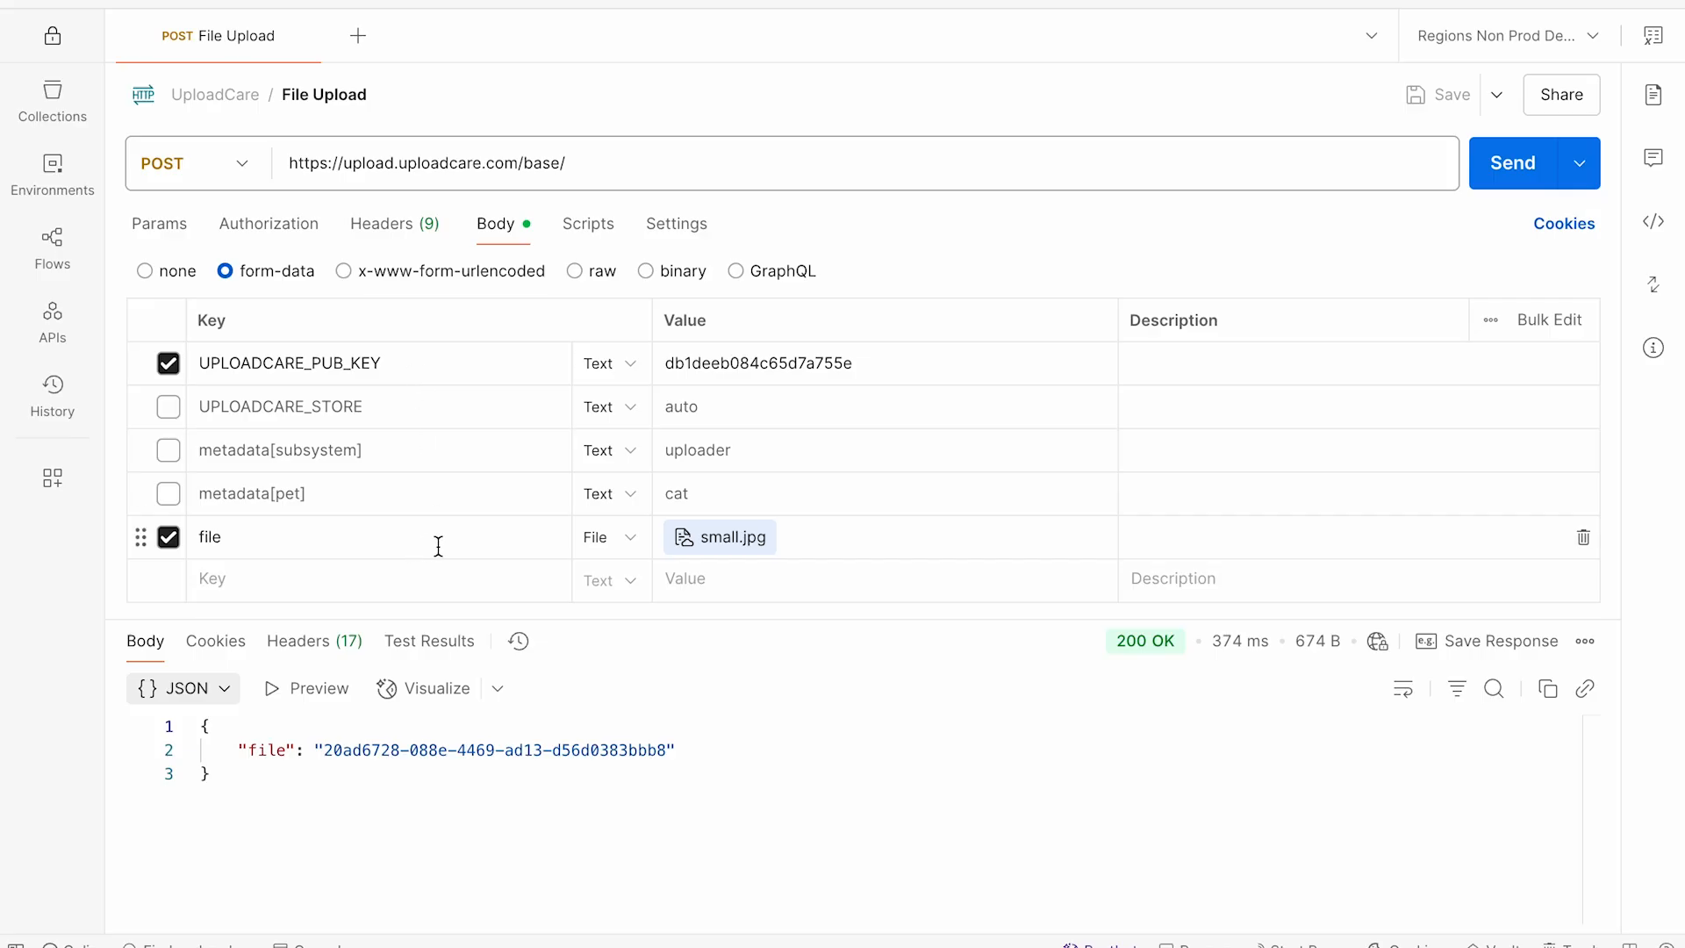
key("super+Tab")
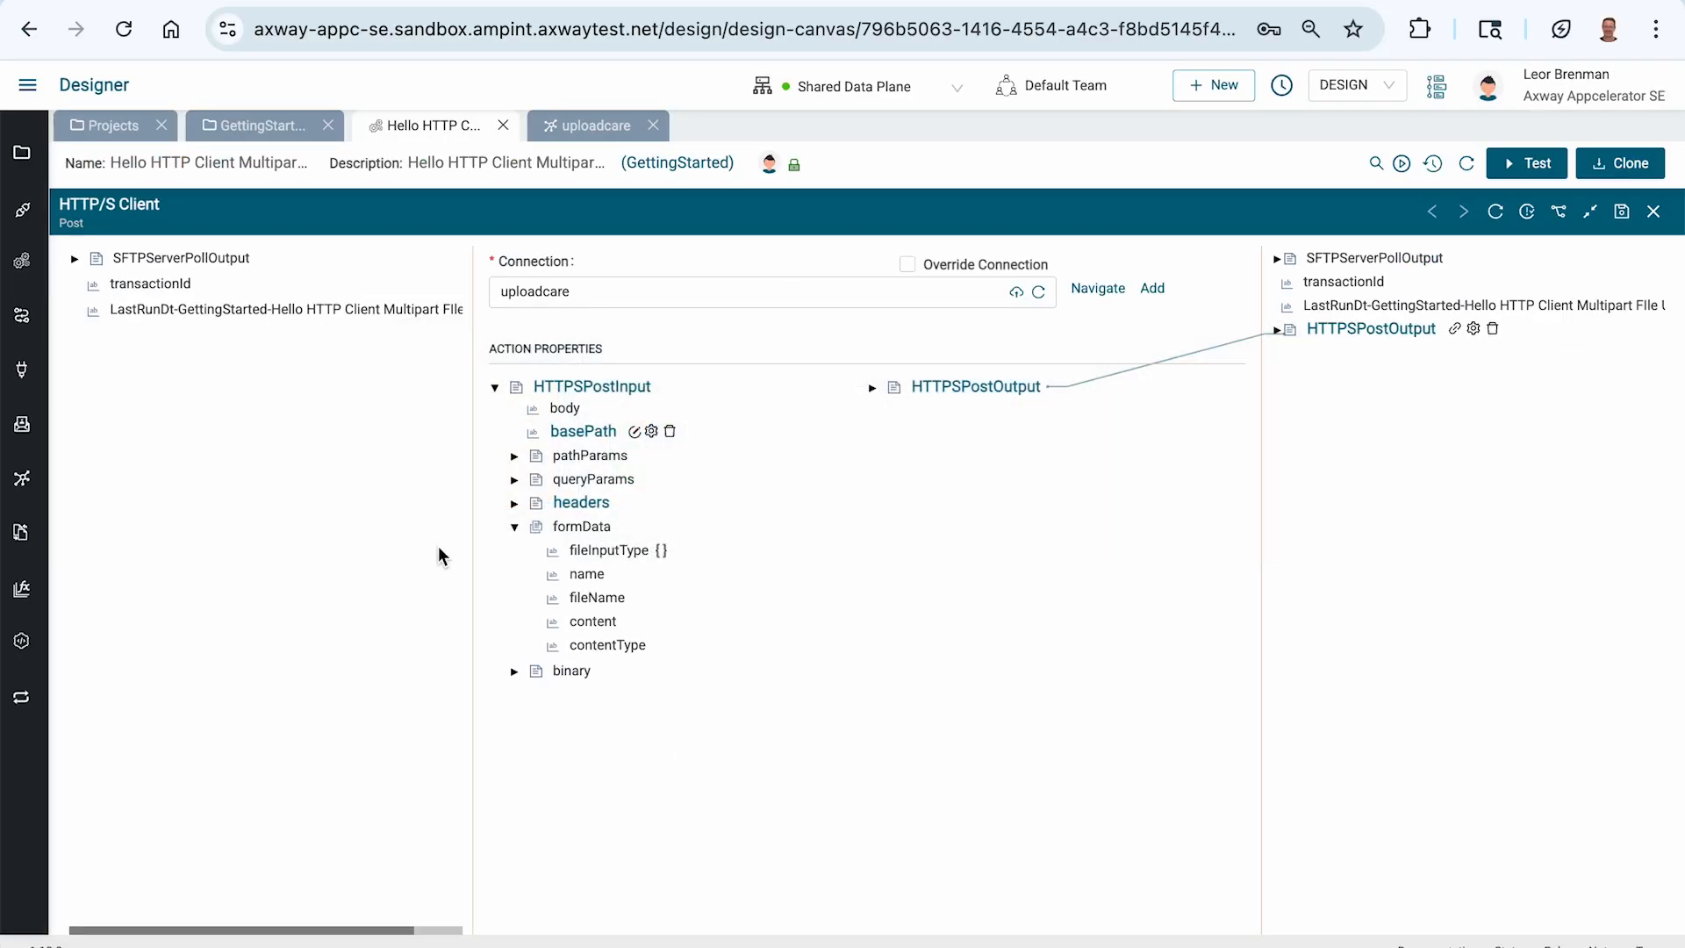
- Try to map the body of the SFTPServerPollOutput files directly to the formData content field
left_click(74, 257)
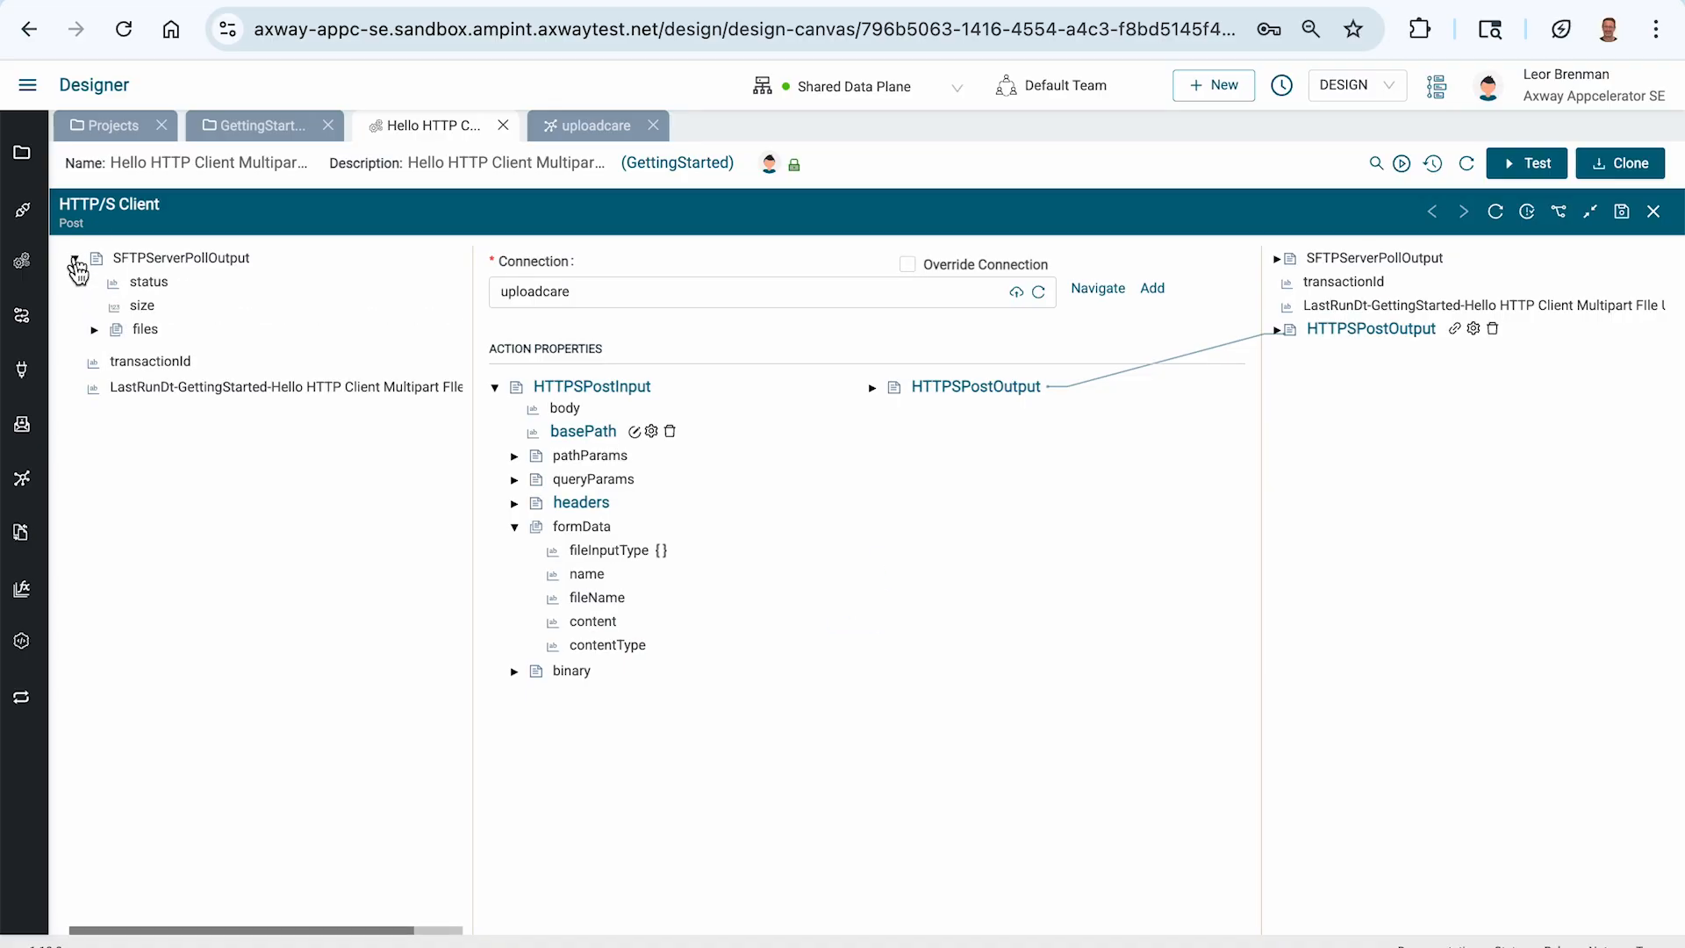
left_click(93, 331)
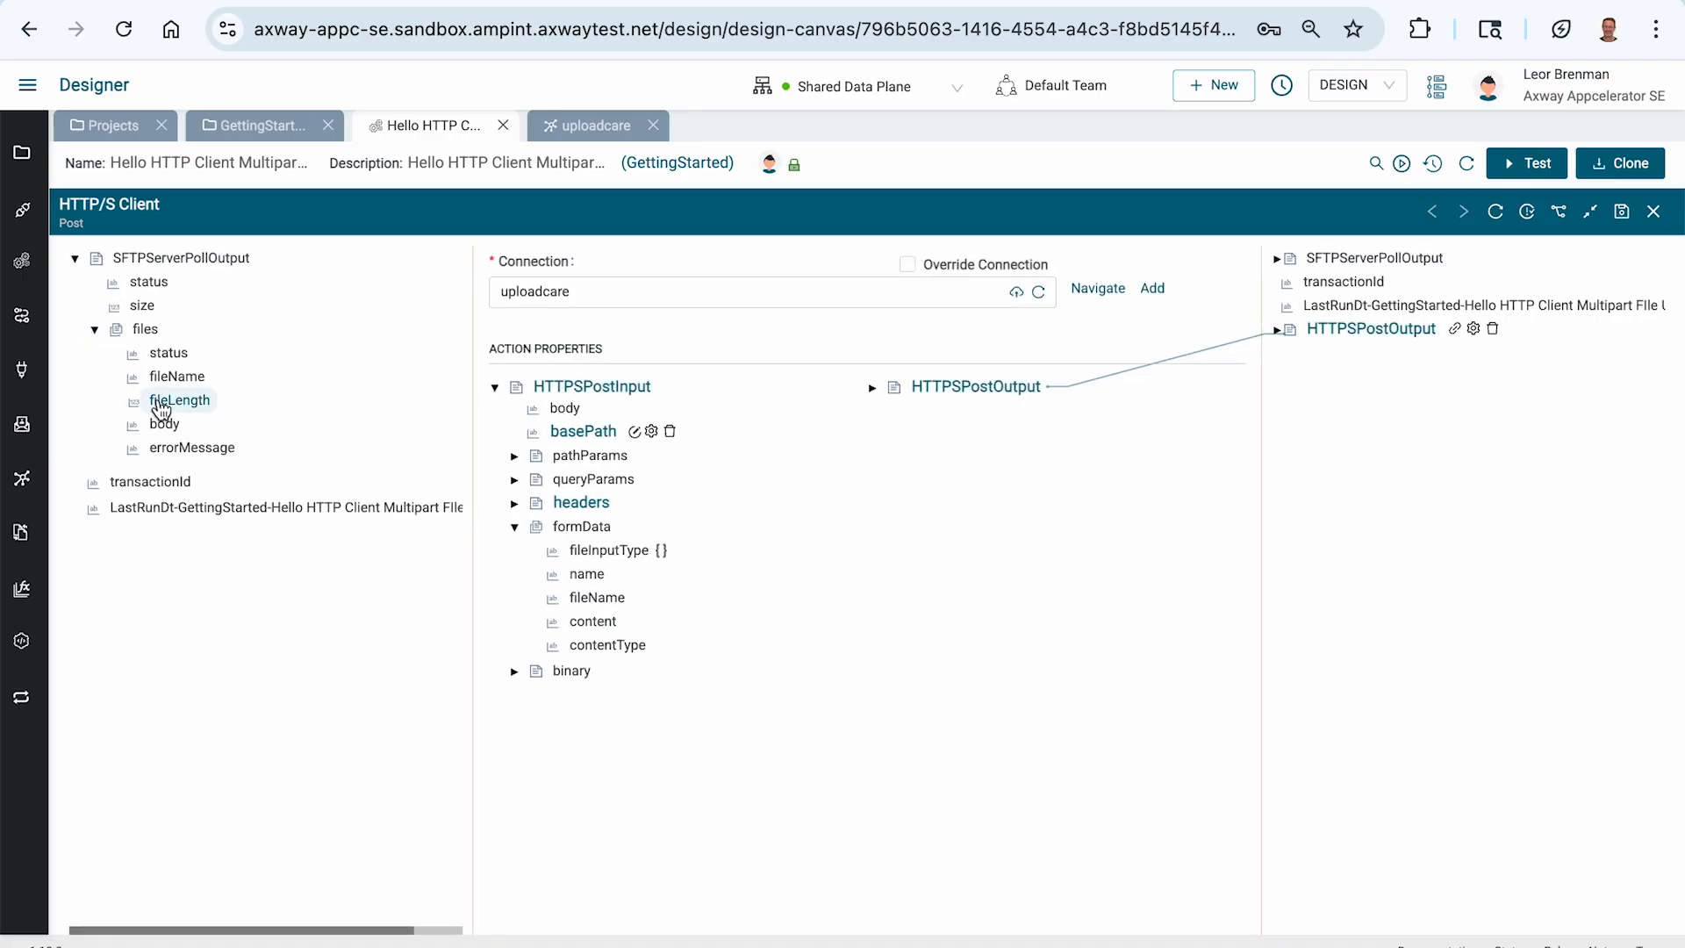
left_click_drag(193, 379, 591, 620)
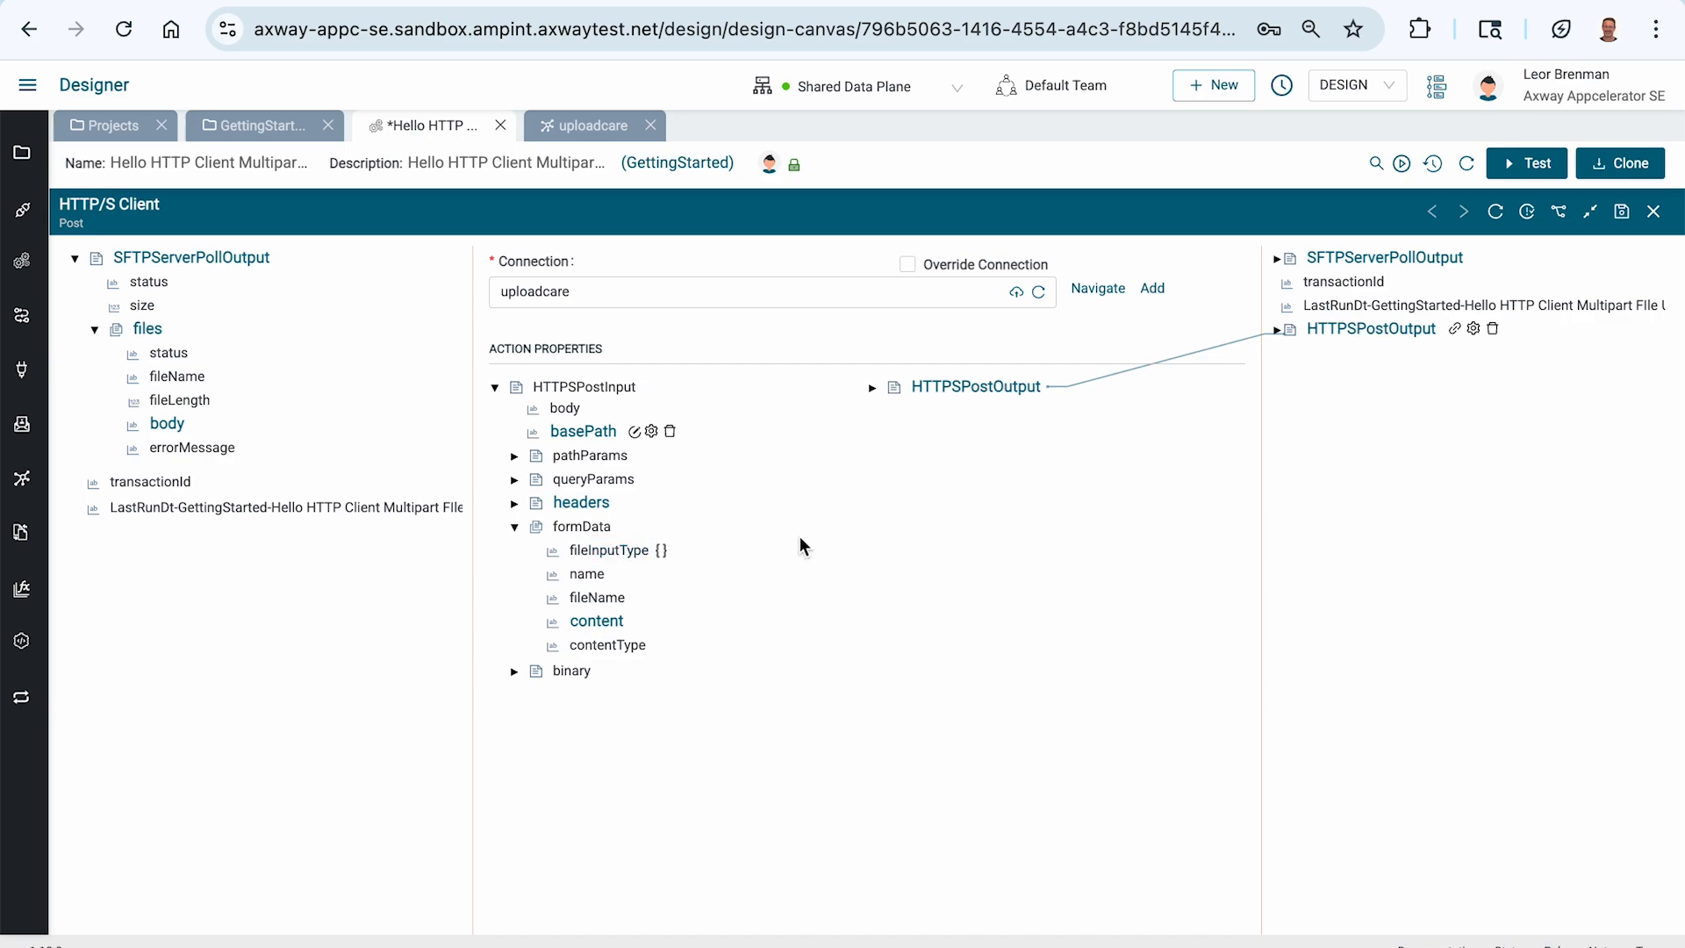
key("super+Tab")
key("super+Tab")
- Copy the formData node, then save and close the HTTP/S Client Post component
right_click(588, 527)
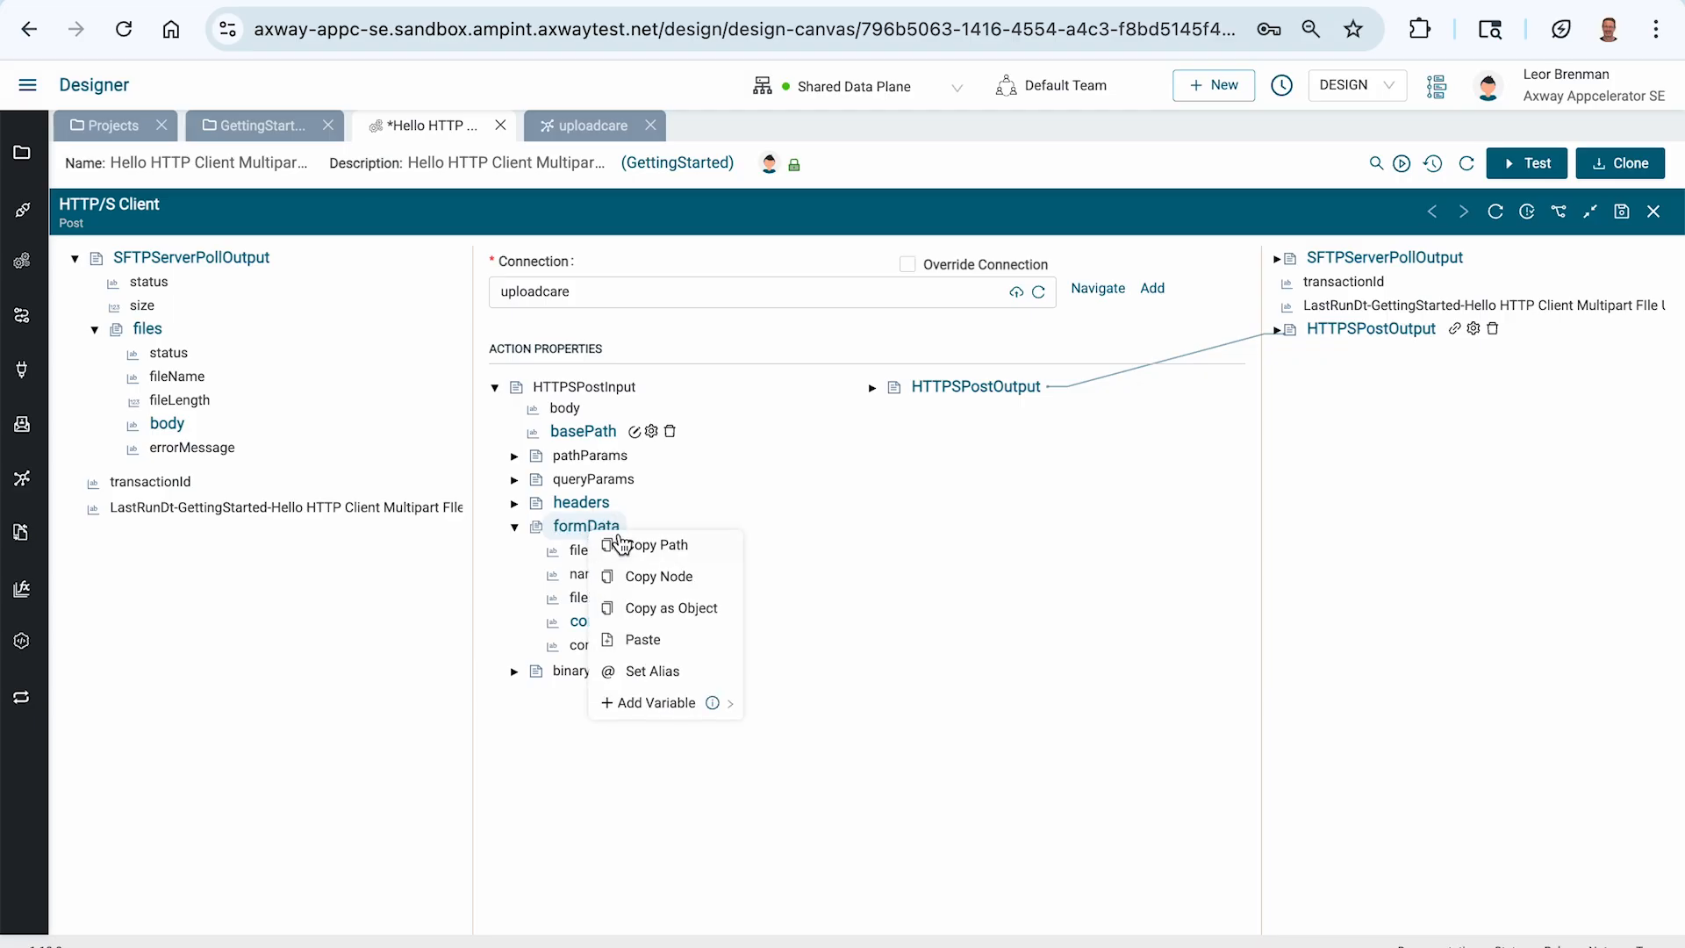
left_click(634, 576)
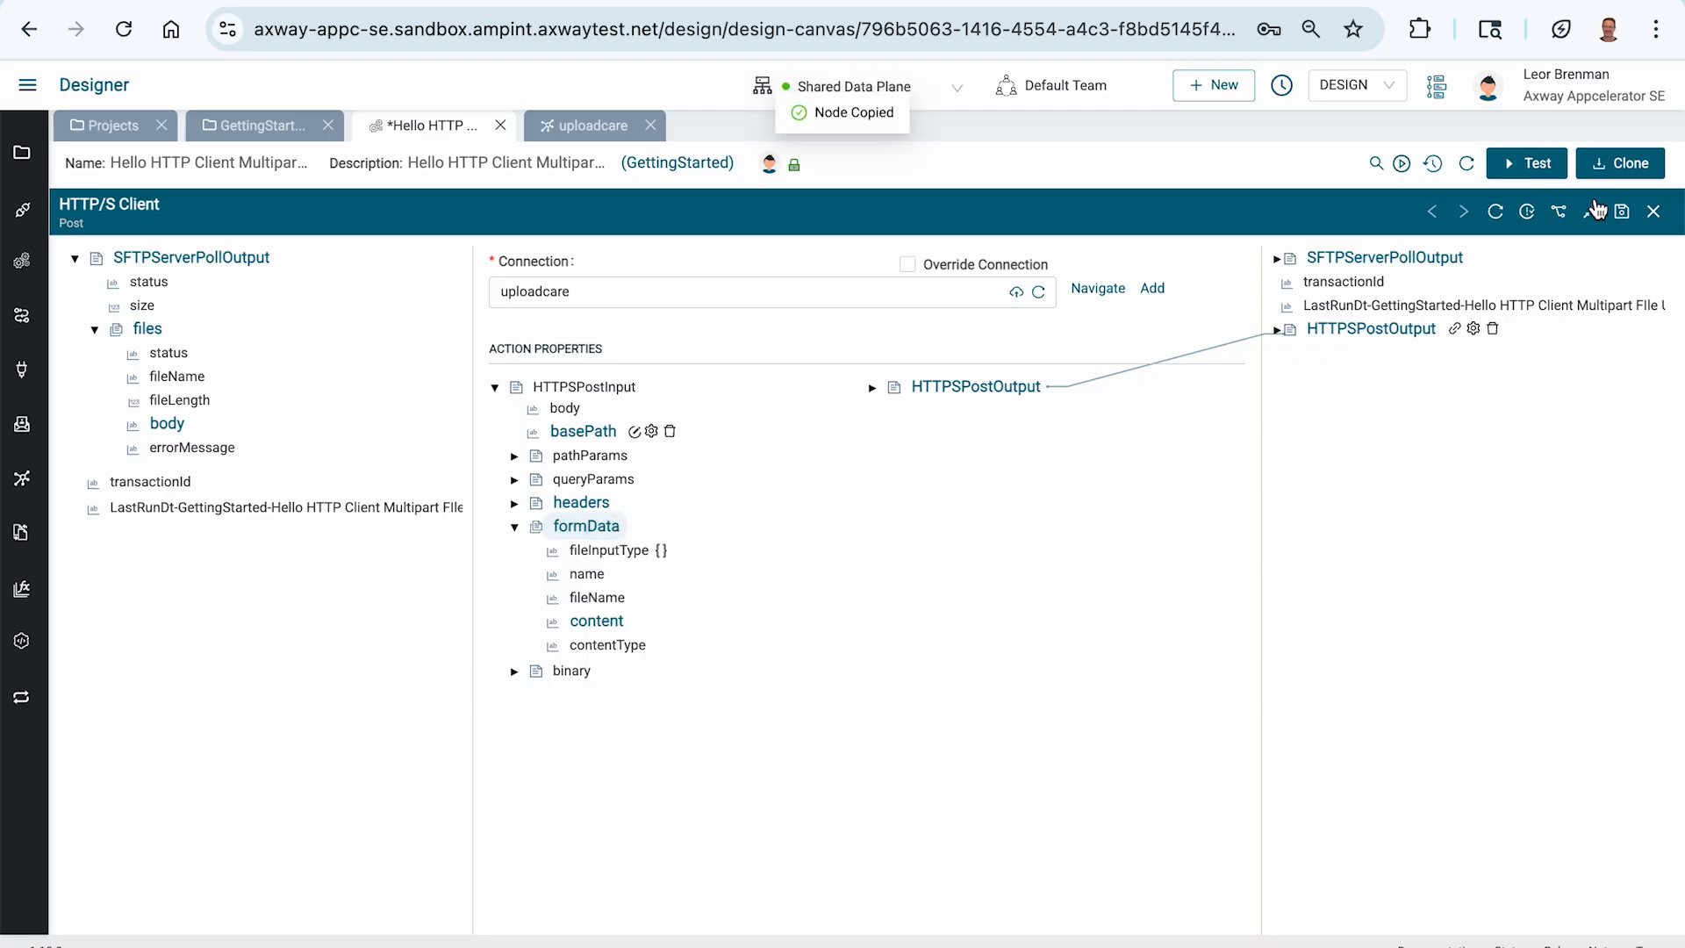
left_click(1624, 216)
left_click(1654, 212)
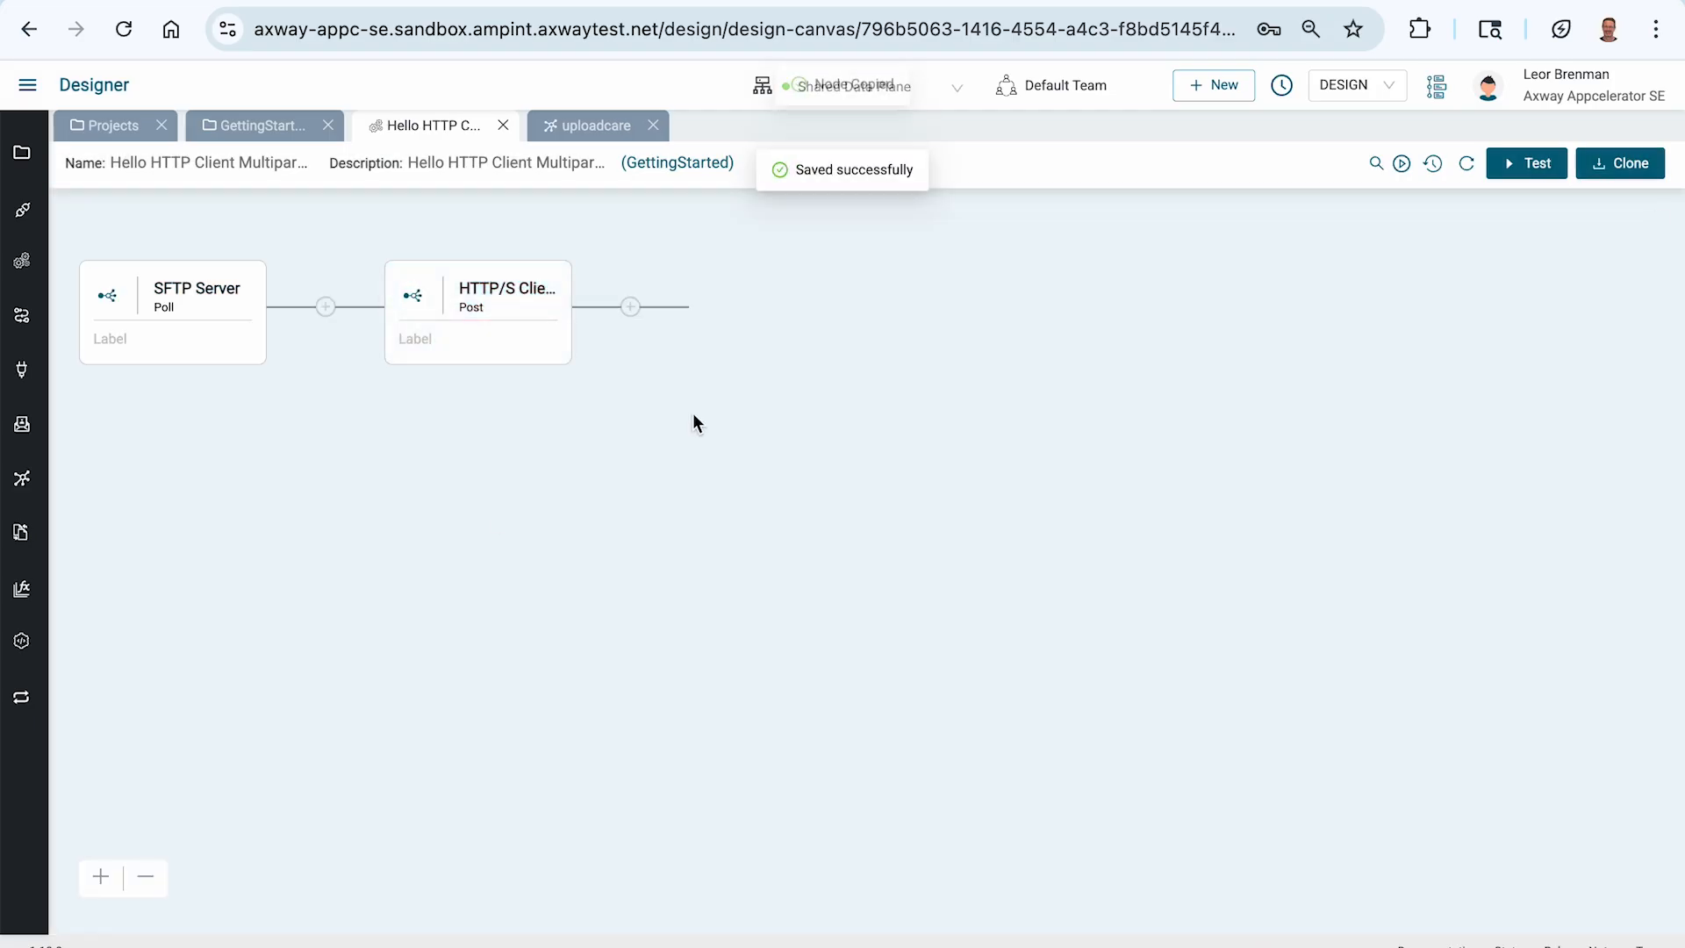
- Insert a Map component between the SFTP Server Poll and HTTP/S Client Post components and maximize its editor
left_click(330, 307)
left_click(1365, 243)
type("map")
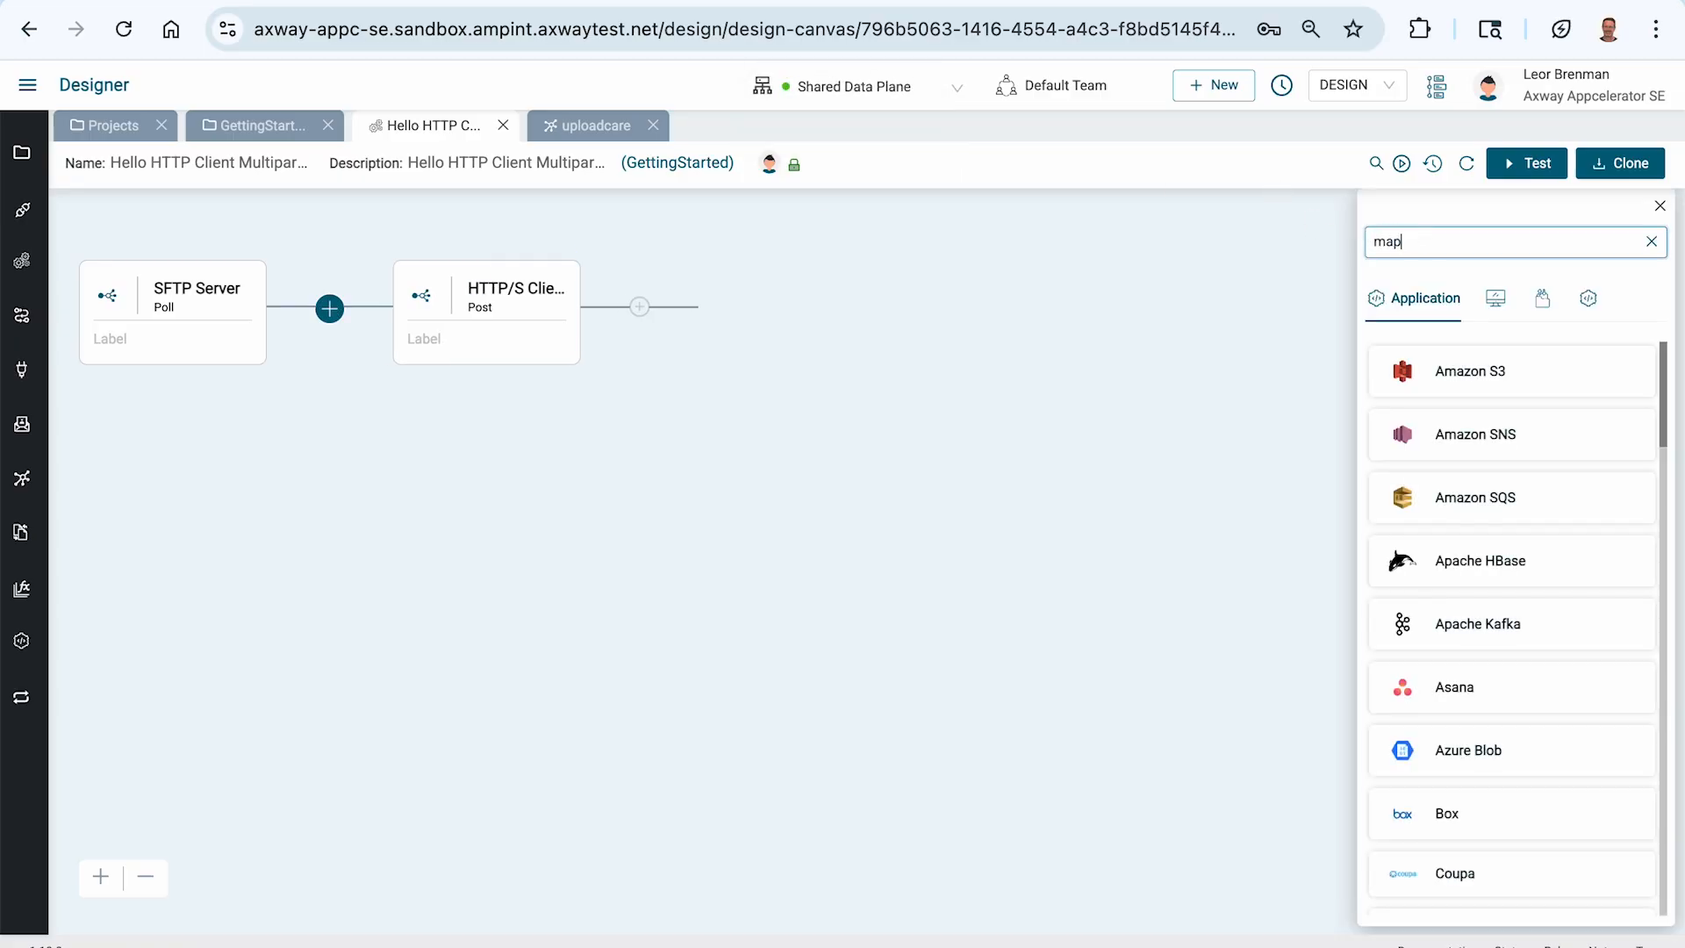
left_click(1448, 431)
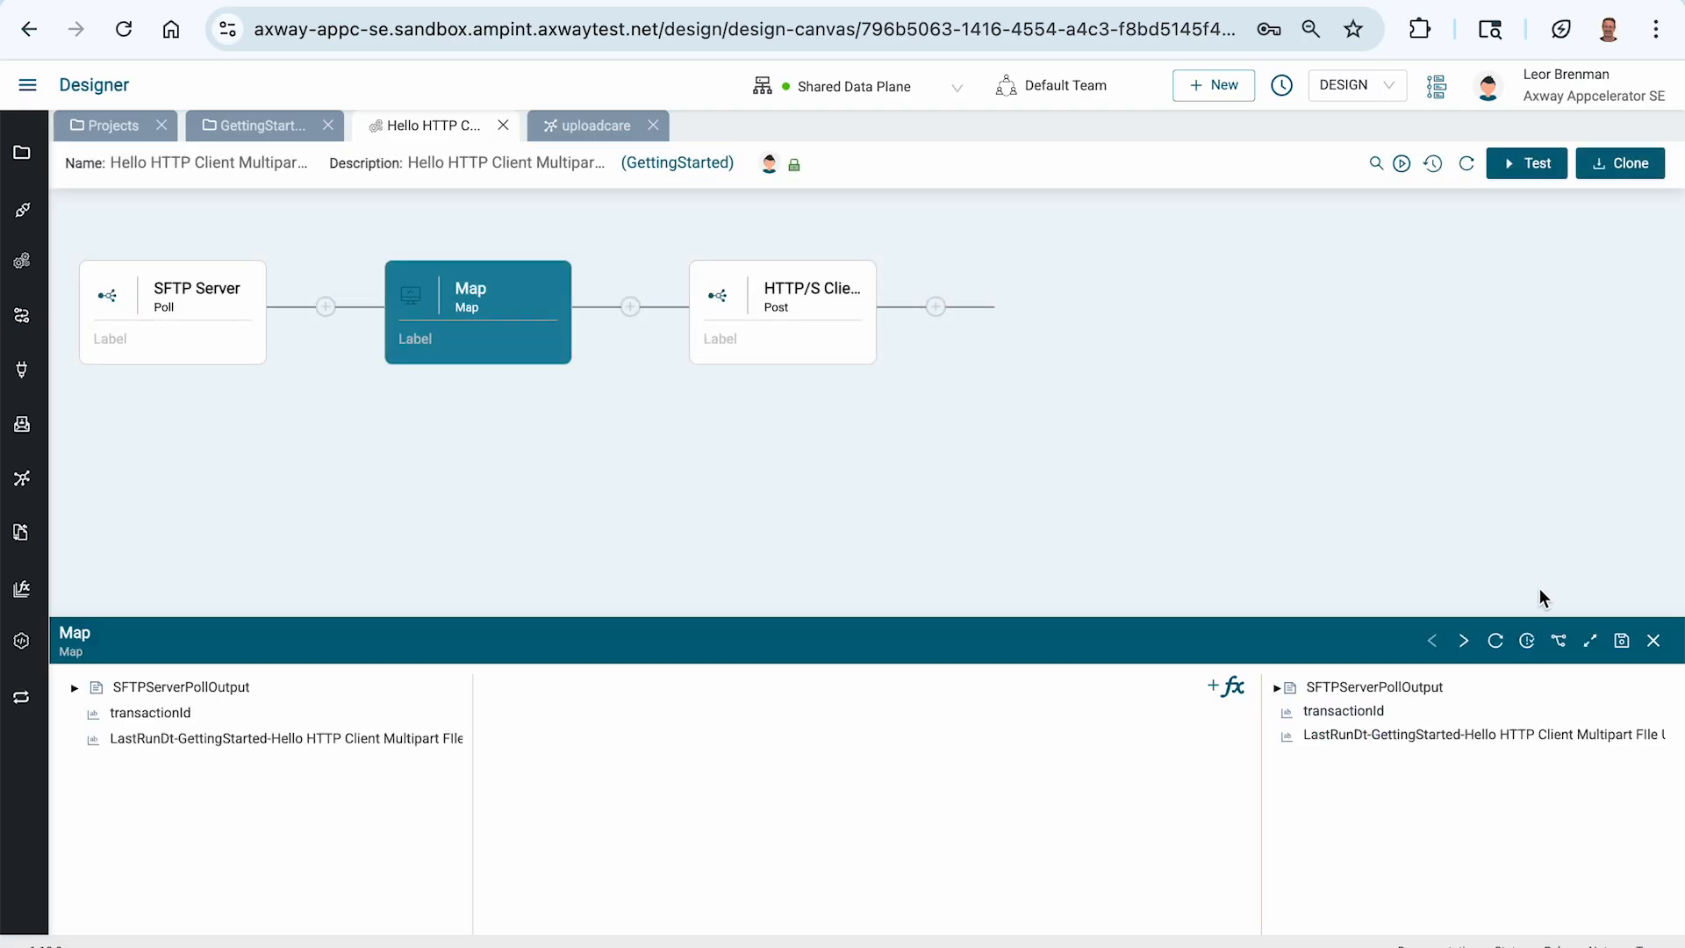
left_click(1593, 642)
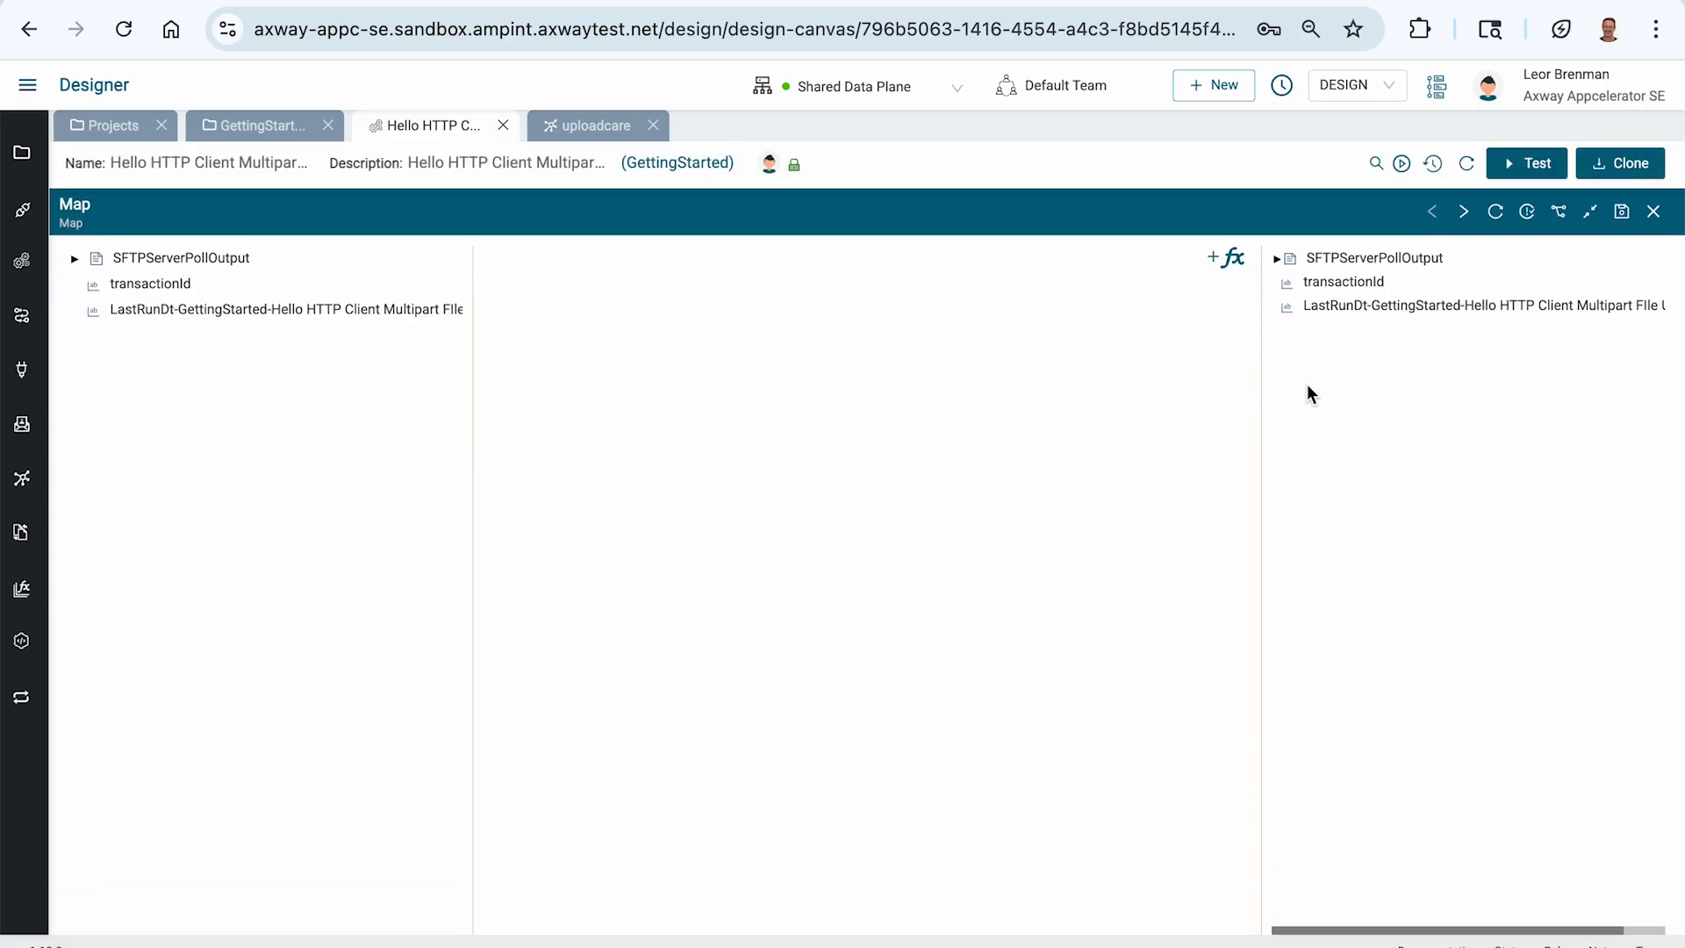
- Paste the copied formData node into the Map output as MyFormData and check its fields
right_click(1308, 388)
left_click(1346, 468)
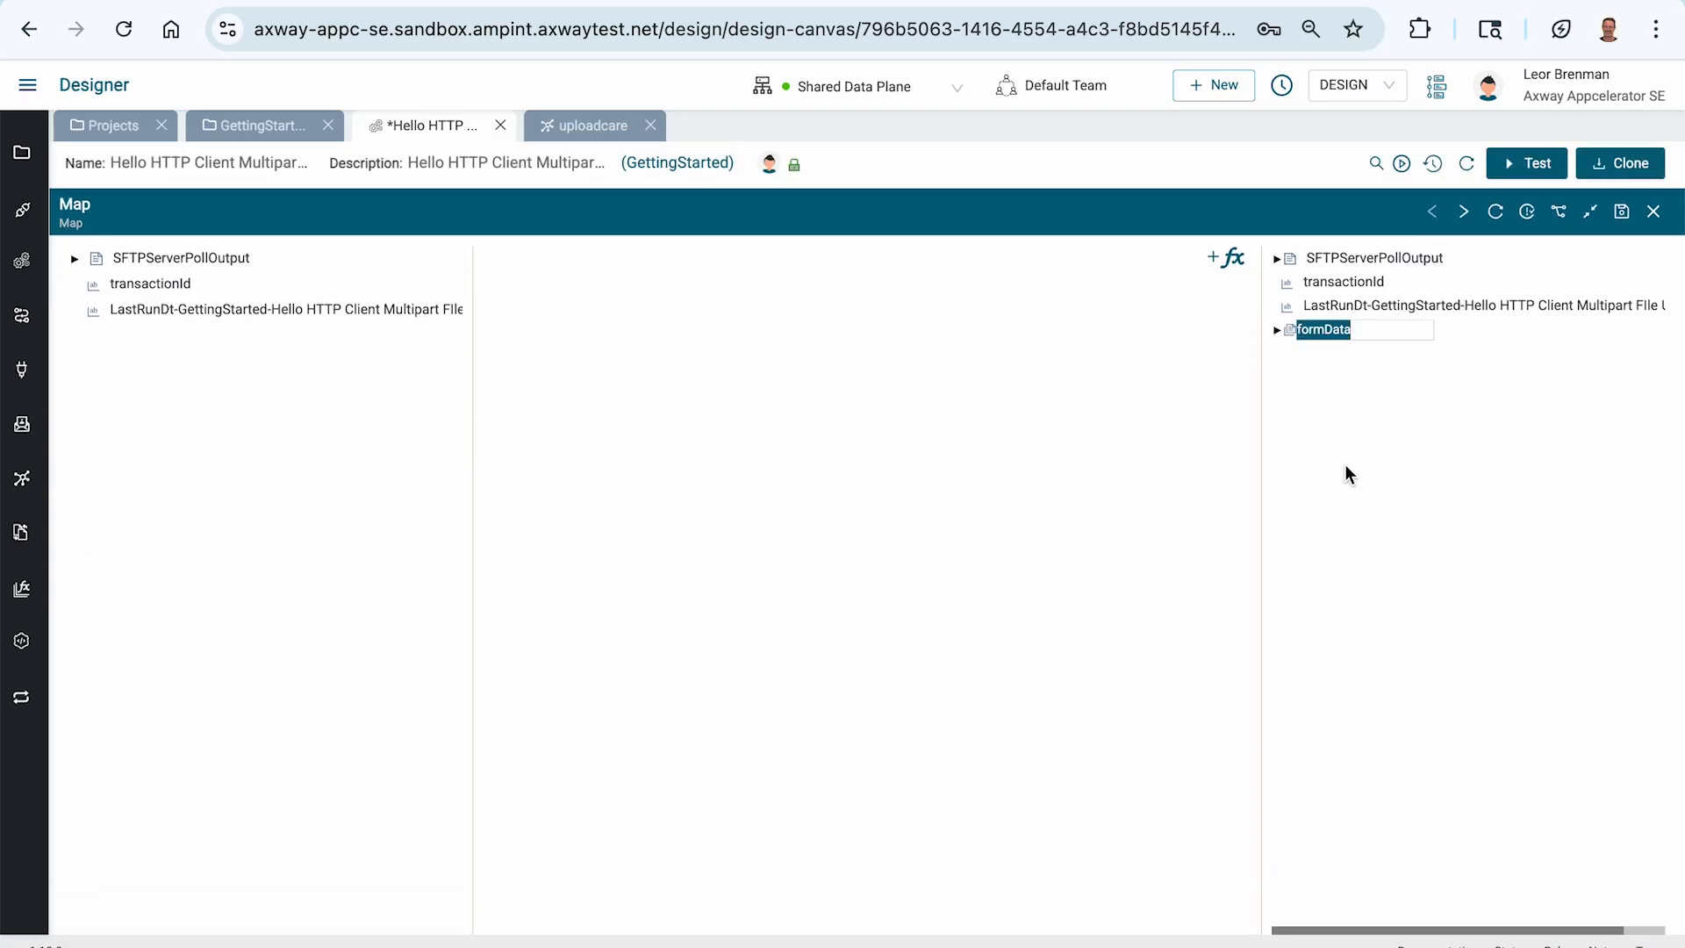
key("Left")
type("My")
key("Delete")
type("F")
key("Return")
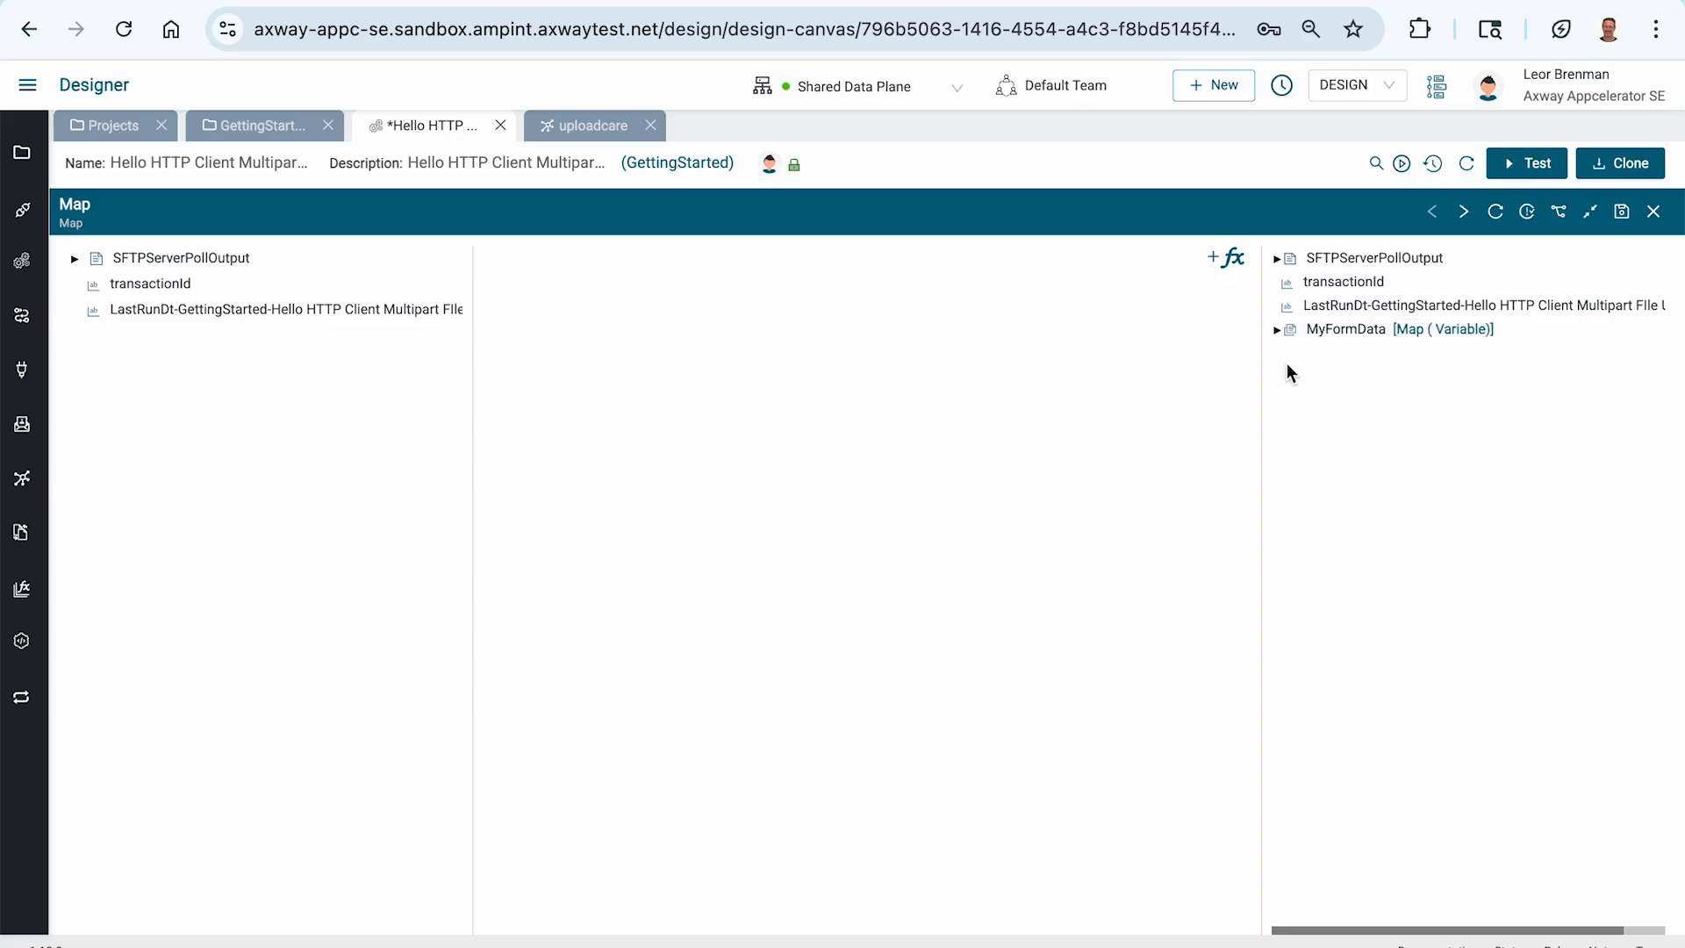
left_click(1279, 332)
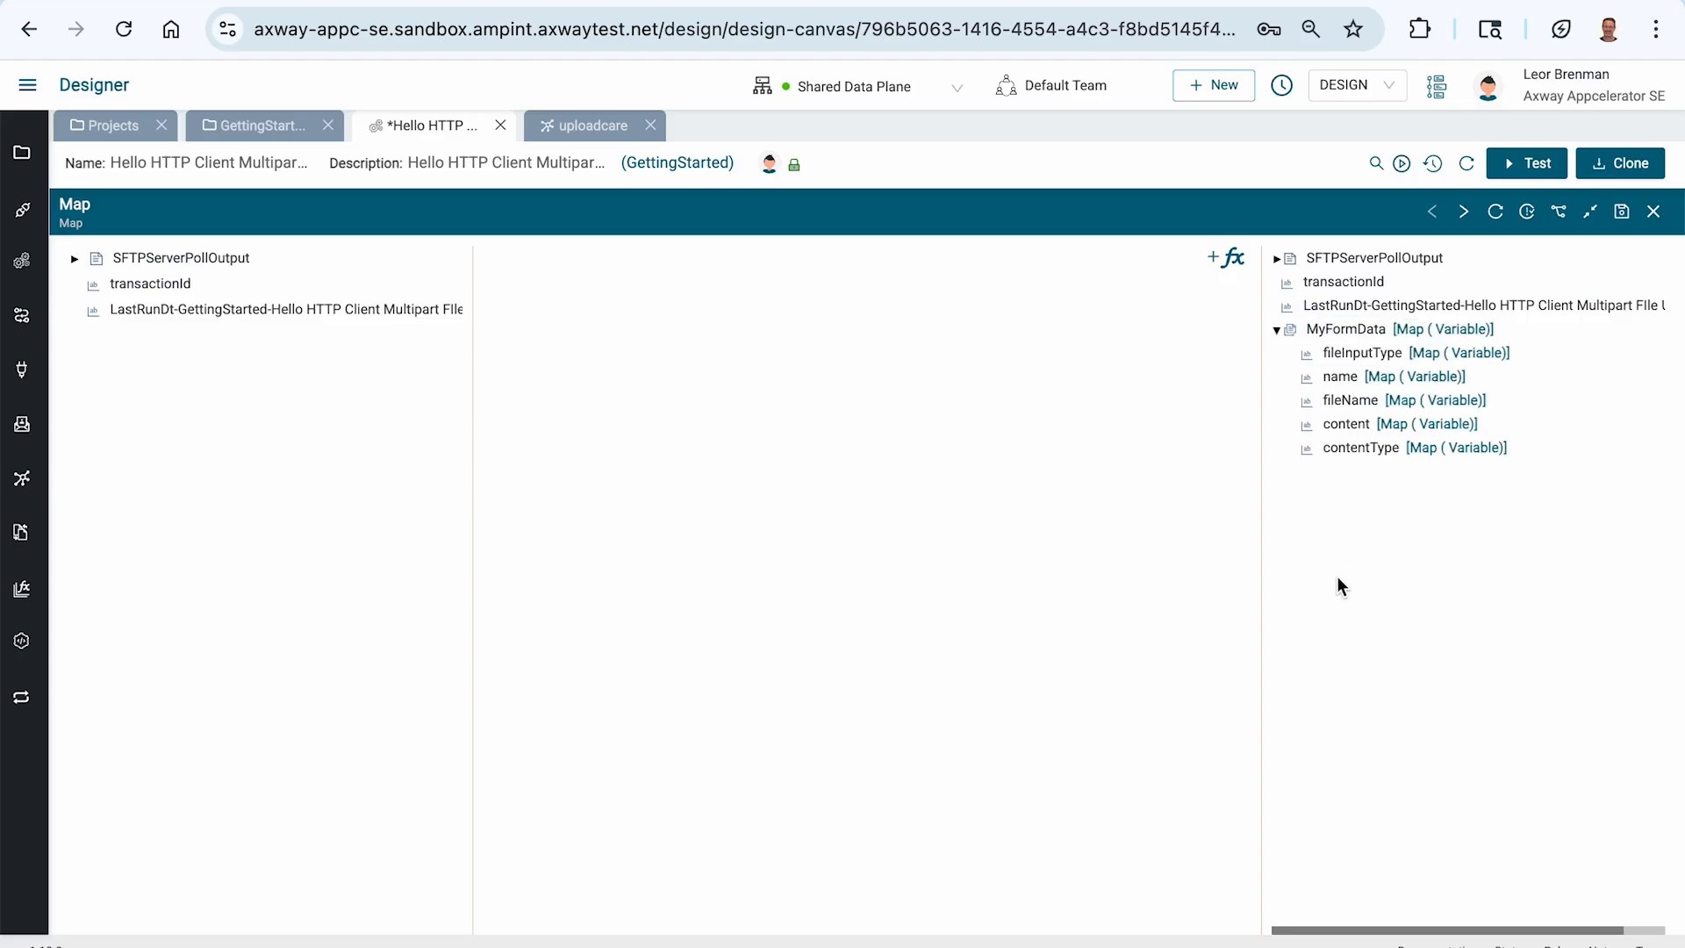
left_click(1278, 332)
- Copy MyFormData as an object and paste it into the Map output as MyFormData1
right_click(1323, 338)
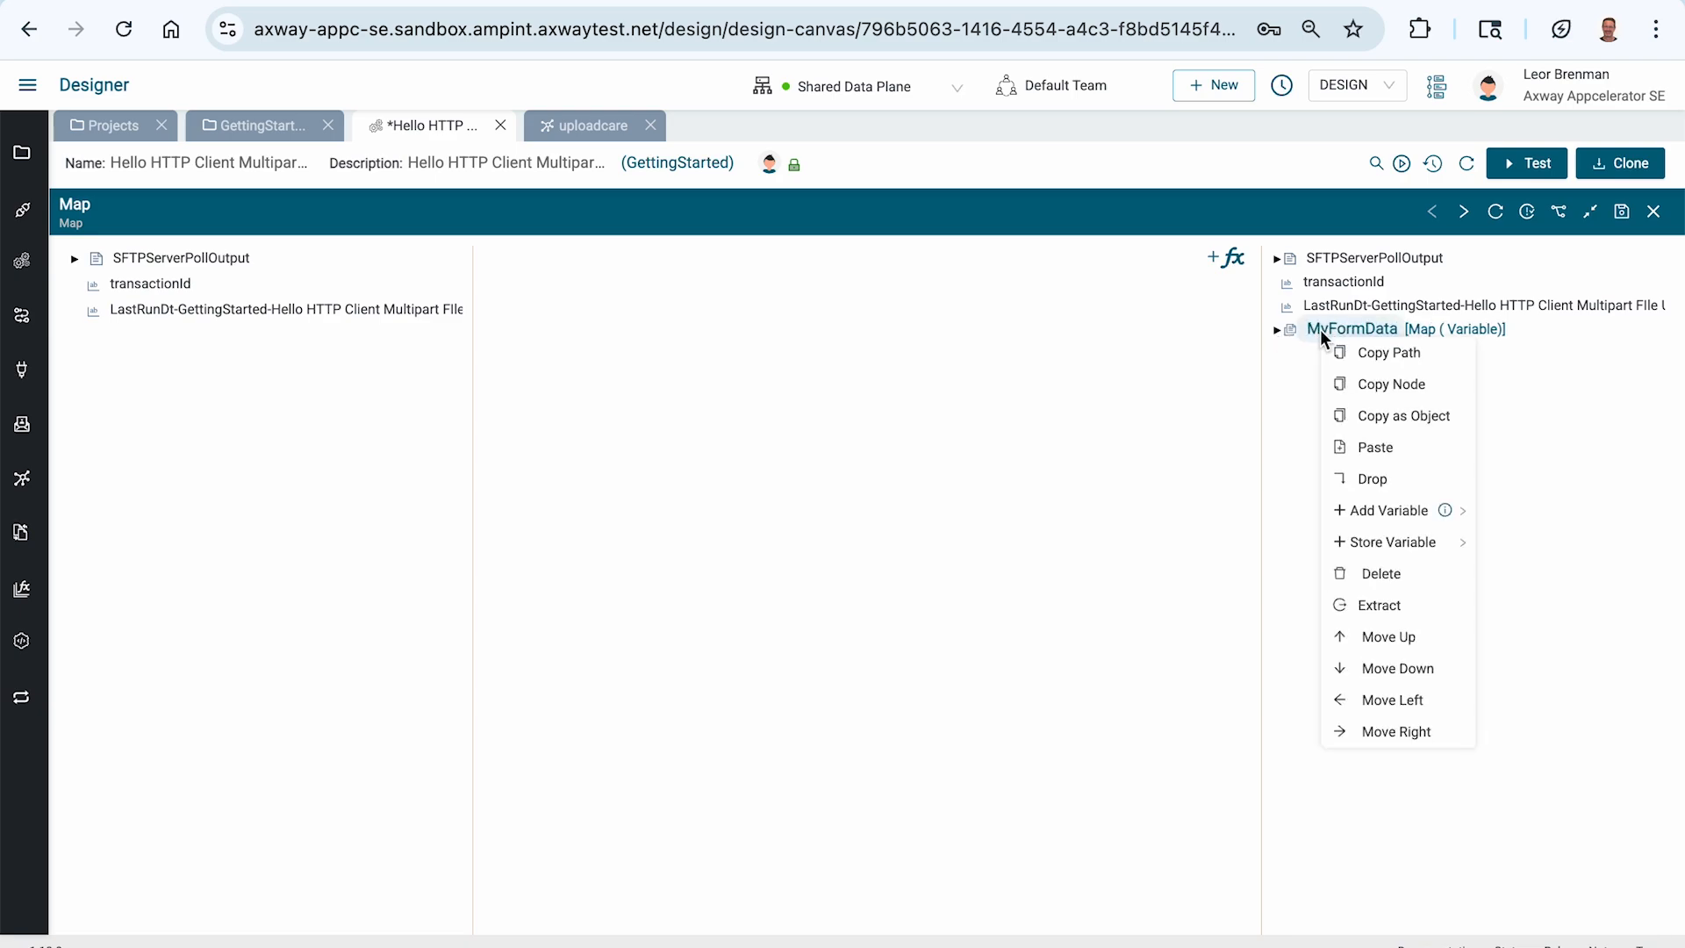
left_click(1378, 415)
right_click(1324, 403)
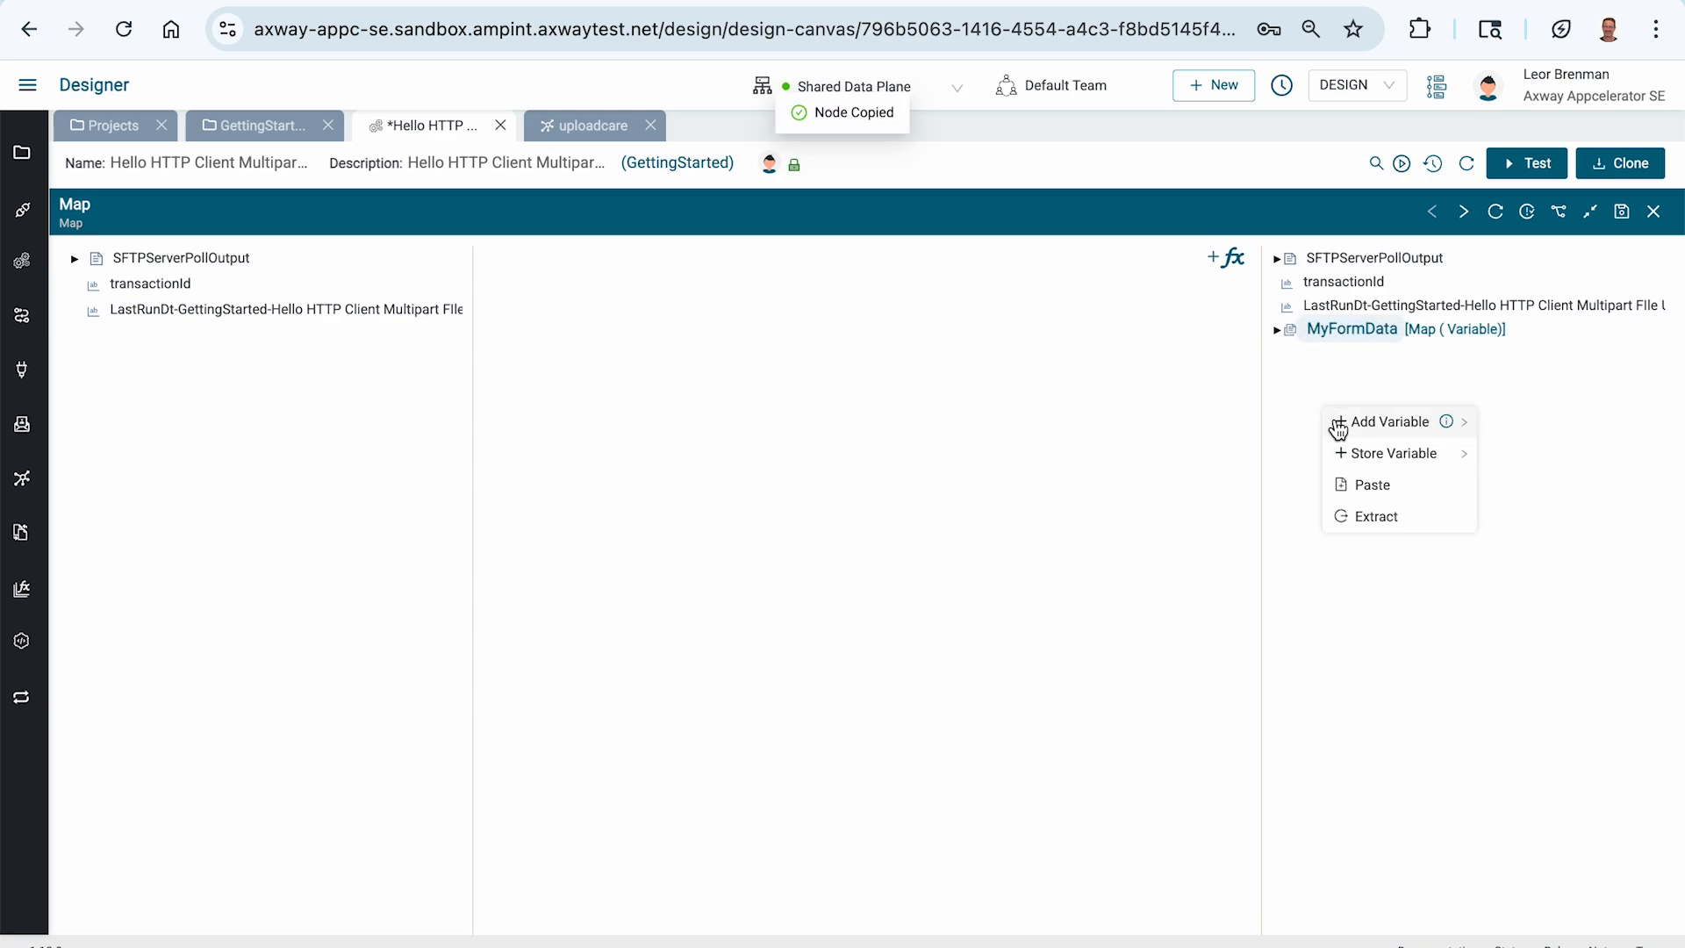
left_click(1344, 485)
key("Right")
type("1")
key("Return")
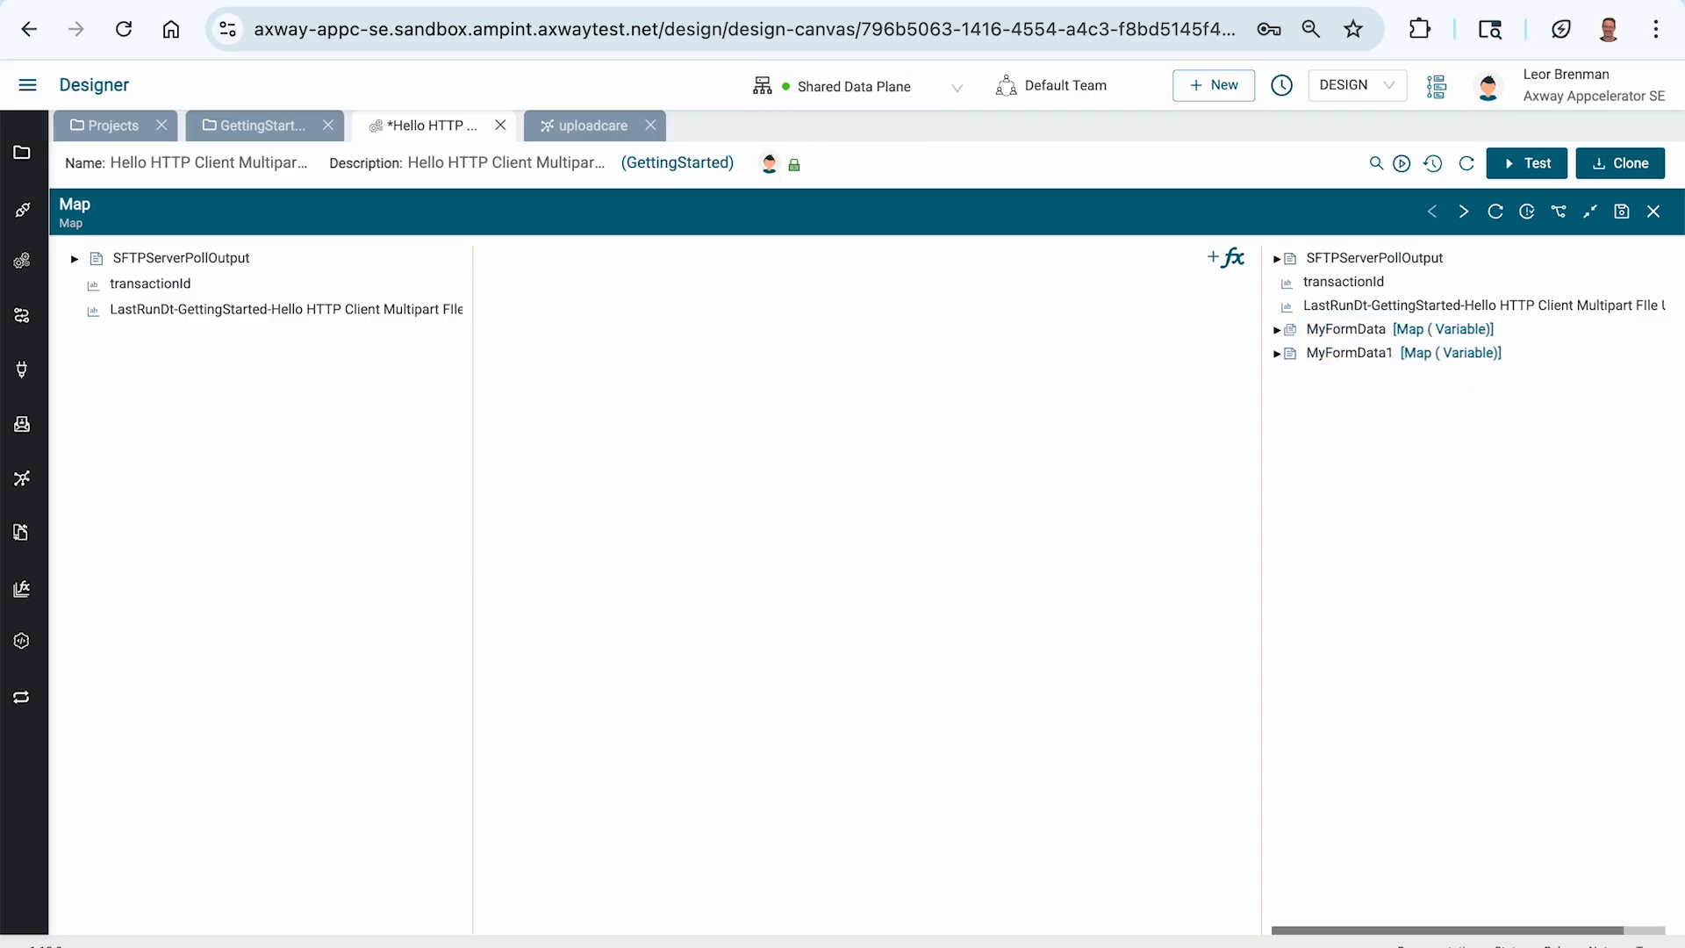
- Paste the copied object again into the Map output as MyFormData2
right_click(1285, 414)
left_click(1321, 496)
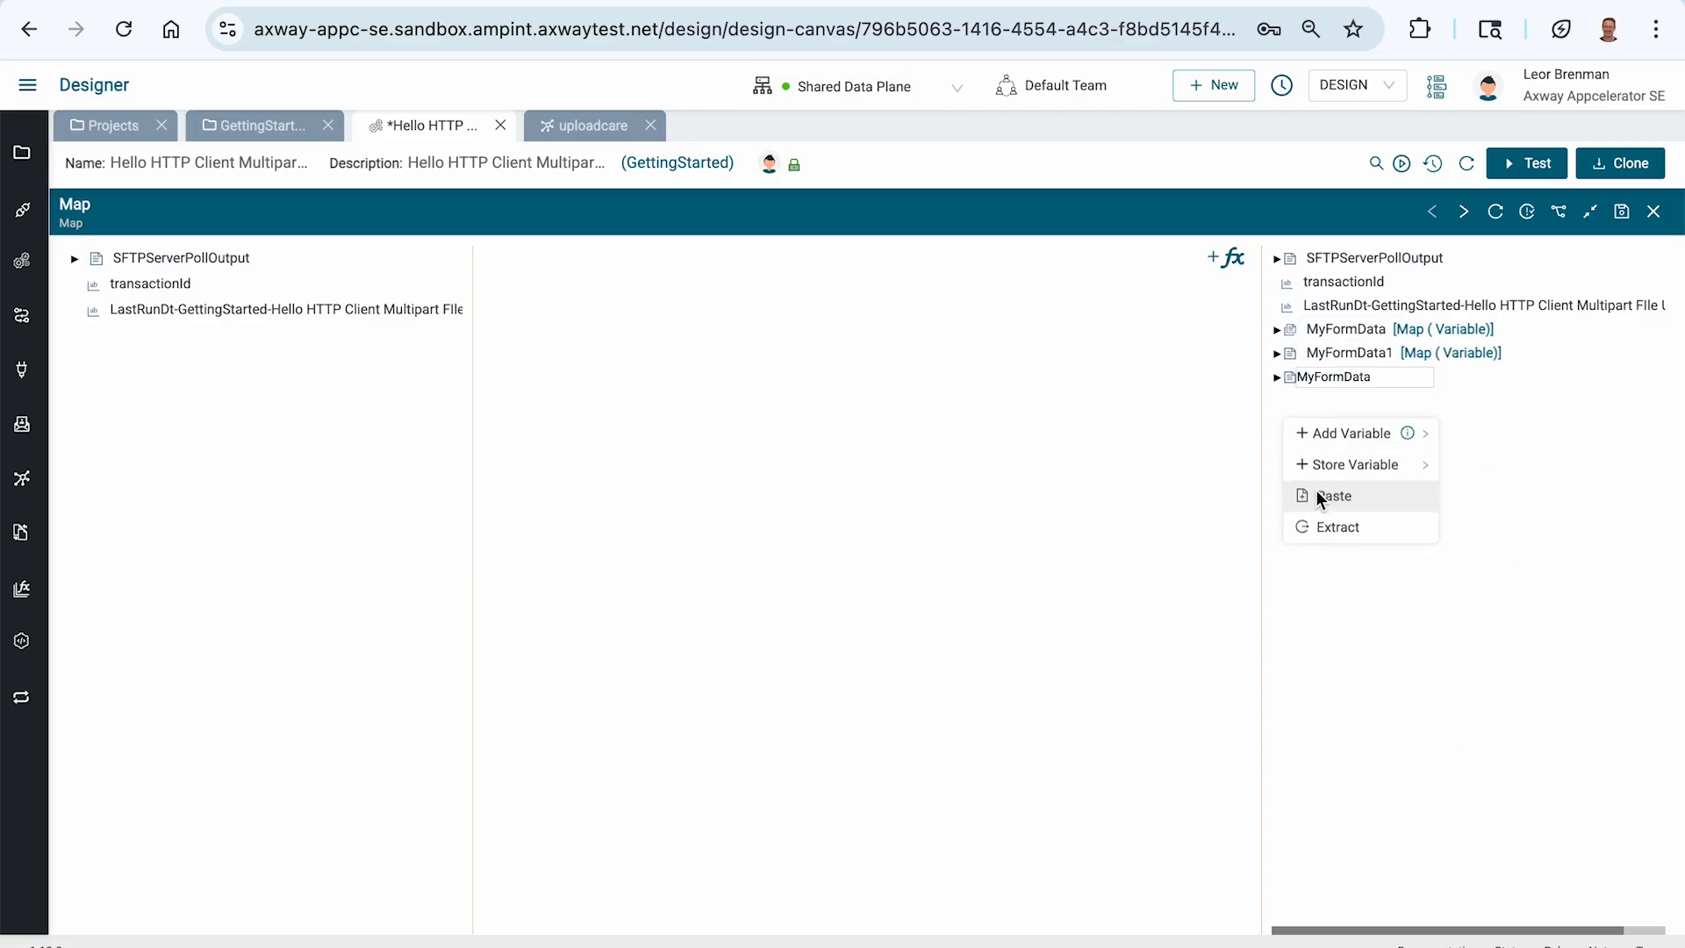
key("Right")
type("2")
key("Return")
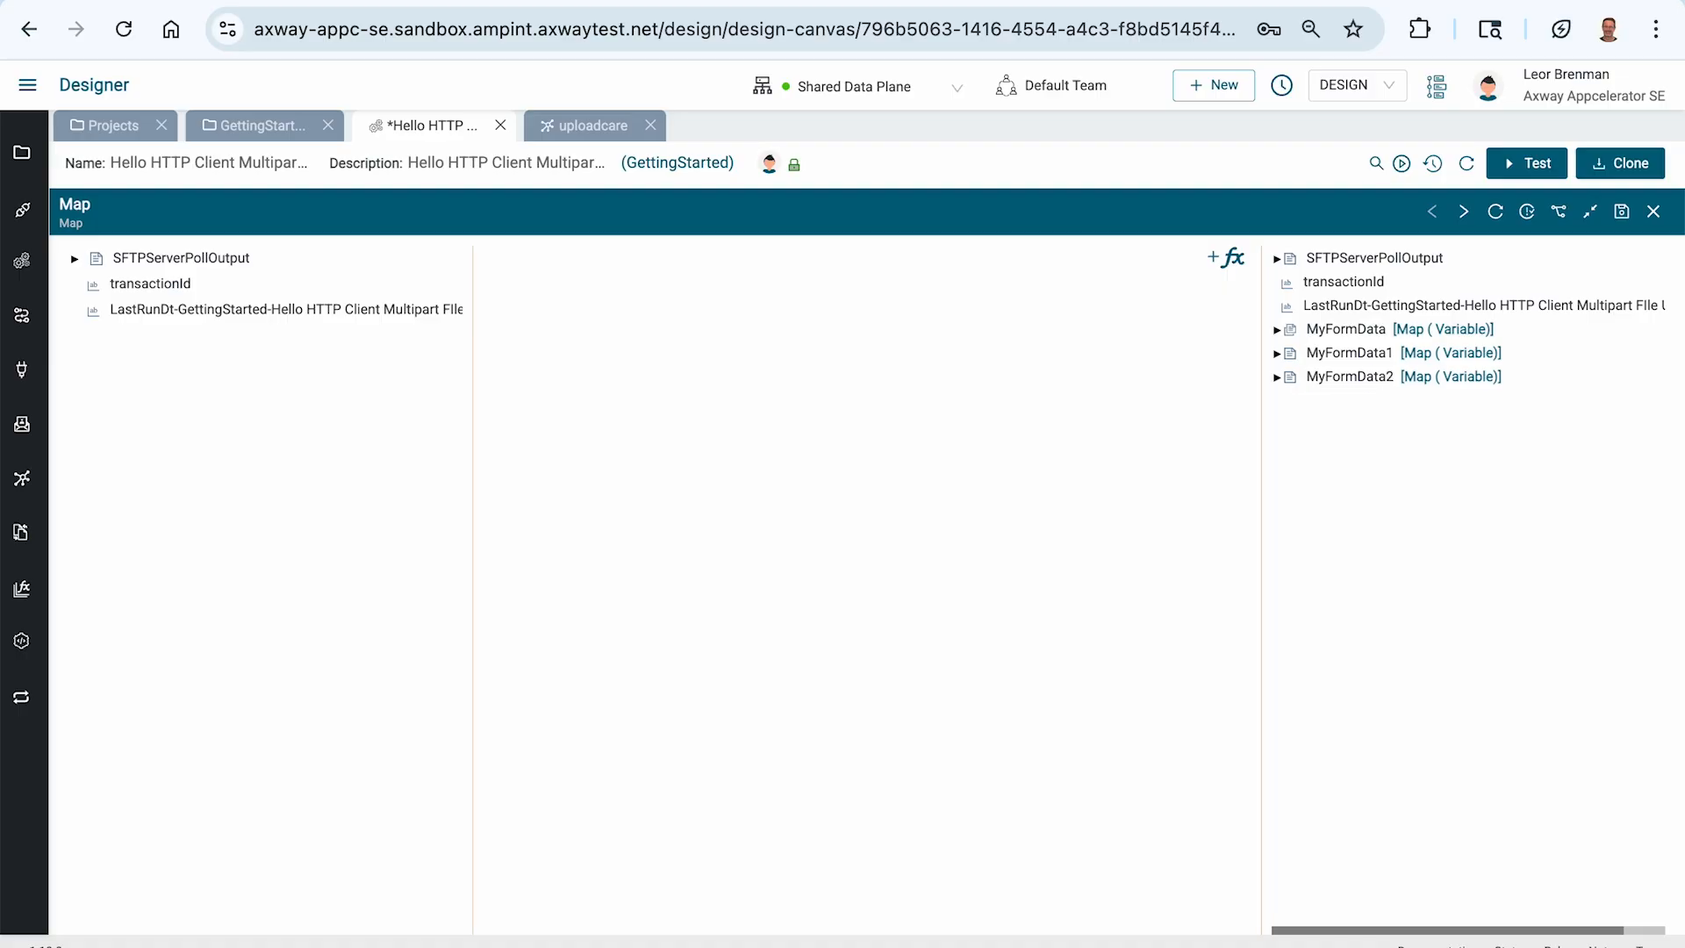
- Expand MyFormData1 and copy the UPLOADCARE_PUB_KEY key name from the form-data body in Postman
left_click(1277, 353)
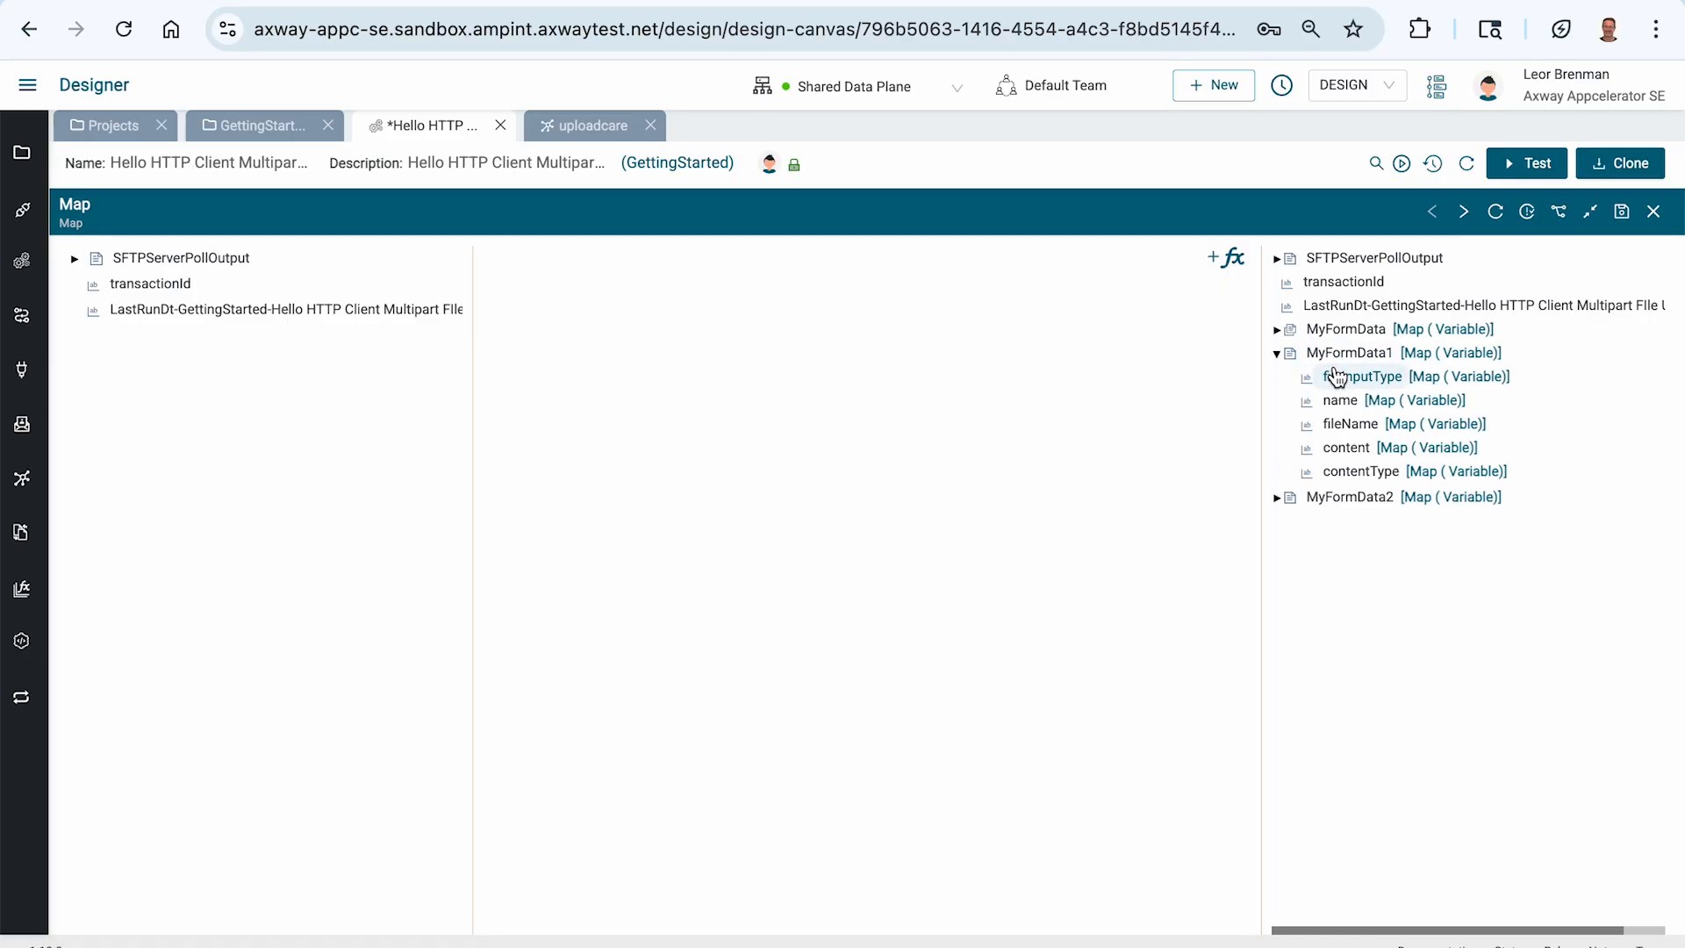
key("super+Tab")
left_click(339, 365)
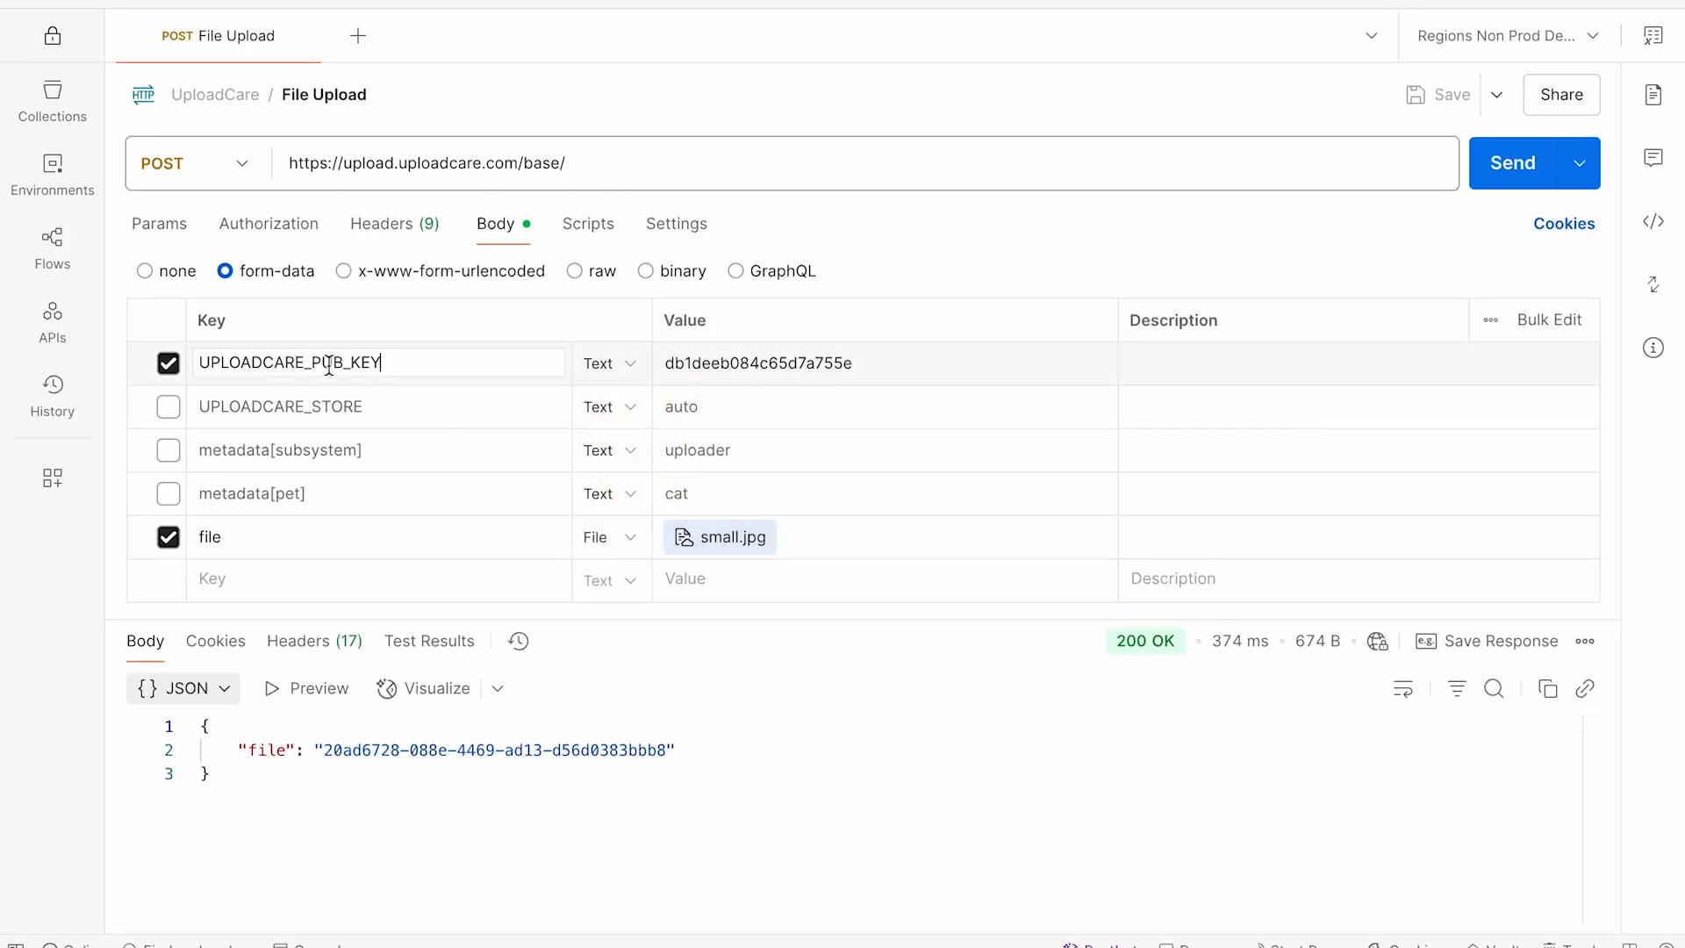
double_click(329, 366)
key("super+Tab")
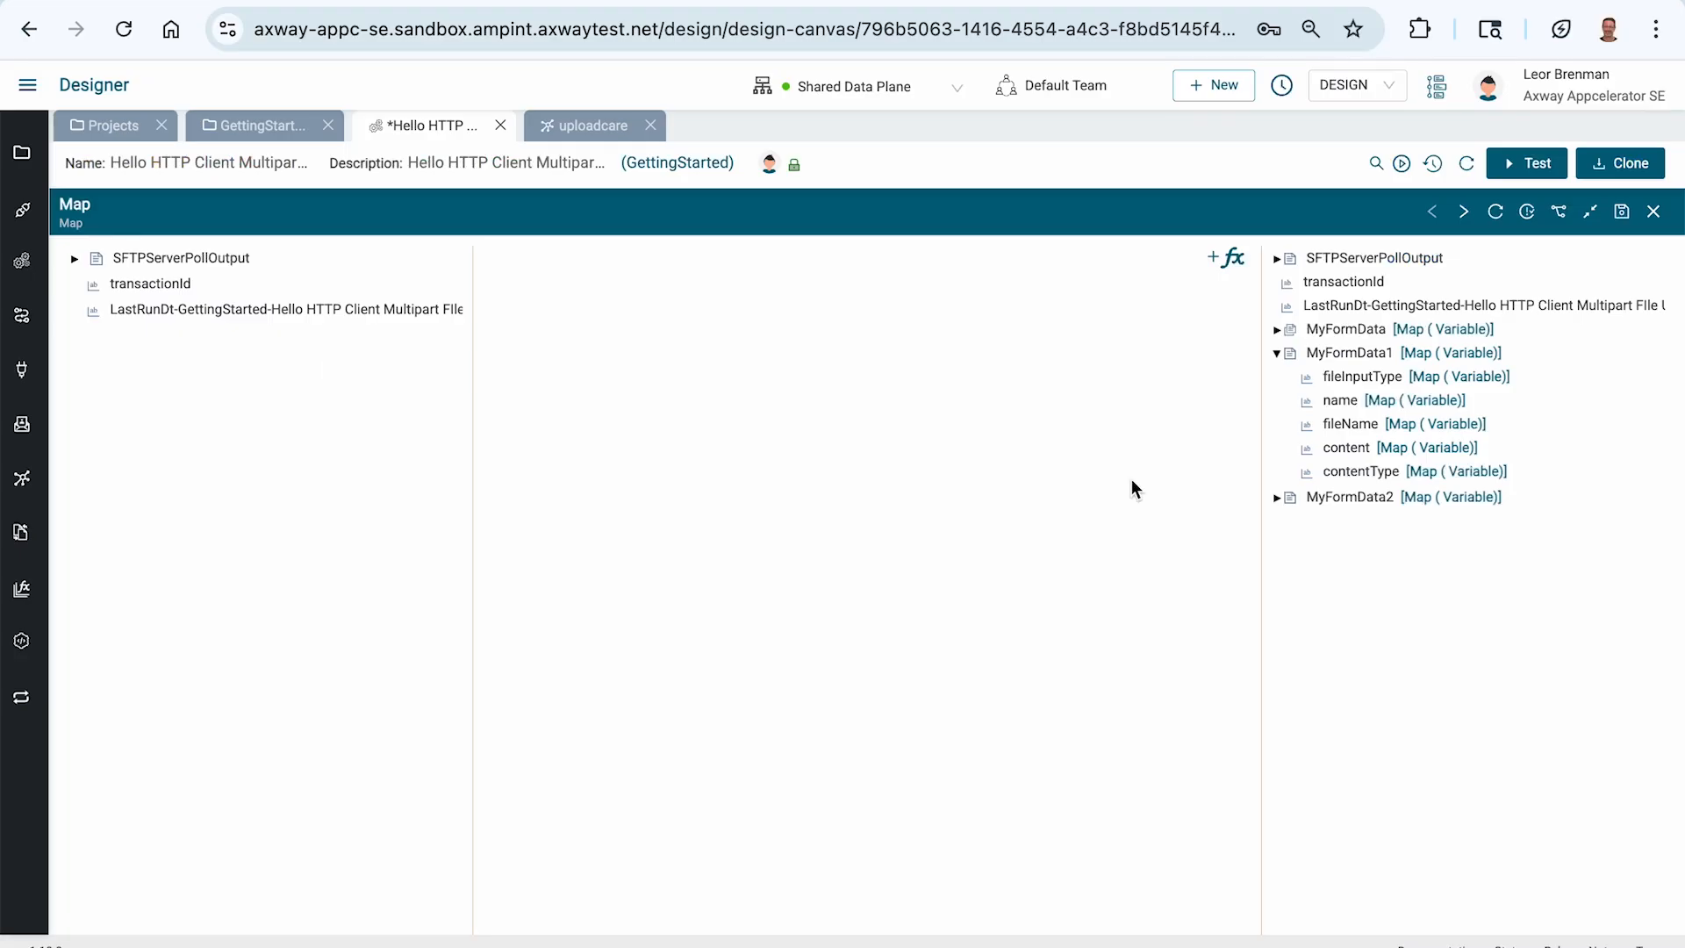
- Set the fileInputType value of MyFormData1 to String
right_click(1367, 385)
left_click(1418, 489)
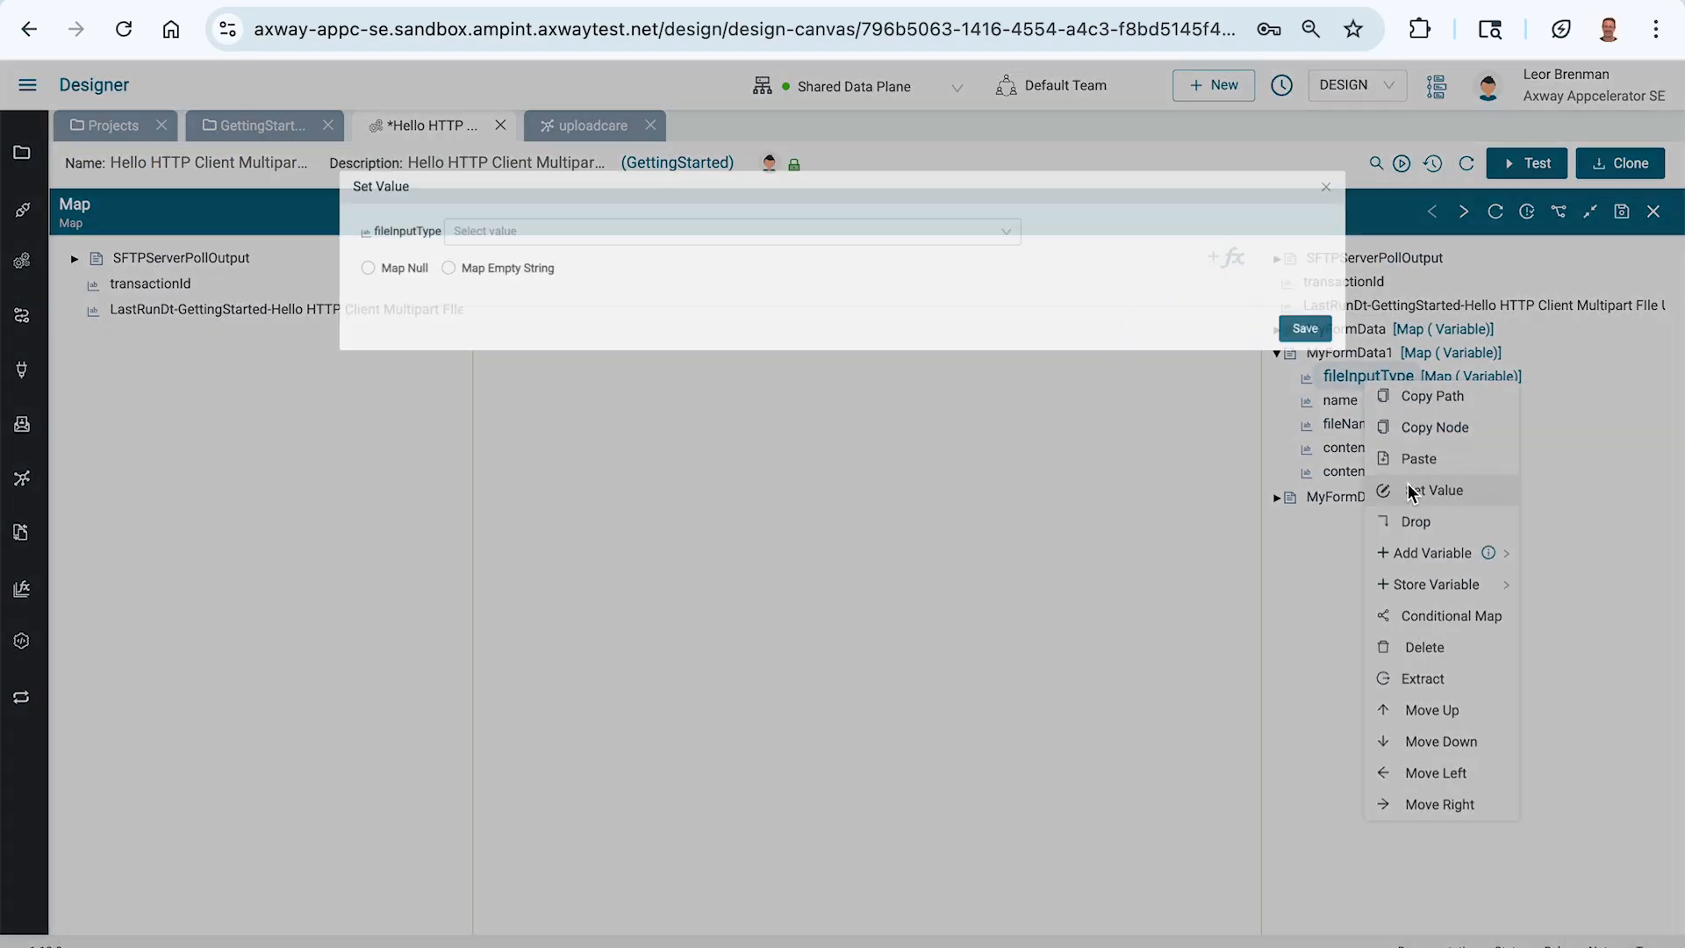
left_click(937, 187)
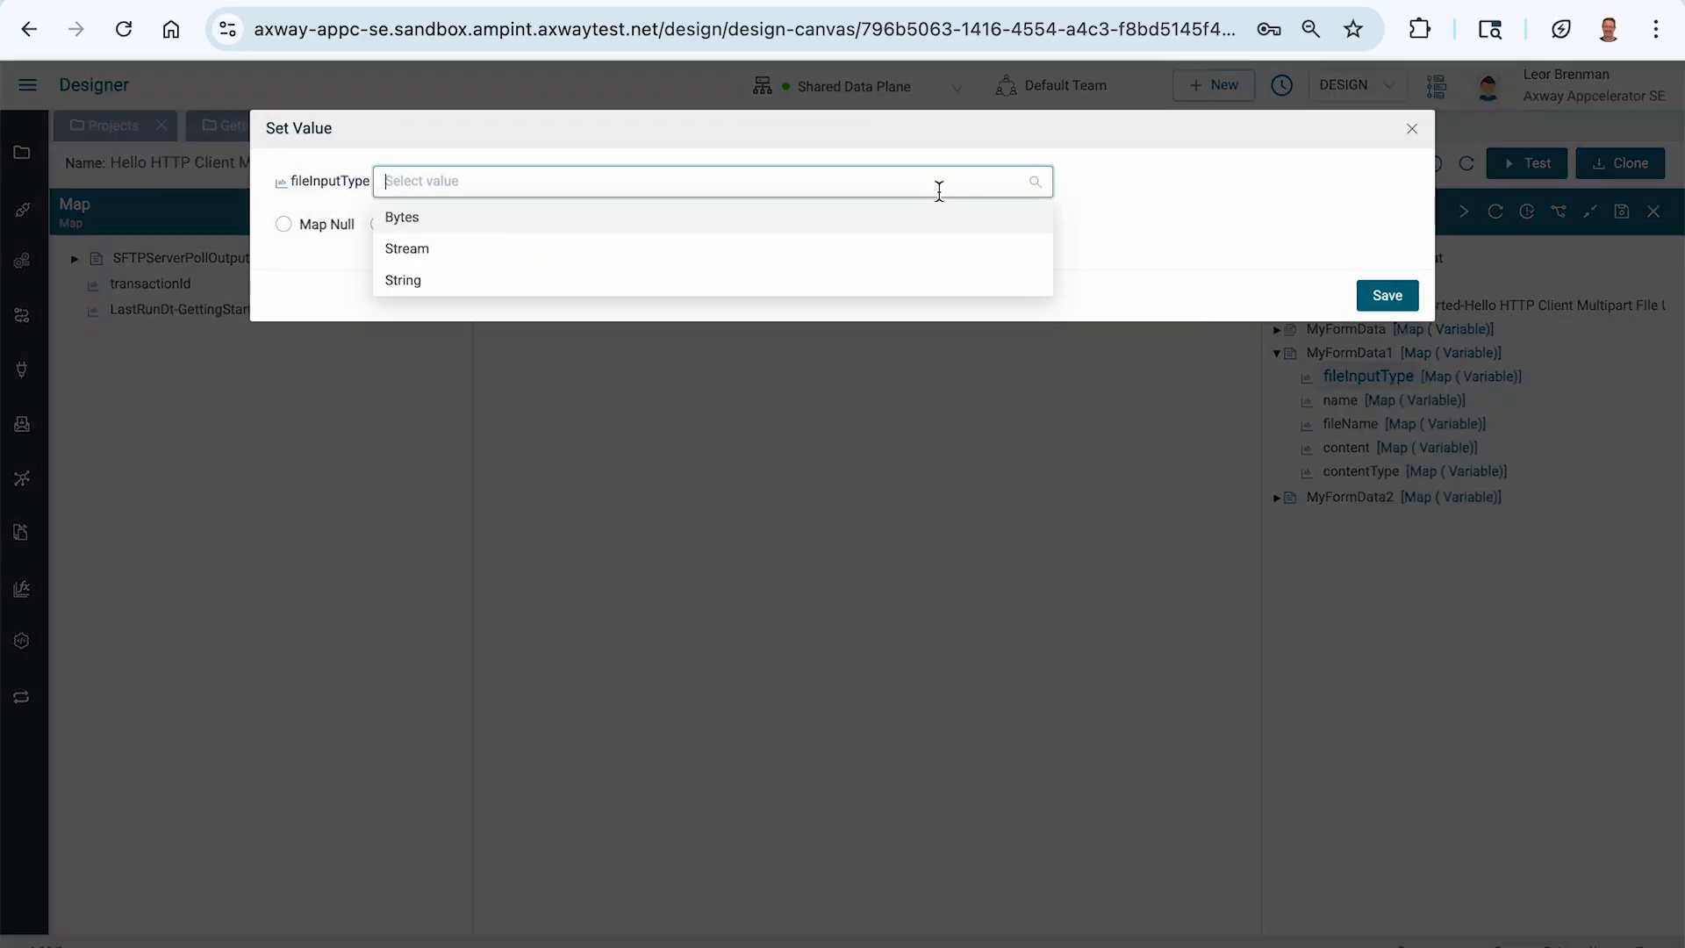
left_click(891, 288)
left_click(1385, 299)
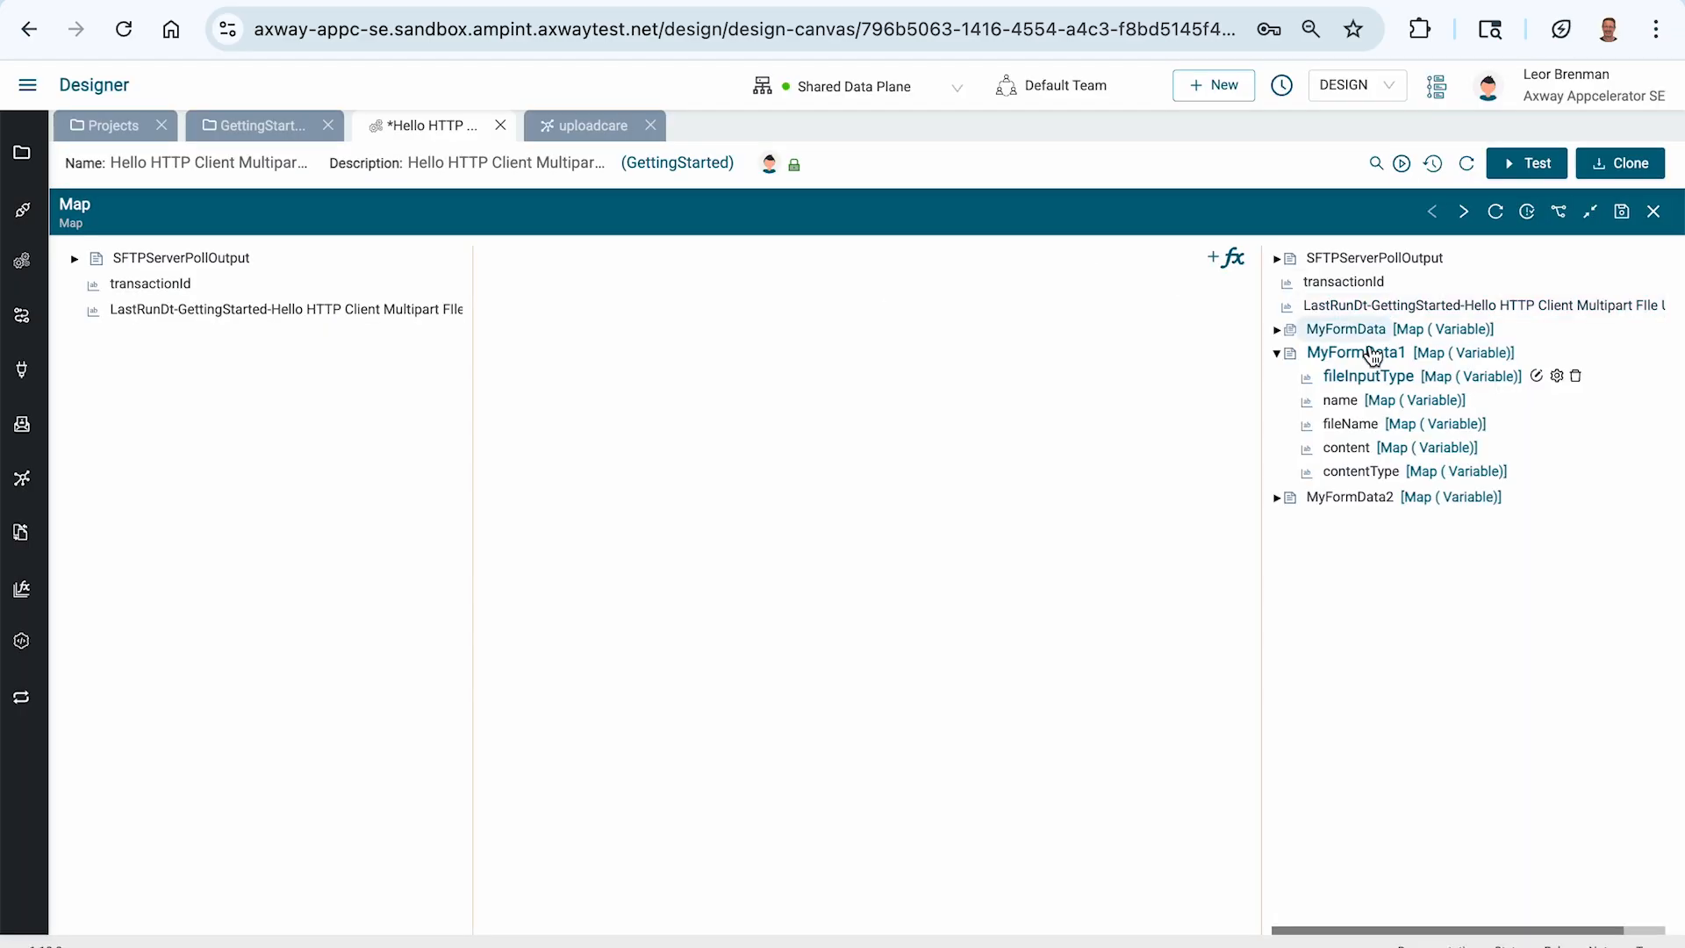
- Set the name value of MyFormData1 to UPLOADCARE_PUB_KEY
right_click(1344, 406)
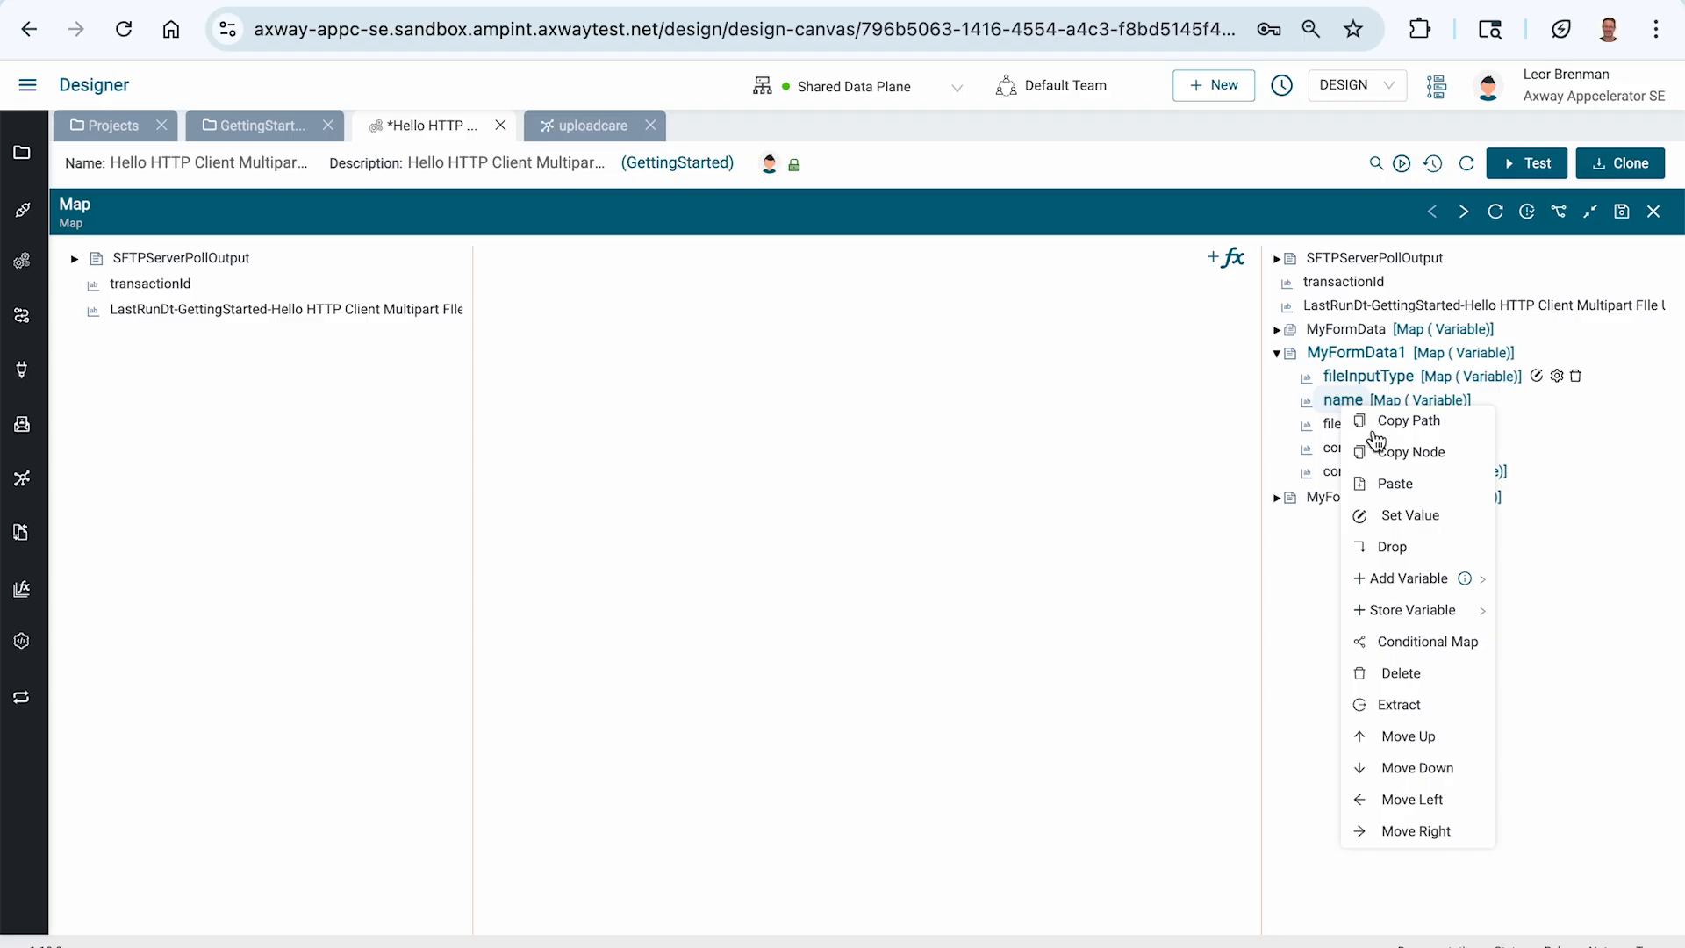
left_click(1395, 511)
key("ctrl+v")
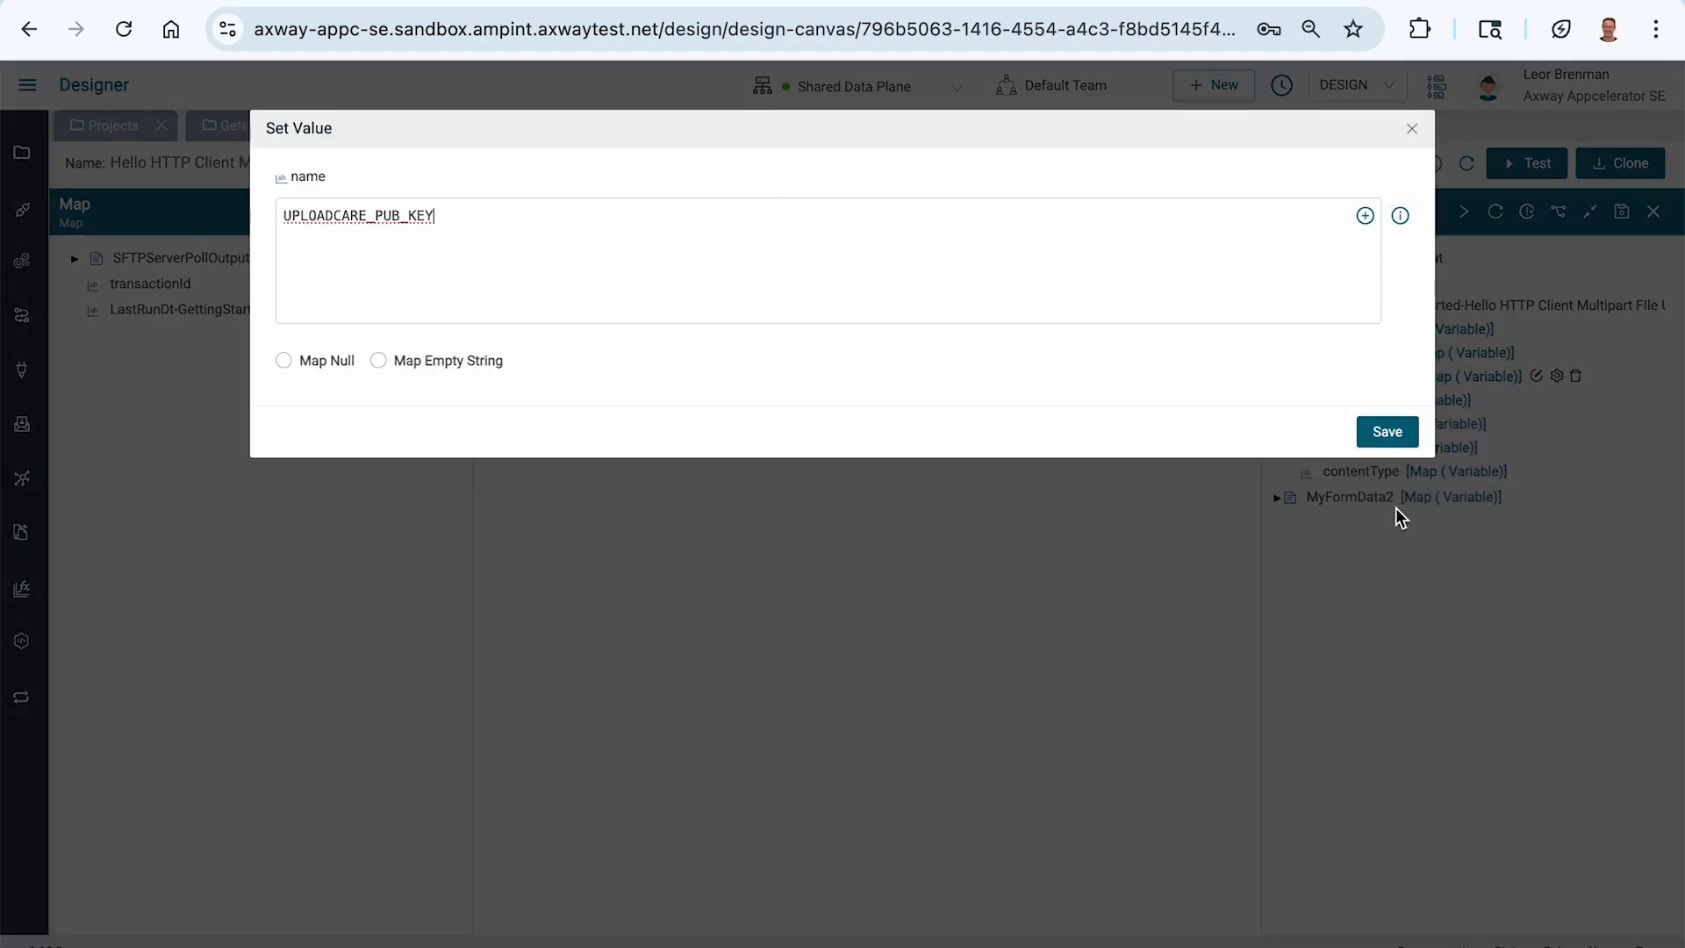
left_click(1381, 430)
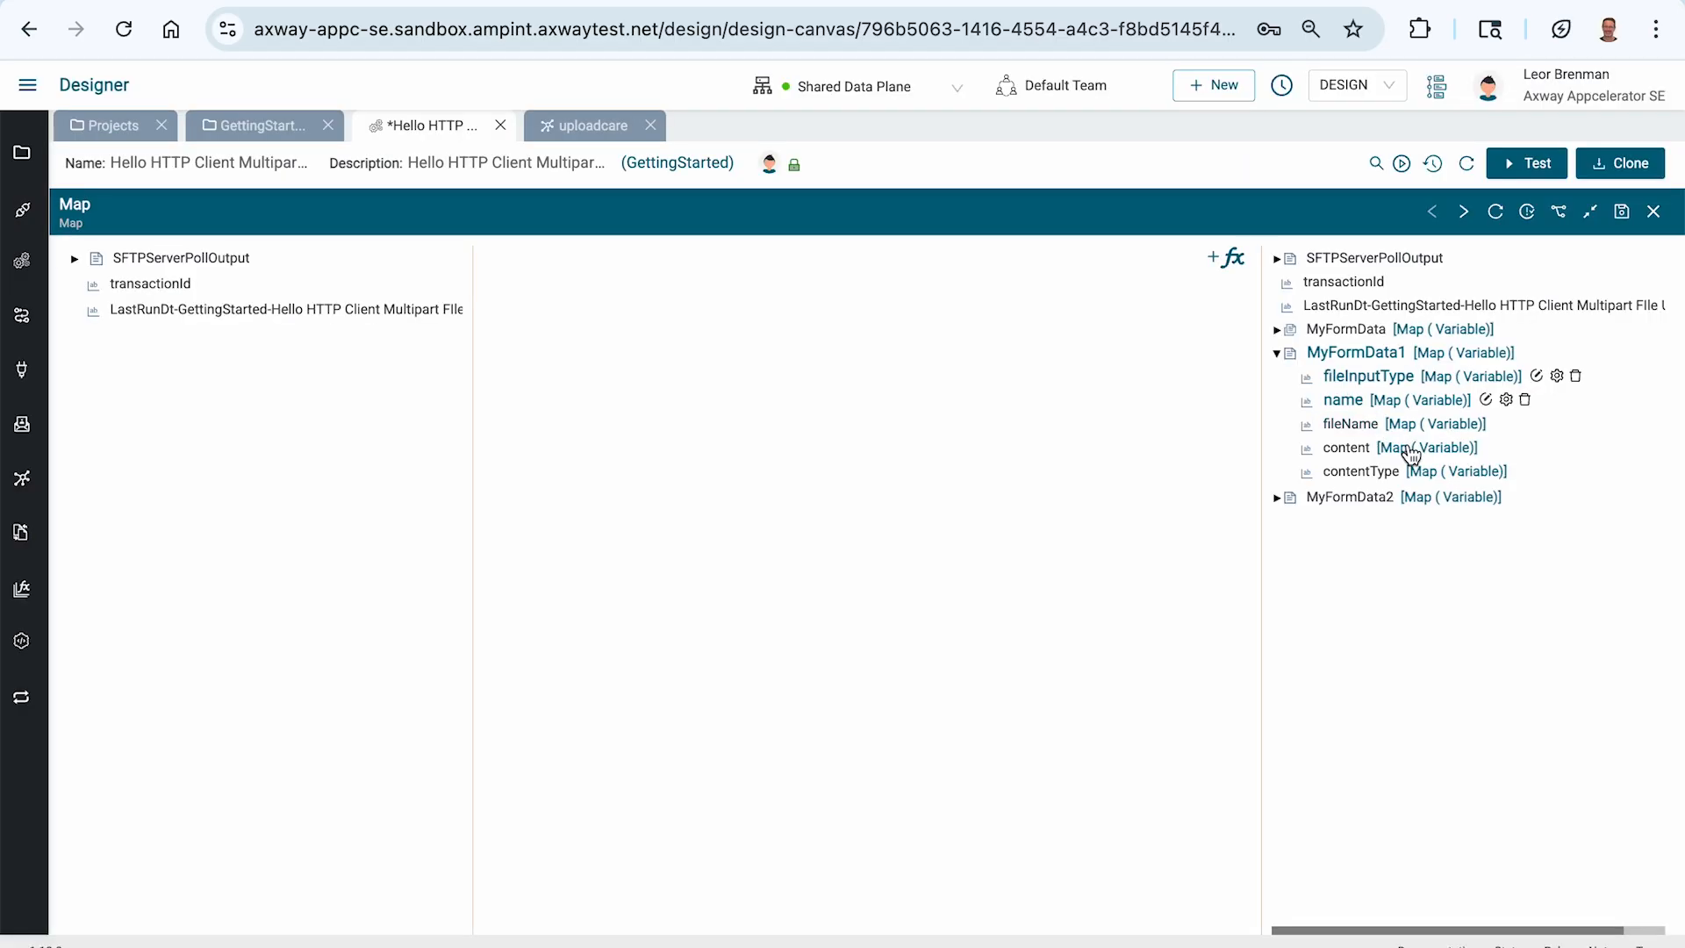
- Copy the Uploadcare public key value from Postman, set it as the content of MyFormData1, and save the Map component
key("super+Tab")
double_click(797, 363)
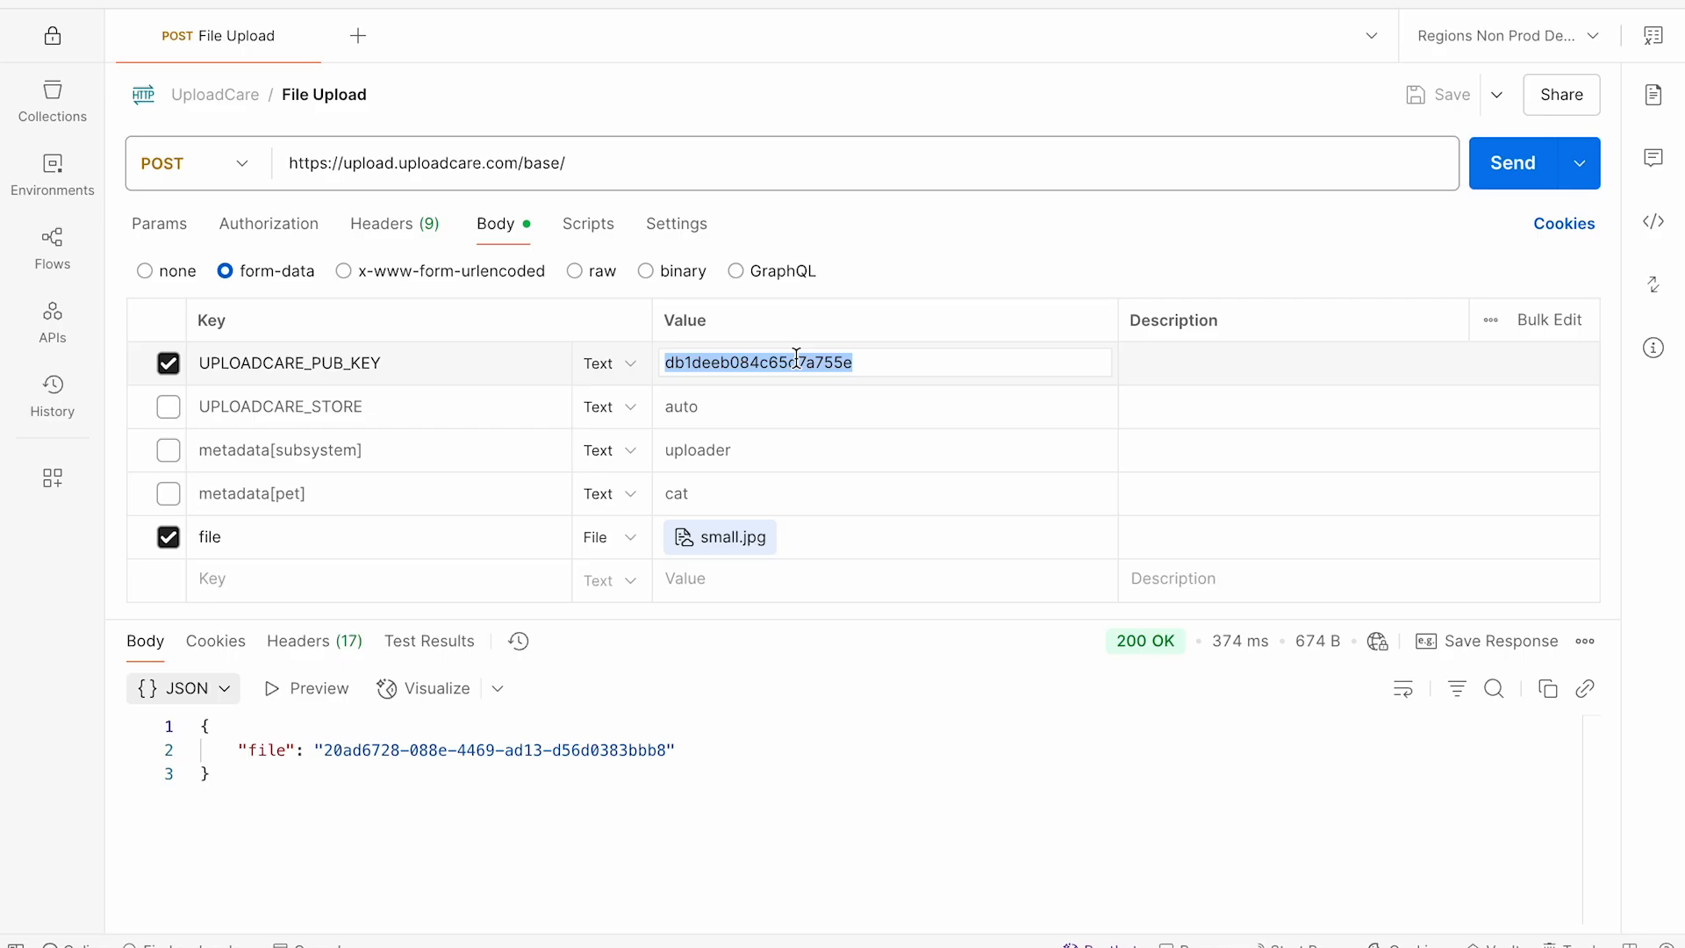
key("super+Tab")
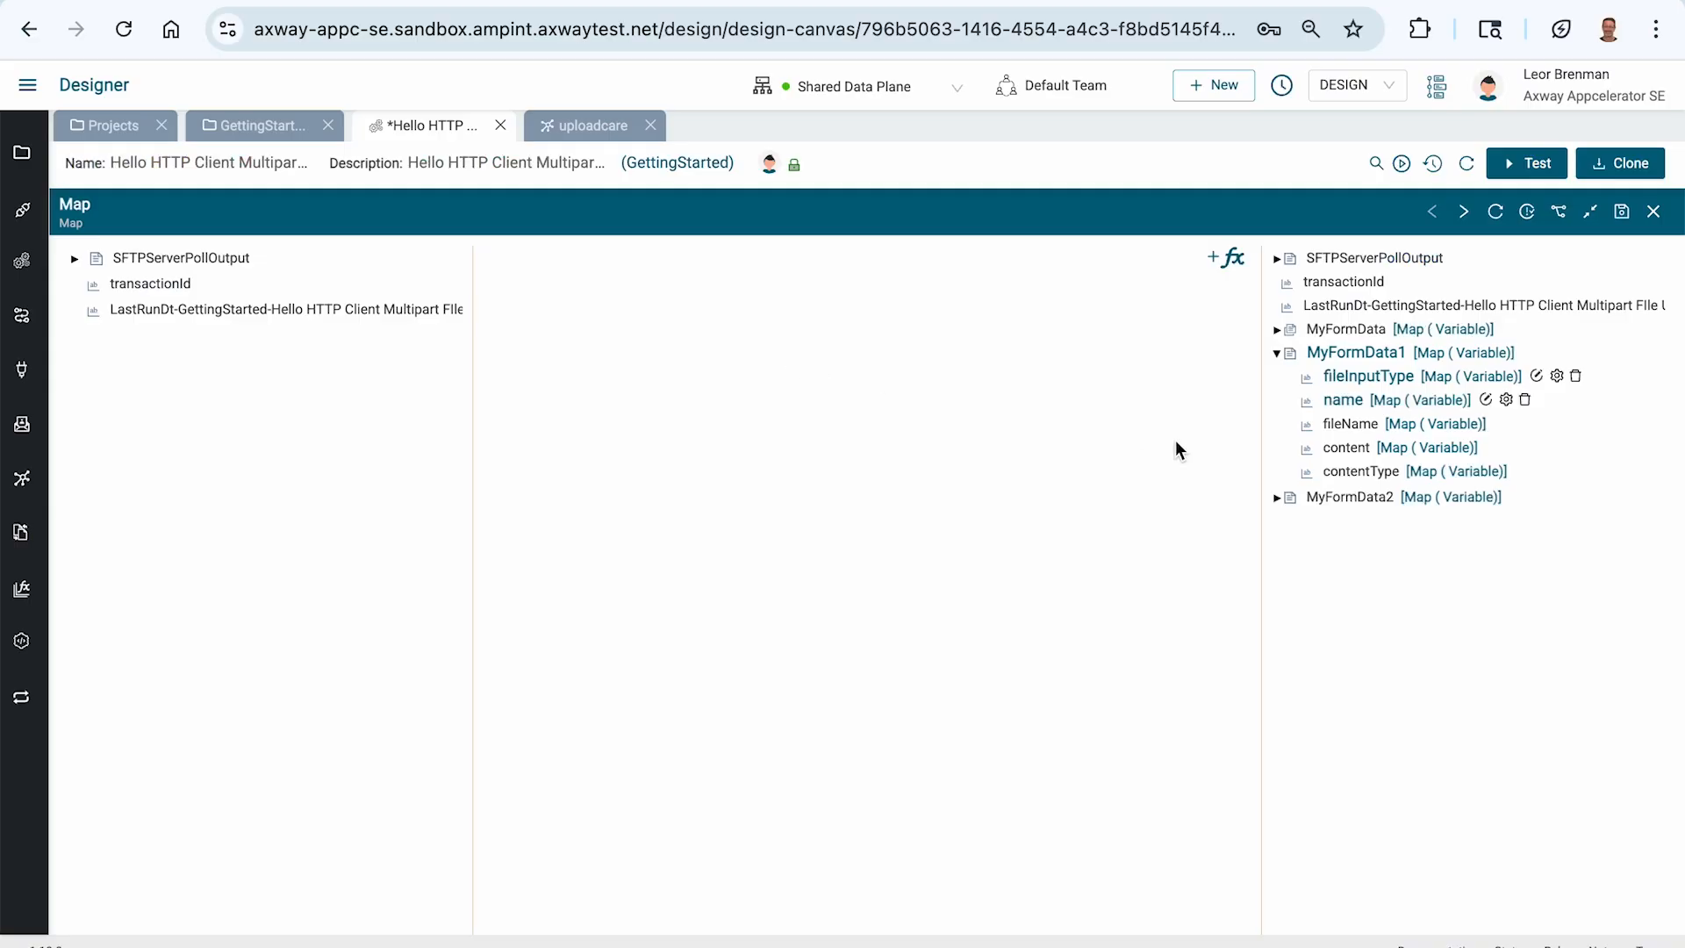
right_click(1363, 449)
left_click(1394, 556)
key("super+v")
left_click(1388, 433)
left_click(1621, 212)
- Expand MyFormData2 and the SFTPServerPollOutput files, and map the polled fileName to the fileName of MyFormData2
left_click(1278, 499)
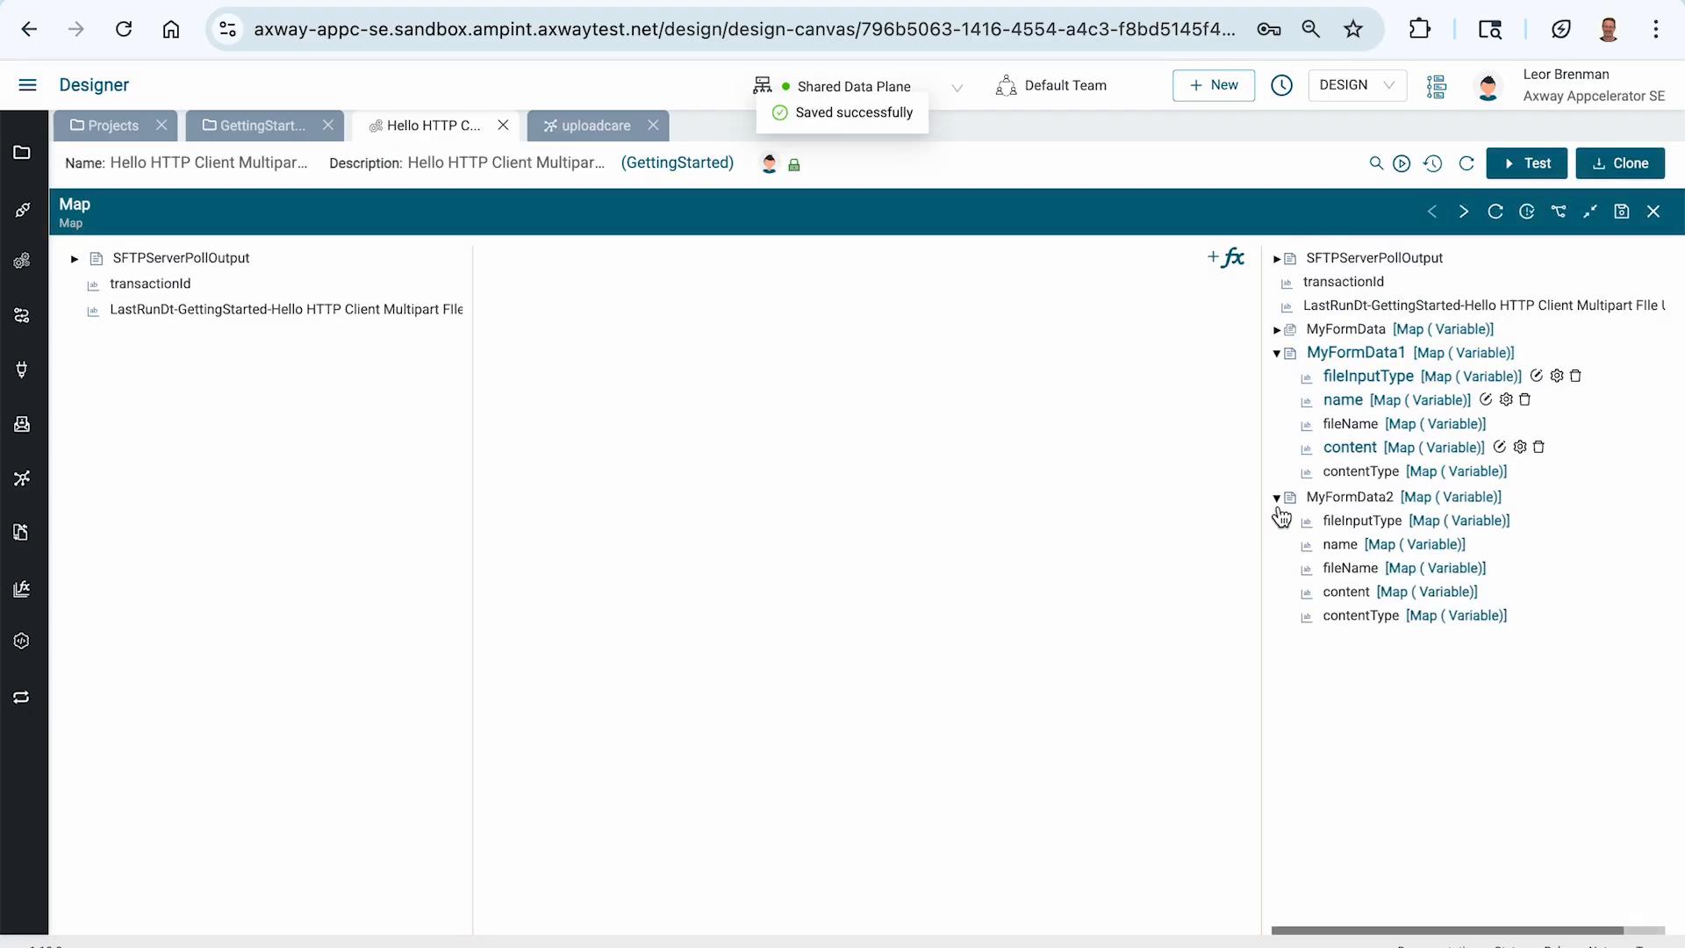
left_click(75, 261)
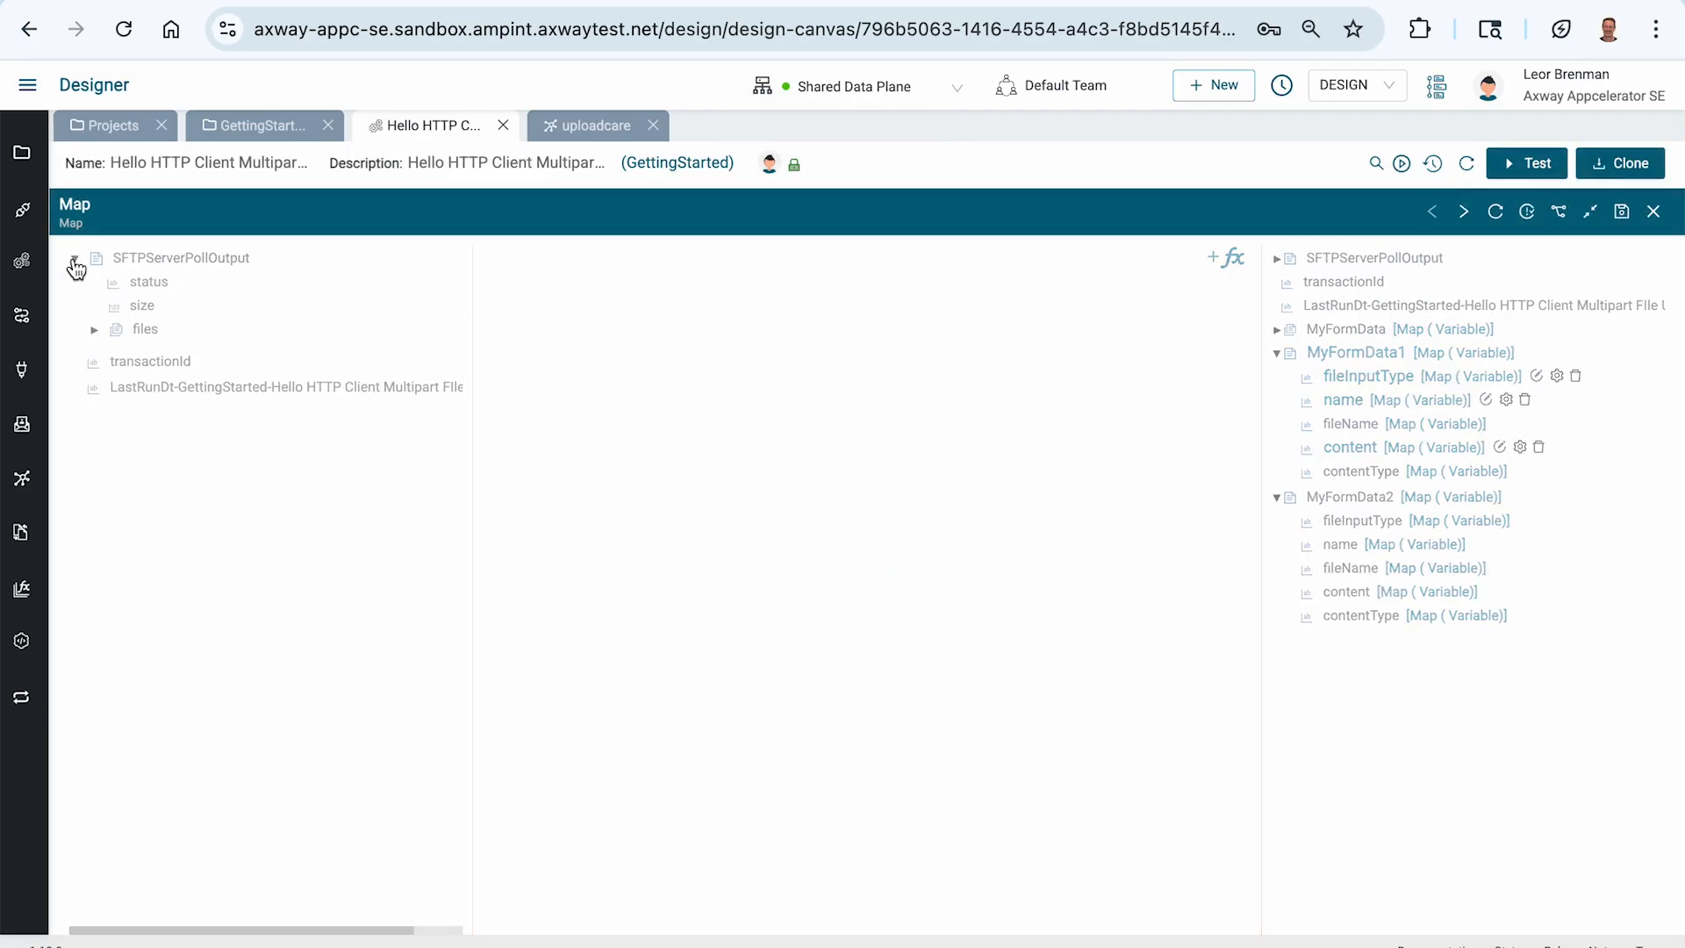
left_click(94, 330)
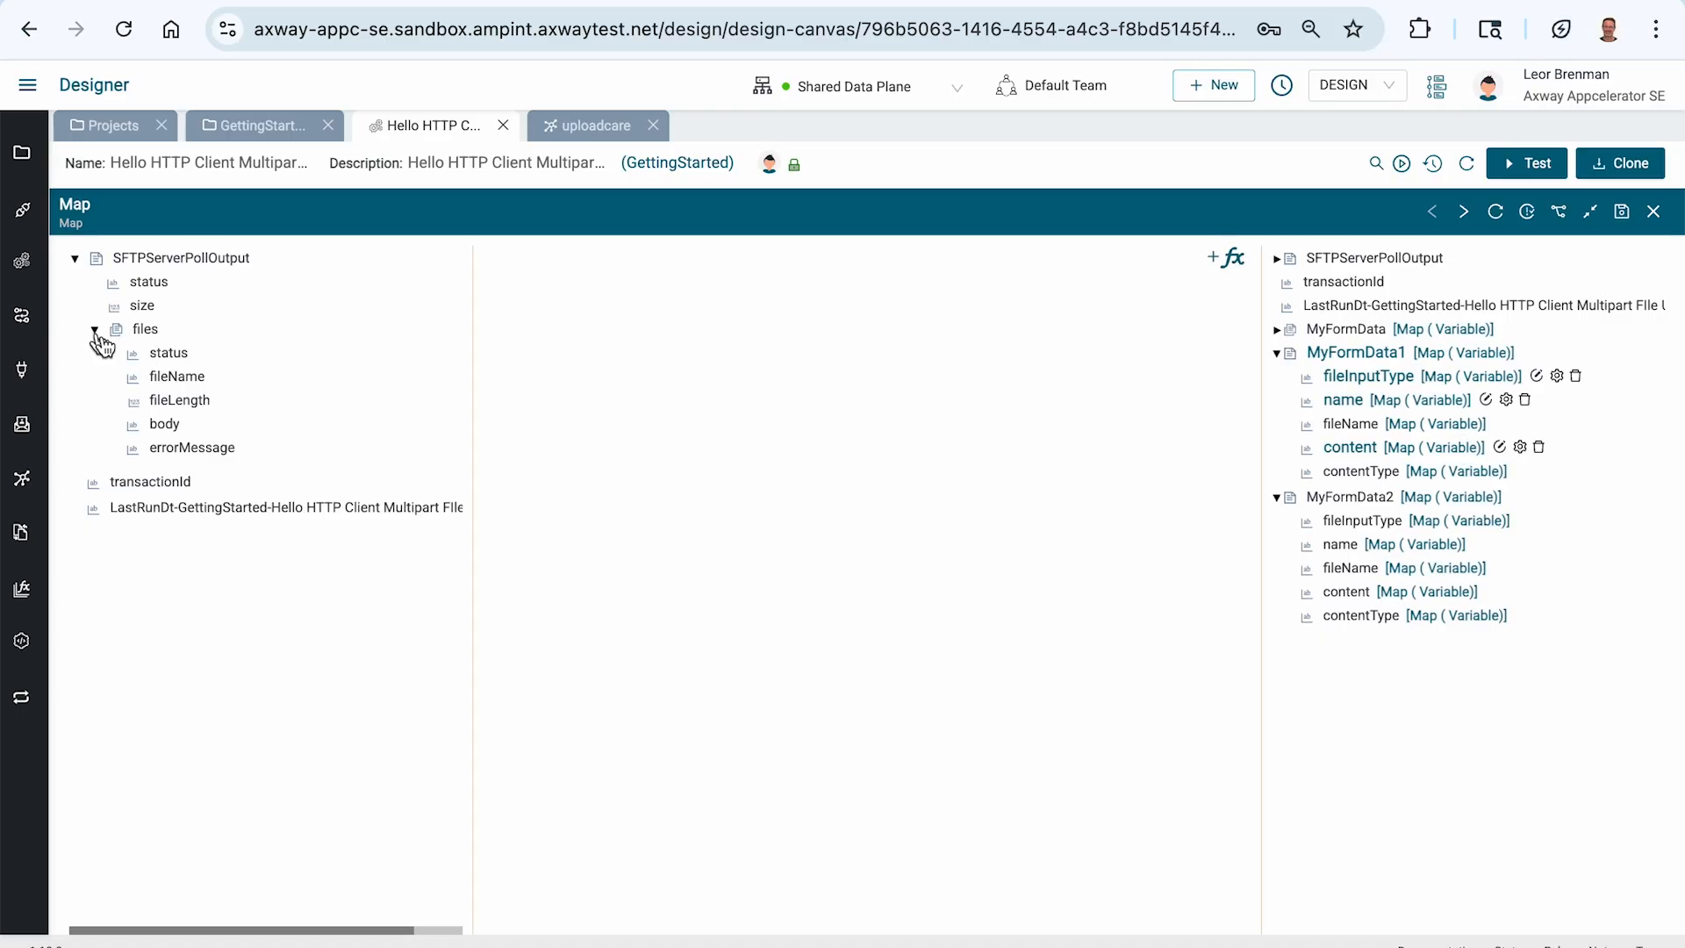
left_click_drag(171, 376, 1352, 575)
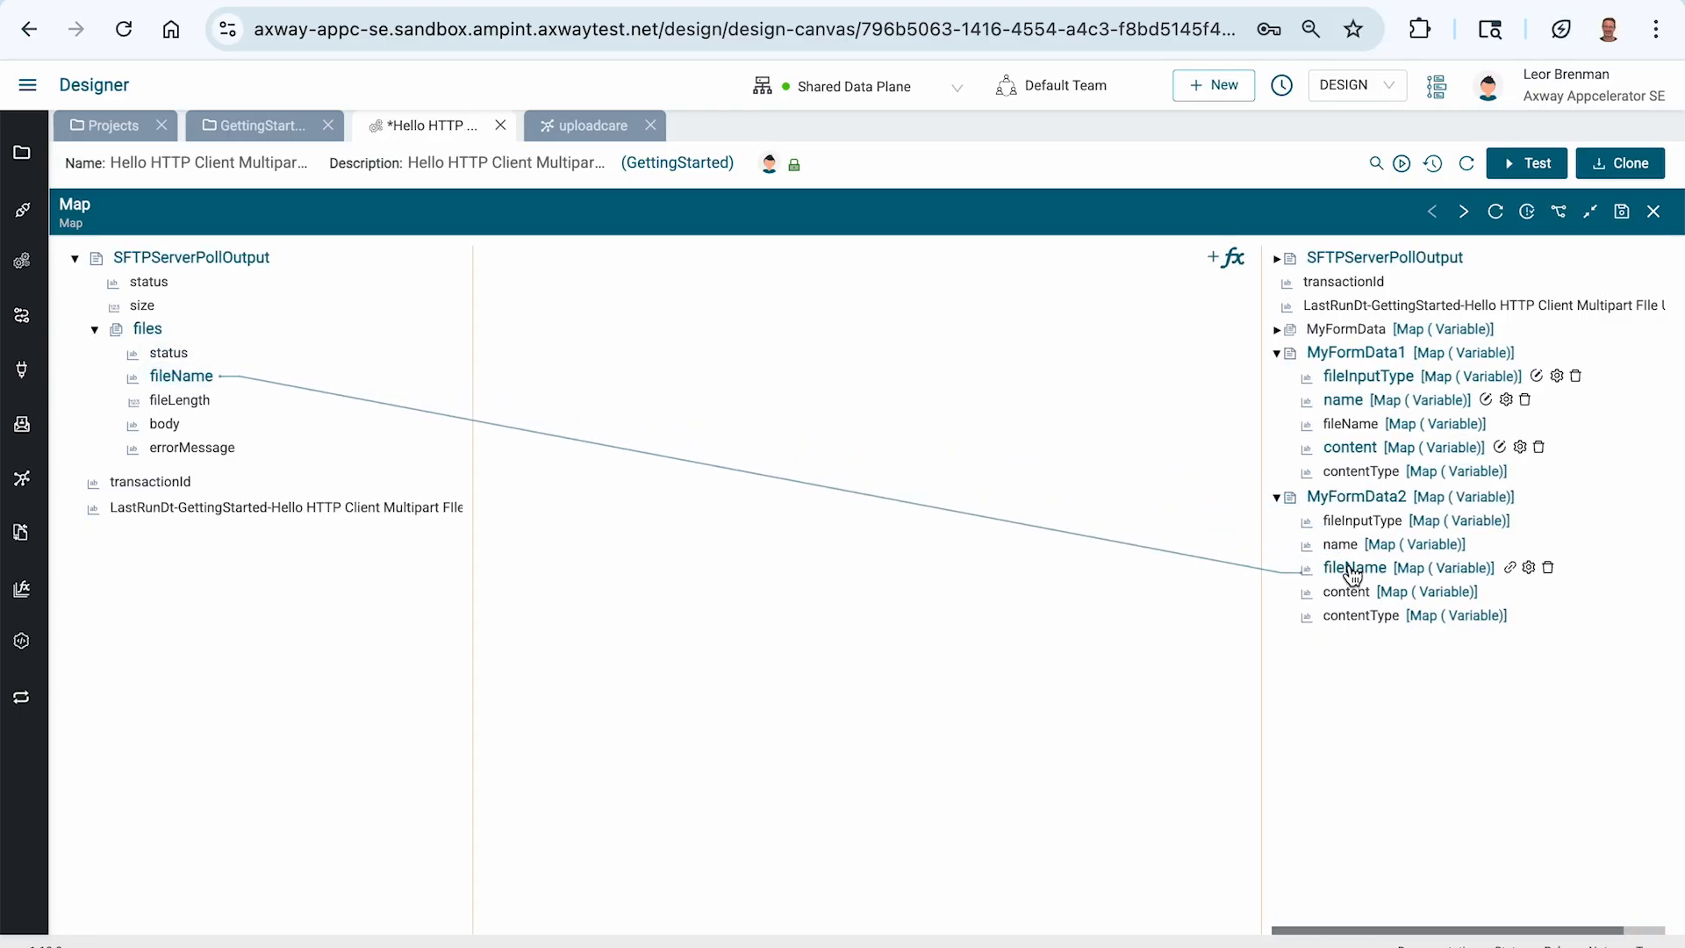
- Check the file field's key name in Postman and set the name value of MyFormData2 to file
key("super+Tab")
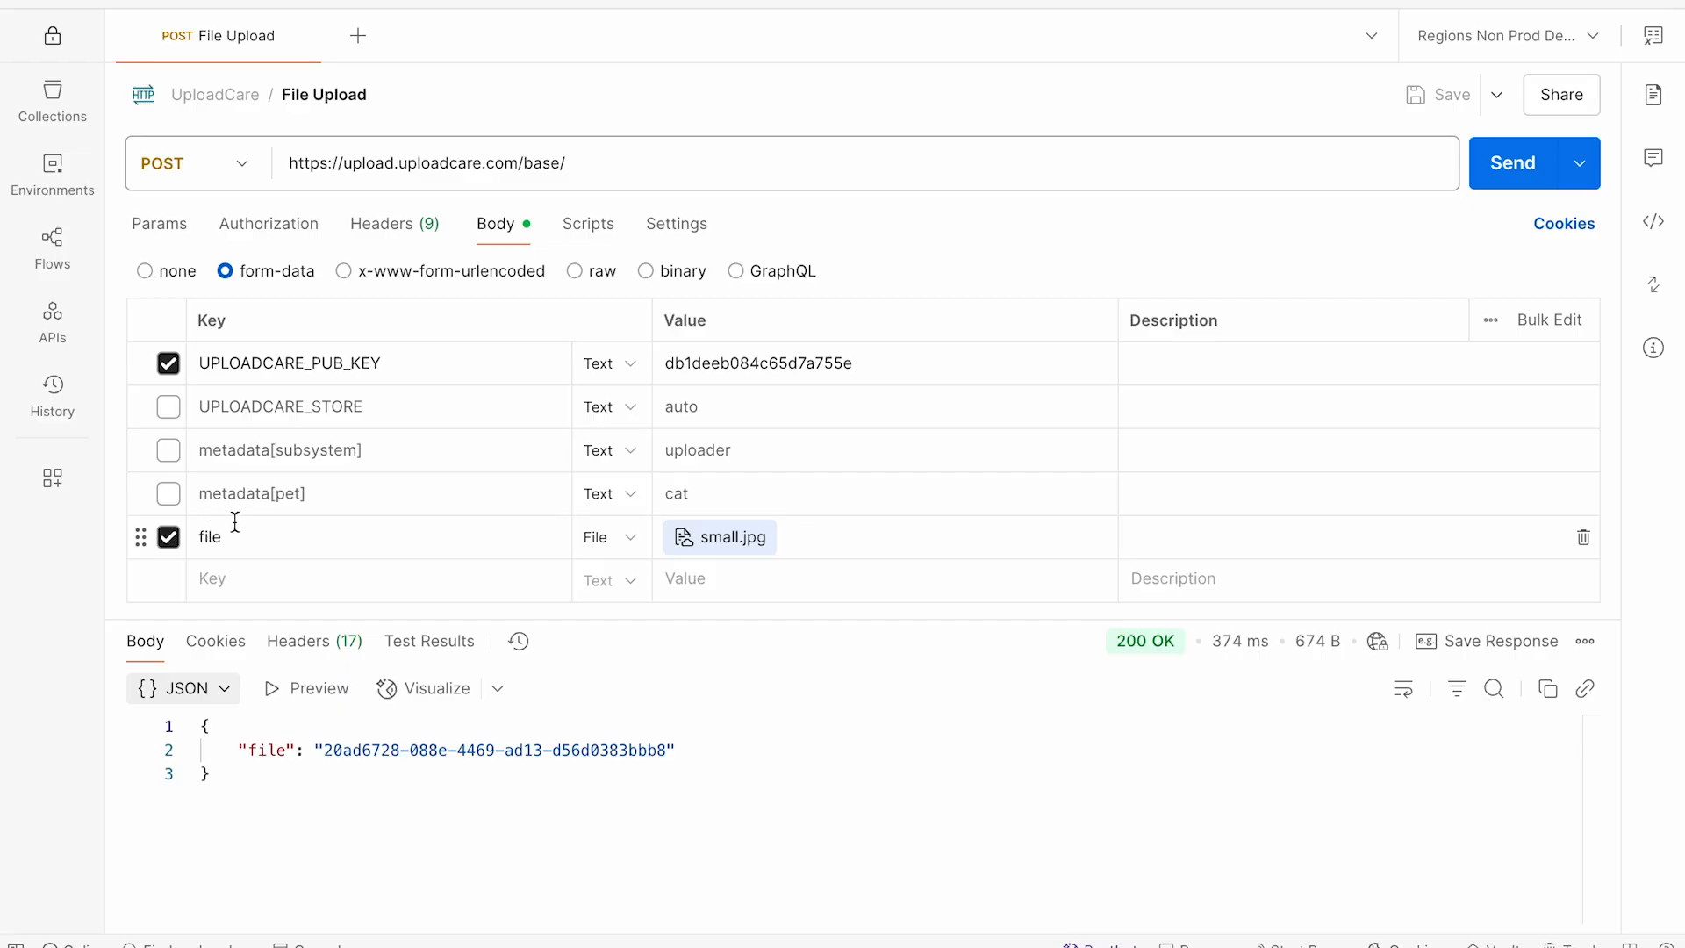
key("super+Tab")
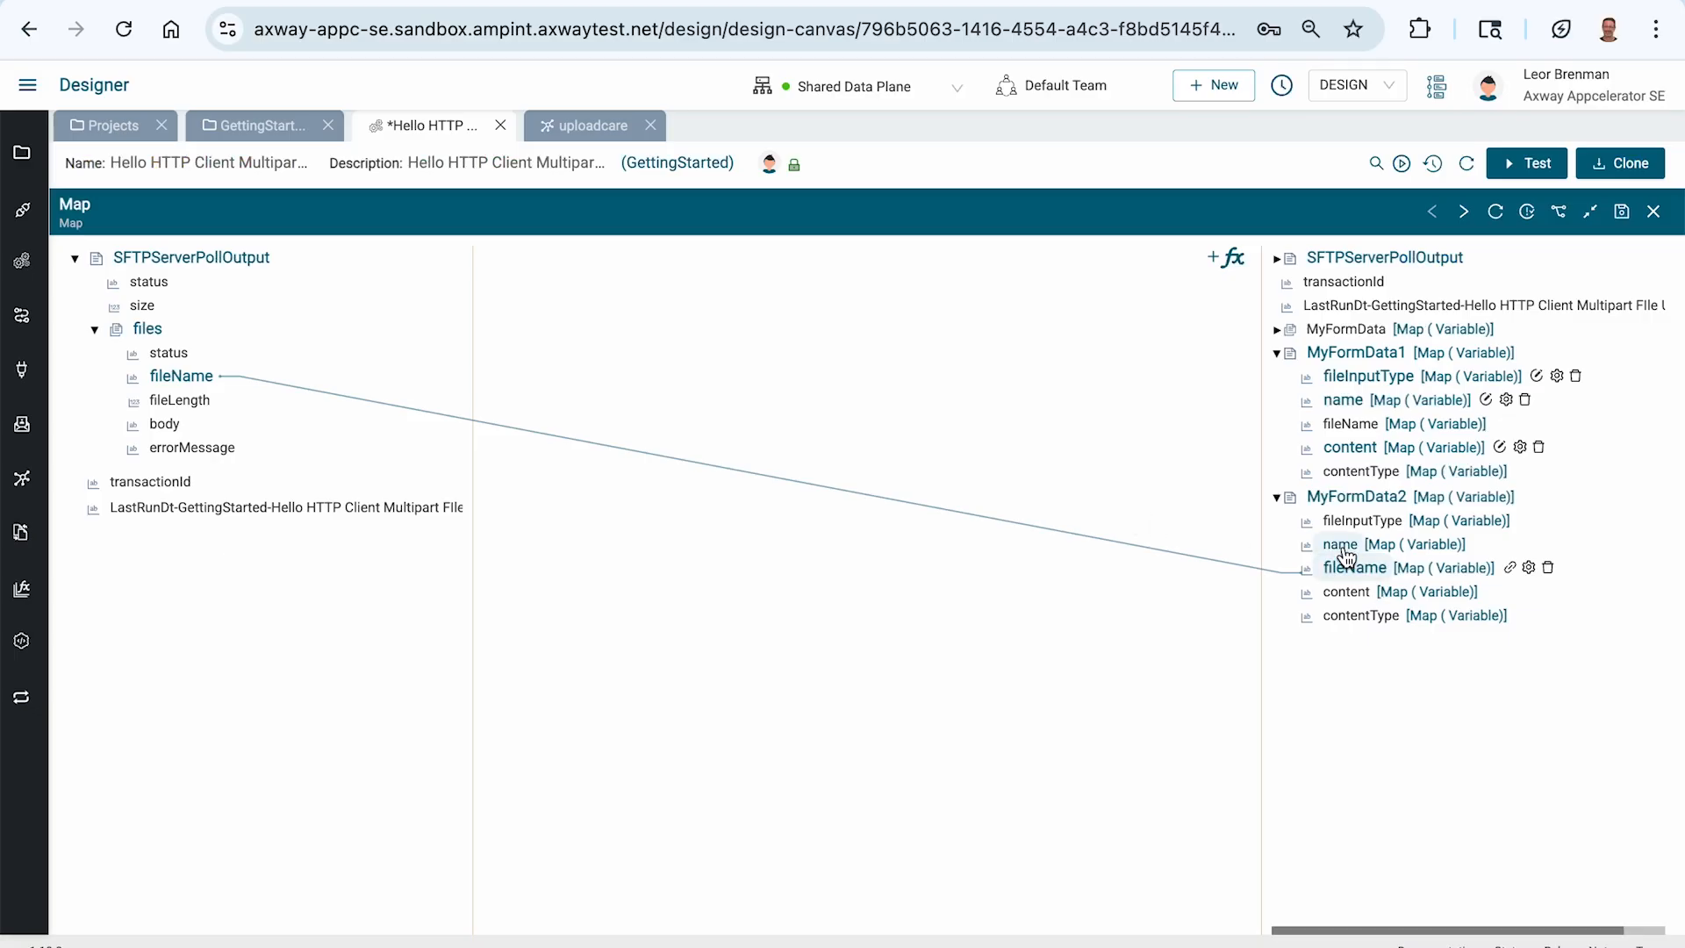
right_click(1347, 555)
left_click(1398, 209)
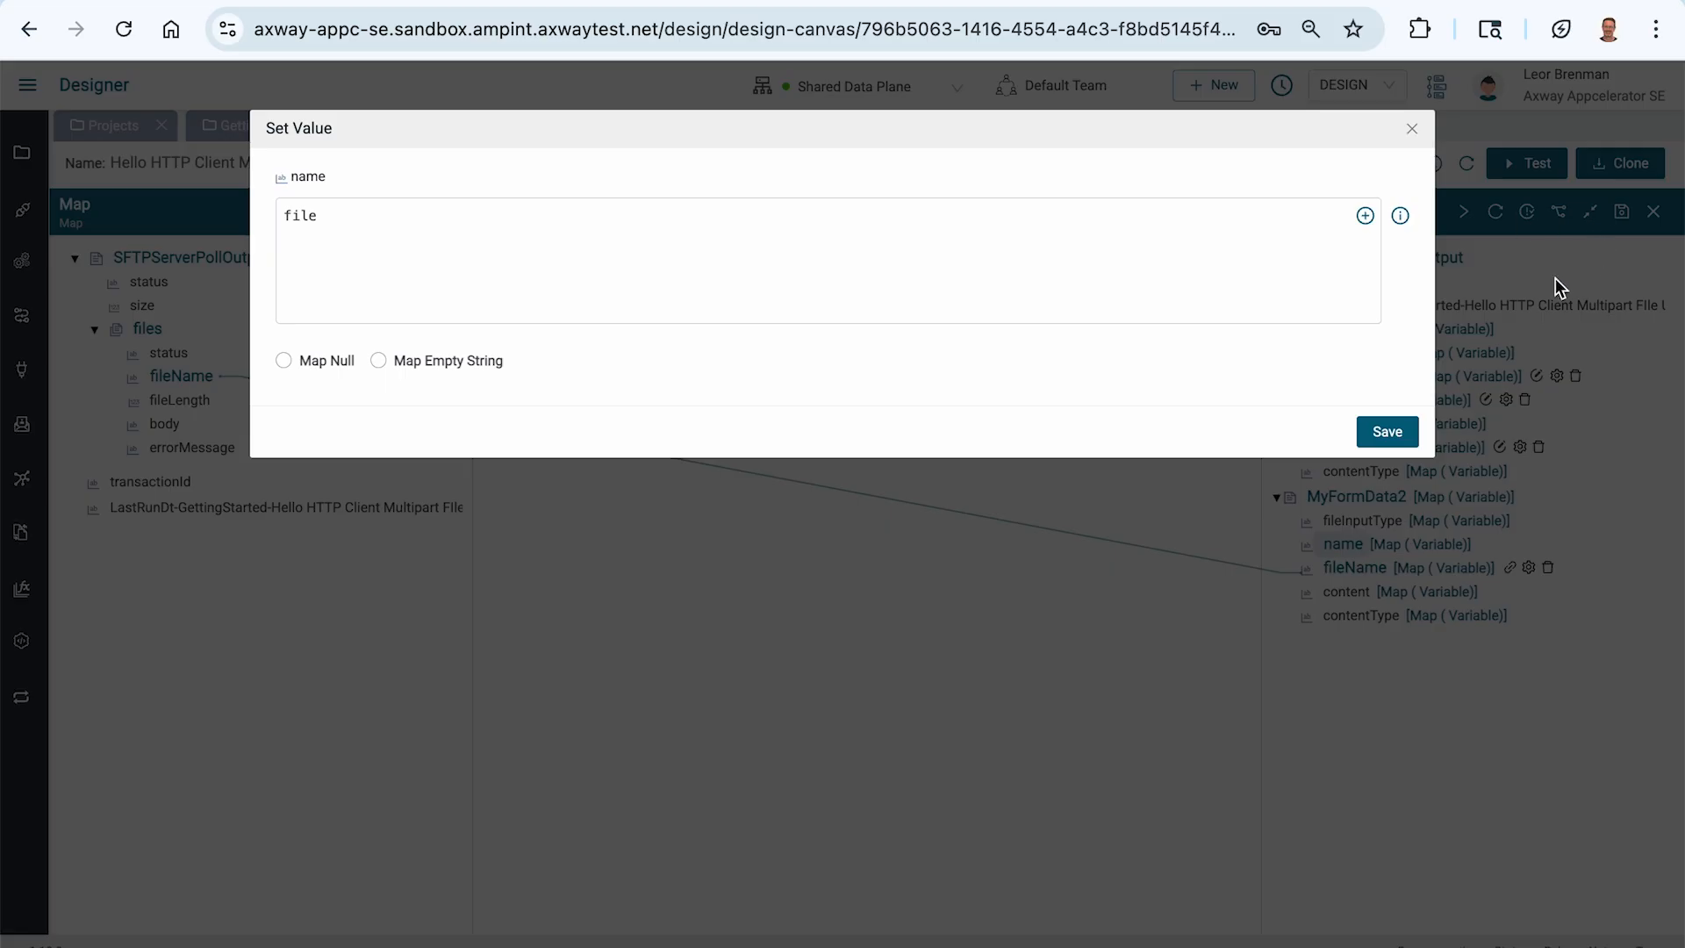
left_click(1387, 431)
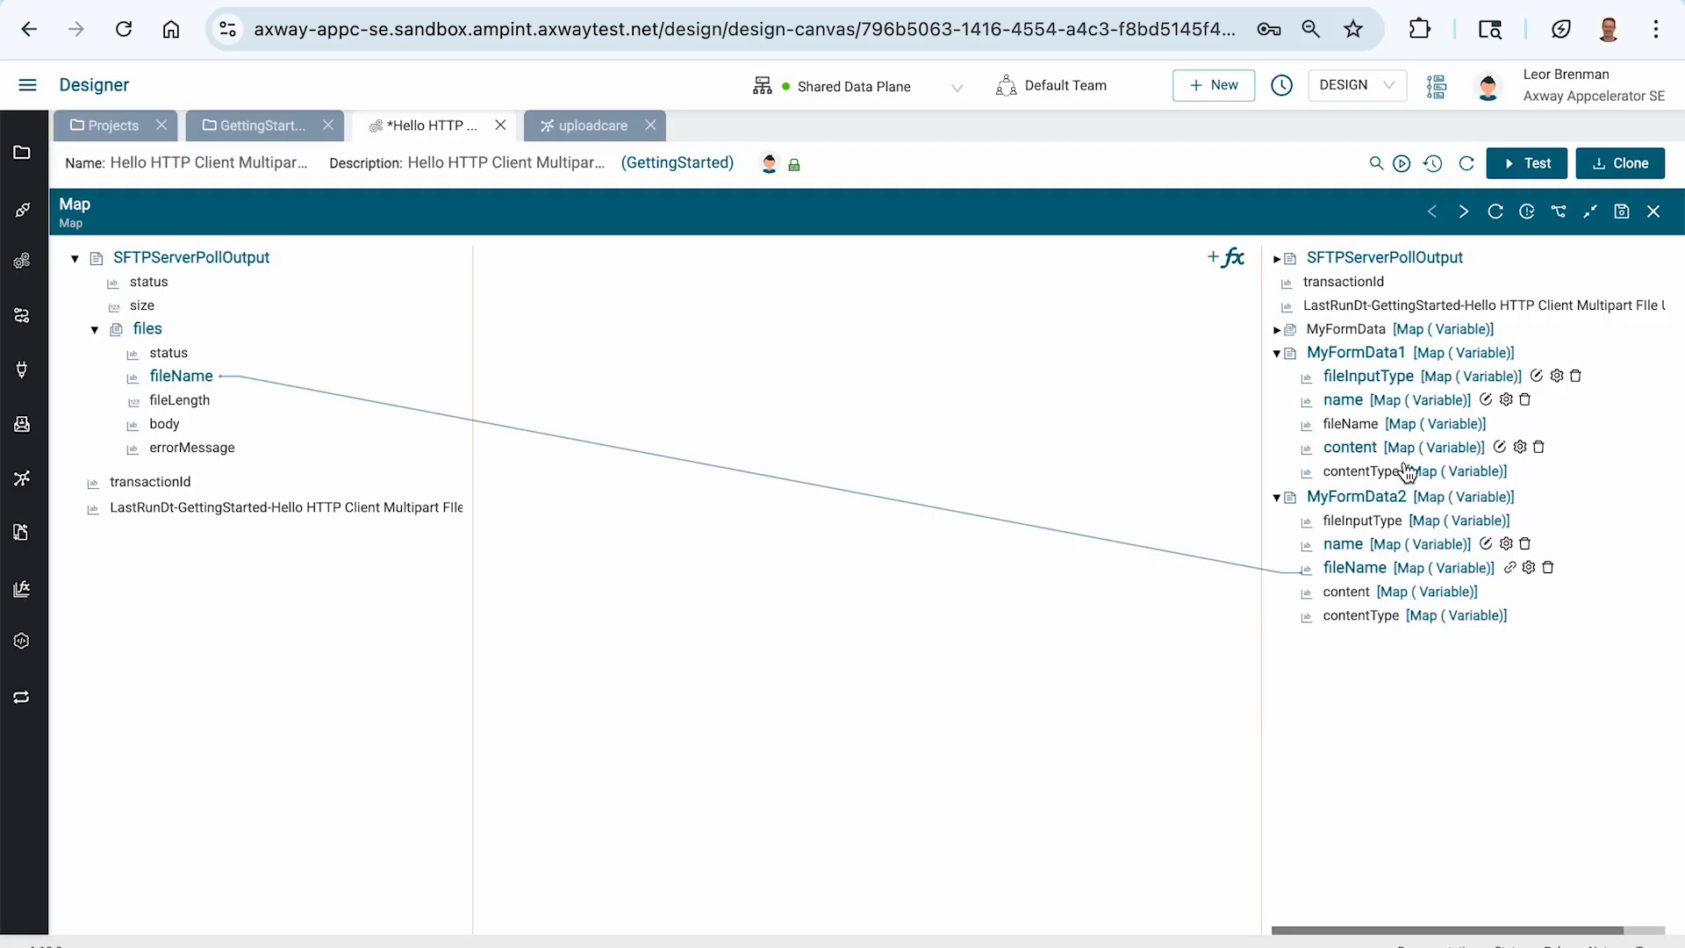
- Set the fileInputType value of MyFormData2 to Bytes, then save and close the Map component
right_click(1372, 531)
left_click(1420, 184)
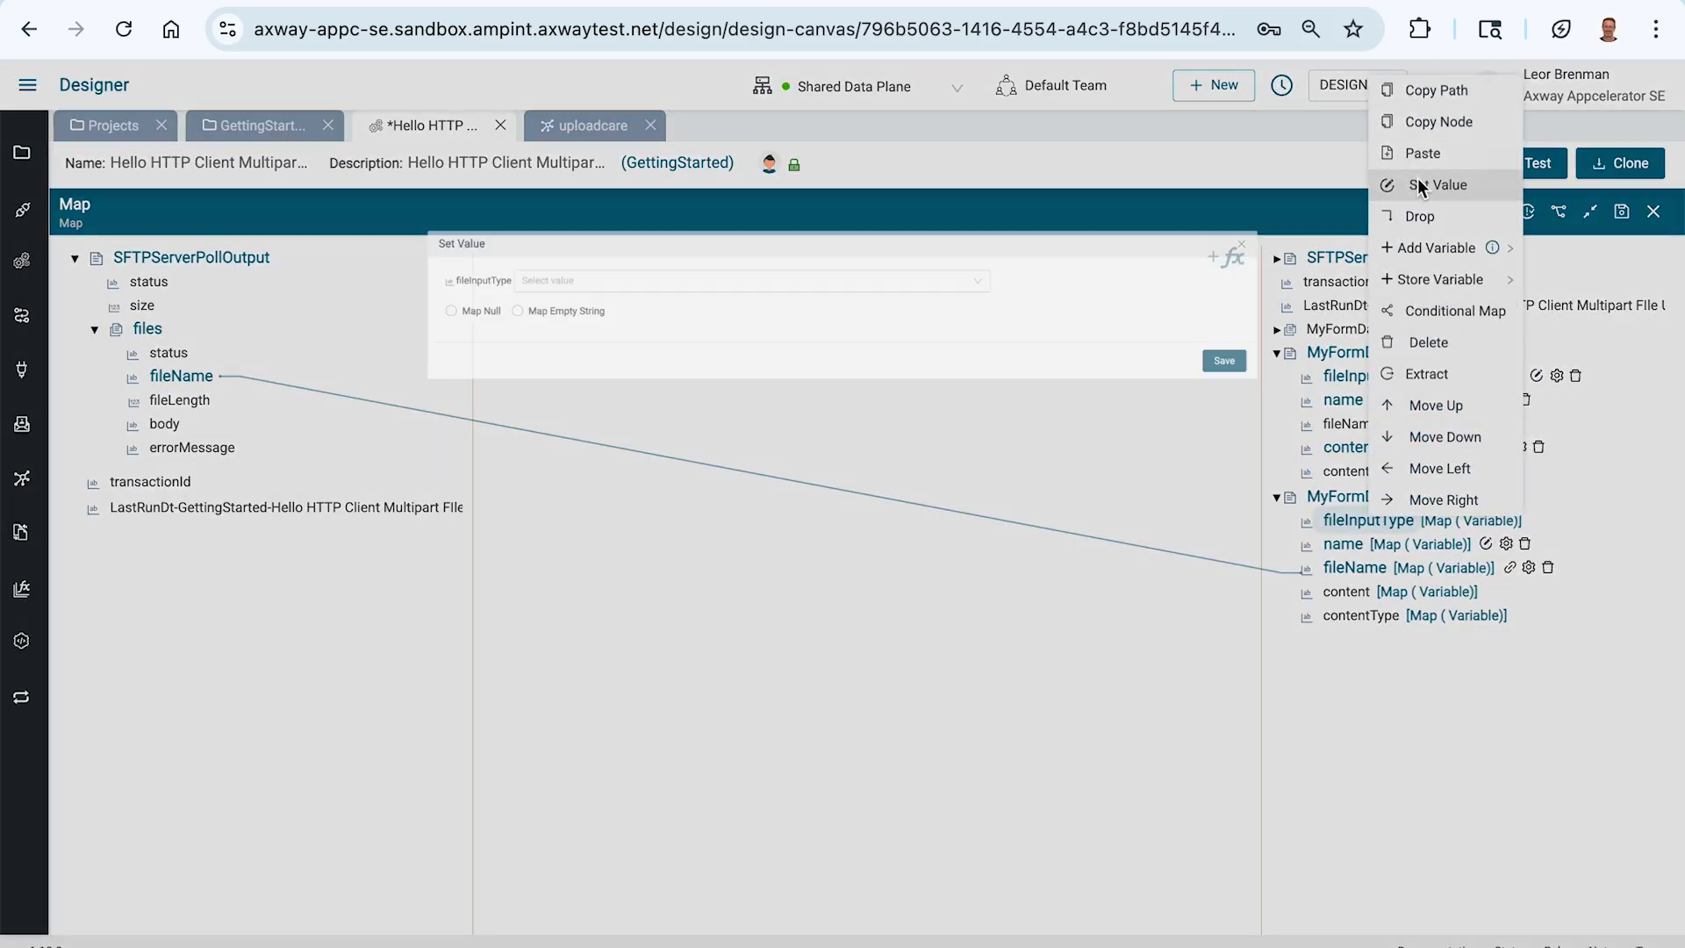
left_click(801, 189)
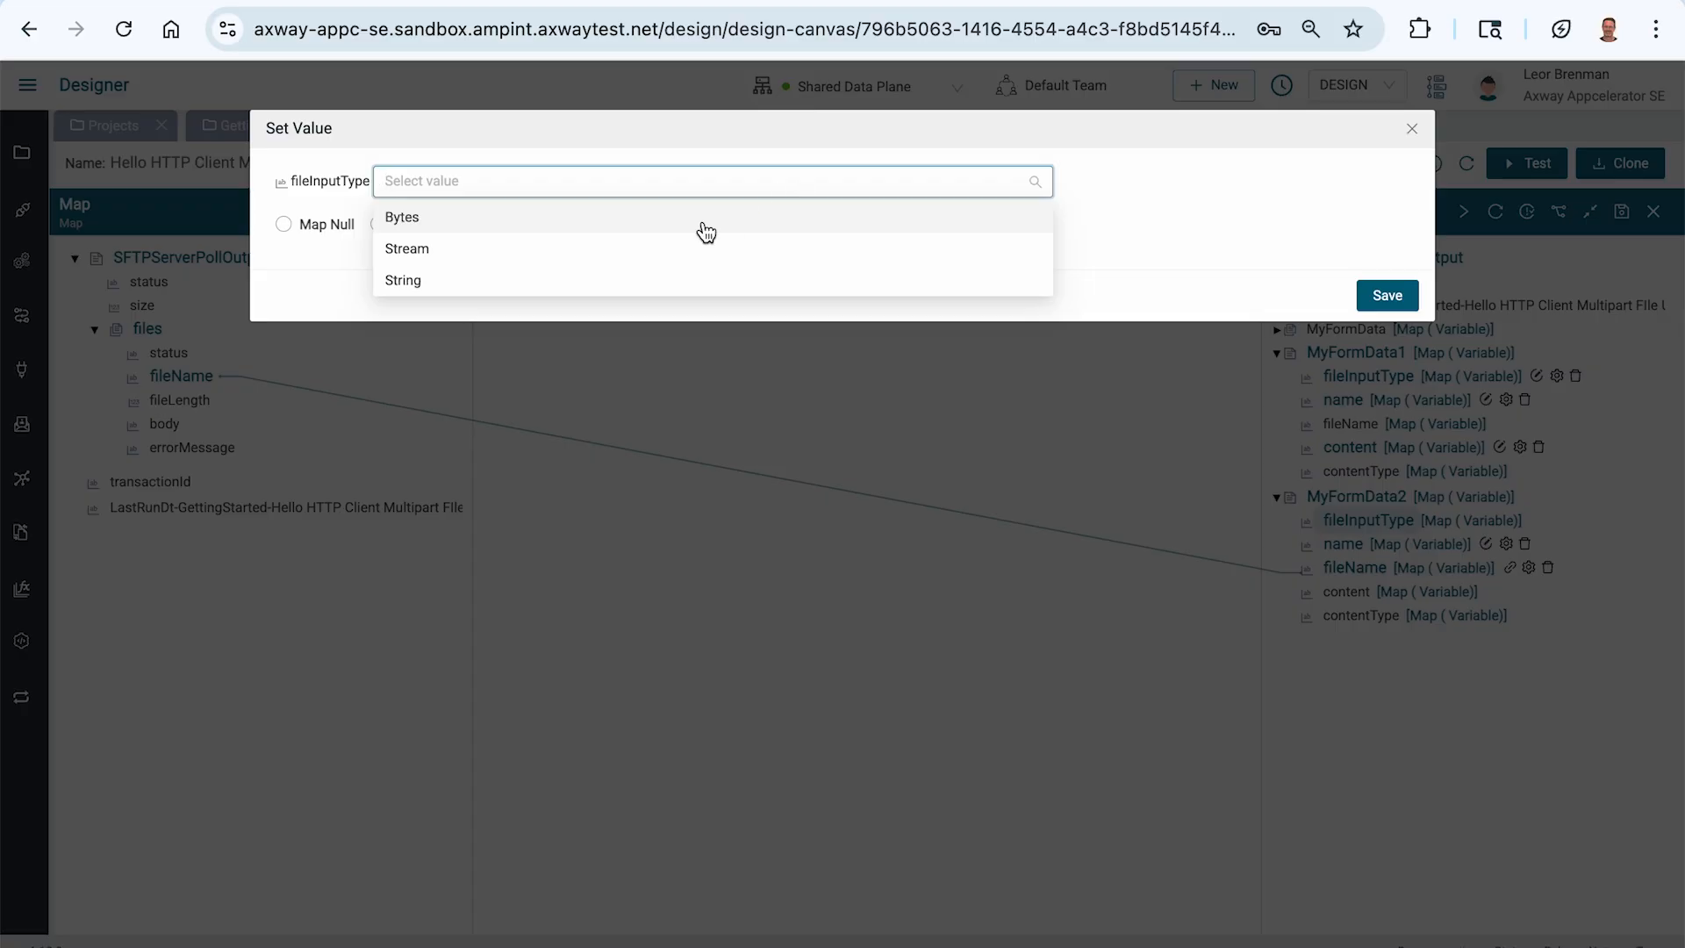
left_click(656, 225)
left_click(1388, 295)
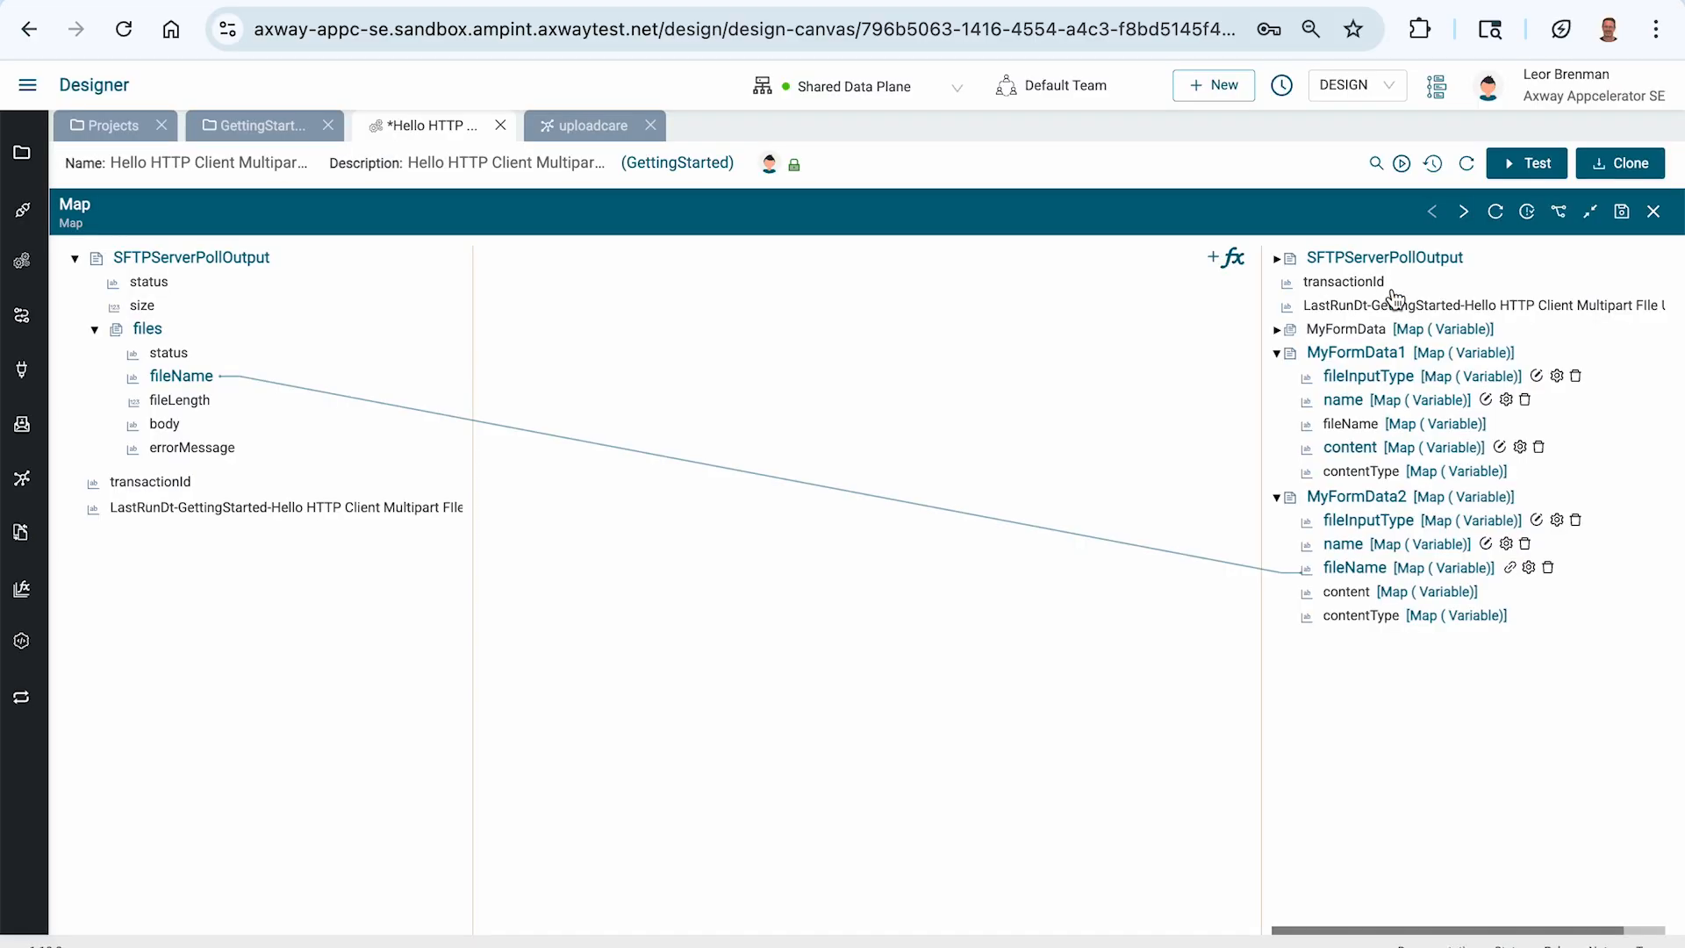
left_click(1622, 212)
left_click(1653, 214)
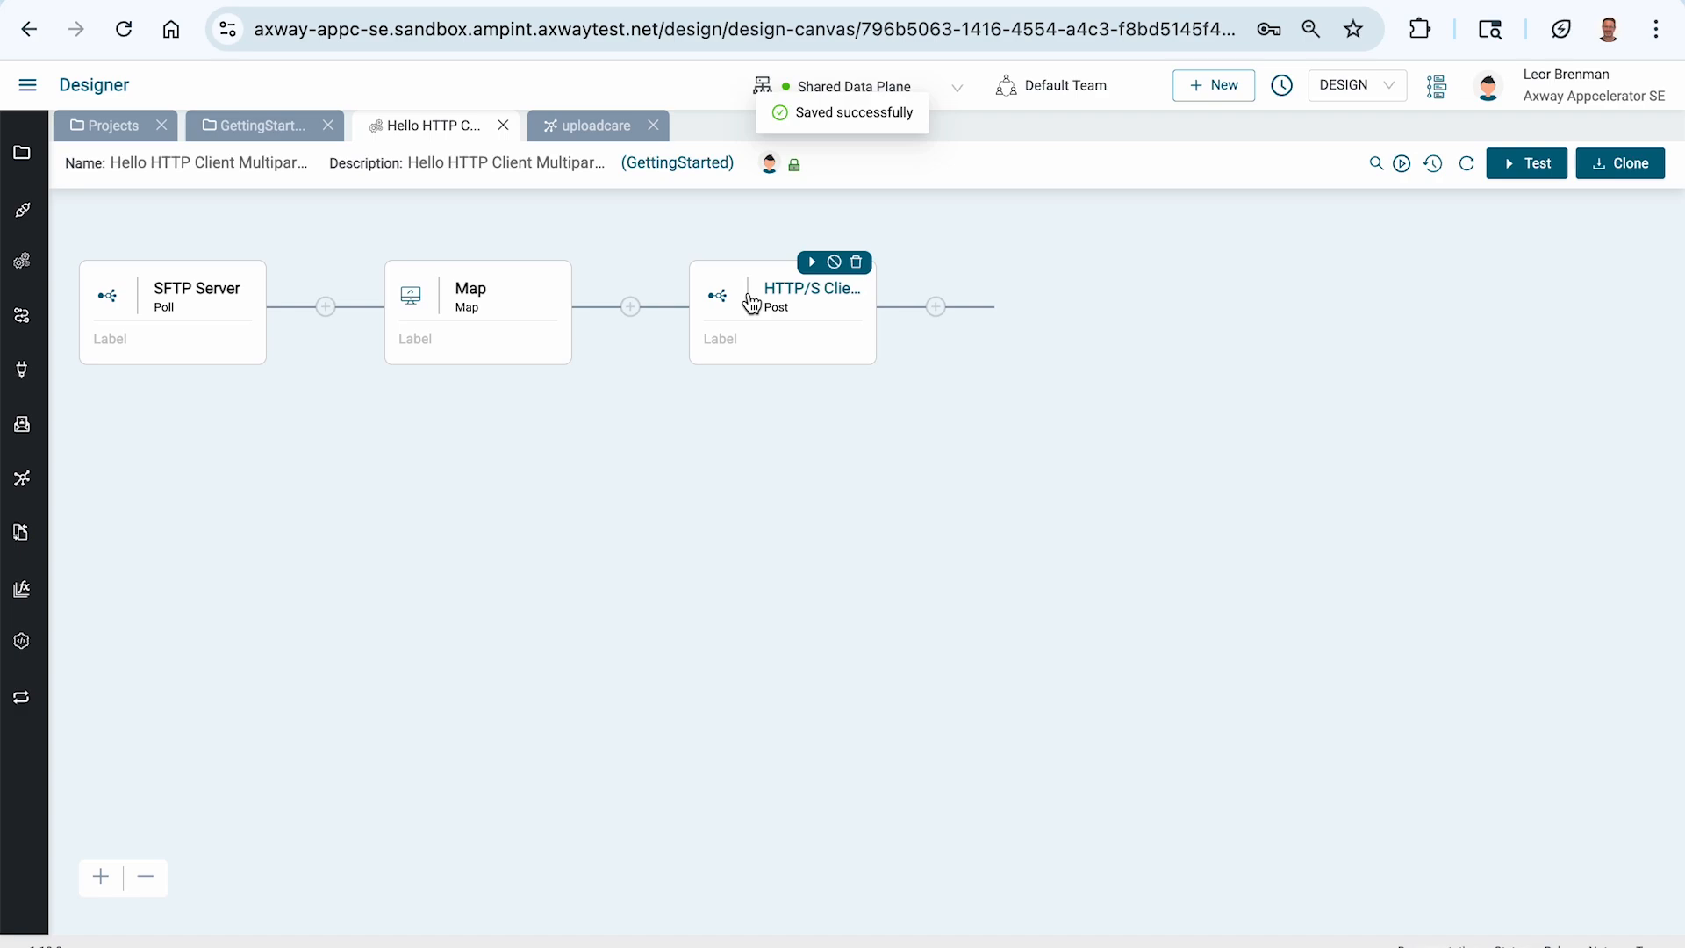
- Insert a second Map component between the existing Map and the HTTP/S Client Post
left_click(631, 308)
left_click(1493, 244)
type("map")
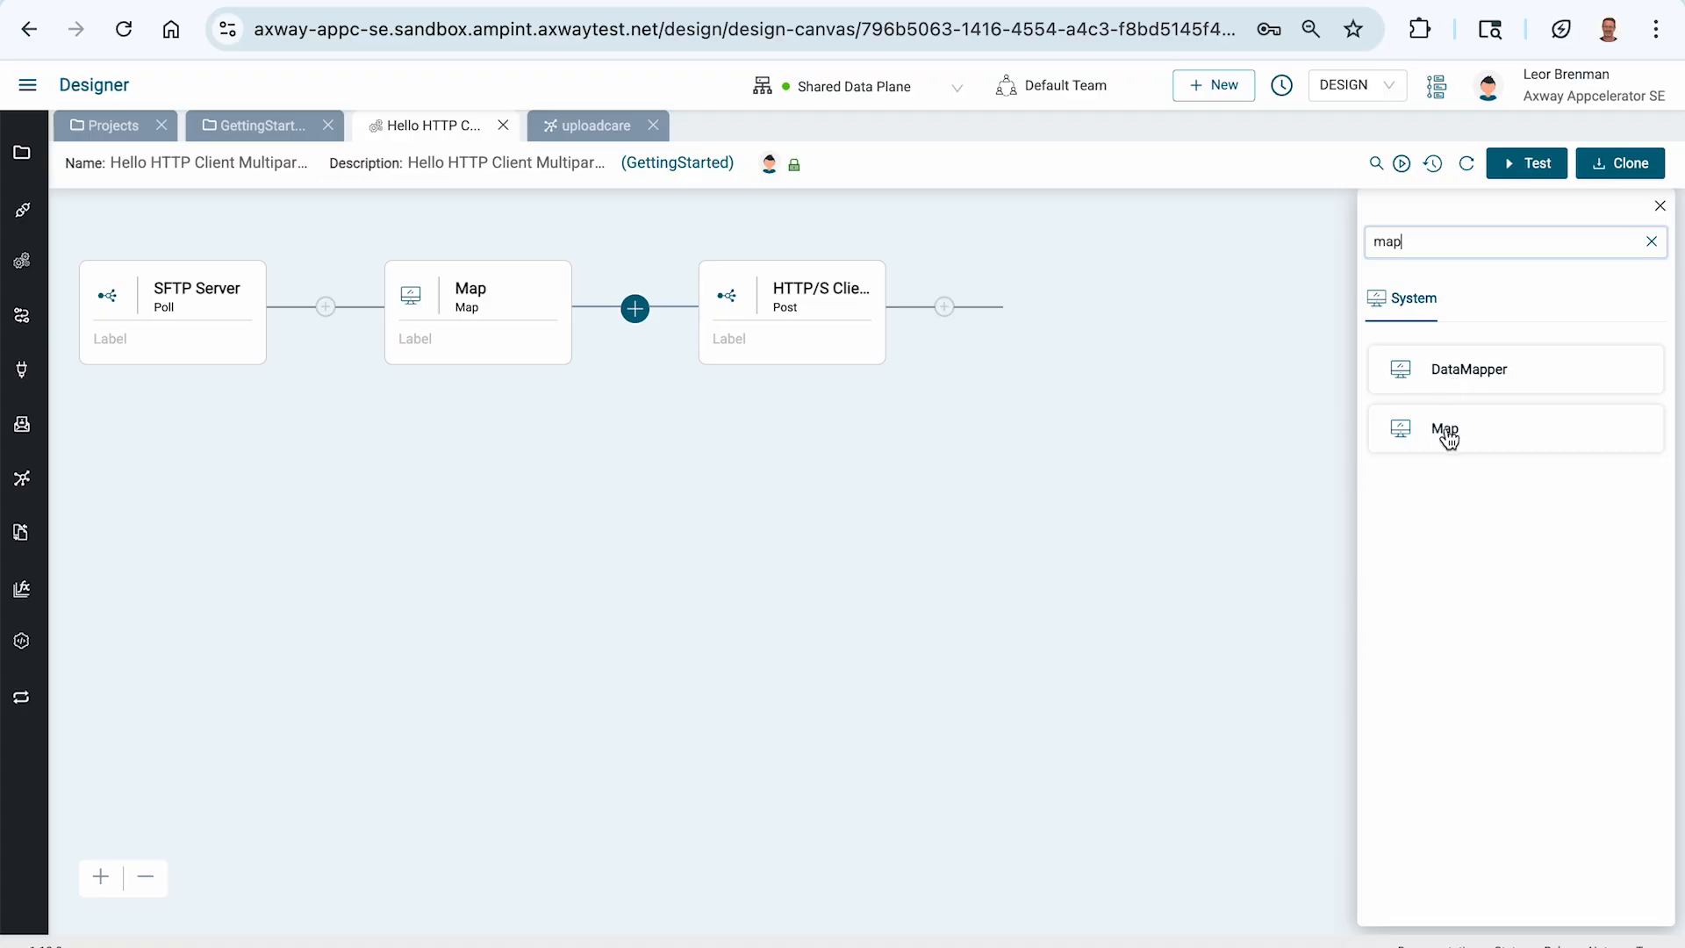
left_click(1442, 433)
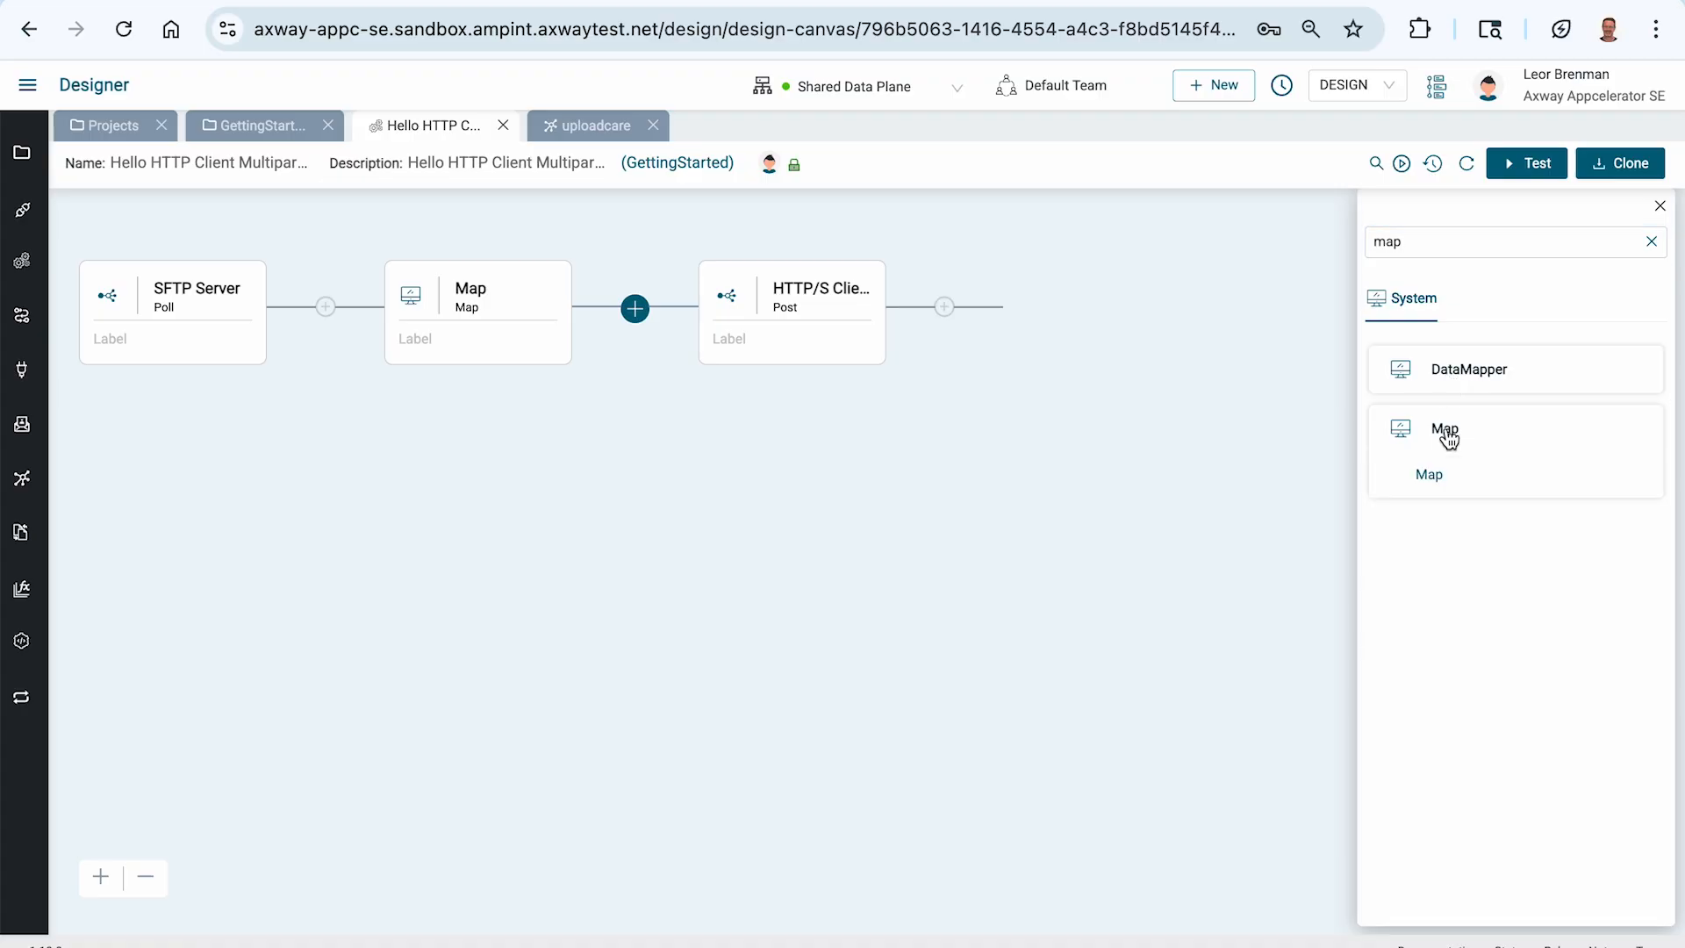
left_click(1429, 477)
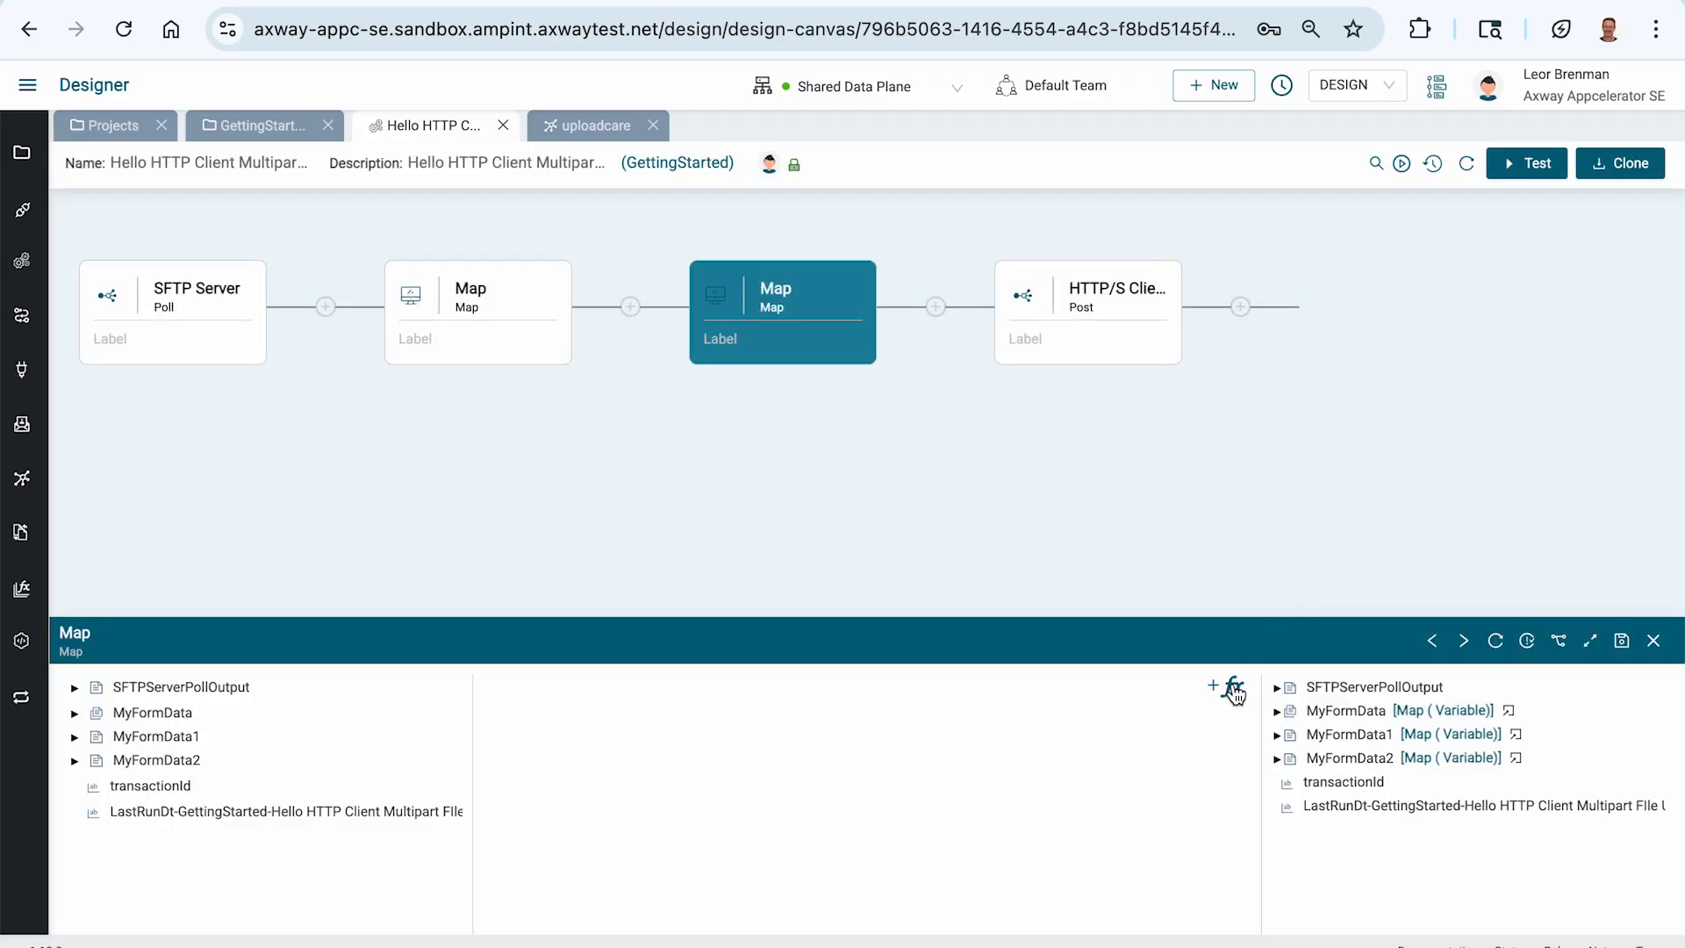
- Add the AppendList function to the second Map component
left_click(1217, 692)
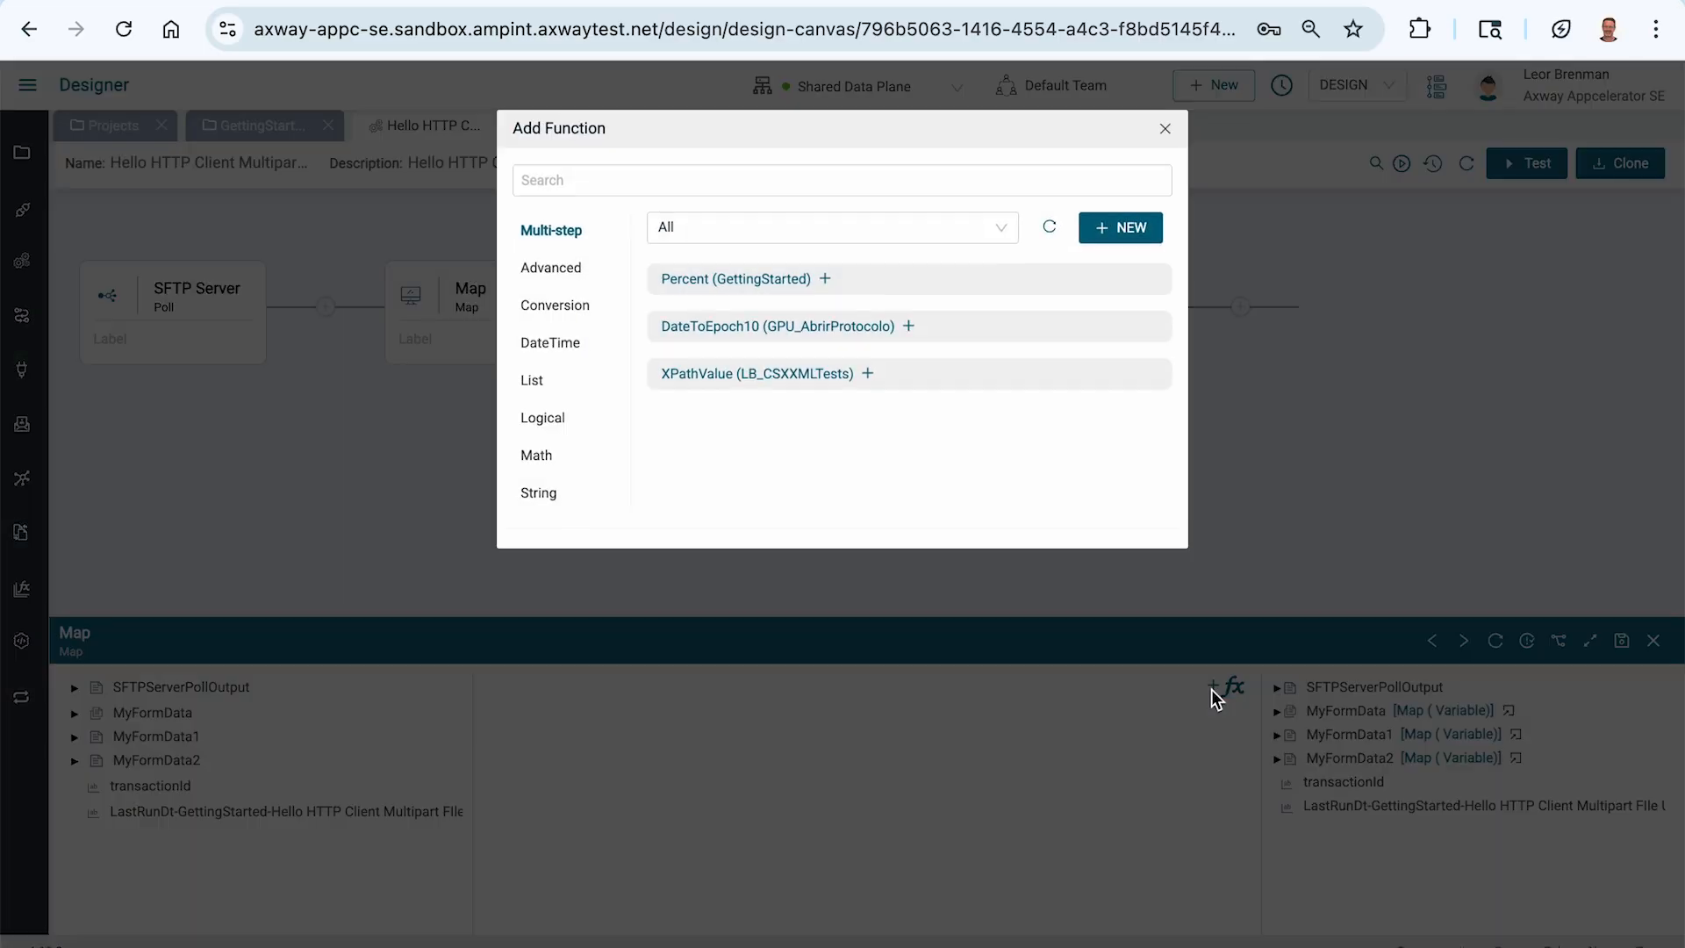
left_click(677, 179)
type("append")
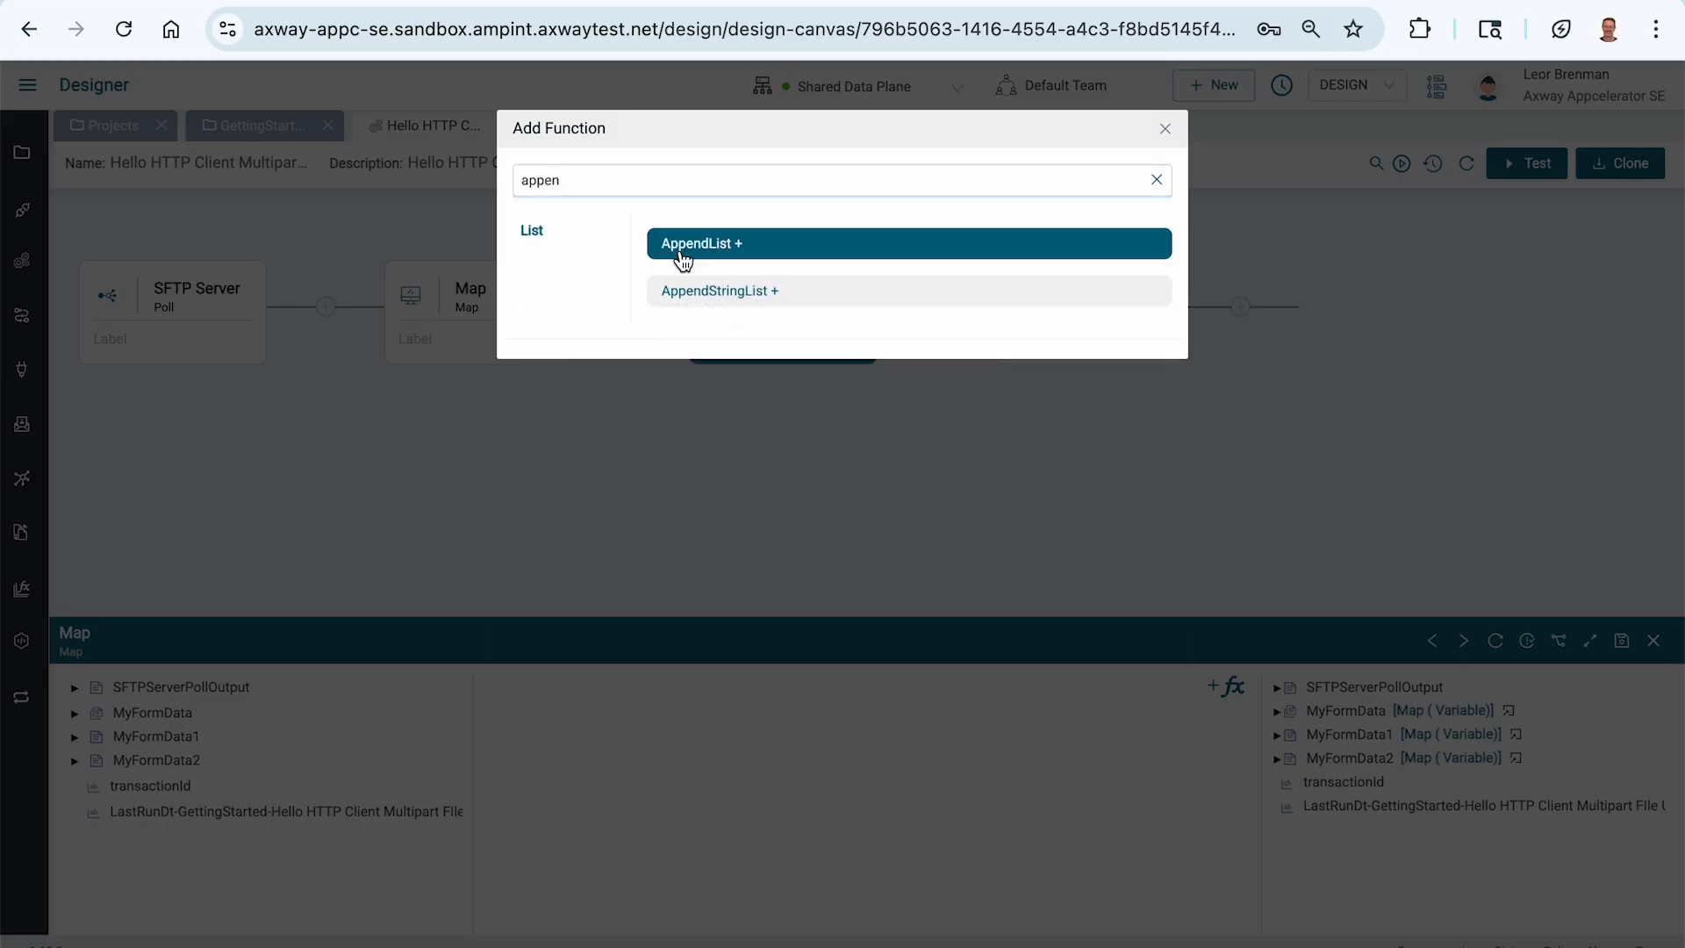
left_click(682, 250)
- Map MyFormData to AppendList's docList, its docList output back to MyFormData, and MyFormData1 to docIn, then save the second Map
mouse_move(189, 713)
left_mouse_down()
mouse_move(615, 801)
mouse_move(667, 769)
left_mouse_up()
left_click_drag(935, 769, 1334, 711)
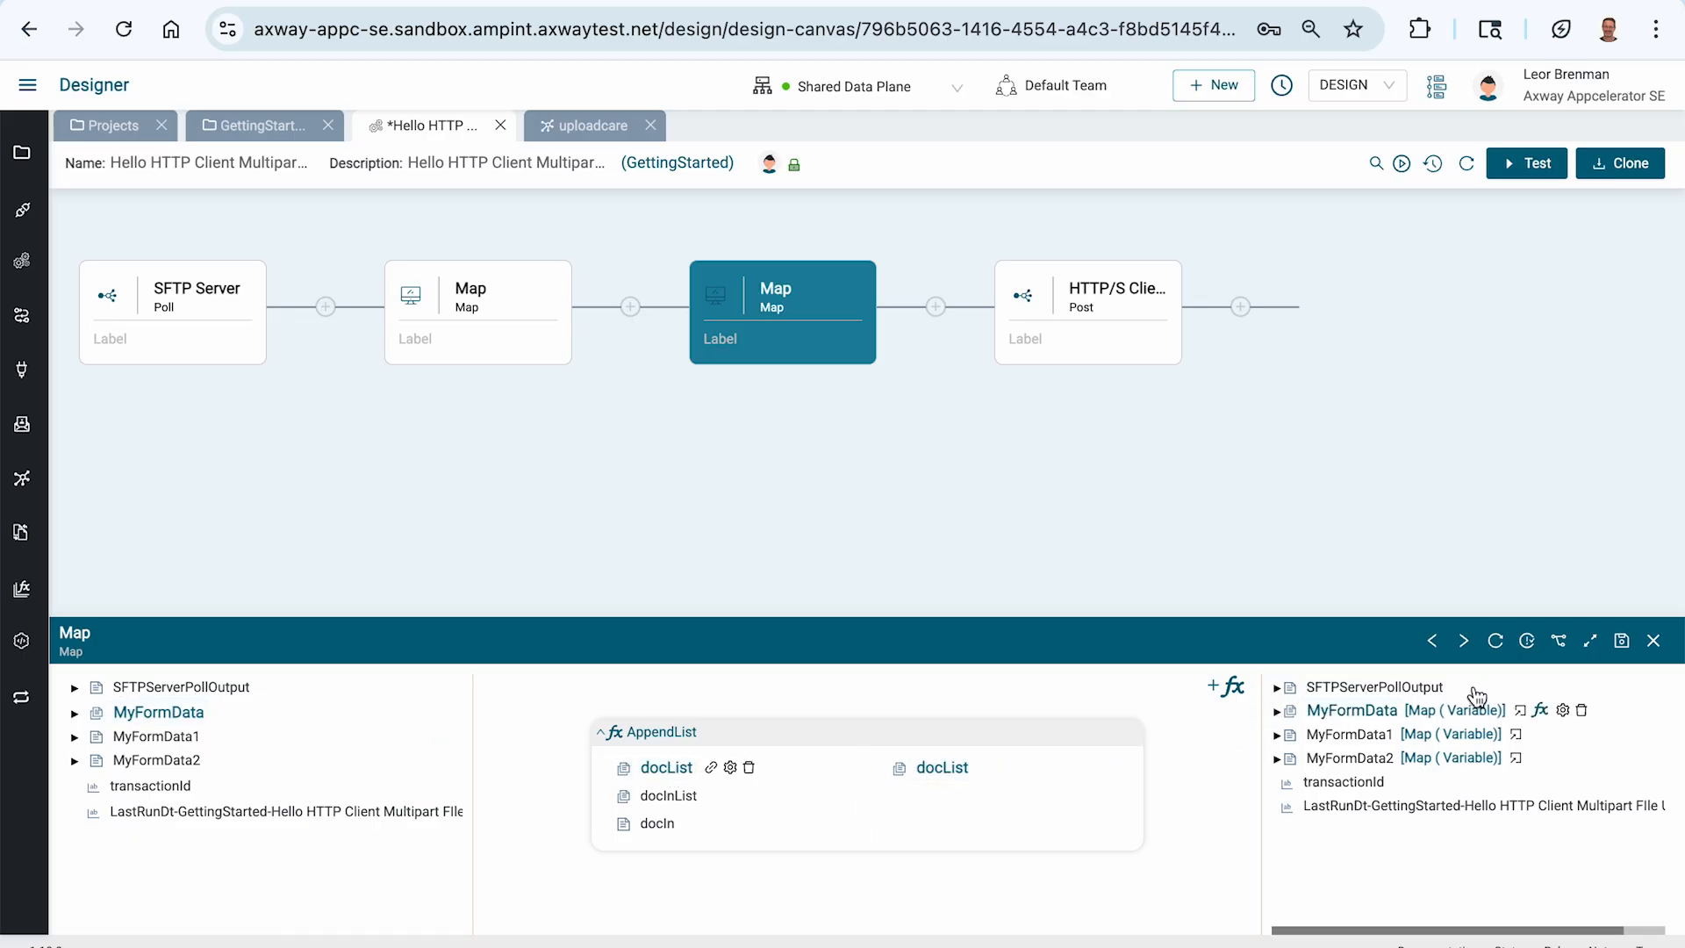
left_click(1598, 641)
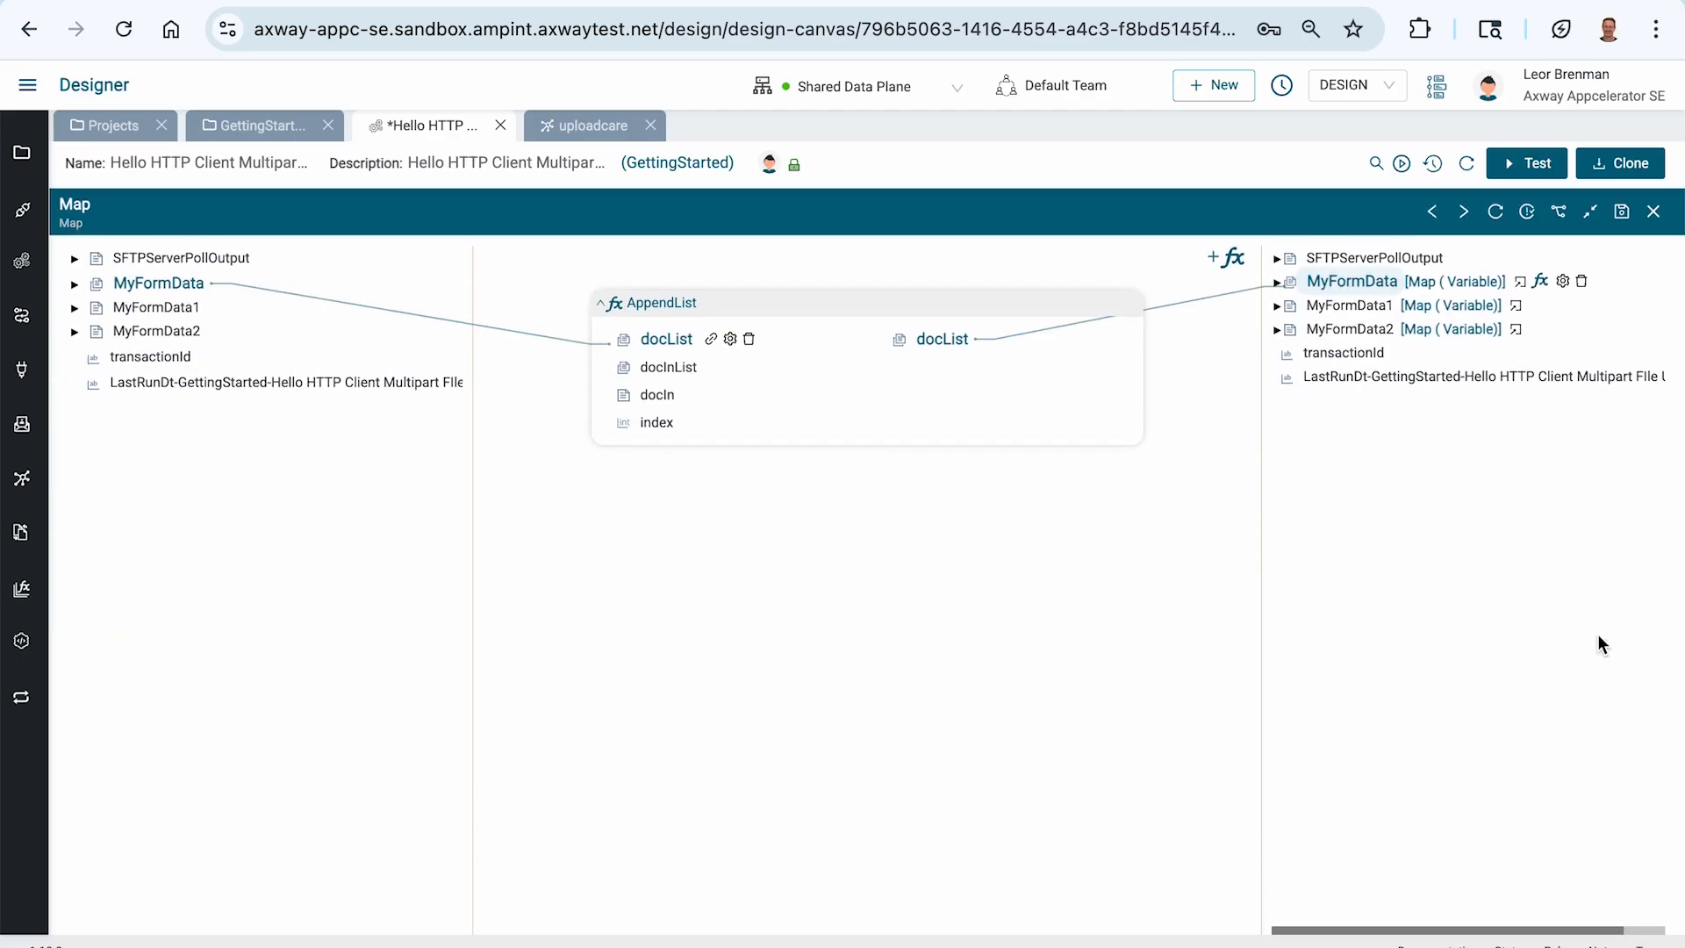
left_click_drag(173, 309, 646, 401)
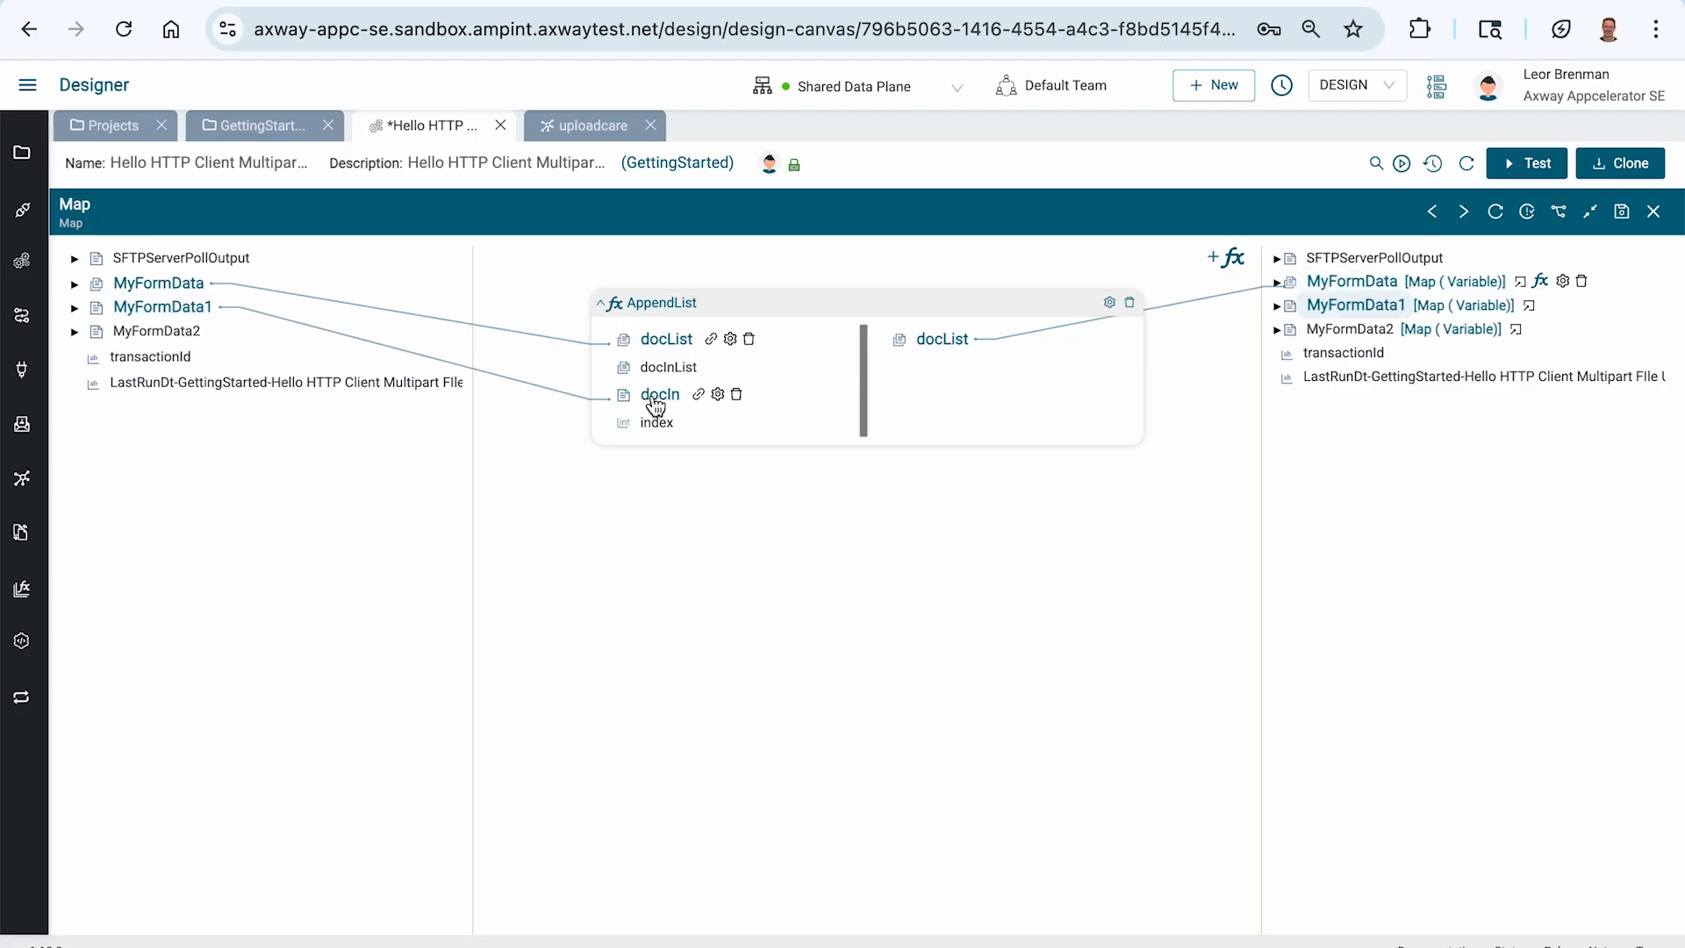
left_click(1623, 213)
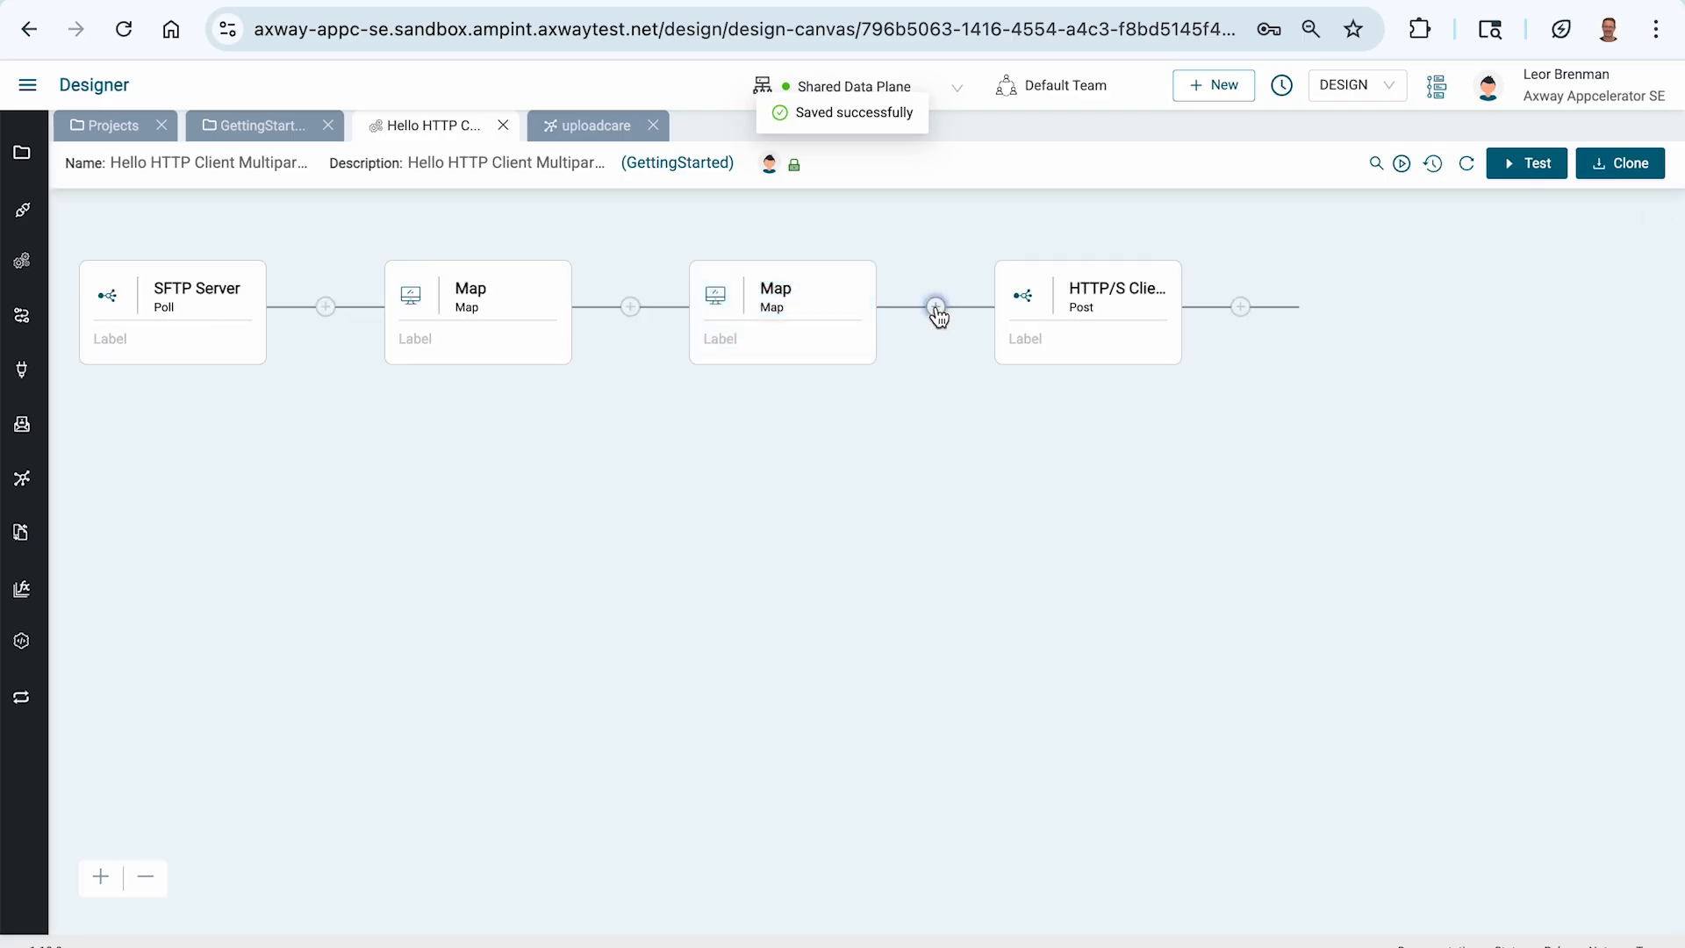
- Insert a third Map component between the second Map and the HTTP/S Client Post
left_click(936, 309)
left_click(1426, 239)
type("map")
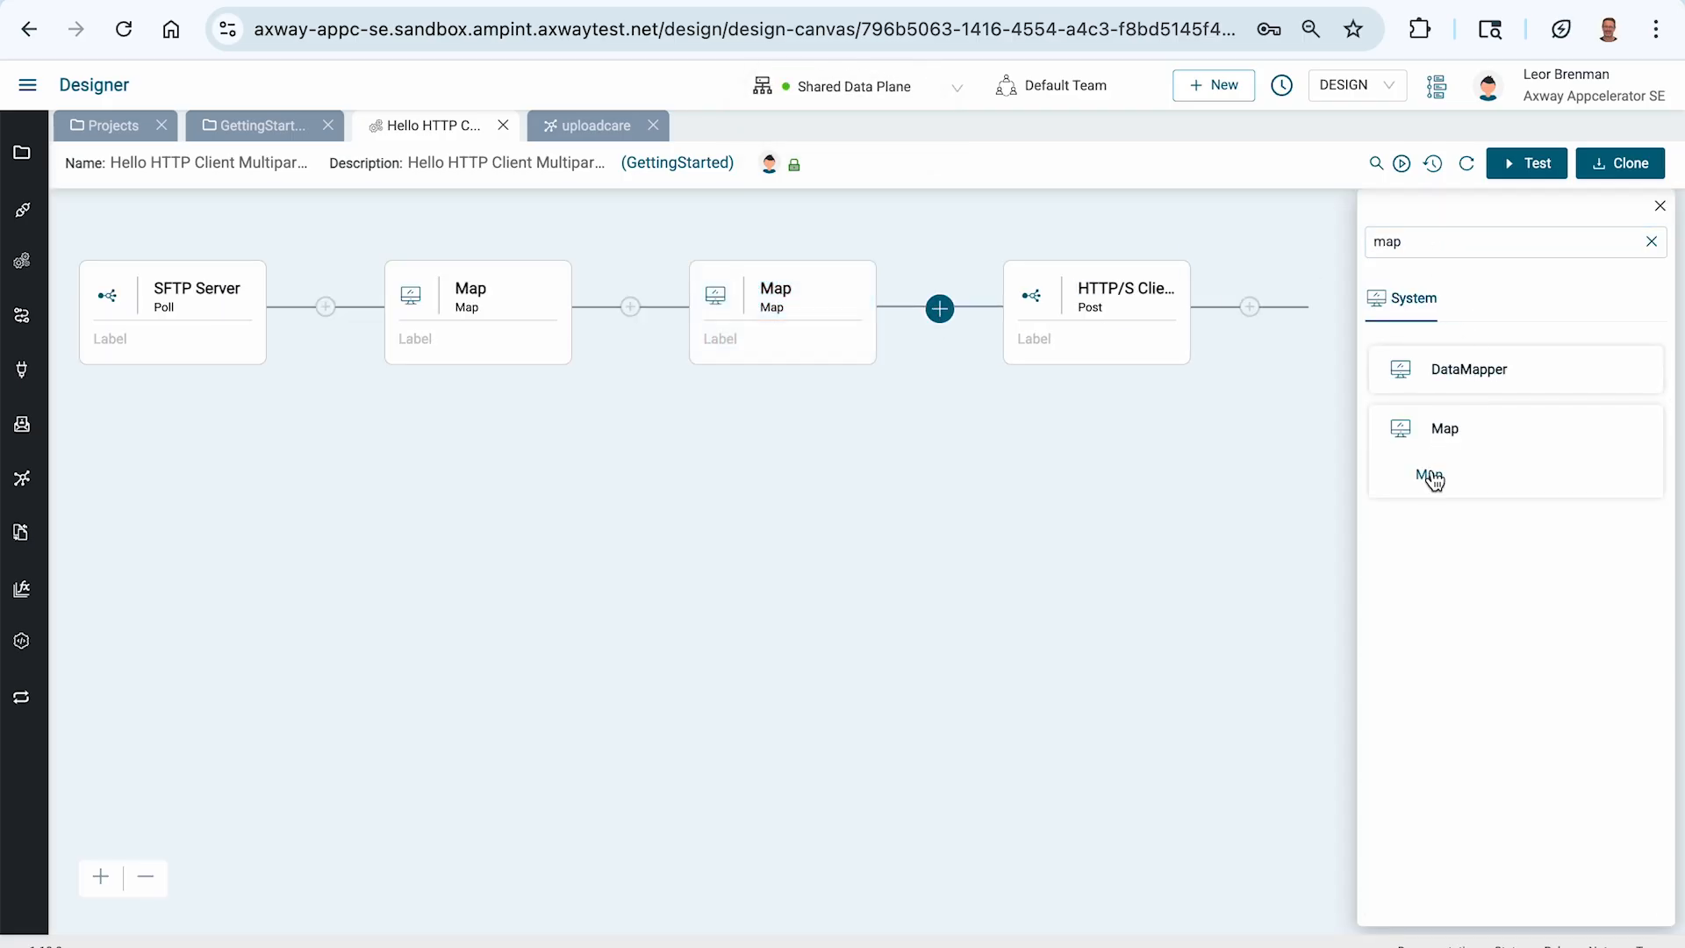
left_click(1432, 476)
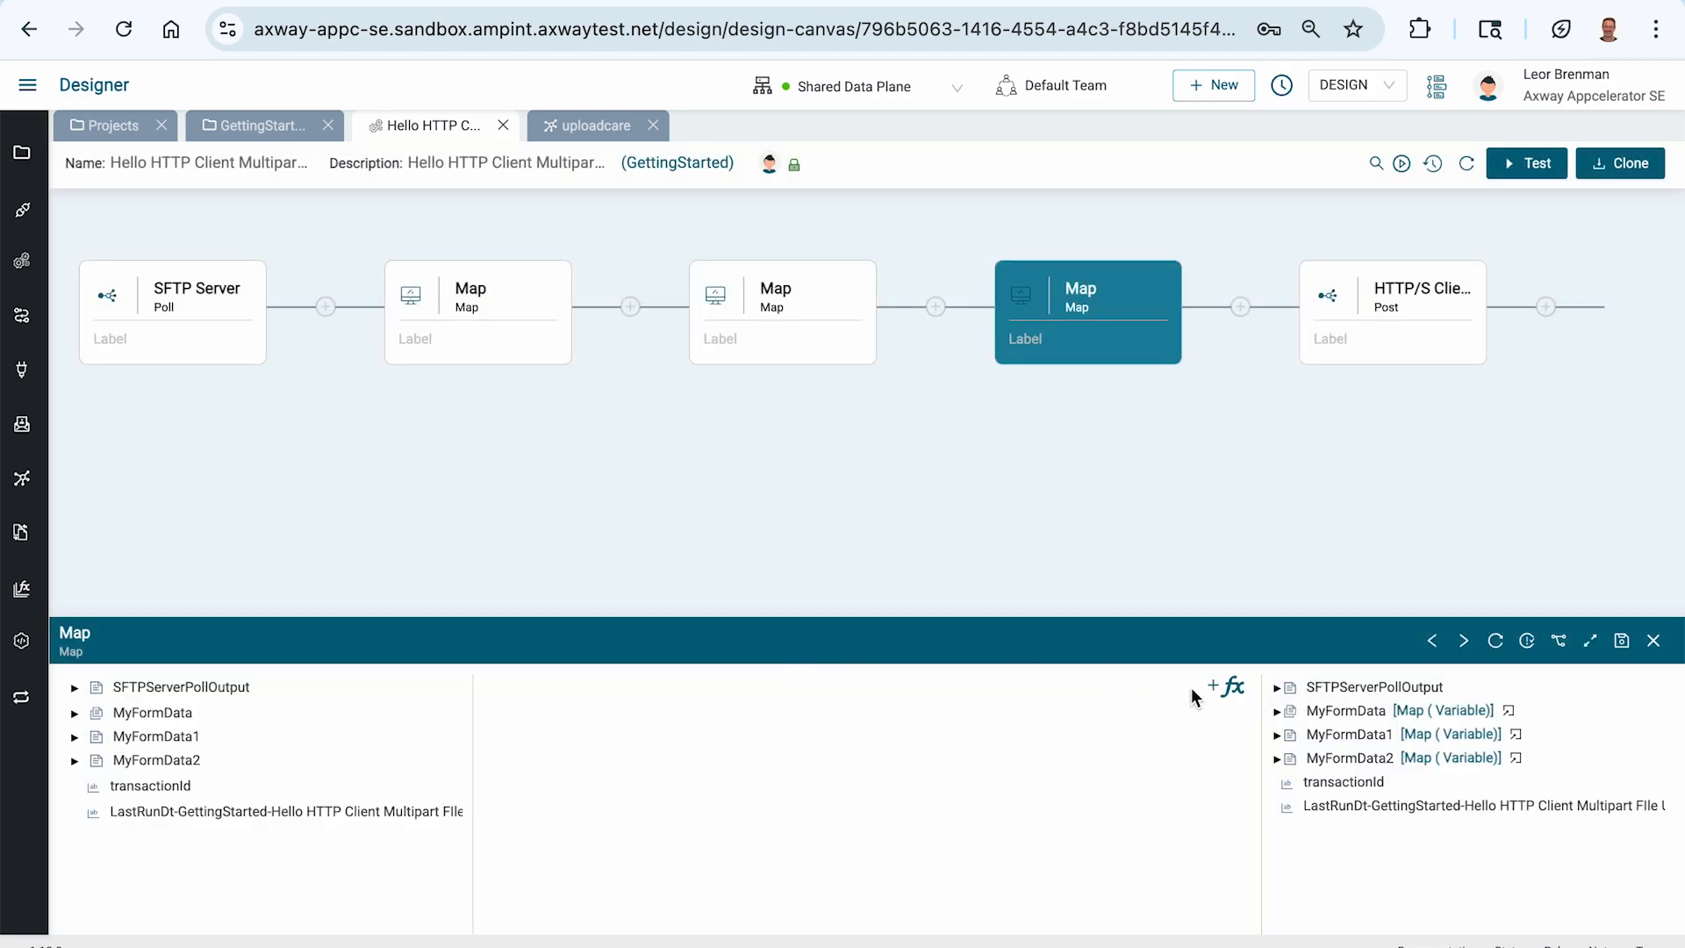
- Add the AppendList function to the third Map component
left_click(1216, 687)
left_click(768, 187)
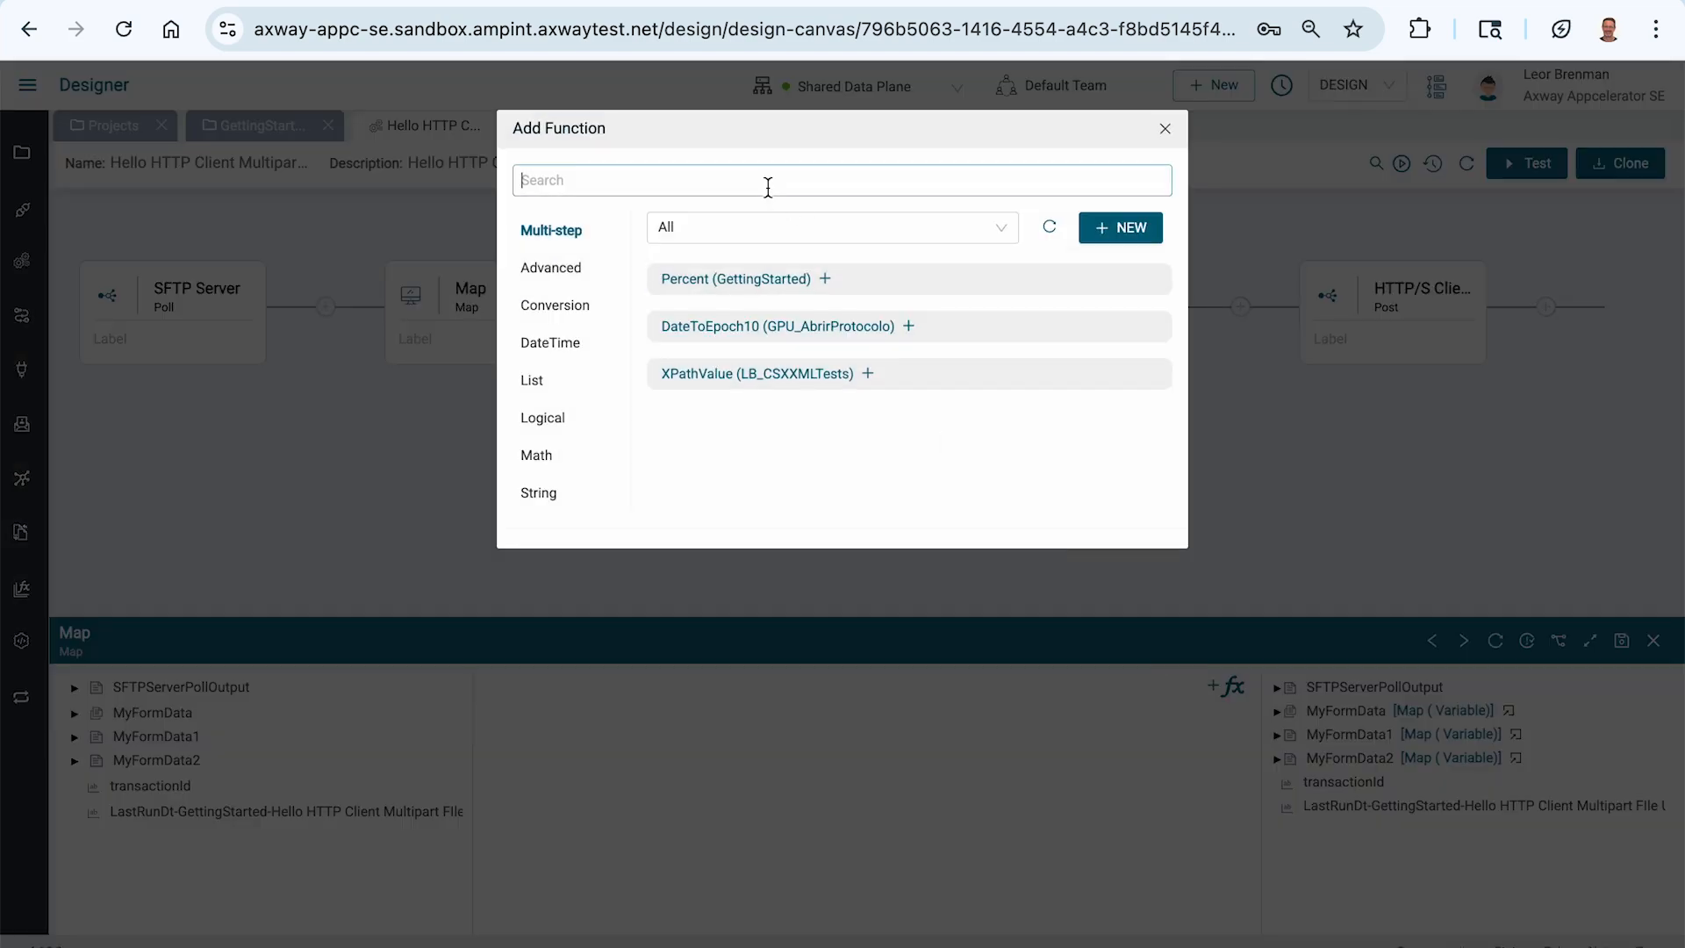
type("append")
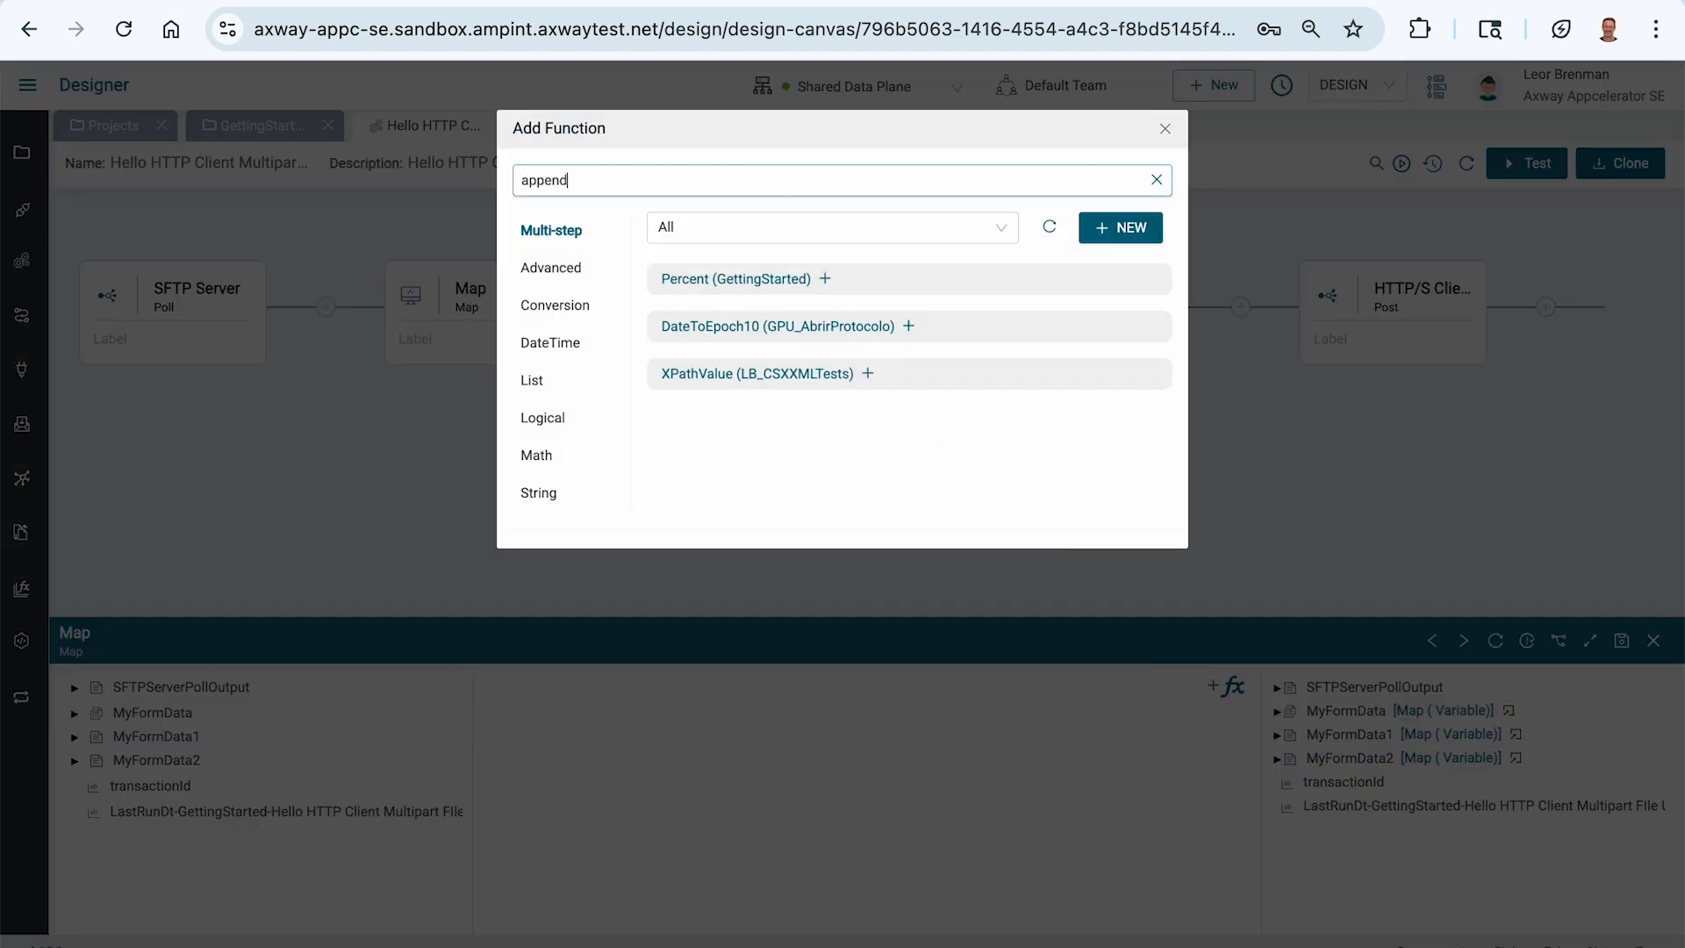
left_click(739, 242)
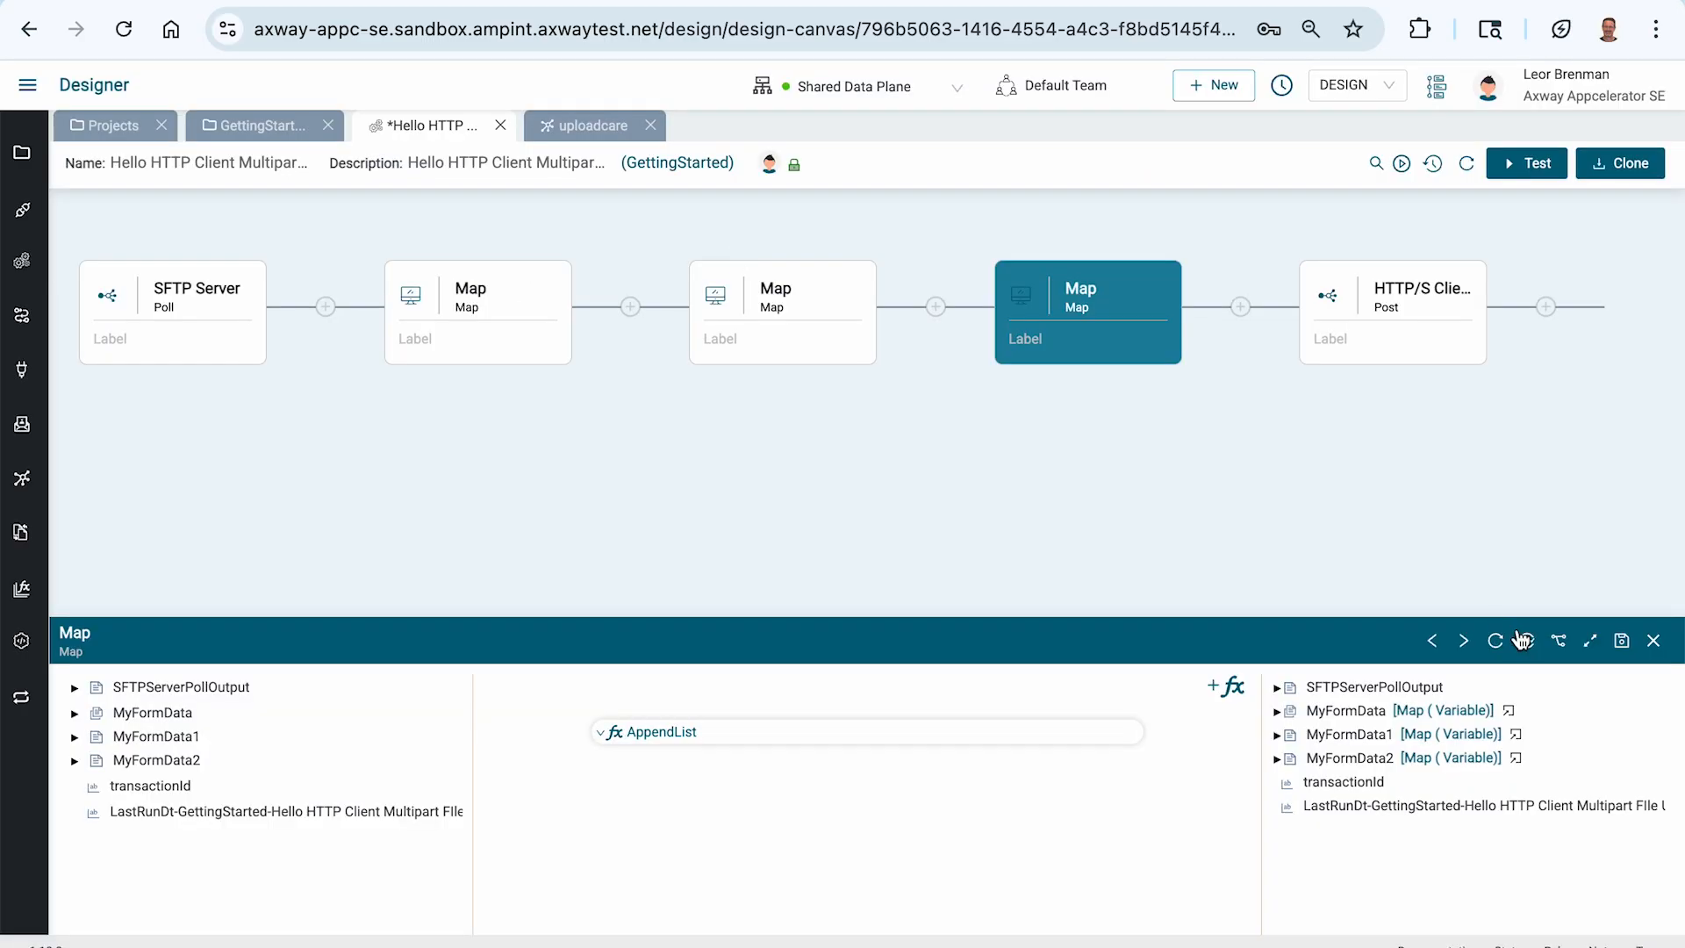
- Map MyFormData to AppendList's docList, its docList output back to MyFormData, and MyFormData2 to docIn, then save and close the third Map
left_click(1589, 640)
left_click_drag(189, 285, 654, 341)
left_click_drag(955, 338, 1332, 294)
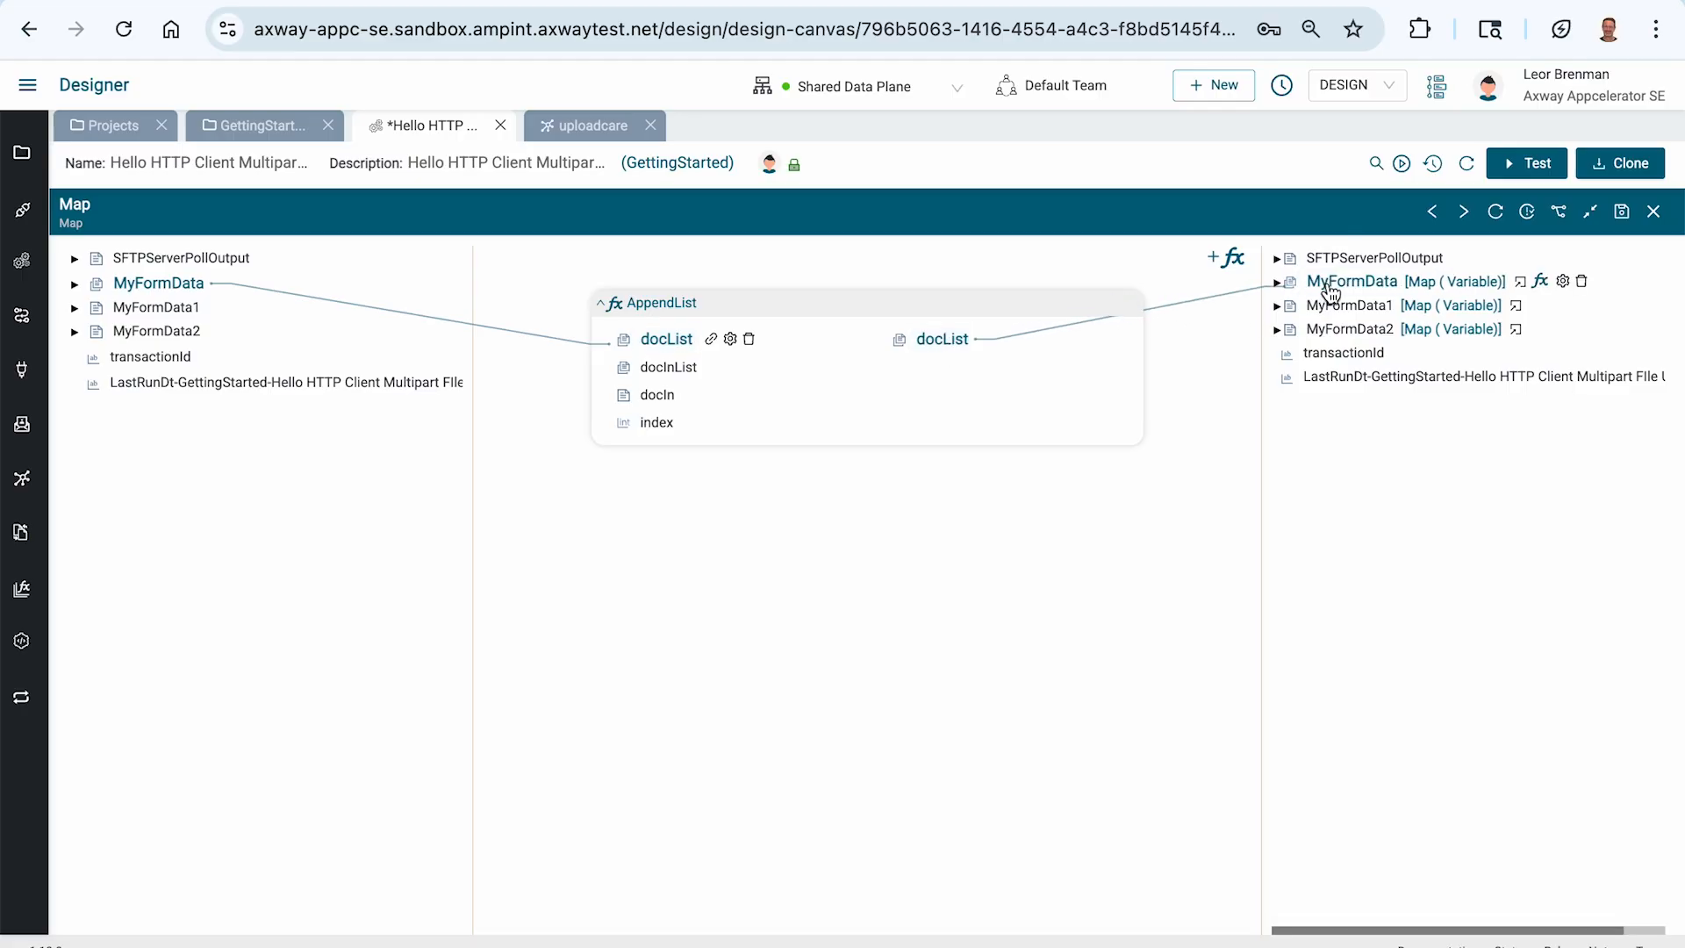
left_click_drag(208, 330, 654, 395)
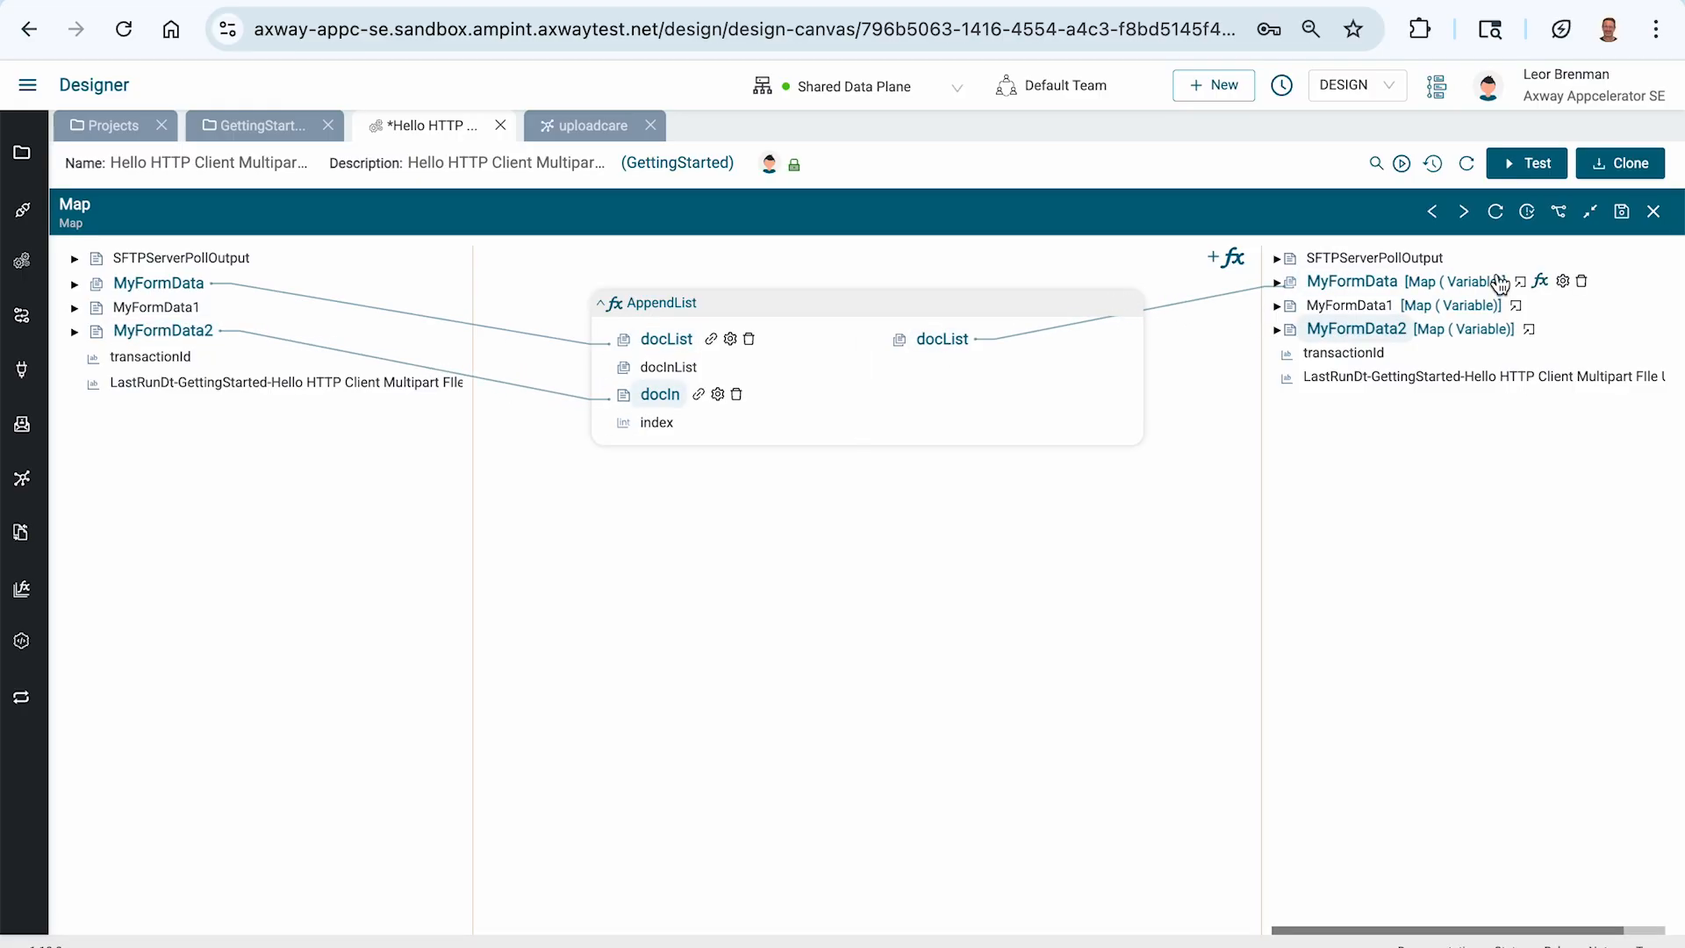
left_click(1622, 212)
left_click(1653, 210)
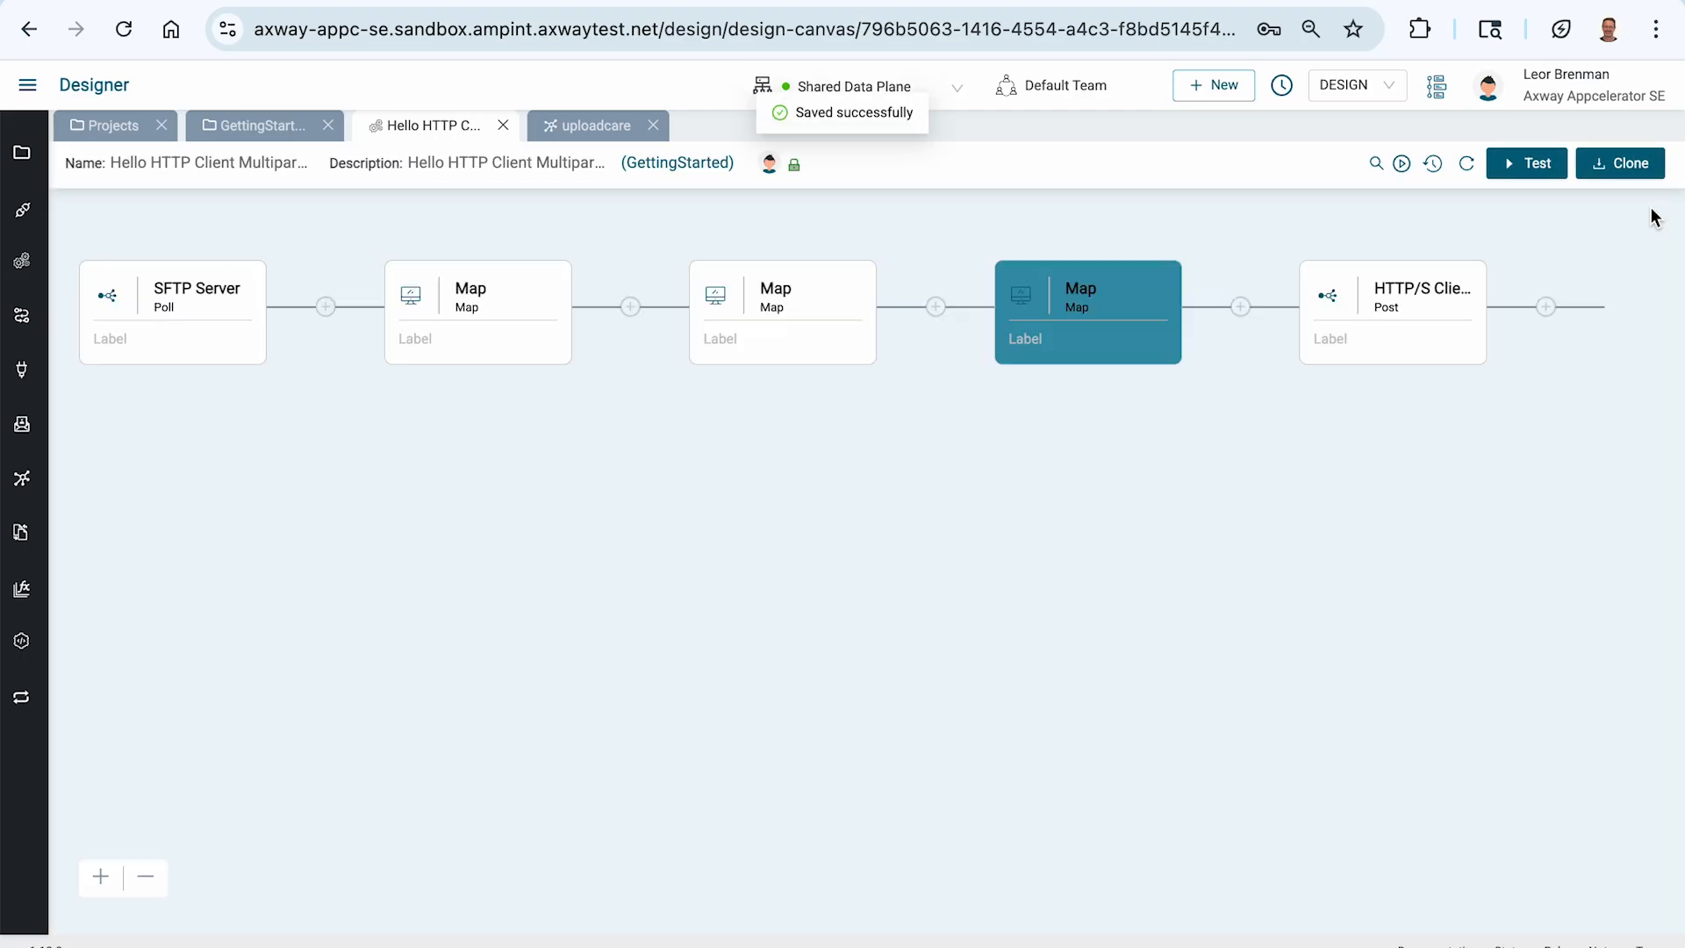
- In the HTTP/S Client Post, map MyFormData to the formData of HTTPSPostInput and save the component
left_click(1405, 301)
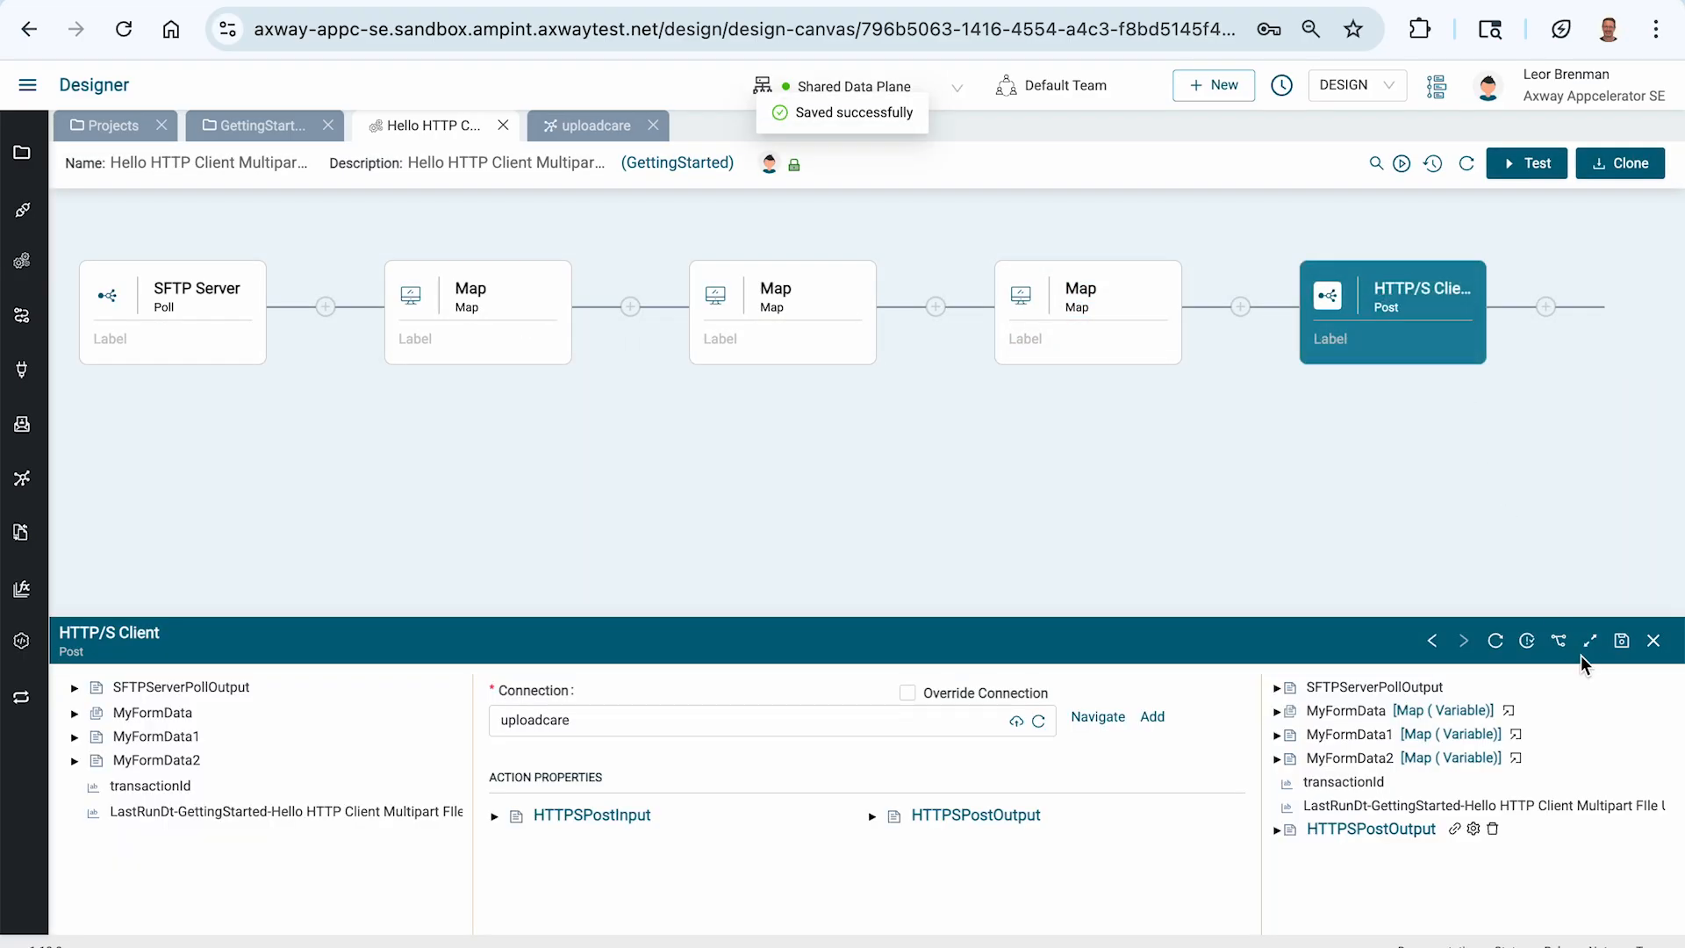
left_click(1591, 642)
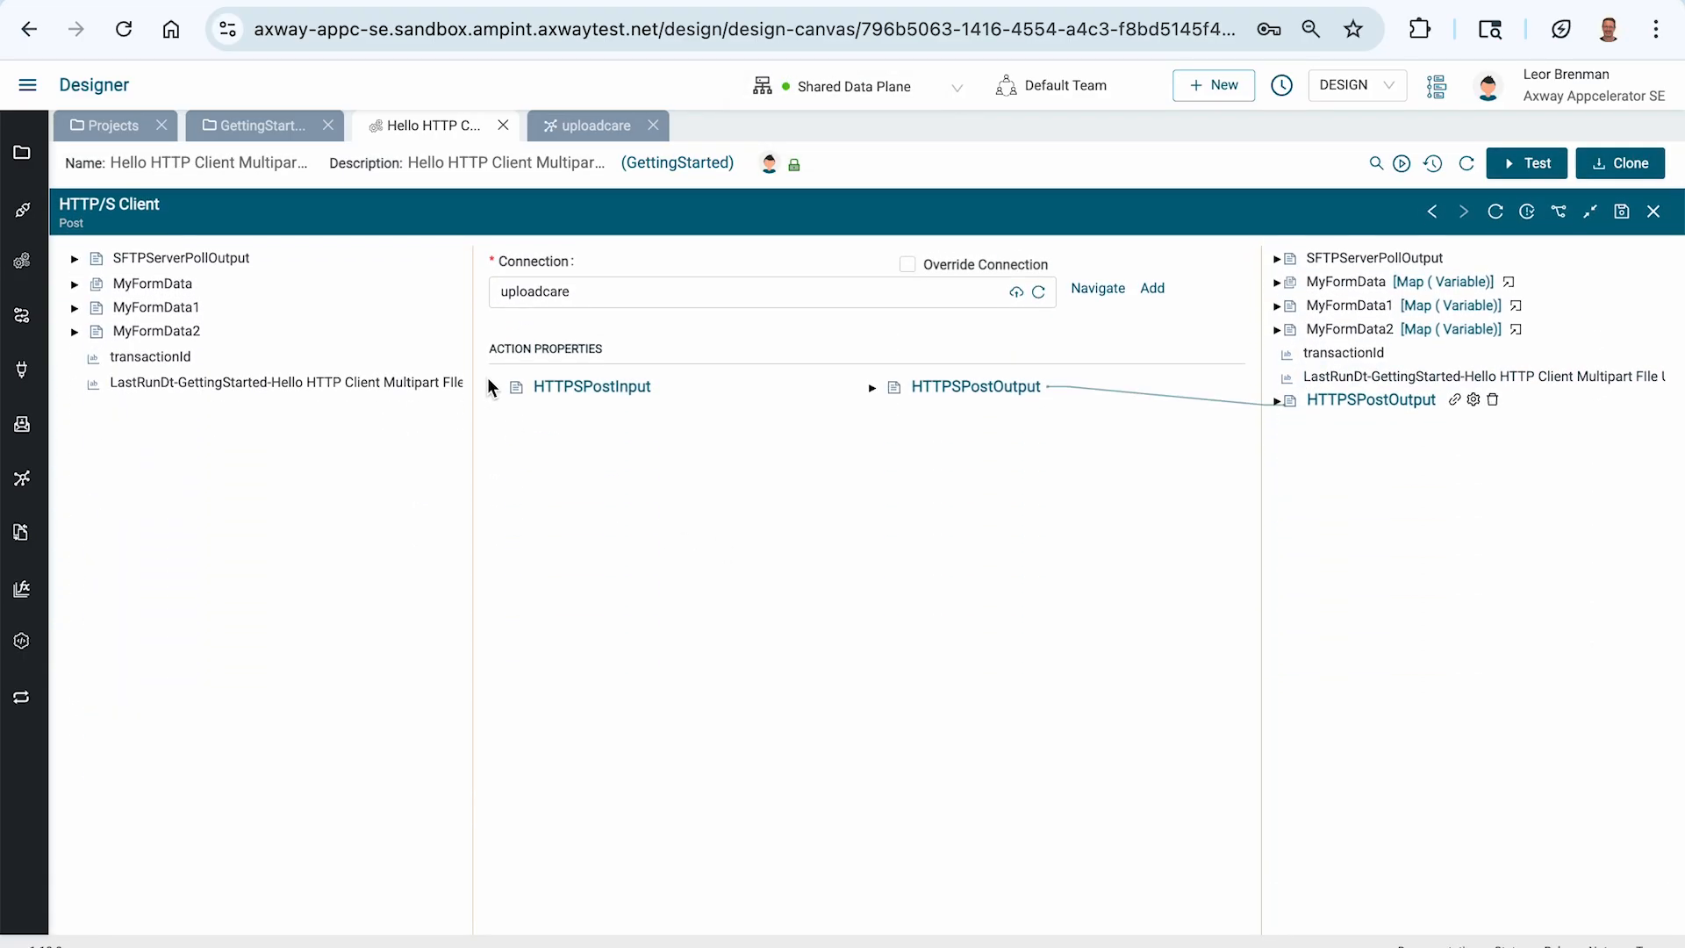
left_click(494, 388)
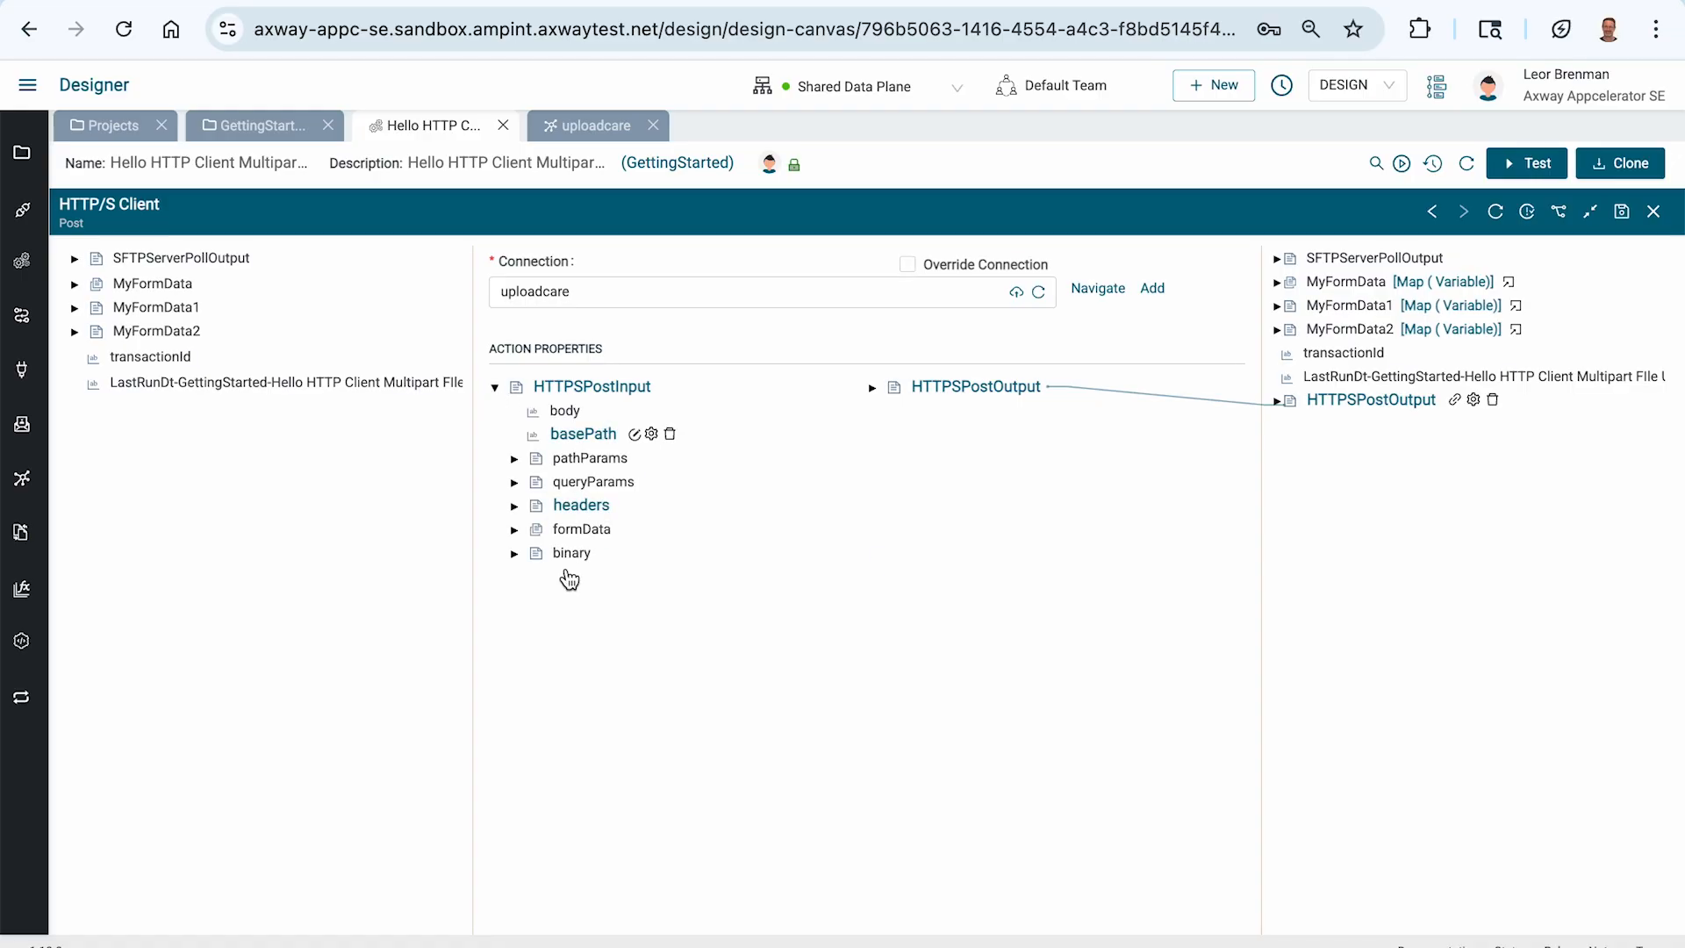
left_click(515, 507)
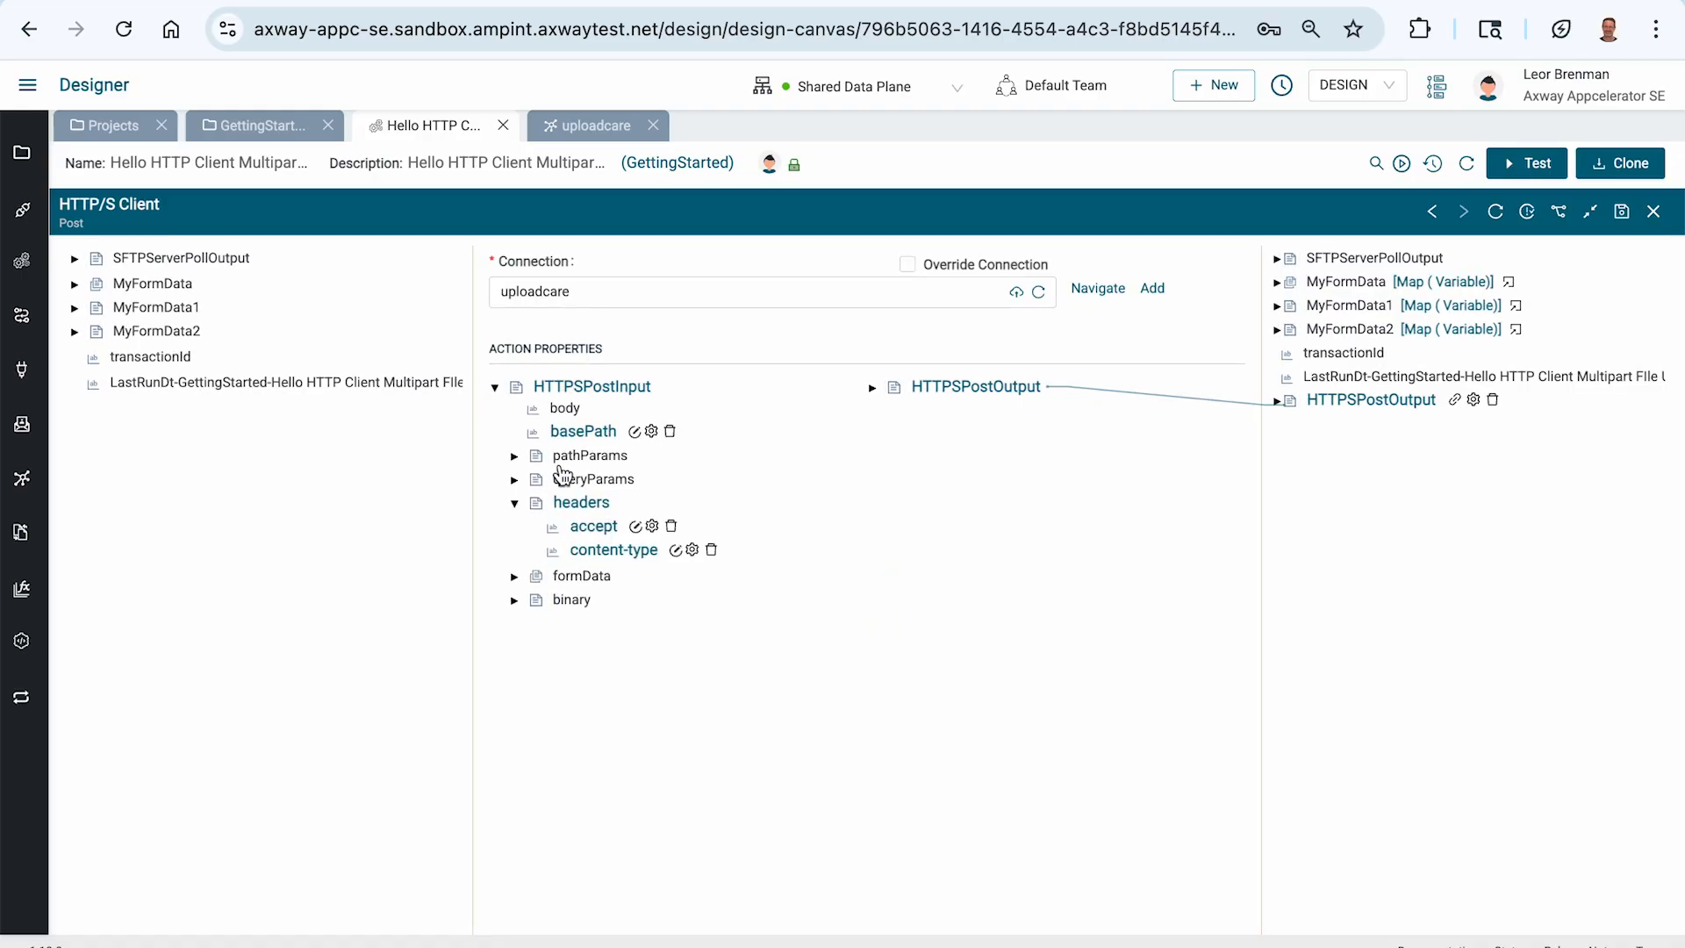
left_click_drag(186, 287, 575, 576)
left_click(1621, 213)
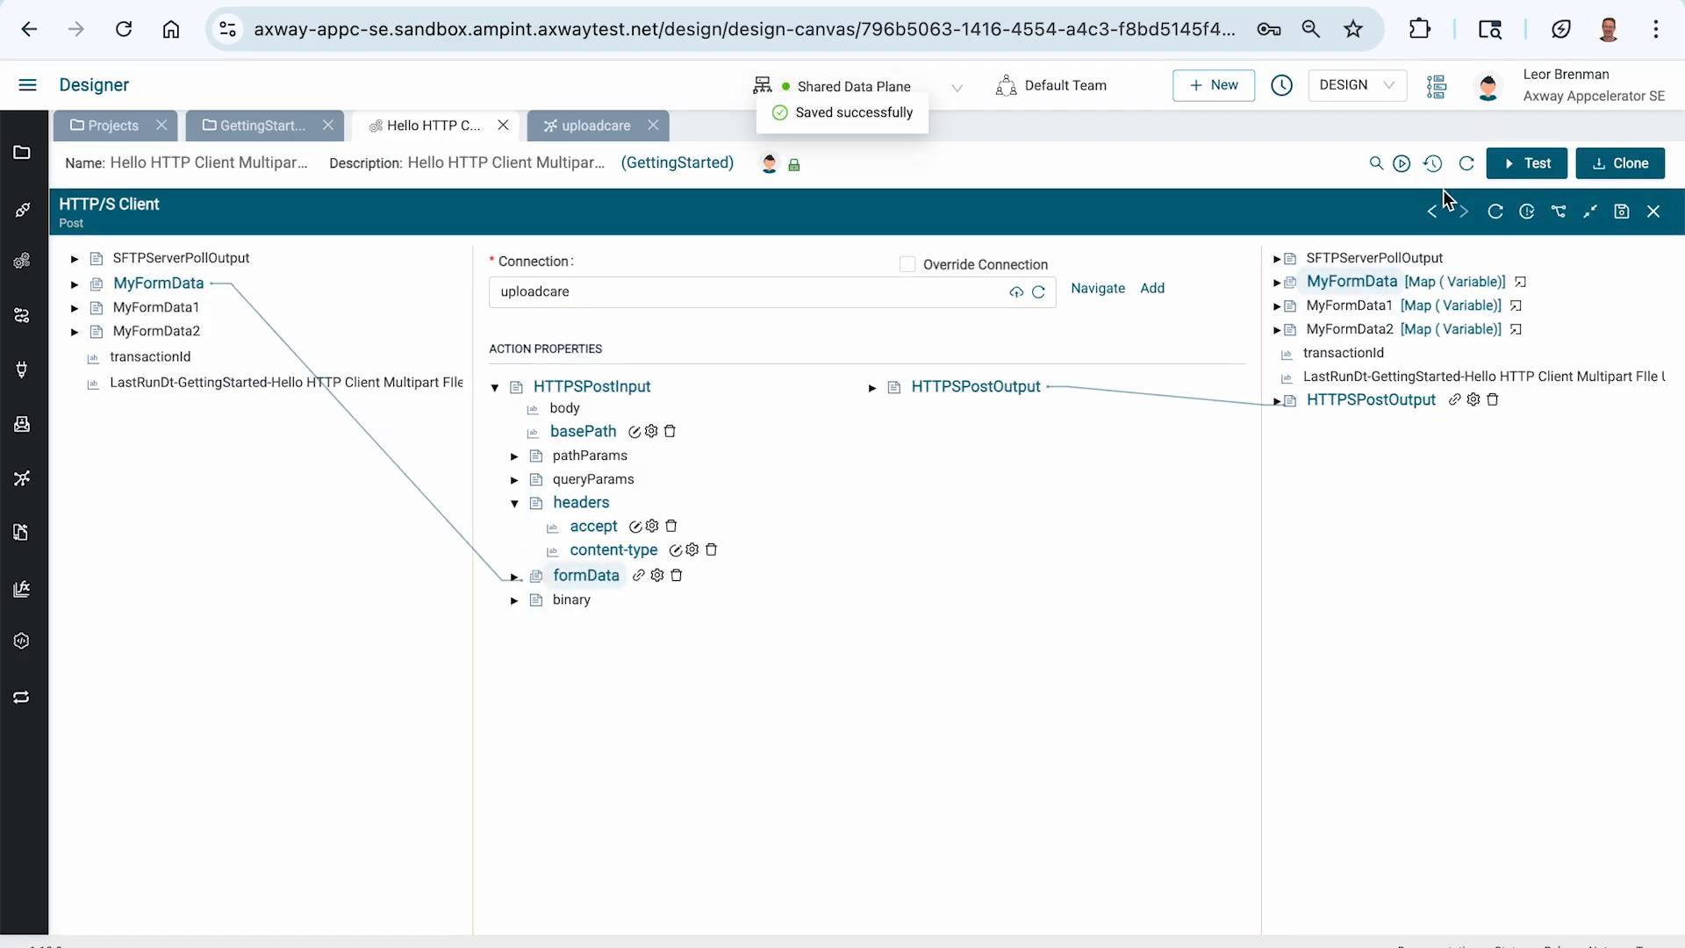
- Activate the integration's event on the Shared Data Plane
left_click(1402, 163)
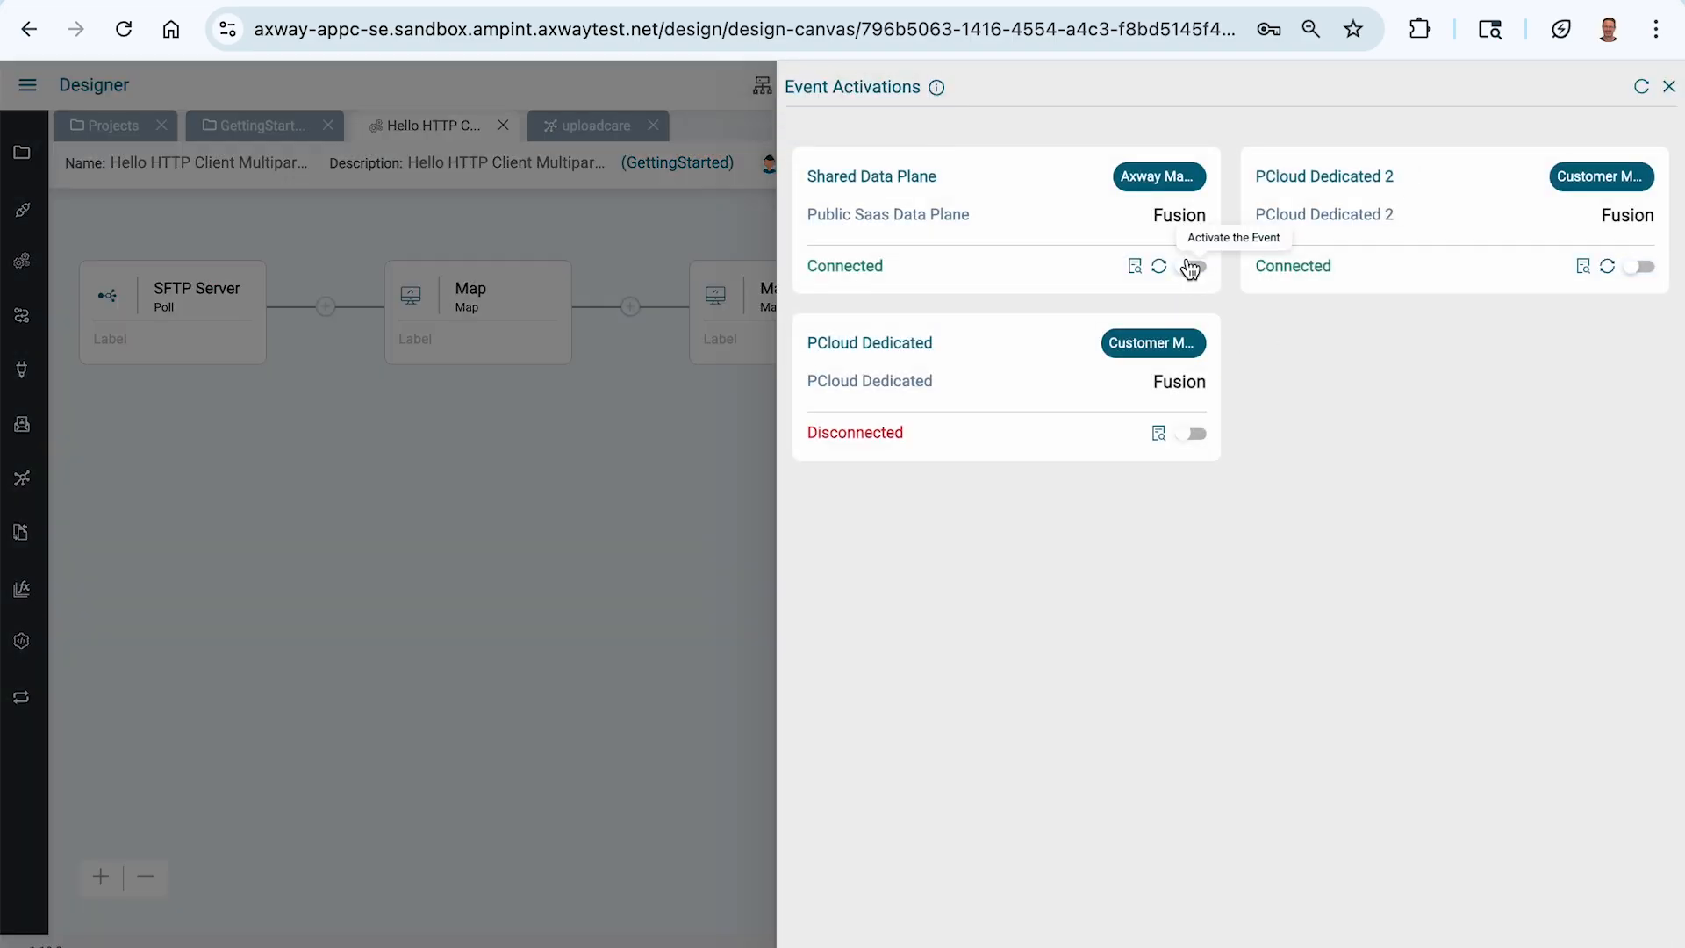
left_click(1189, 263)
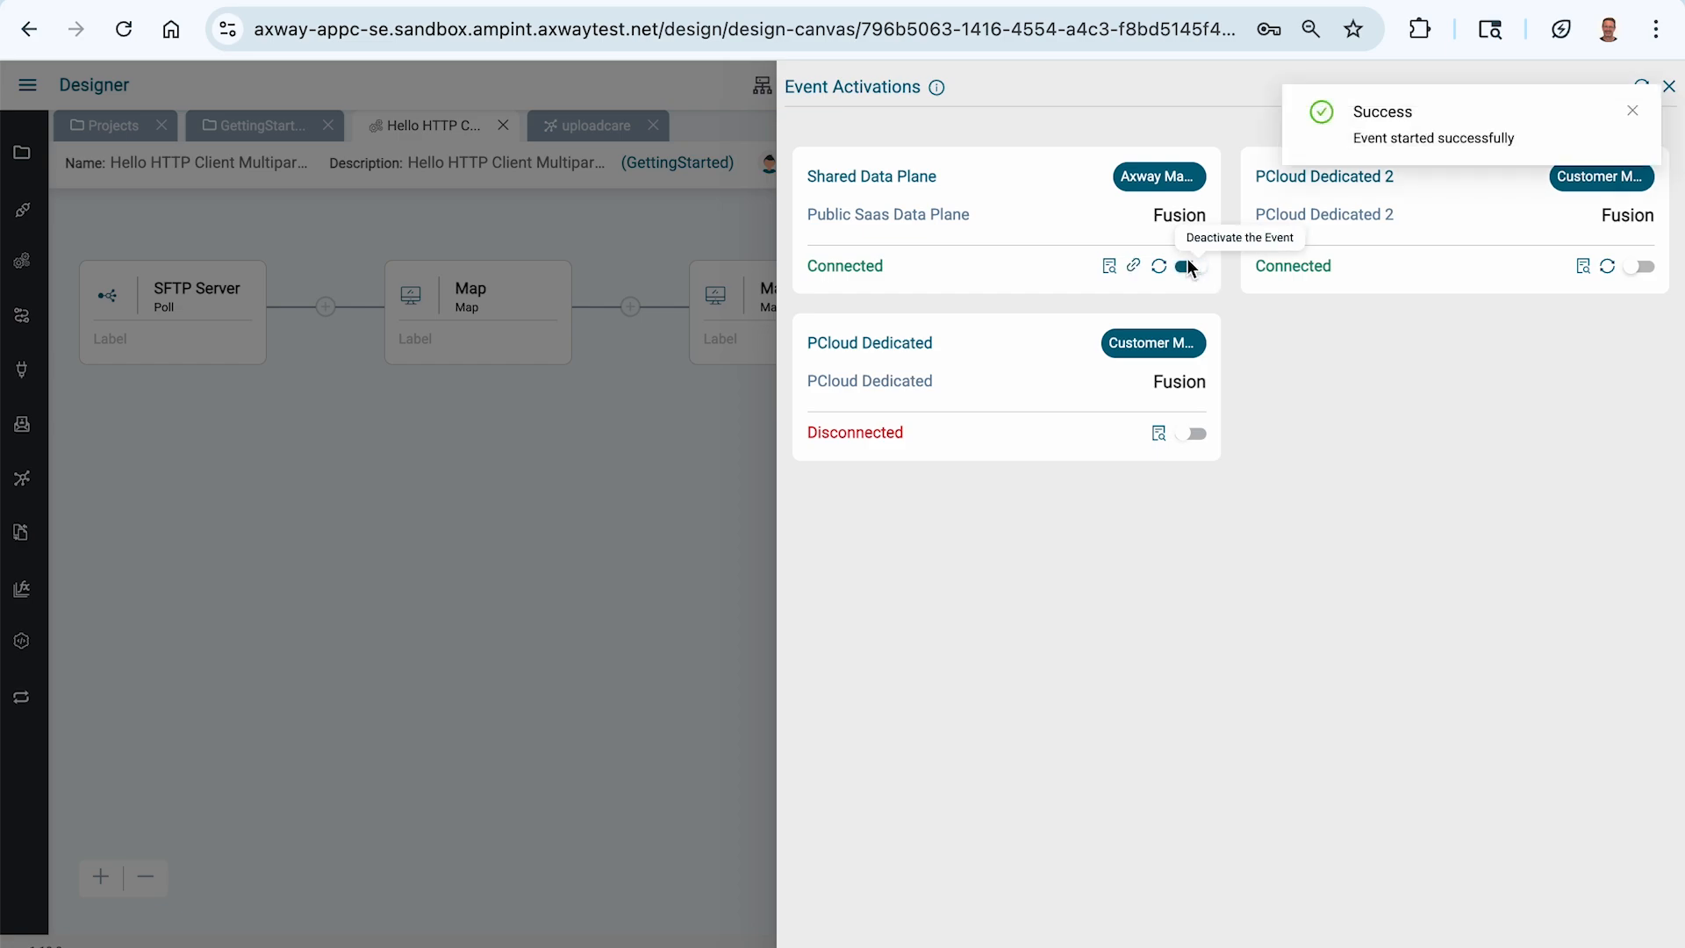
- Switch to FileZilla, refresh the remote /incoming folder, and upload small.jpg from the Desktop to it
key("super+Tab")
key("super+Tab")
key("super+Tab")
key("super+Tab")
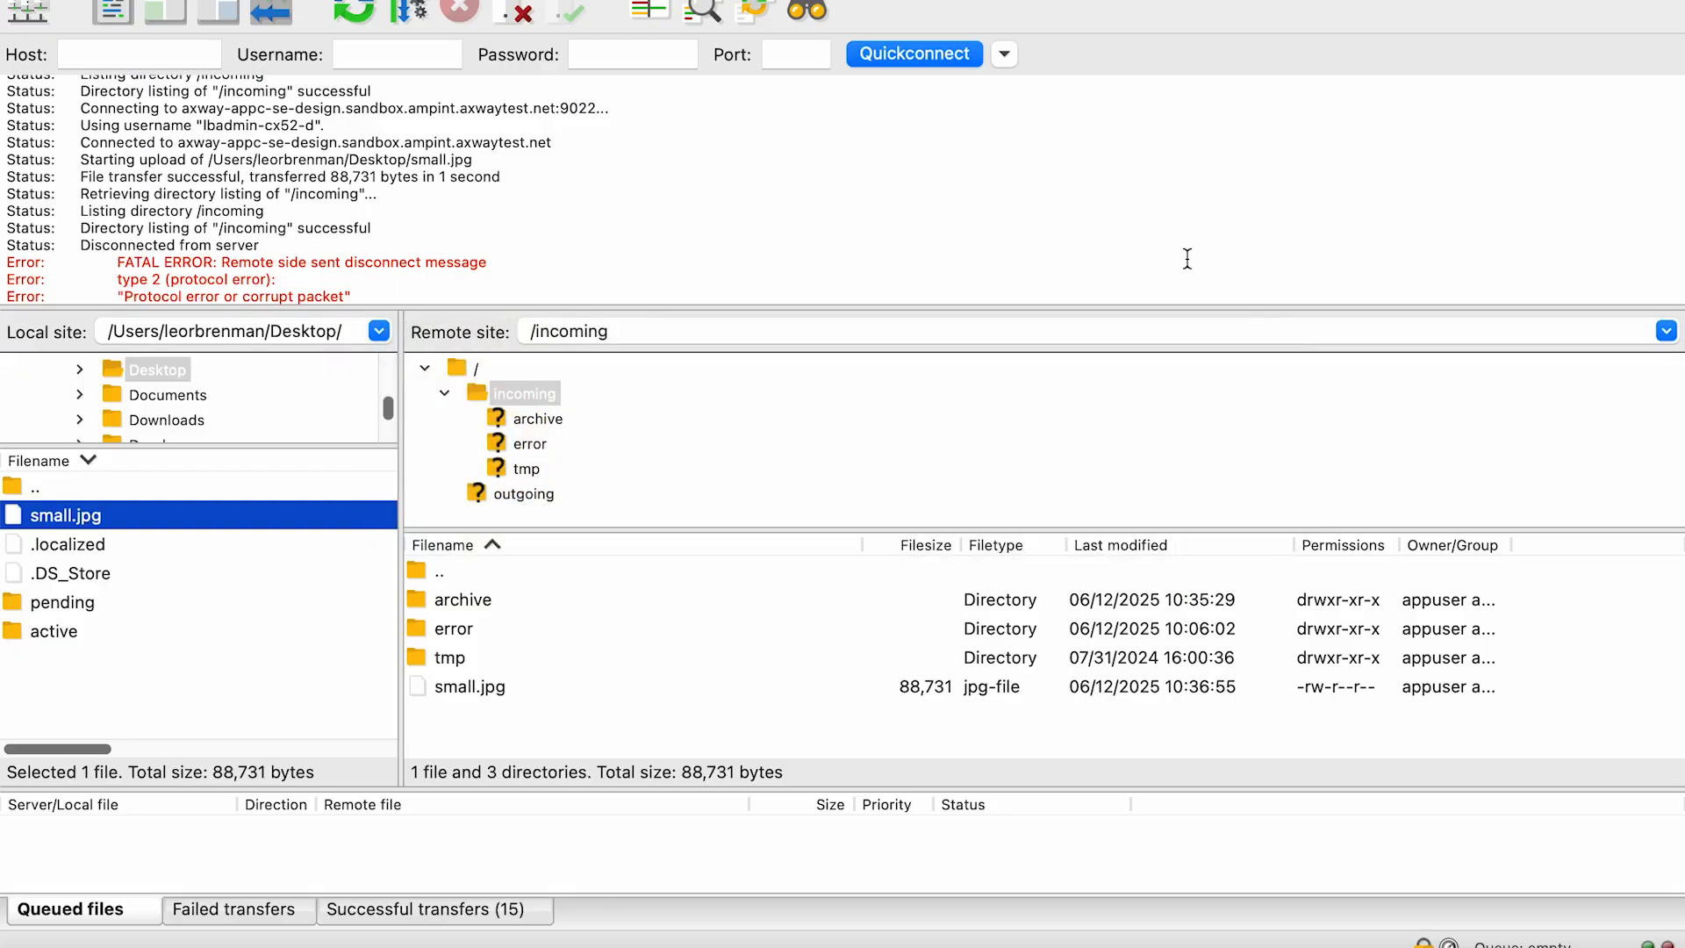
left_click(347, 11)
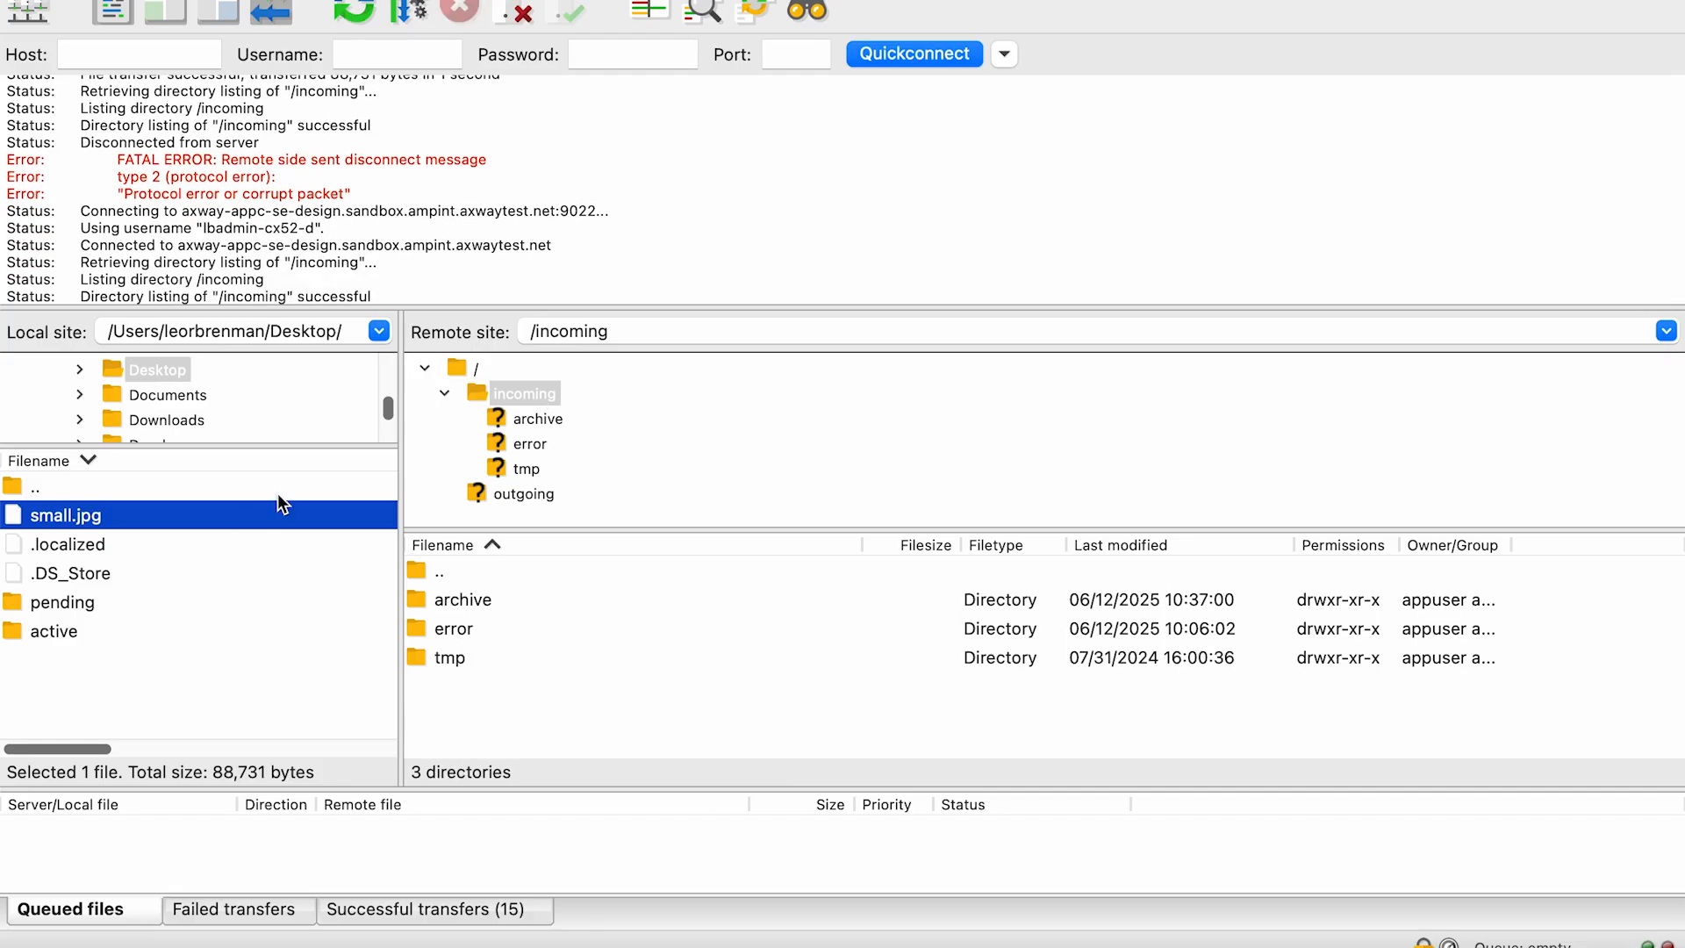
double_click(13, 518)
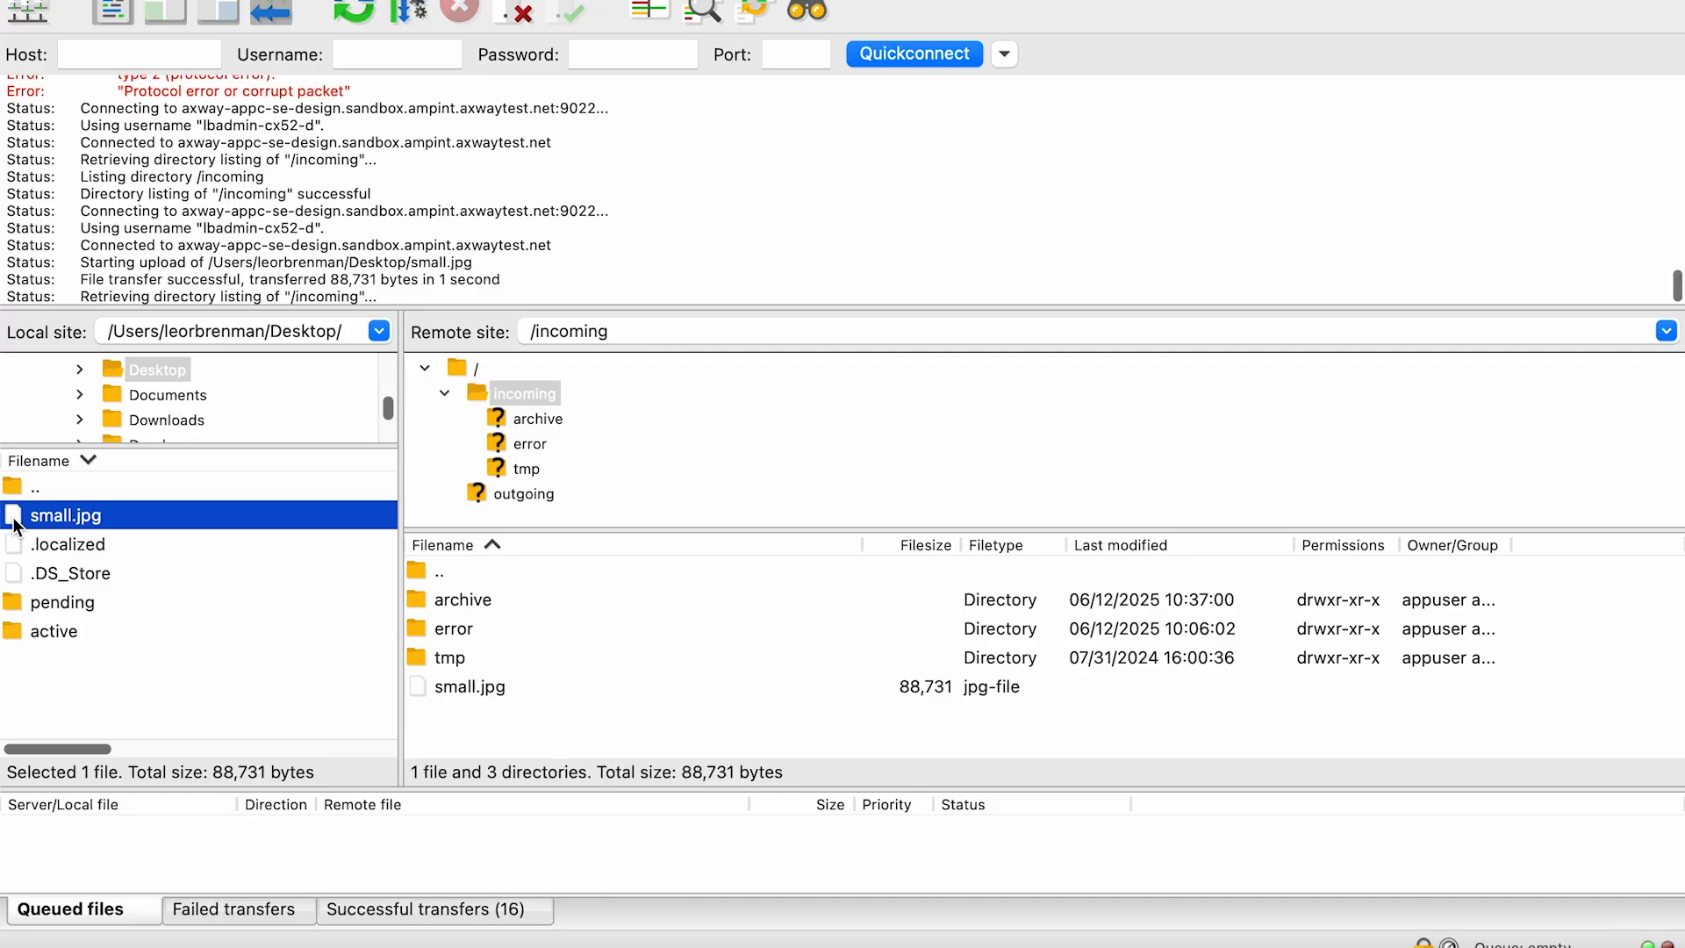
- Switch back to Chrome, open the Axway Monitor dashboard, and refresh its recent transactions
key("super+Tab")
key("super+Tab")
key("super+shift+Tab")
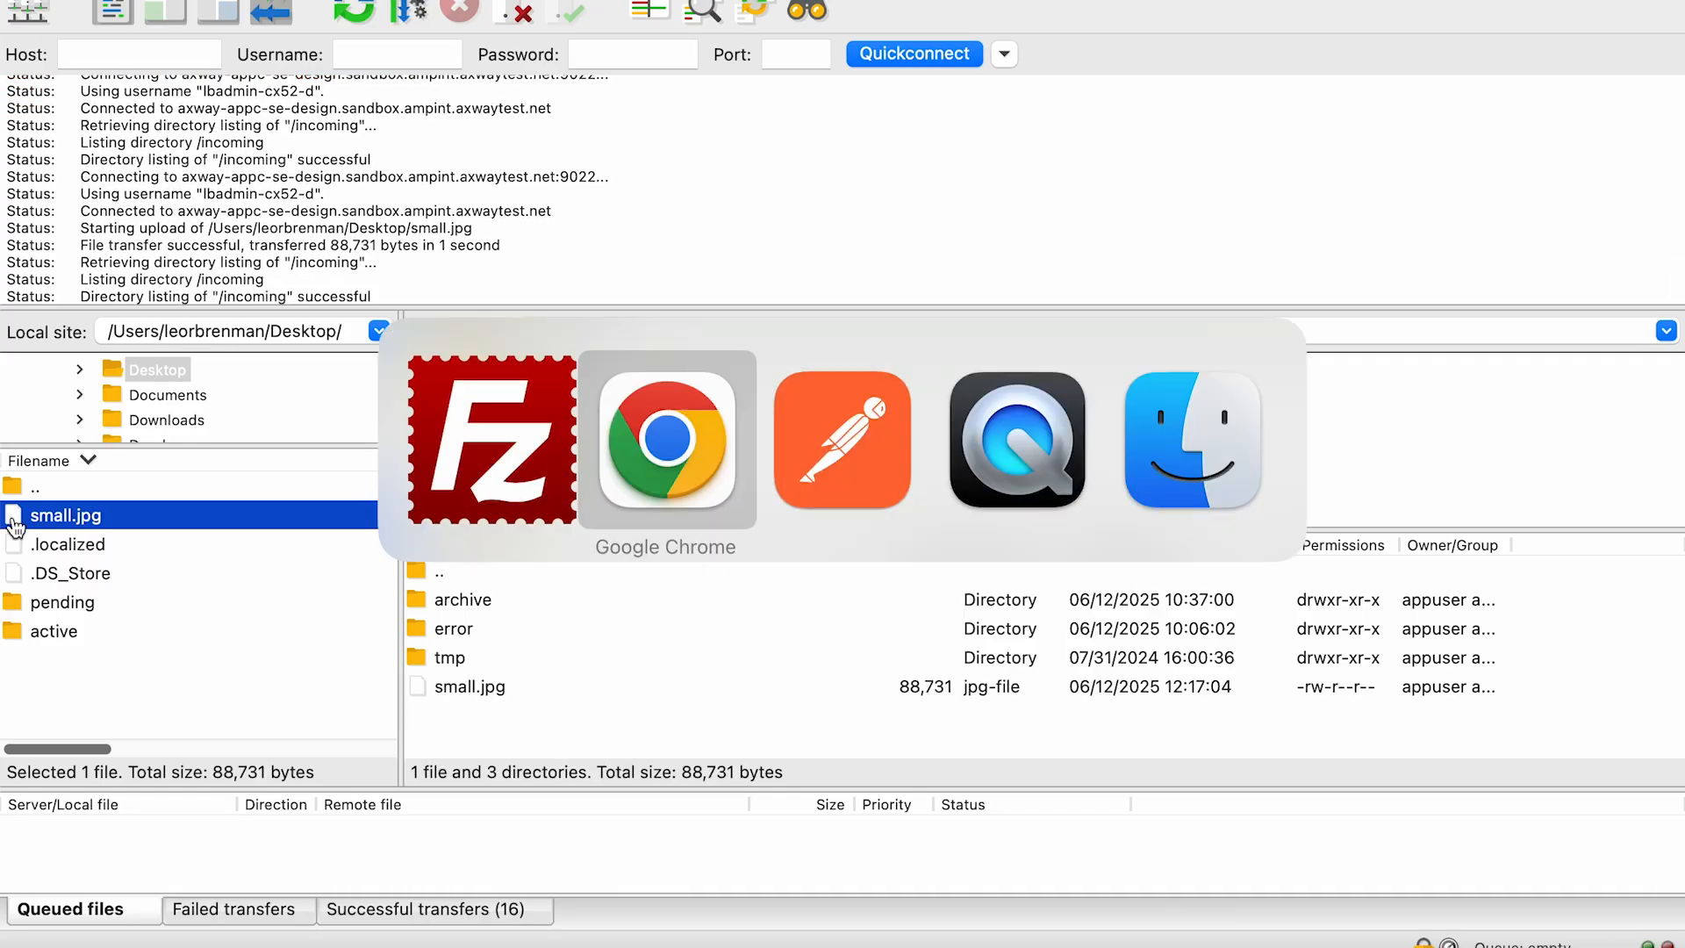
left_click(77, 29)
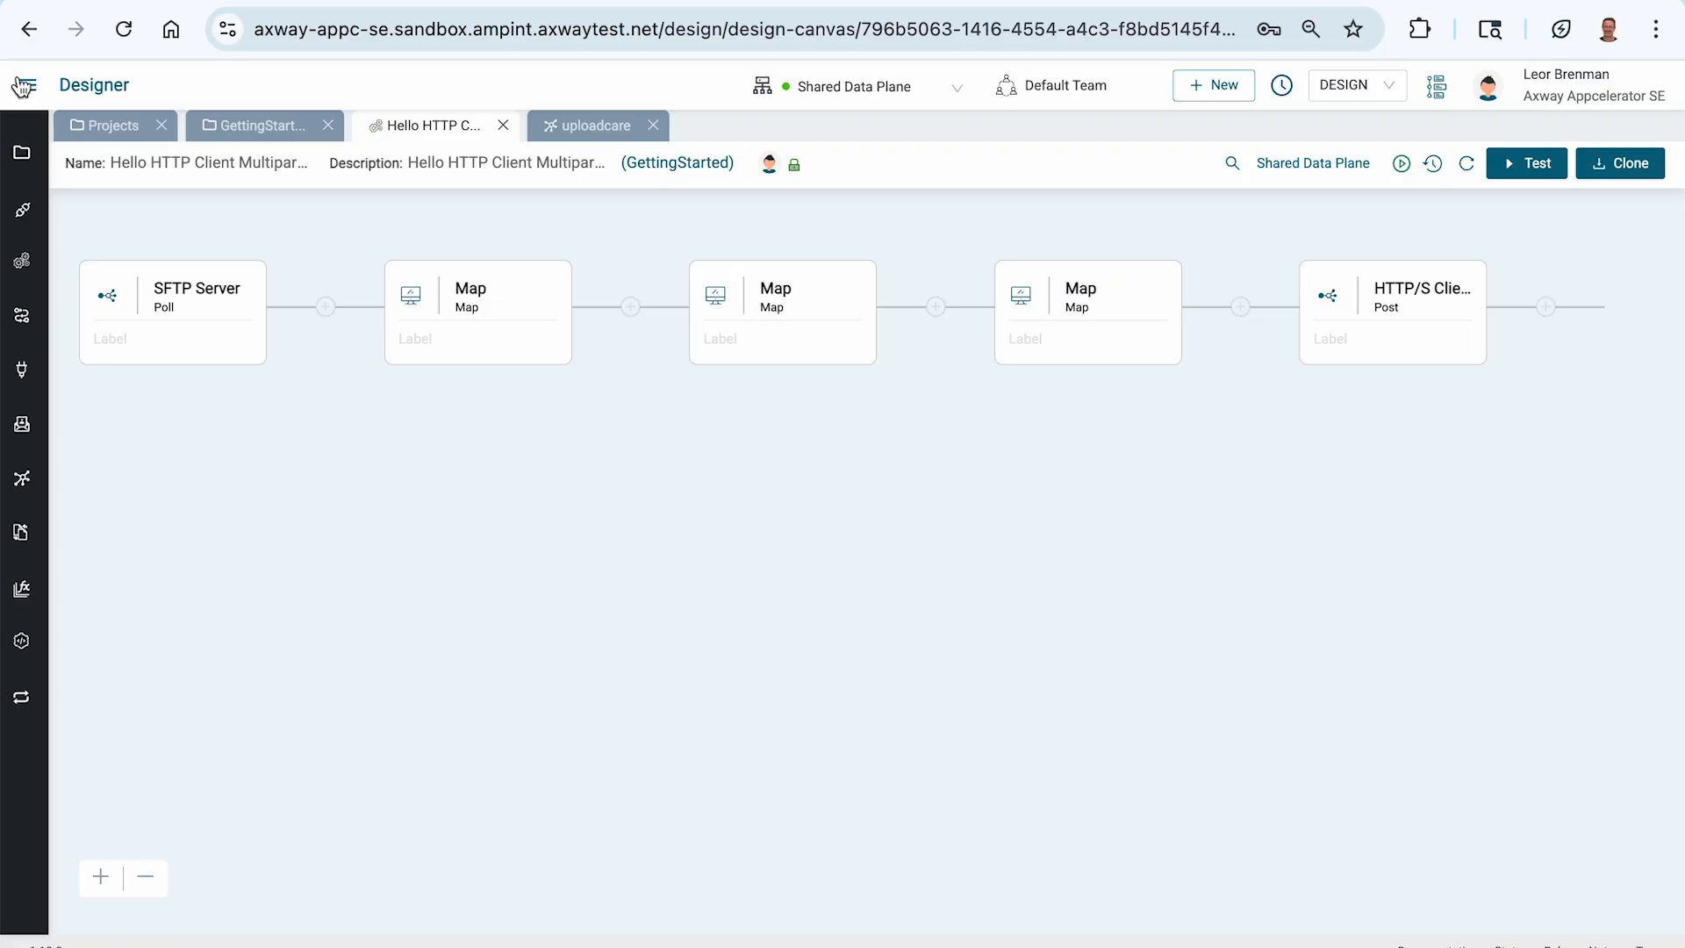
left_click(25, 85)
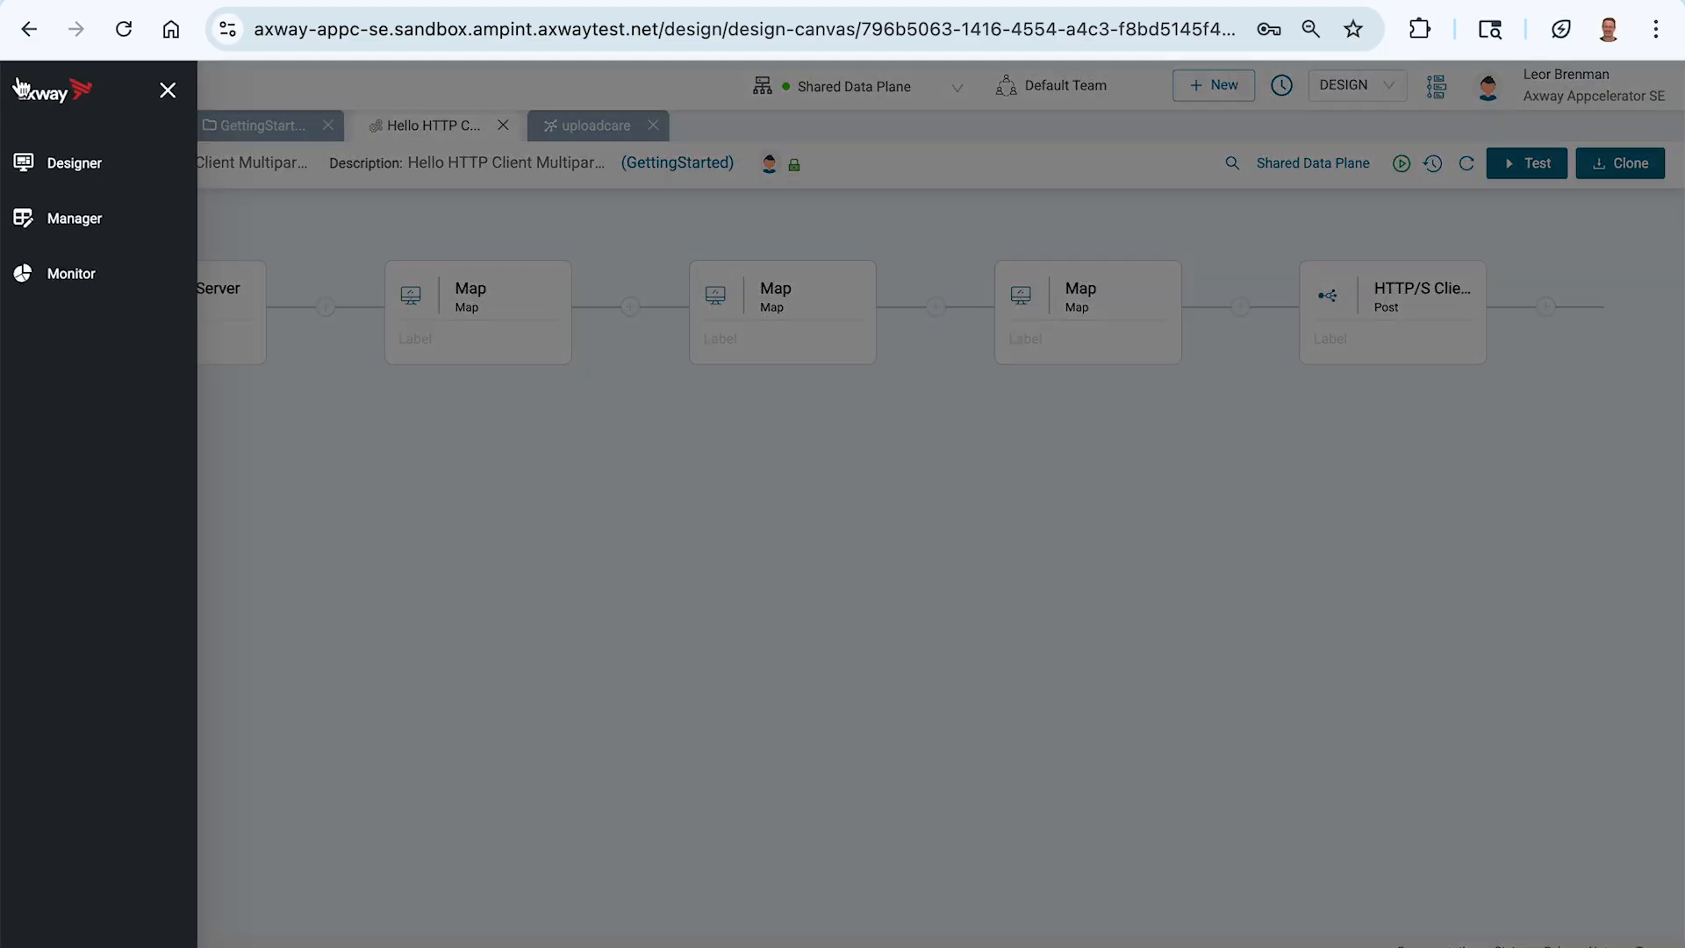
left_click(168, 276)
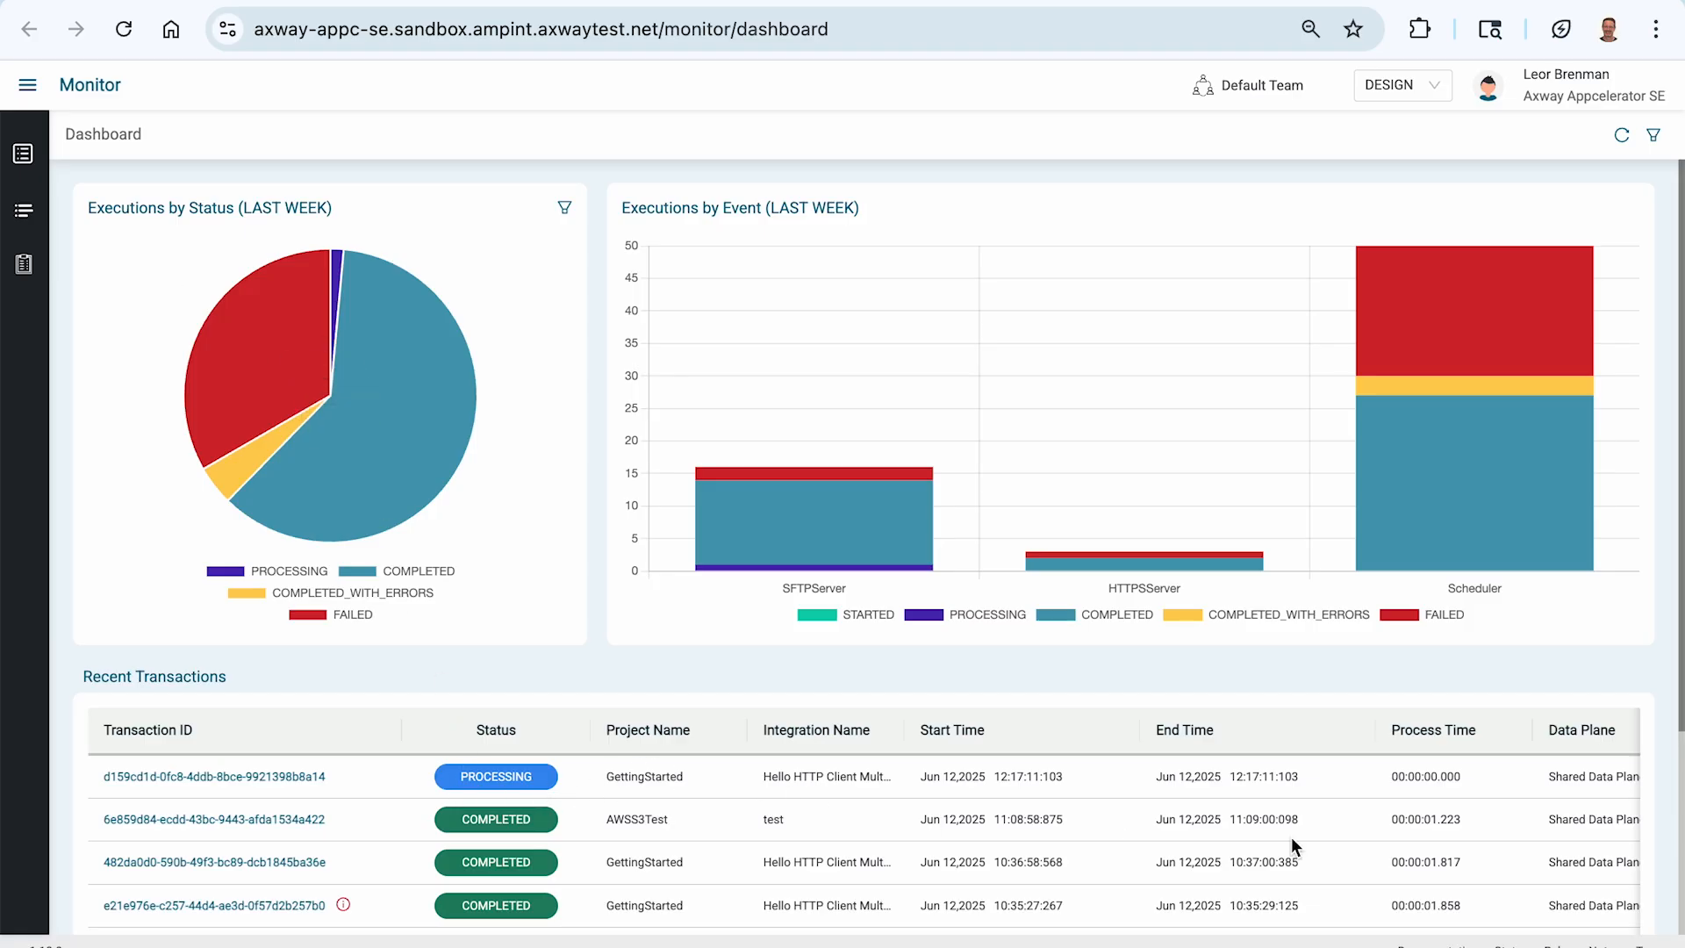
left_click(1624, 137)
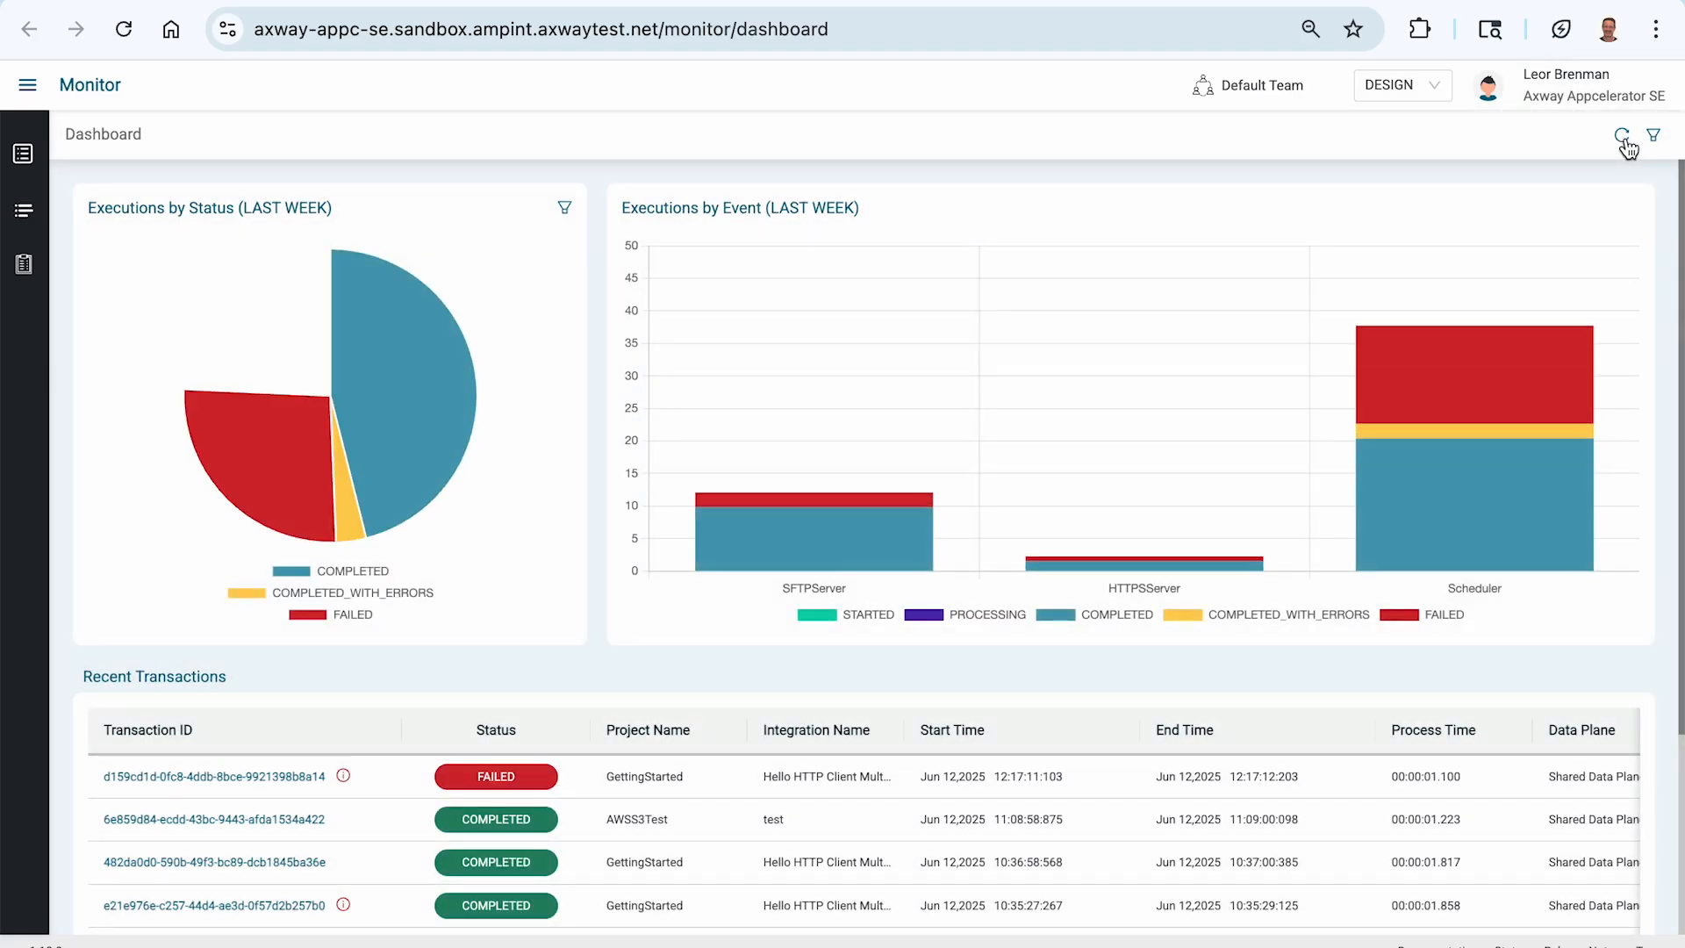
- Open the newest GettingStarted transaction and examine the formData entries and headers sent by the HTTP/S Client Post
left_click(279, 778)
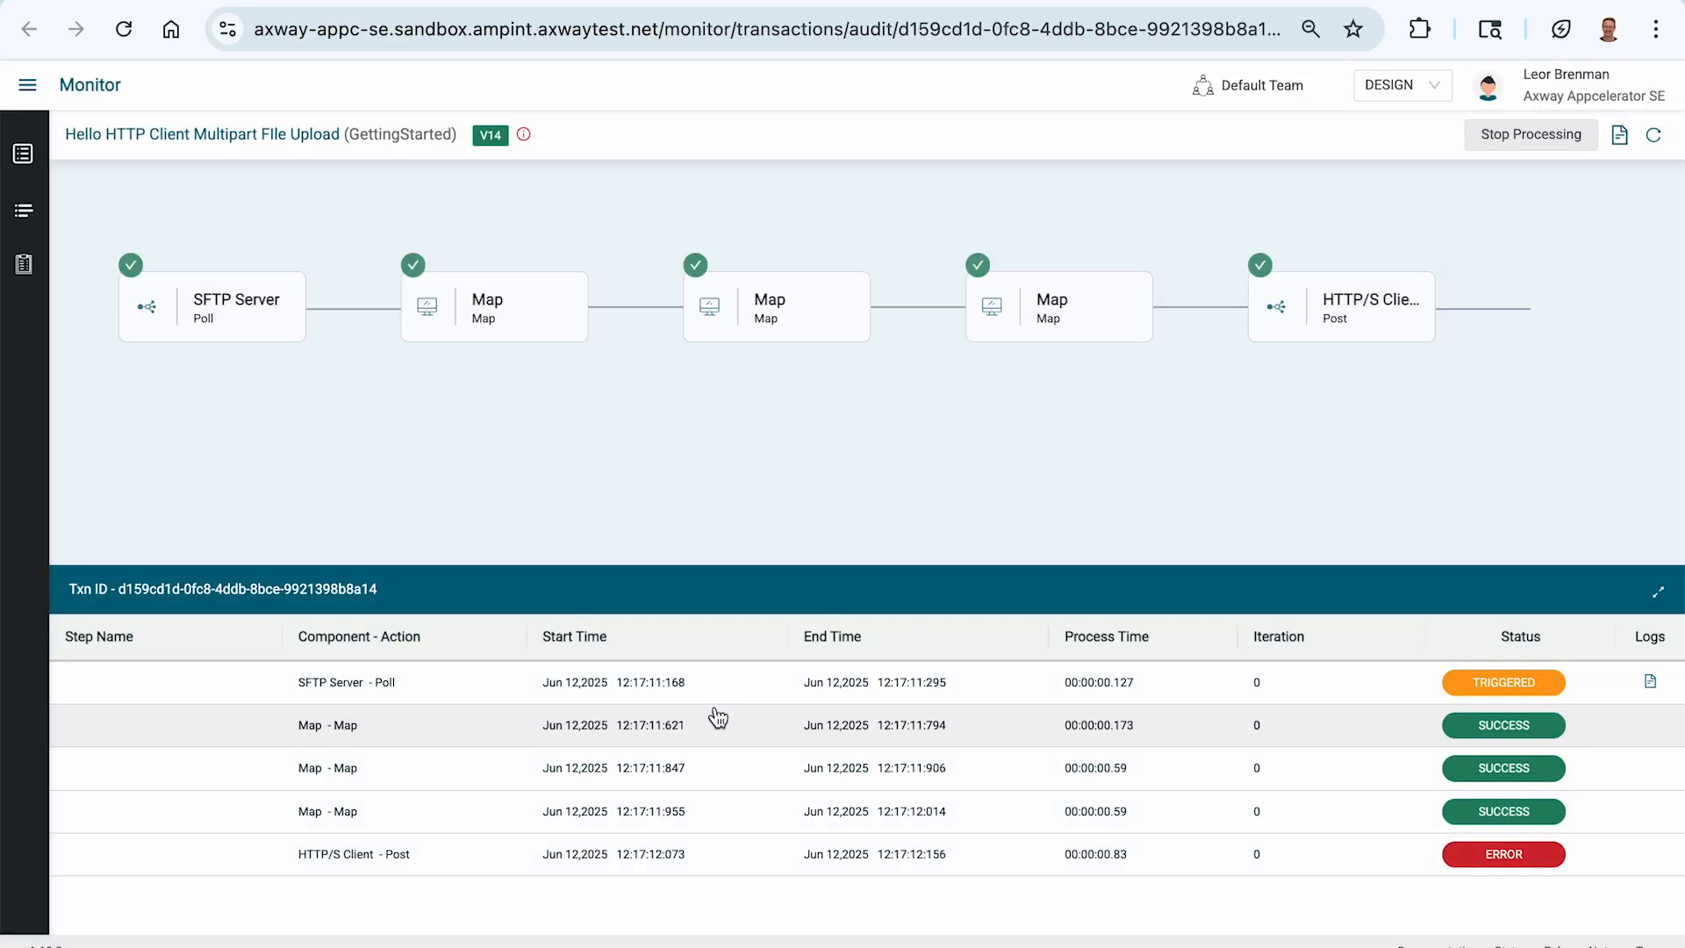
left_click(409, 861)
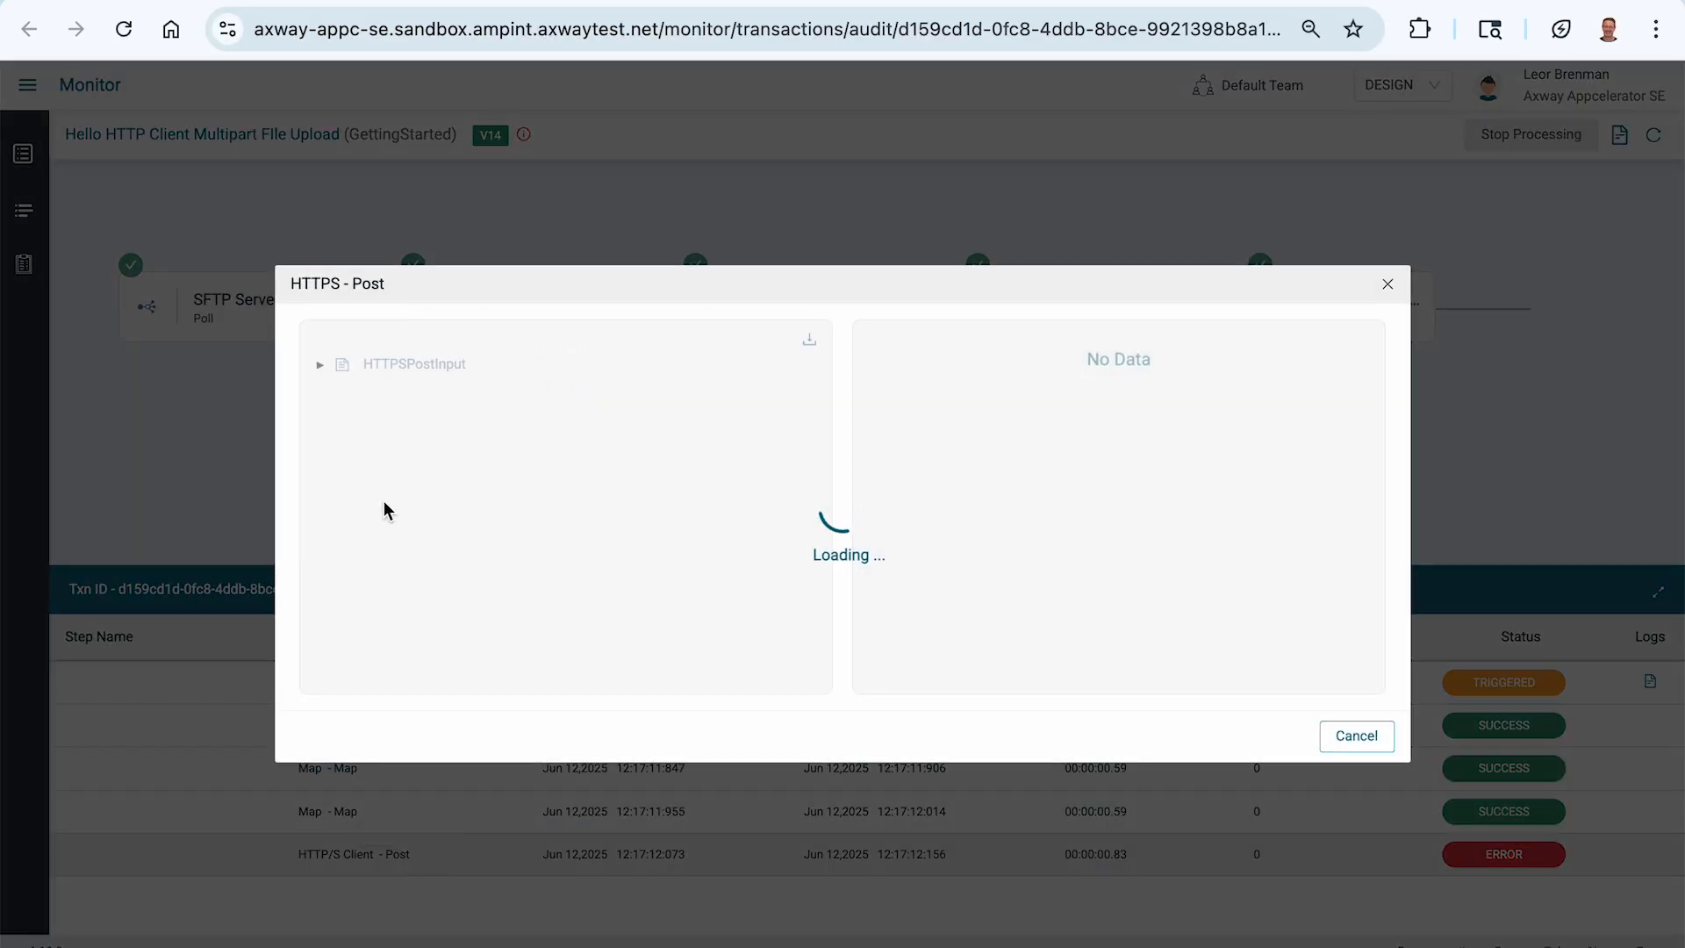
left_click(322, 365)
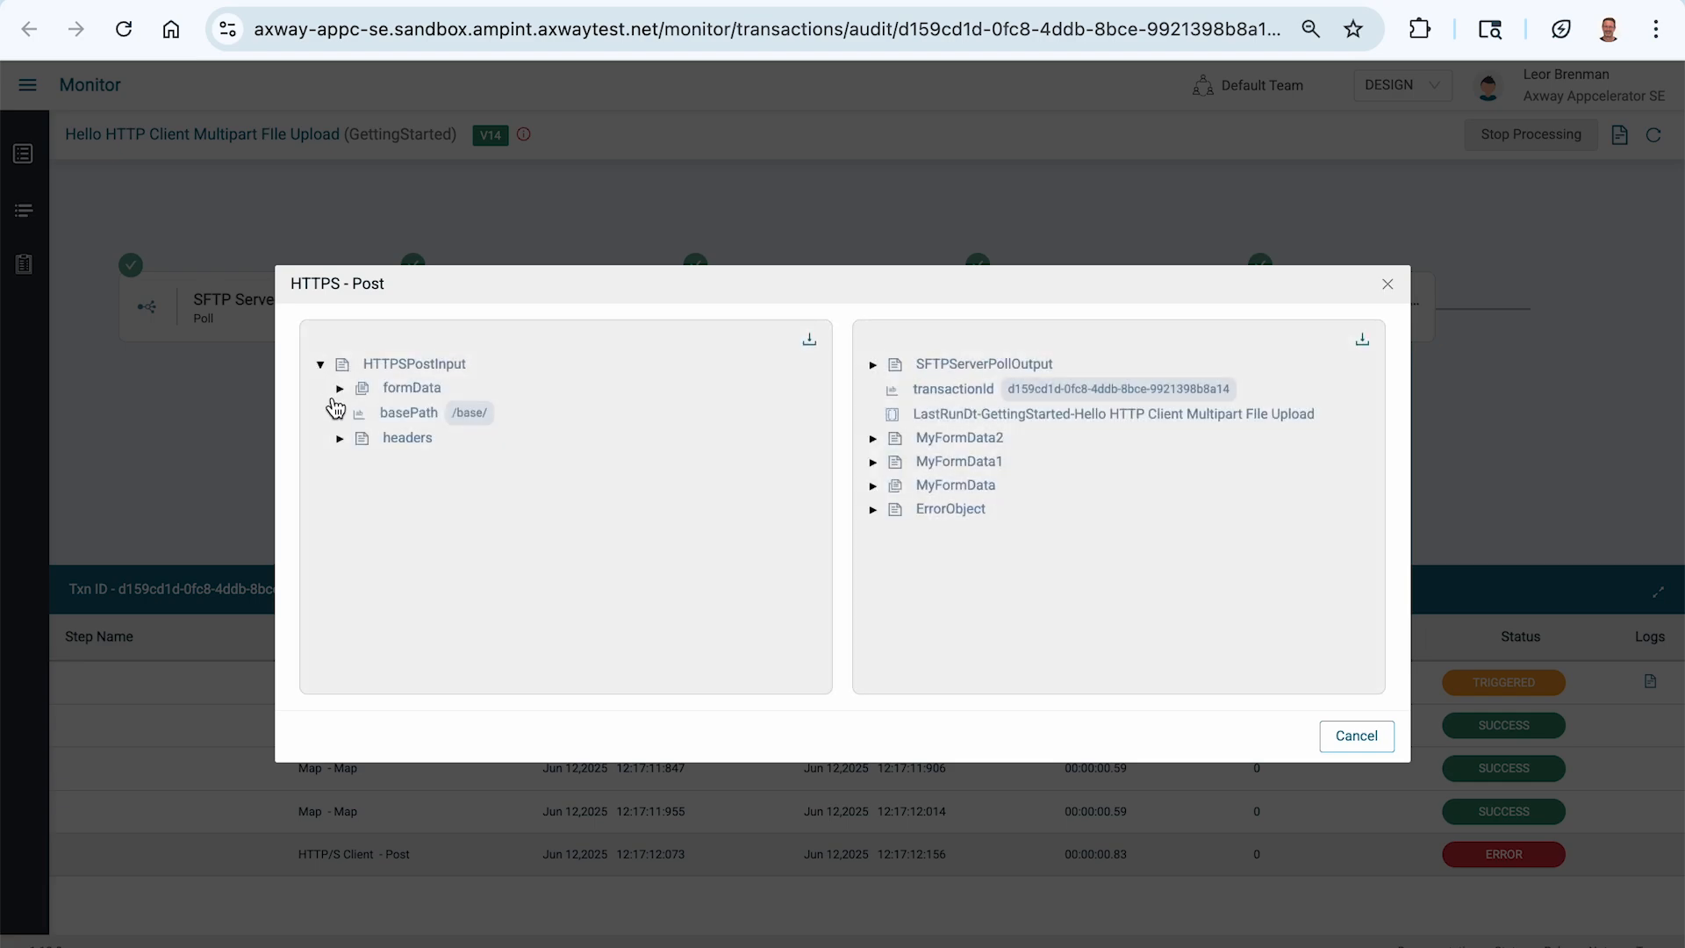
left_click(340, 389)
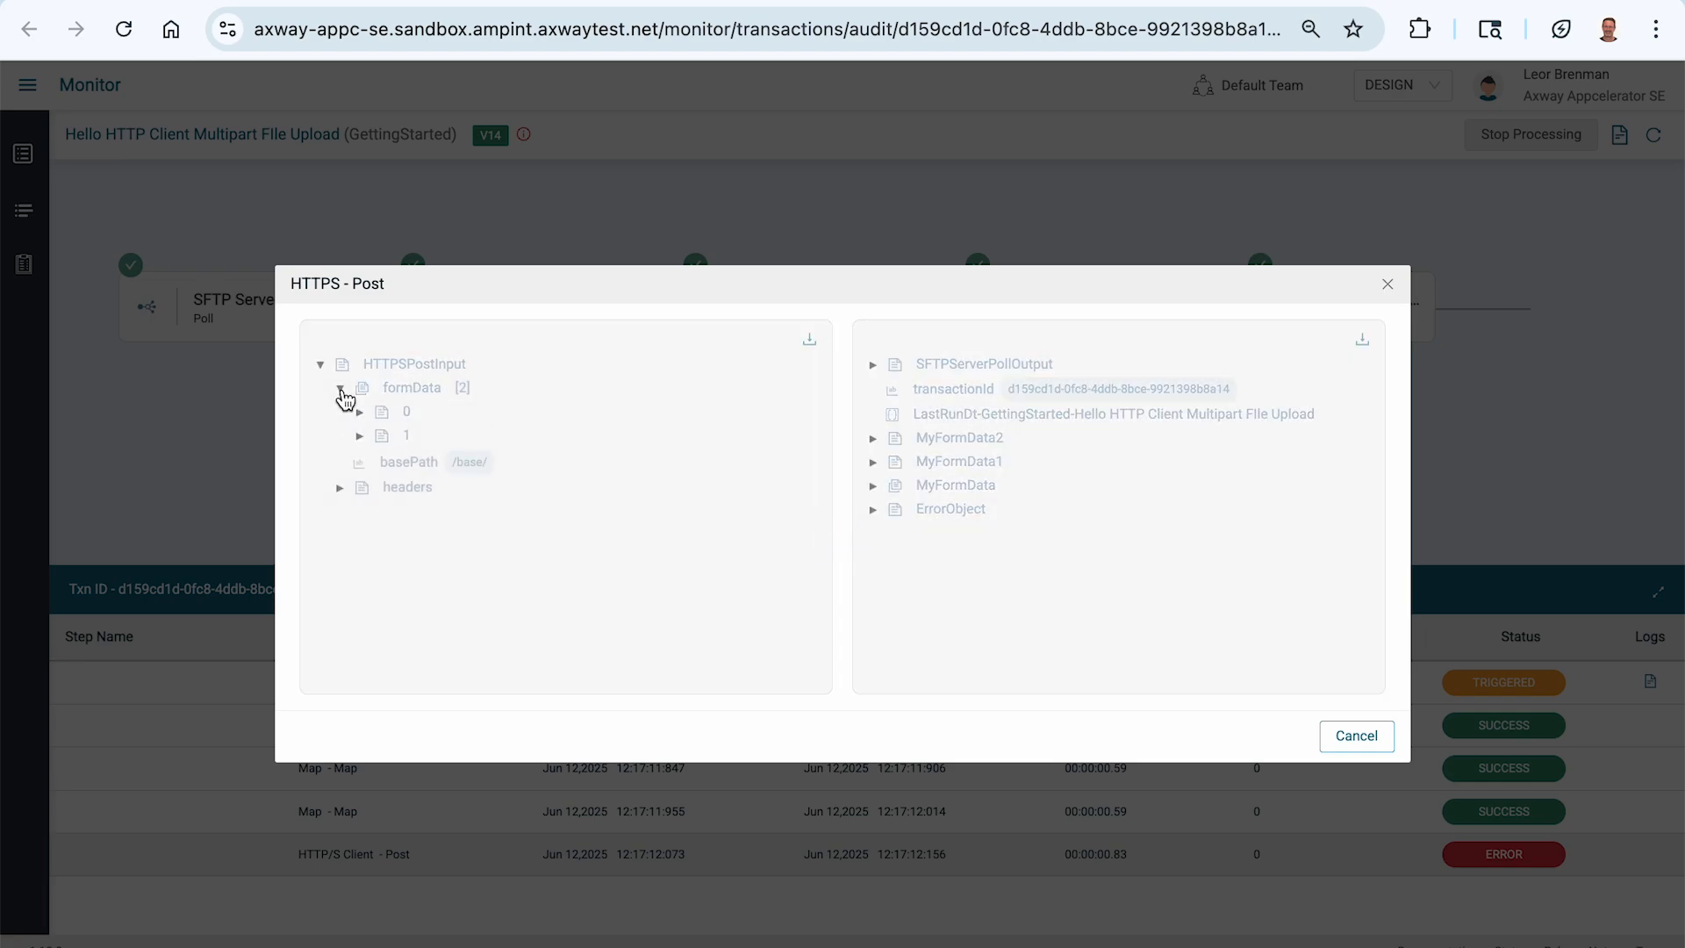
left_click(360, 412)
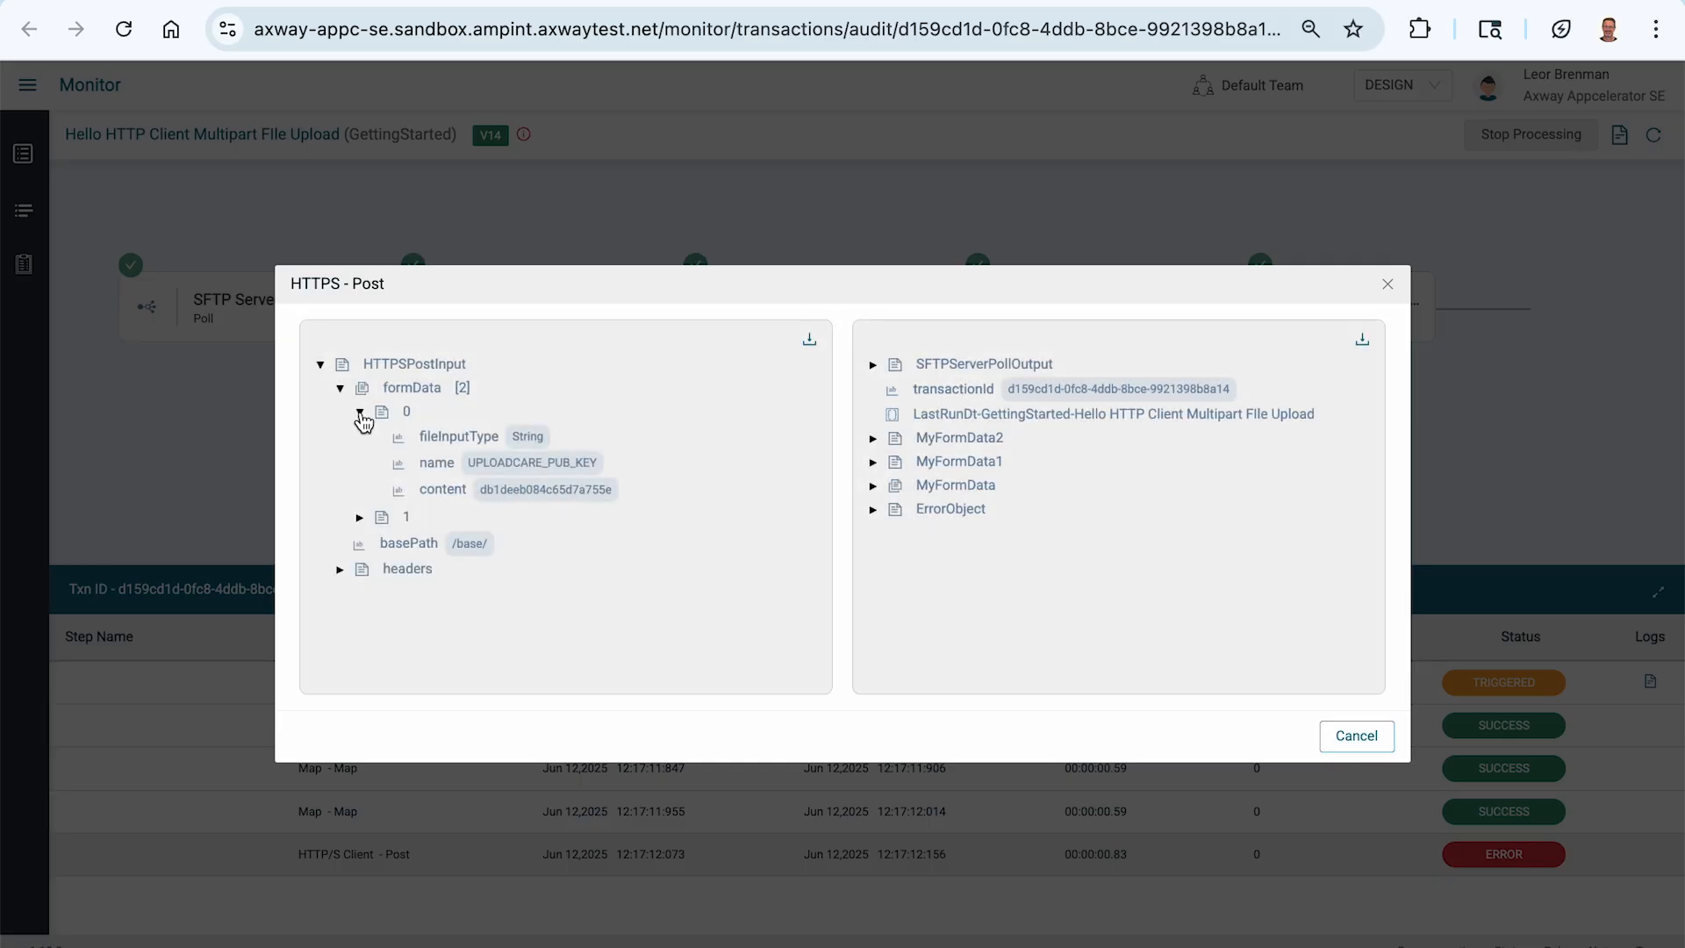
left_click(360, 518)
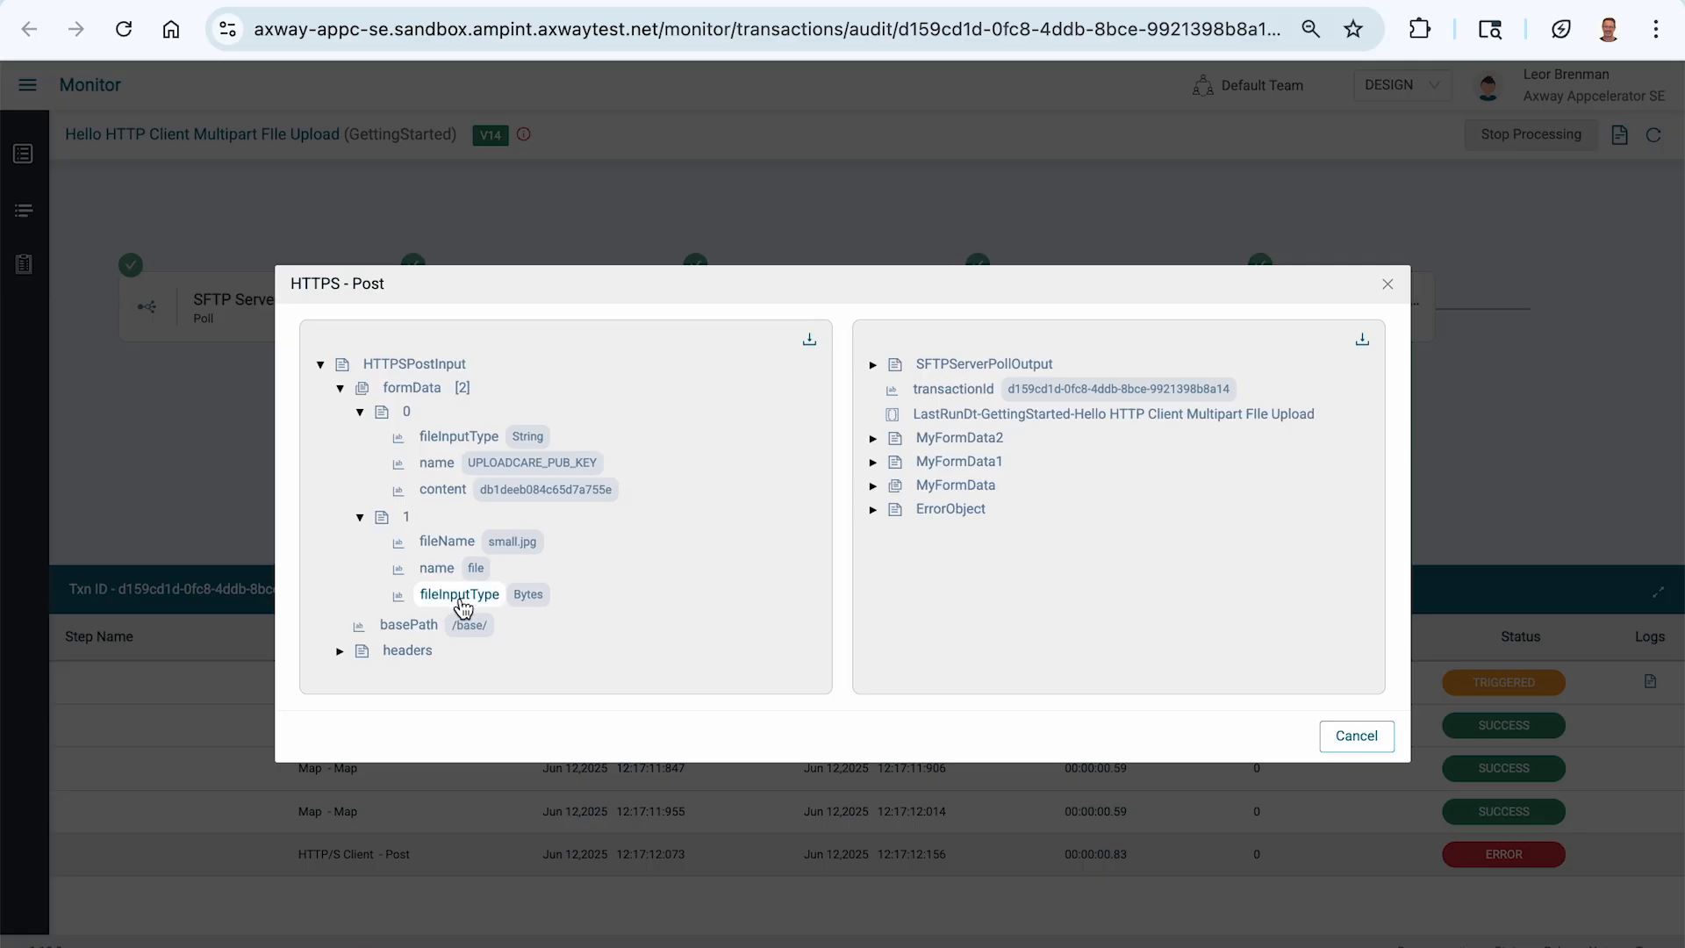
left_click(340, 650)
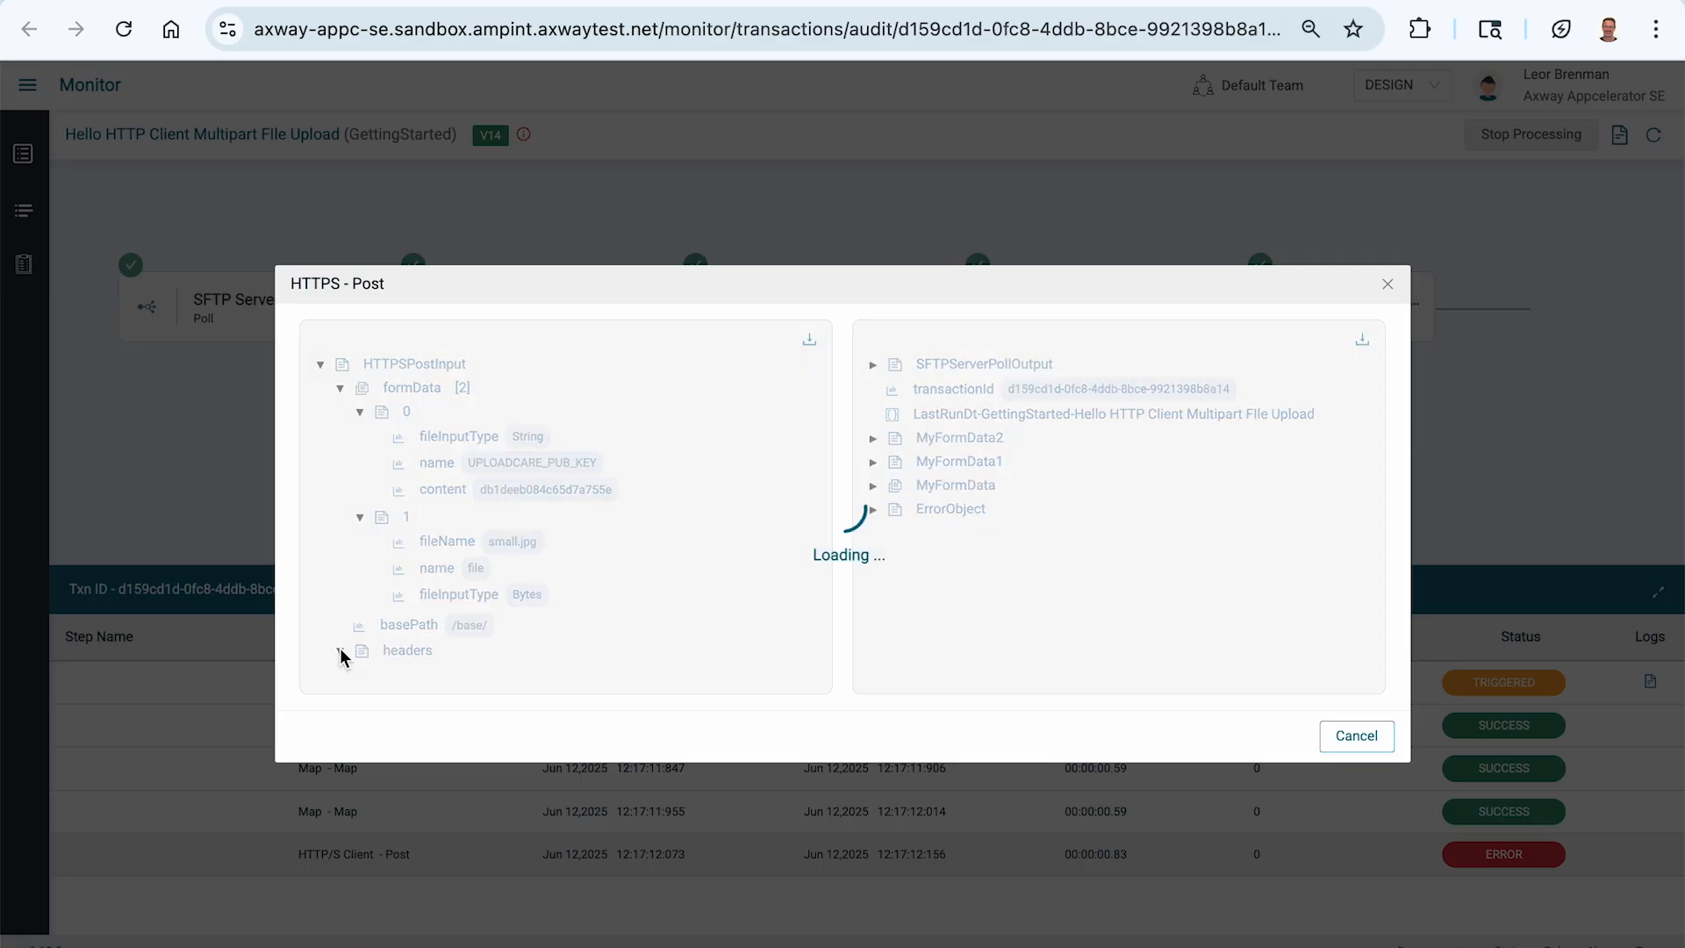
scroll(360, 529, "down", 2)
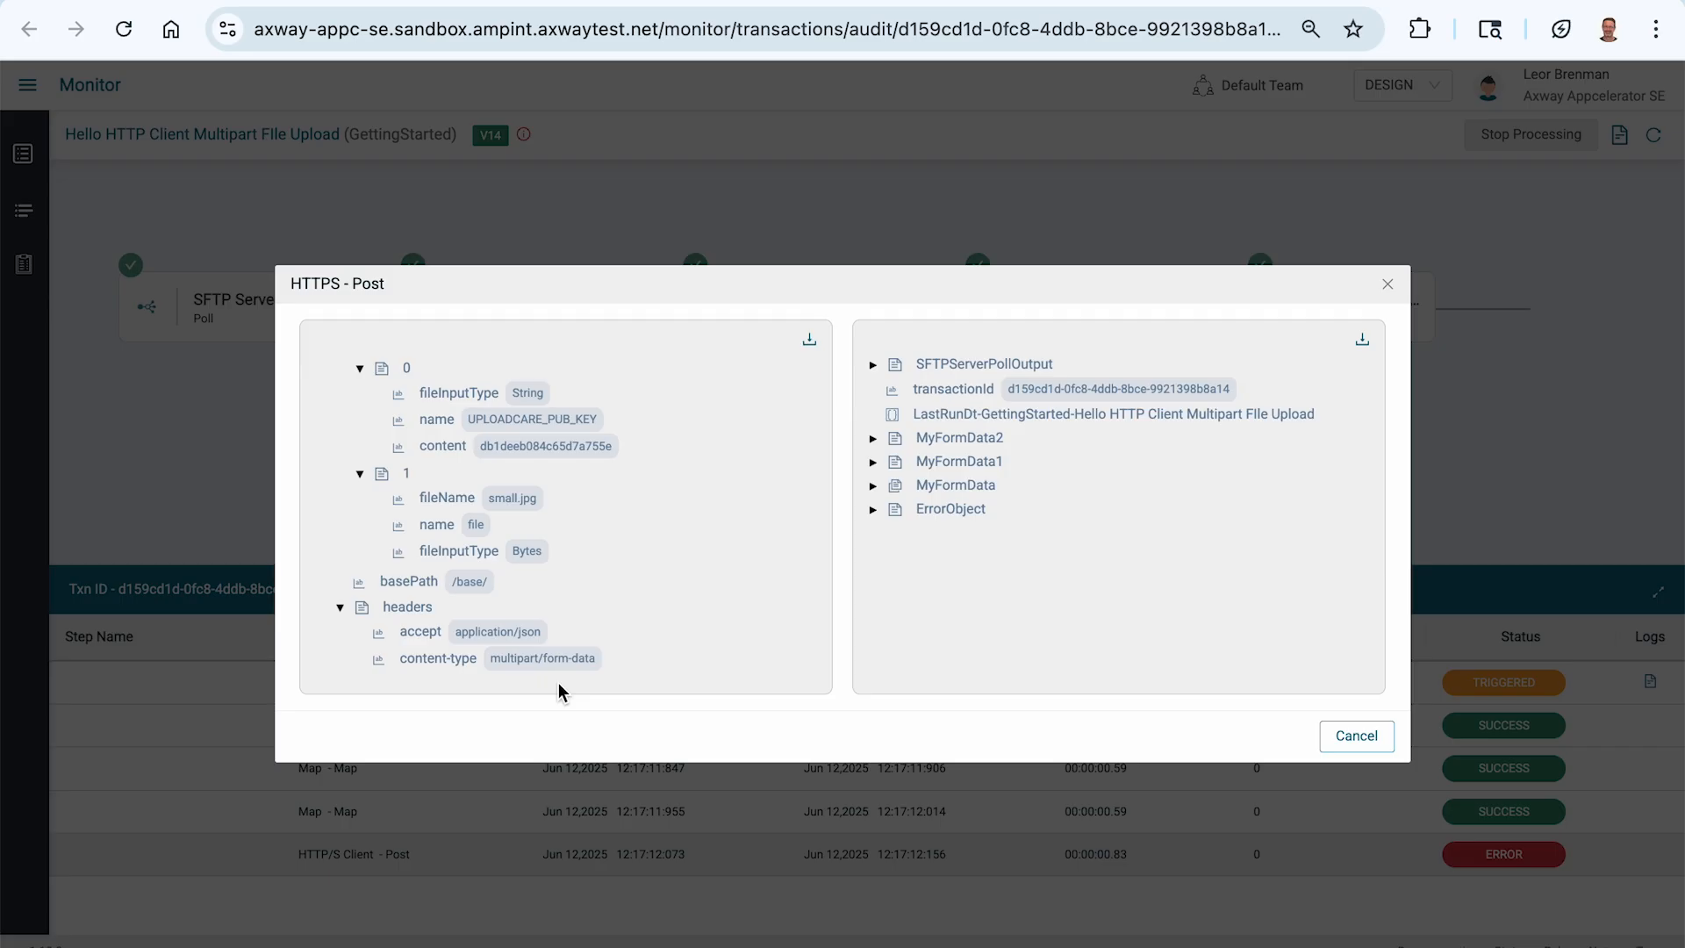
key("Escape")
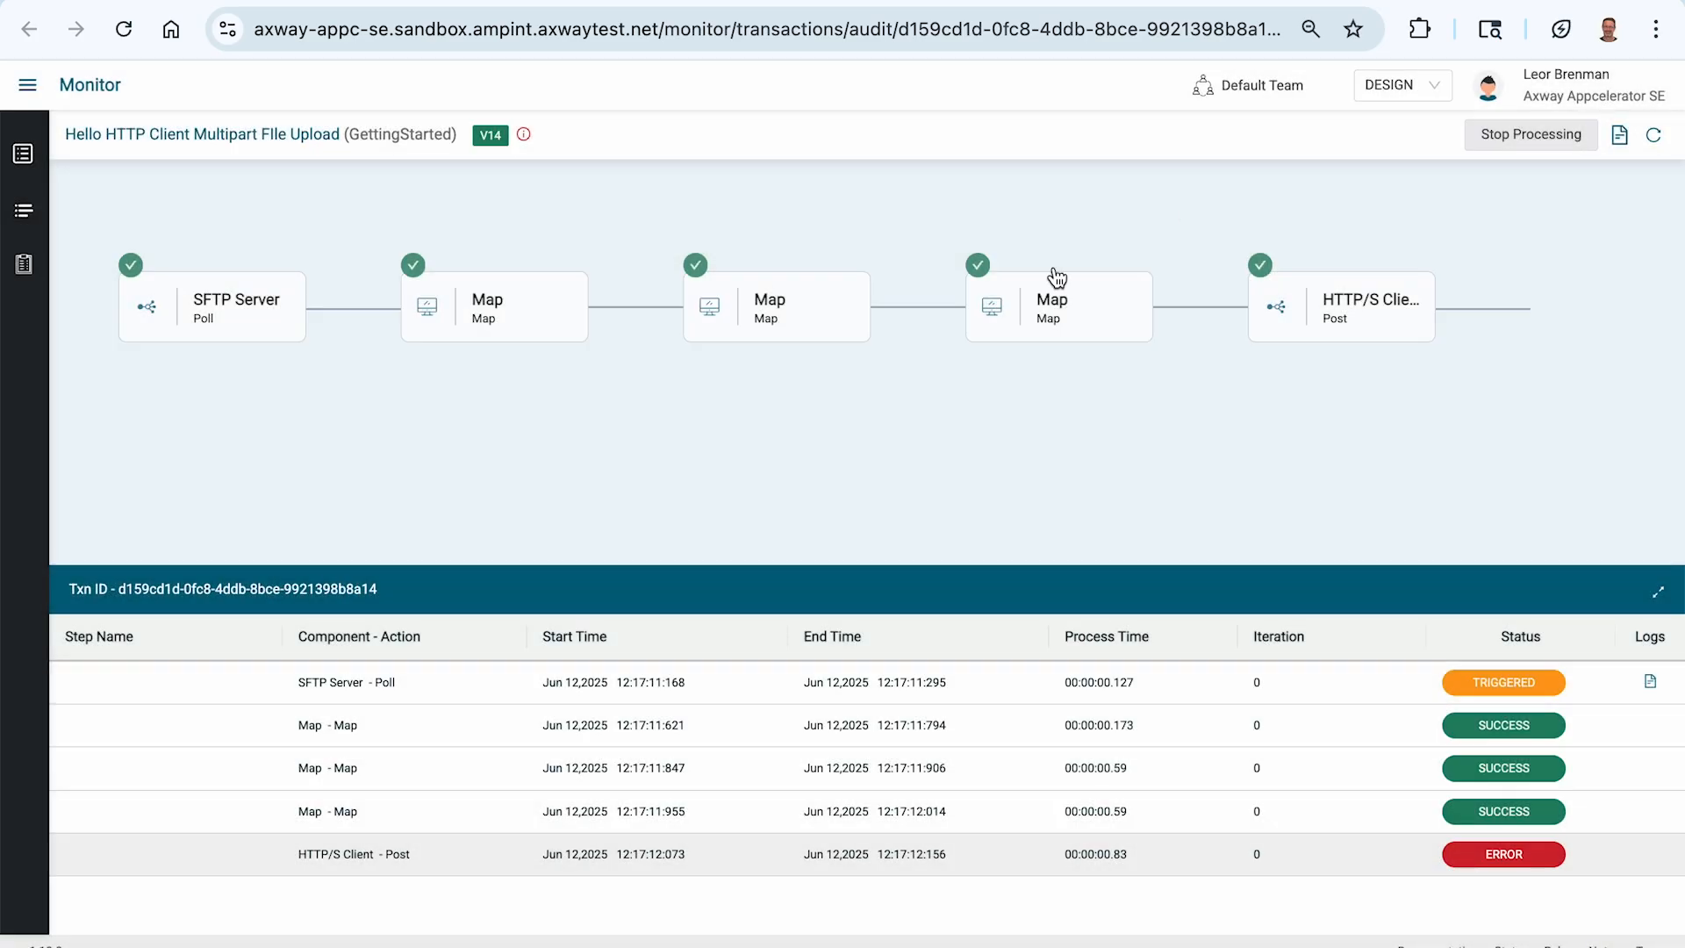
- Return to the integration in Designer and check the mappings of the HTTP/S Client Post component
left_click(1070, 1)
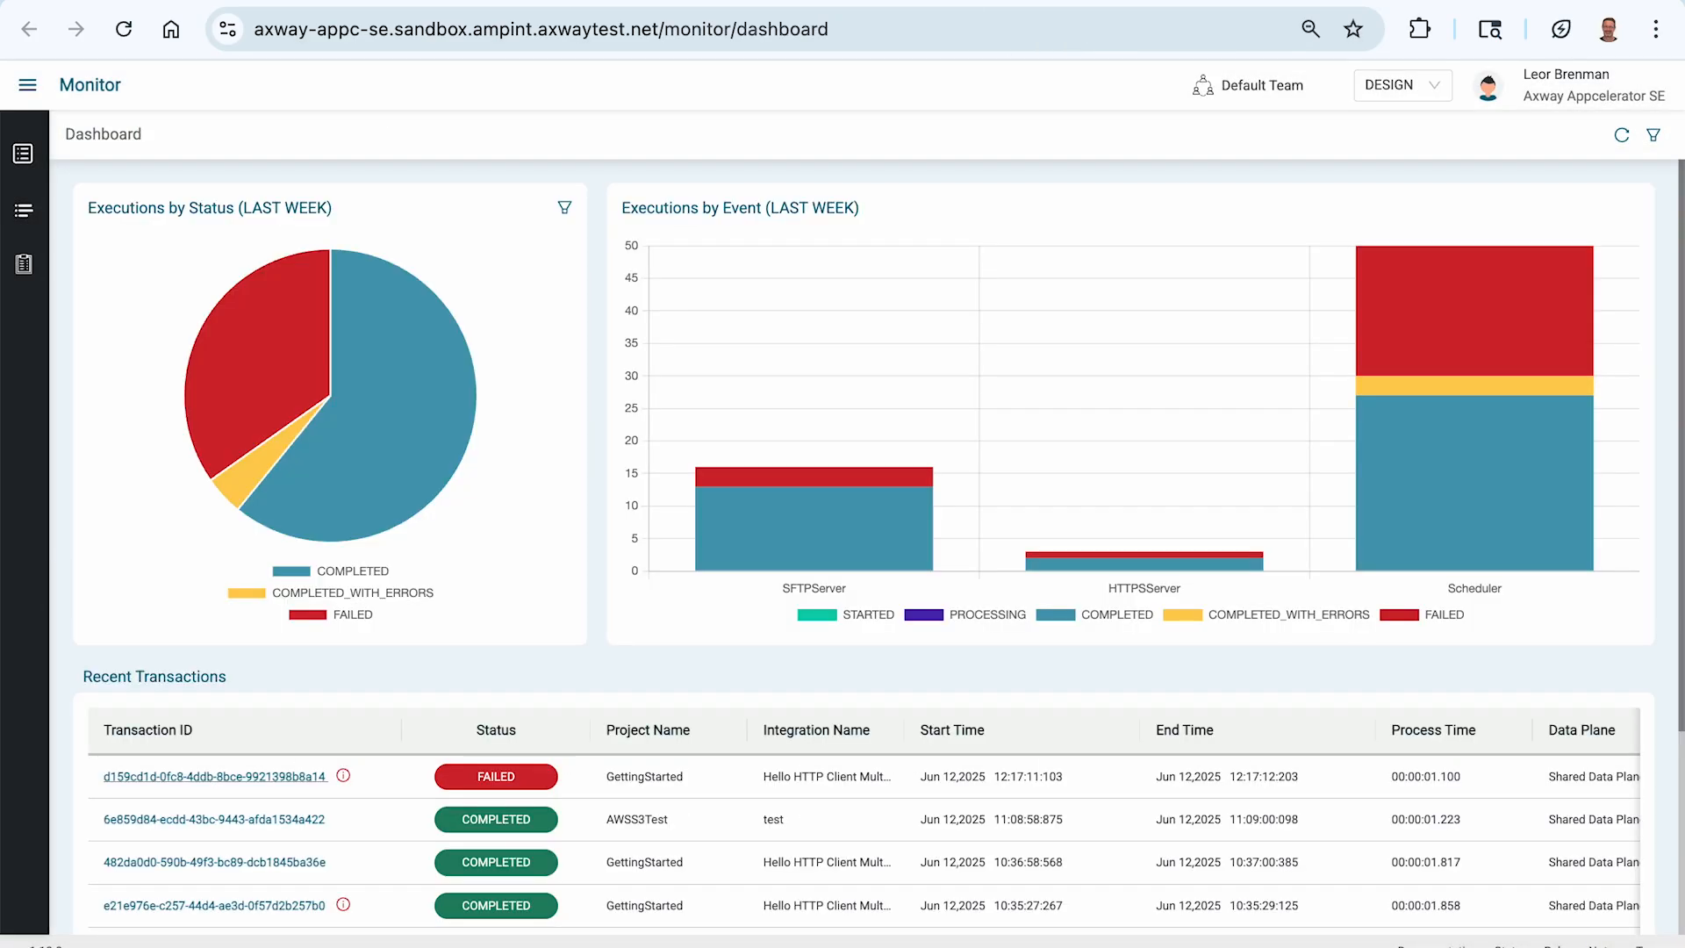
left_click(929, 1)
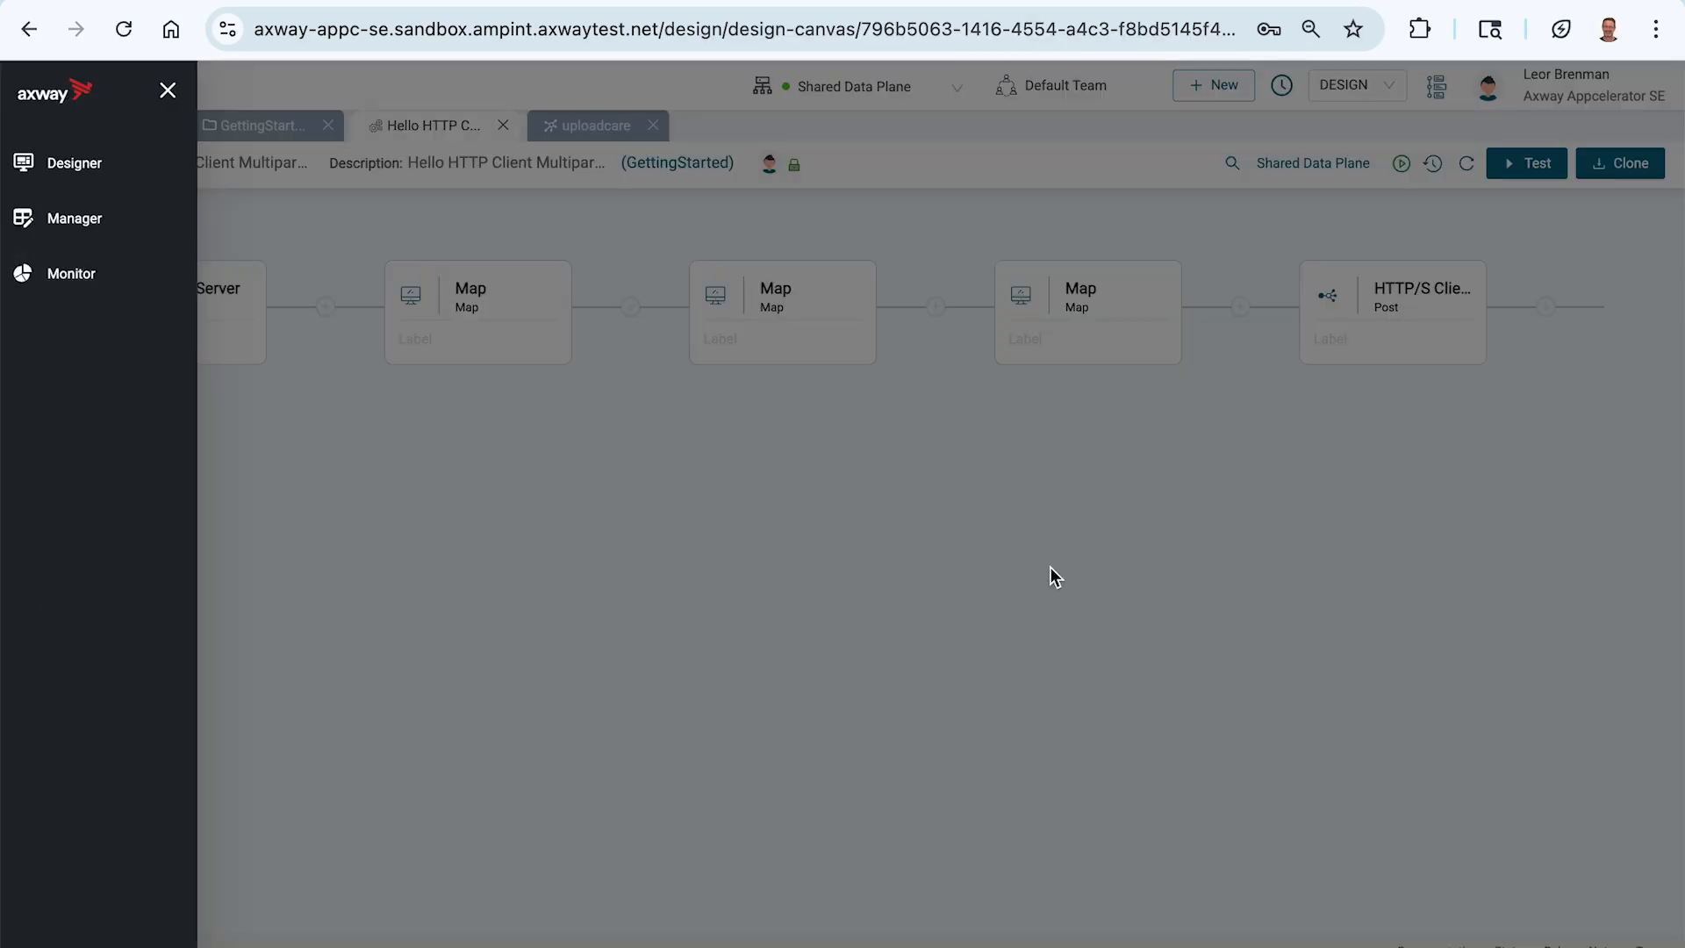
left_click(1051, 568)
left_click(1395, 291)
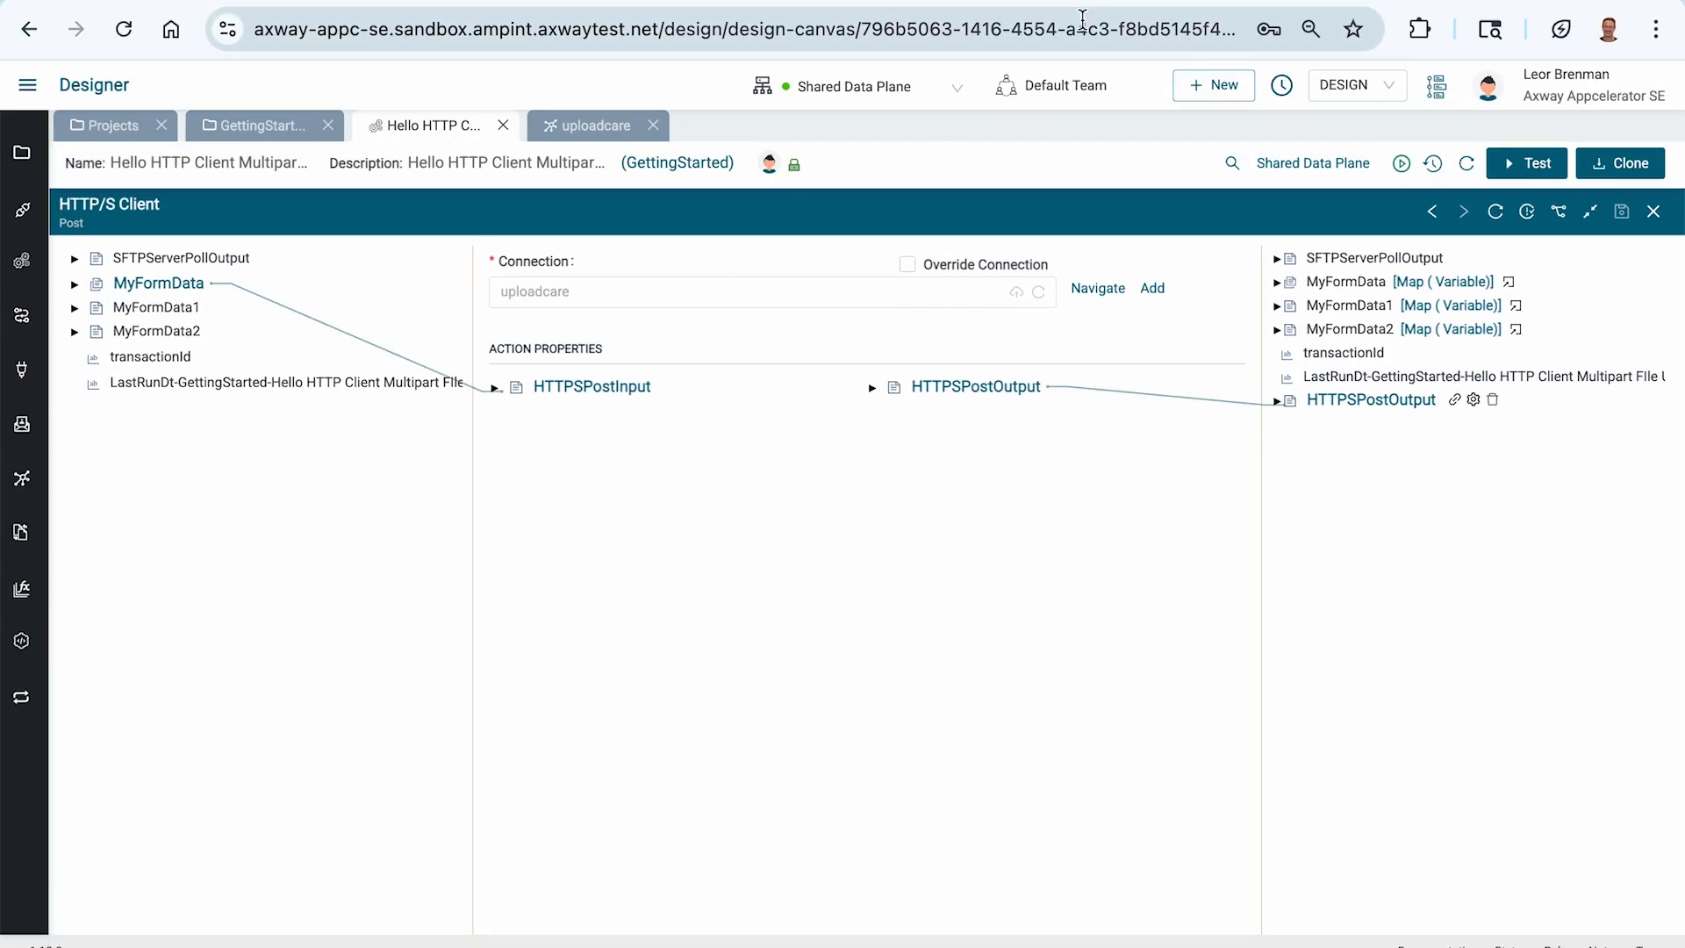
key("ctrl+Tab")
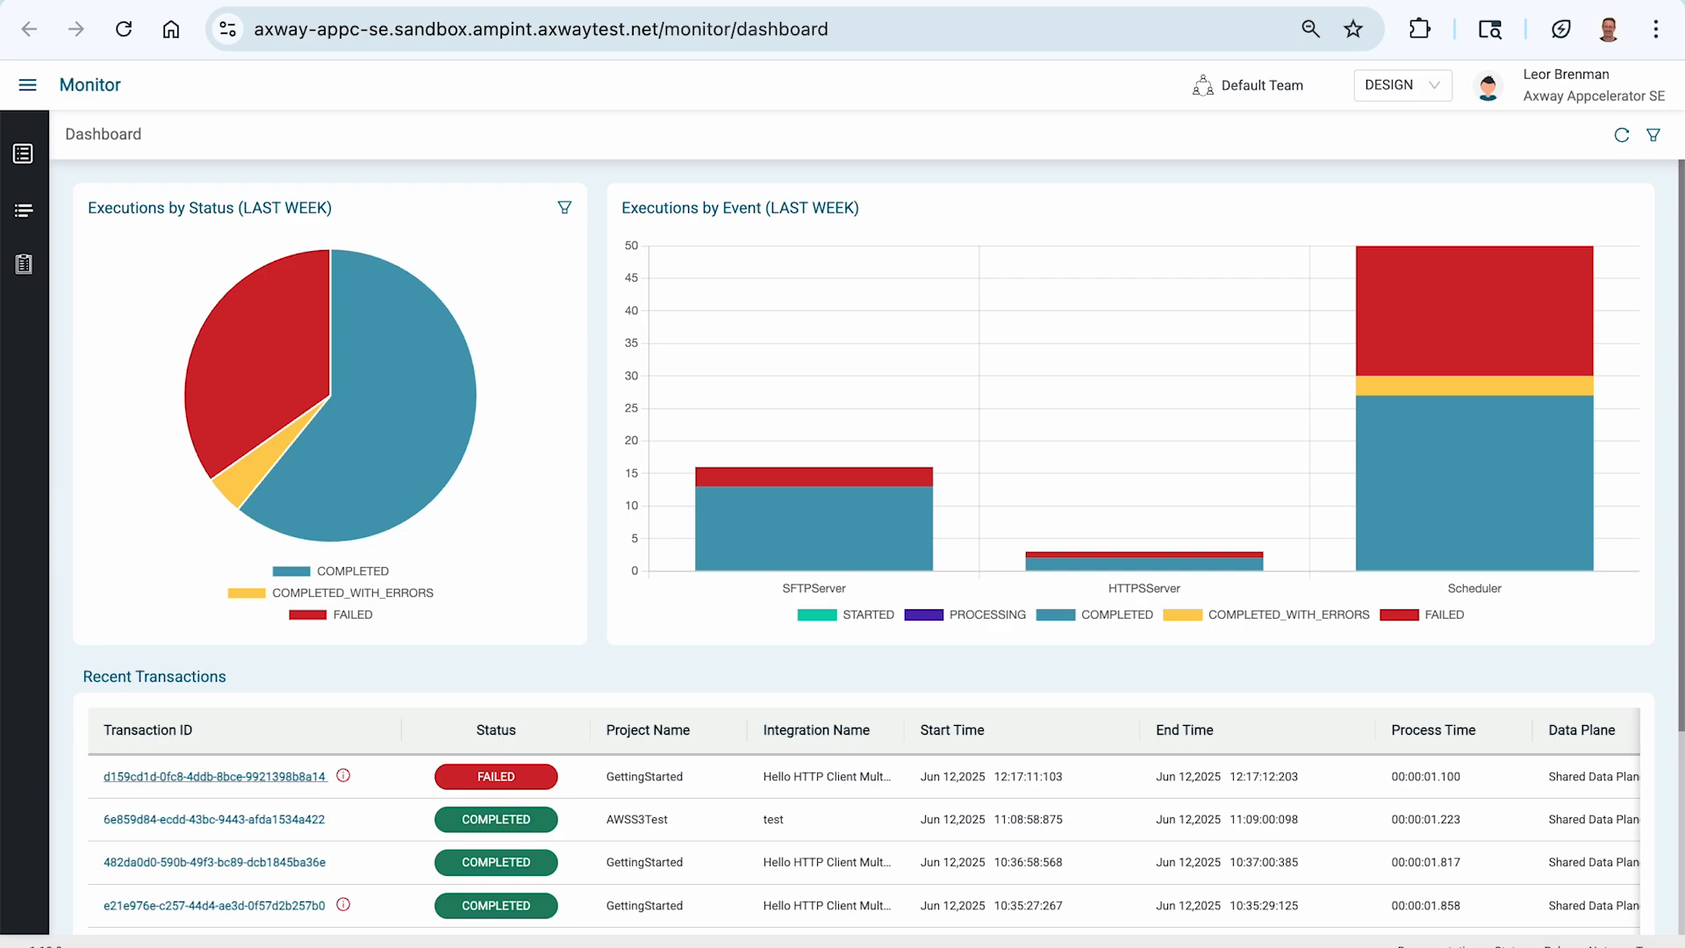
key("ctrl+shift+Tab")
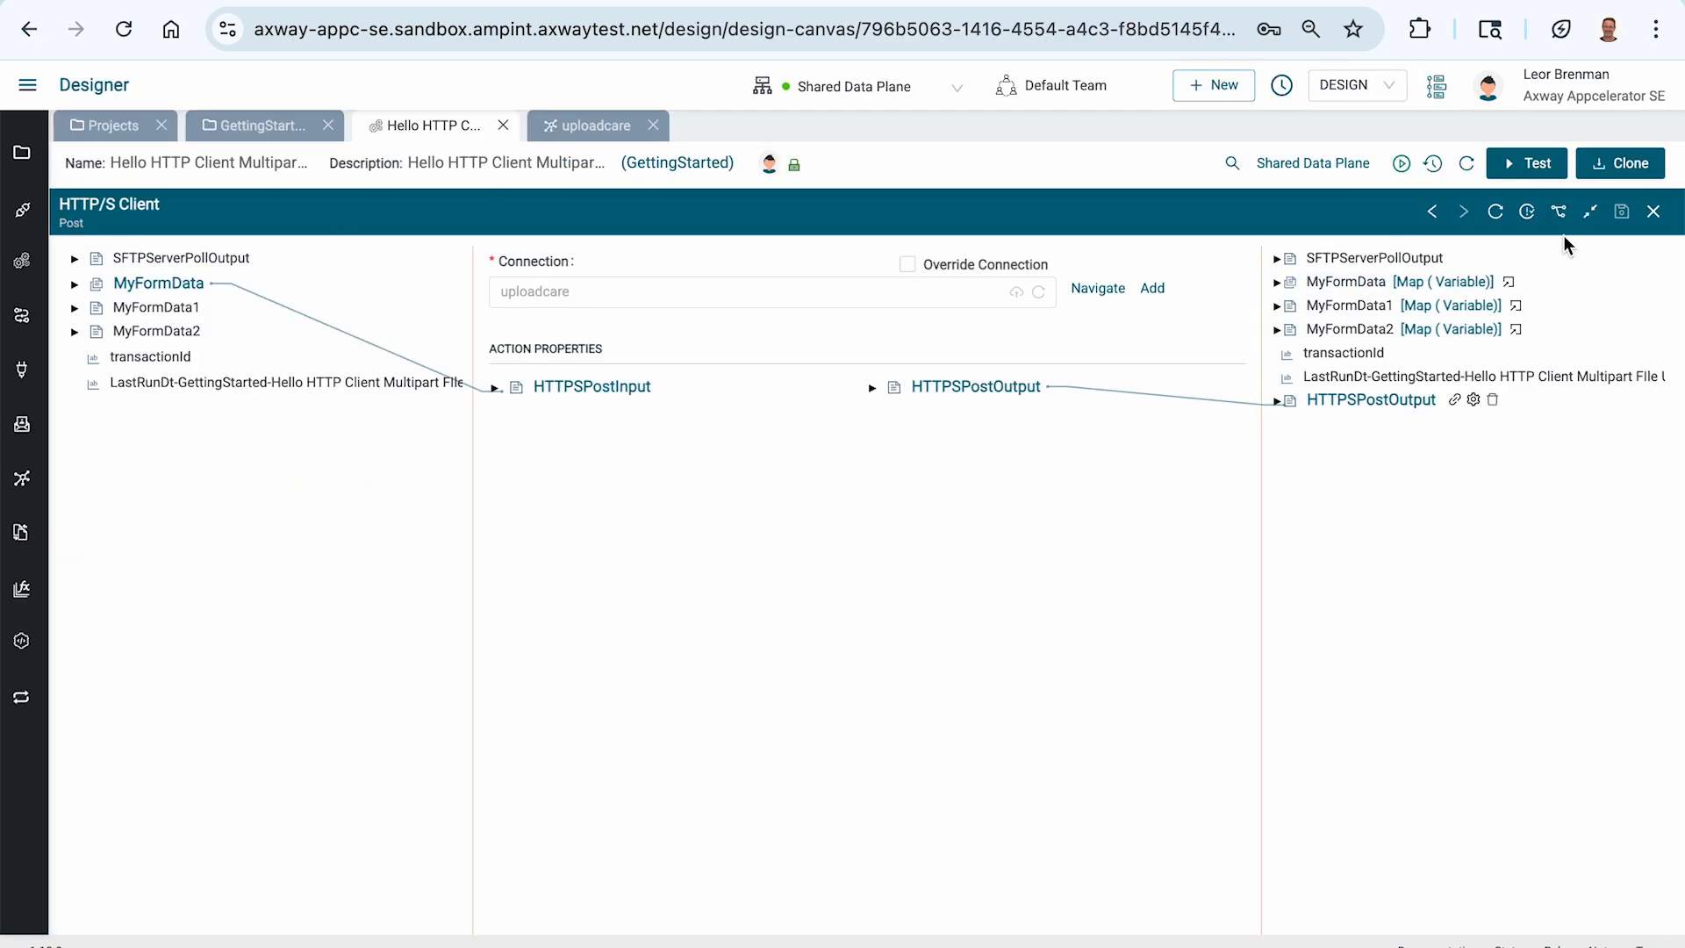
- Deactivate the integration's event on the Shared Data Plane and return to the canvas
left_click(1403, 165)
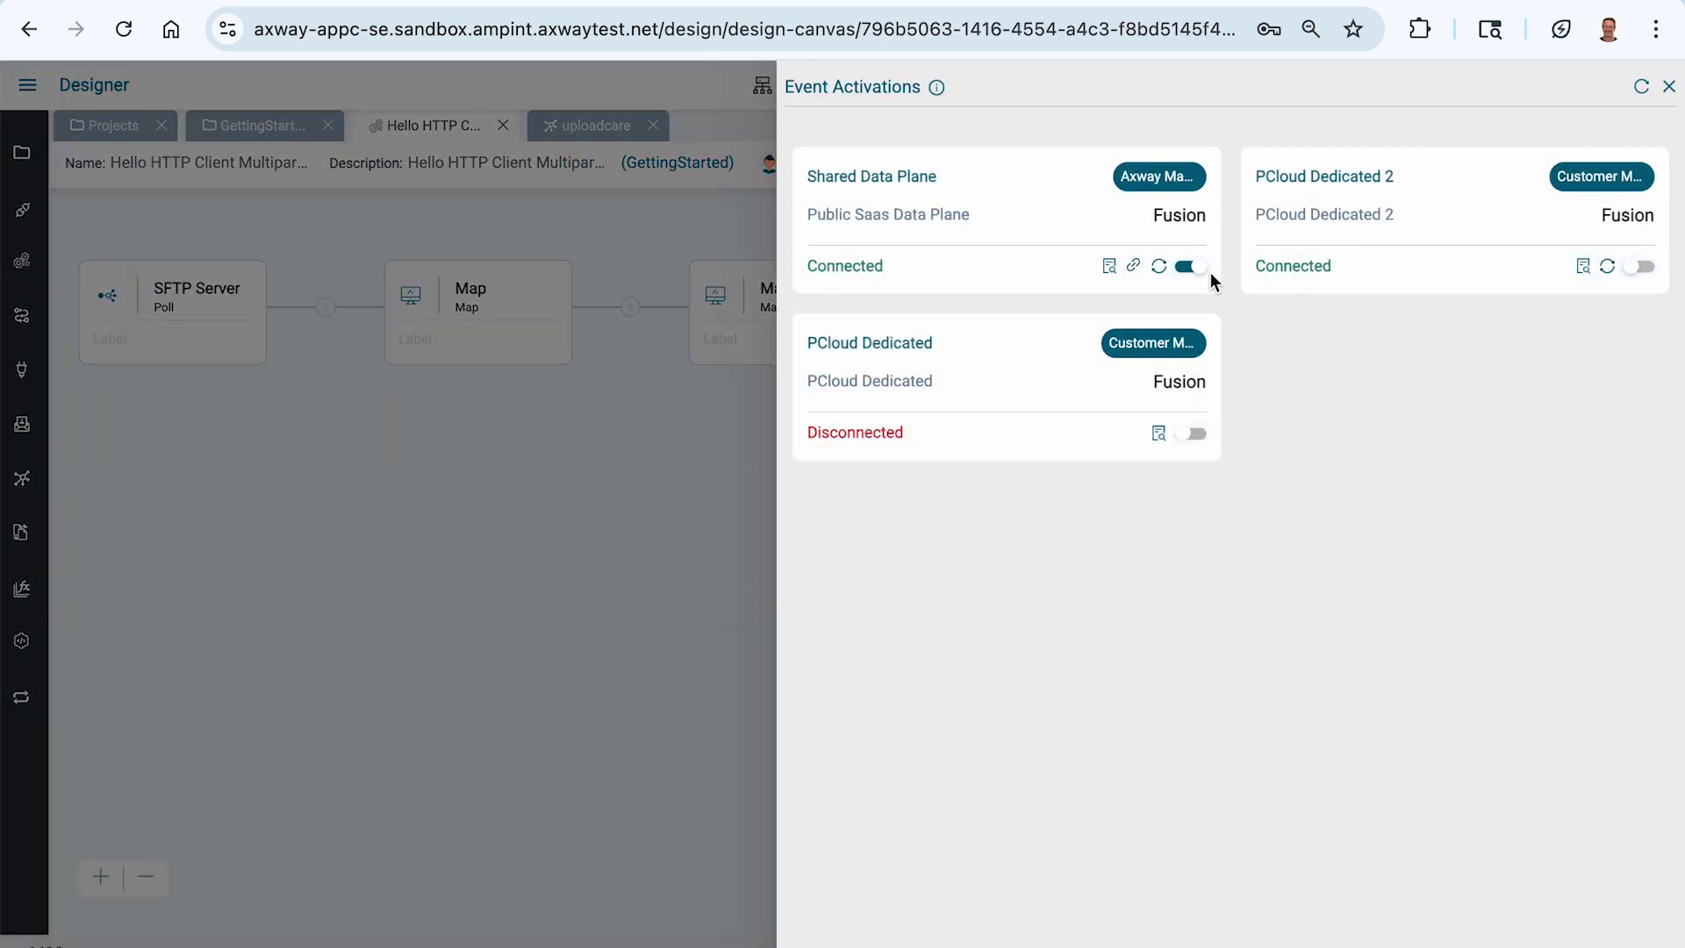
left_click(1197, 266)
left_click(1068, 257)
left_click(563, 548)
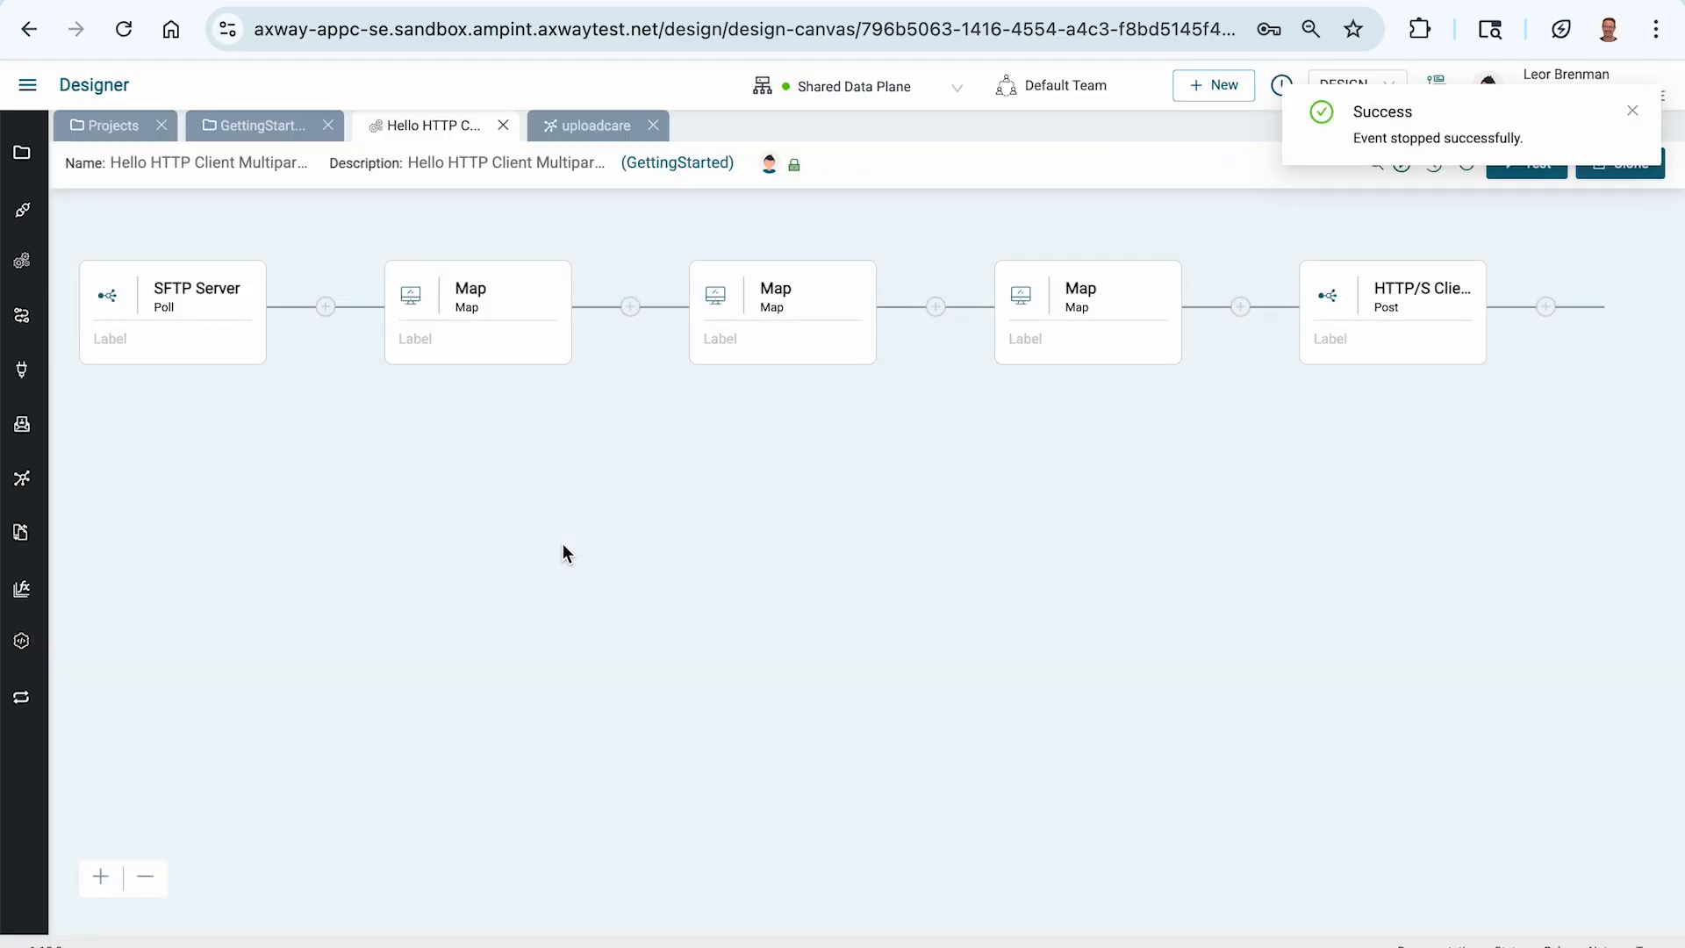
- In the first Map, map the body of the SFTPServerPollOutput files to MyFormData2's content, then save the component
left_click(481, 290)
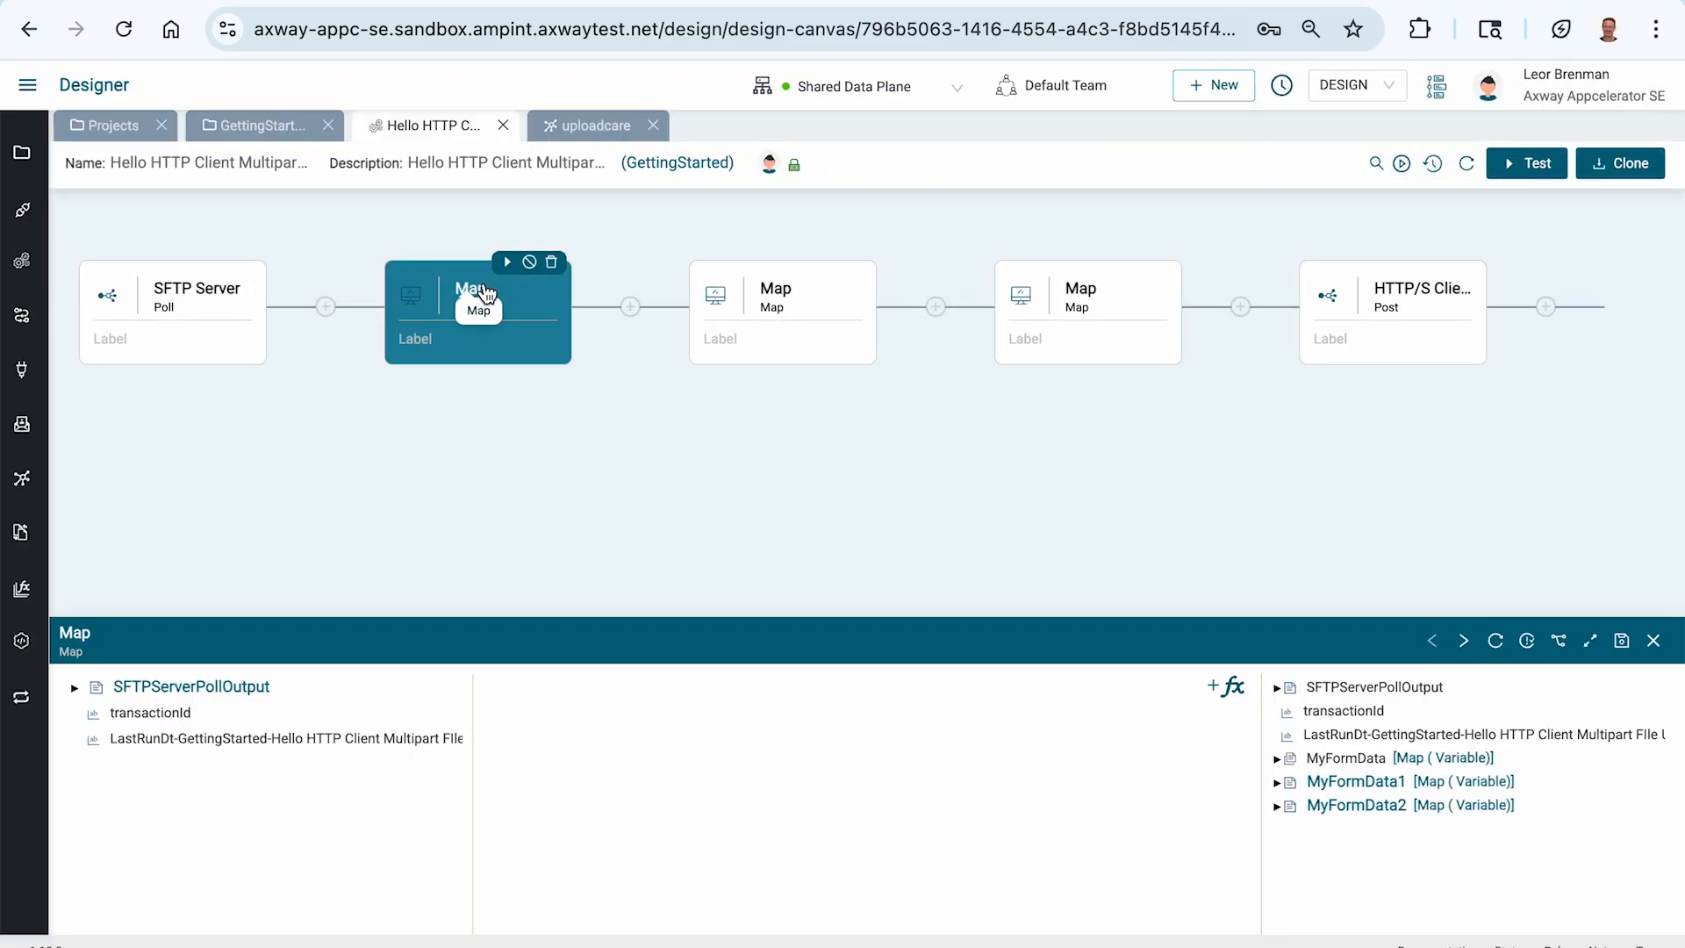
left_click(1591, 642)
left_click(1279, 379)
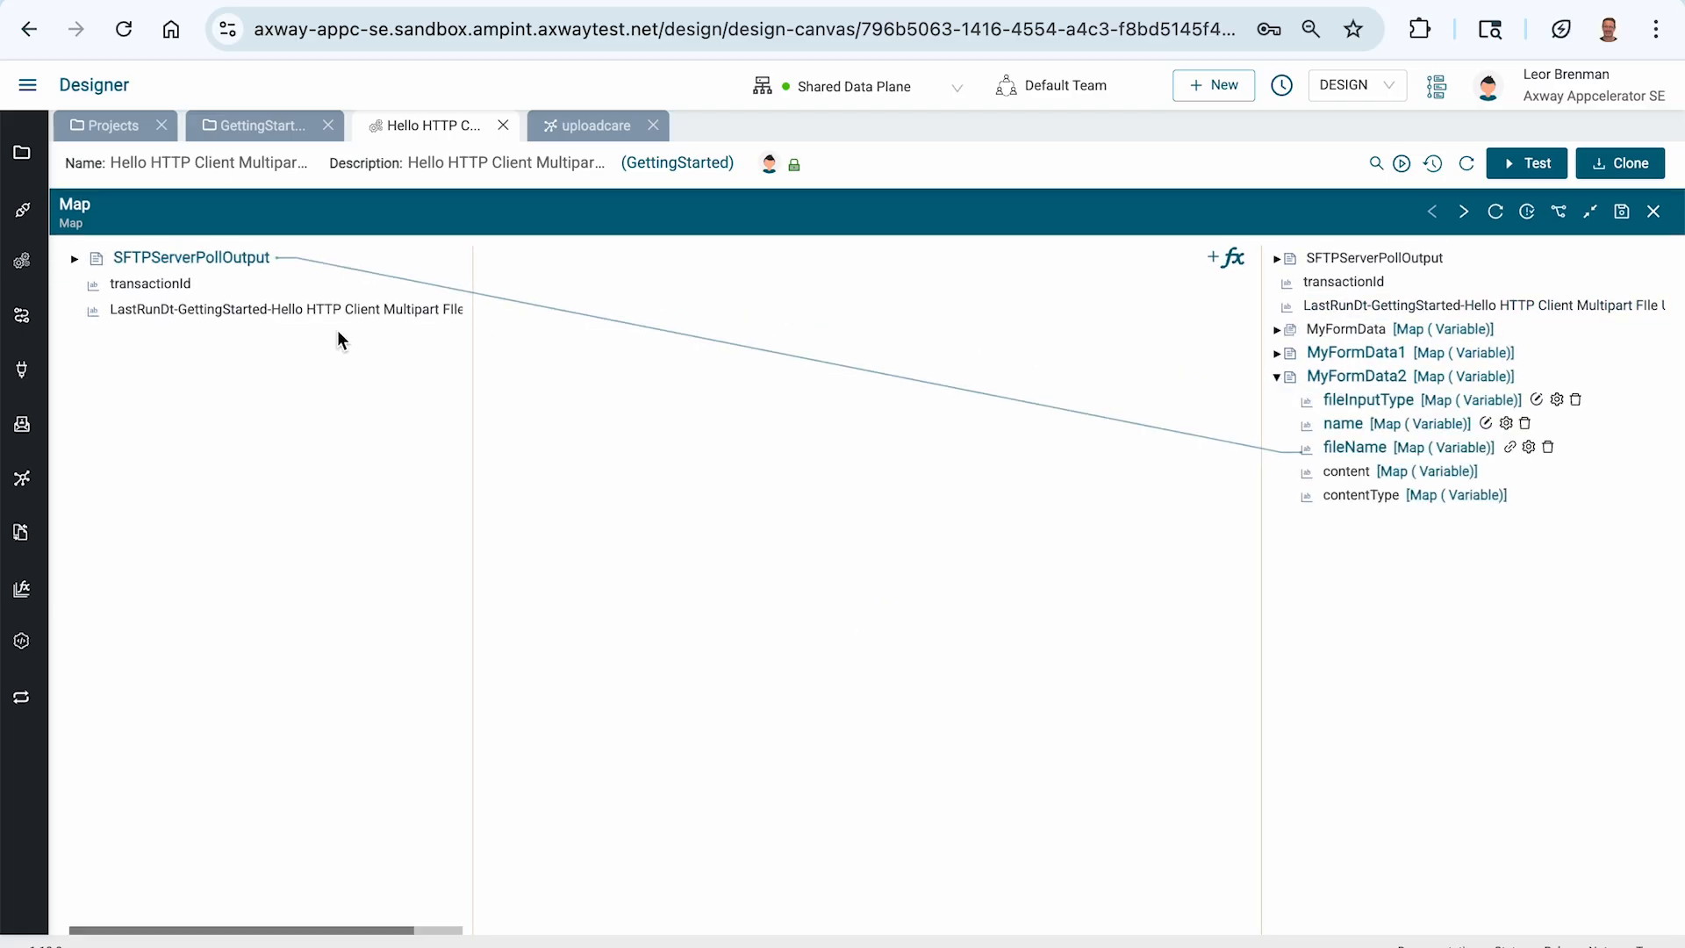
left_click(74, 260)
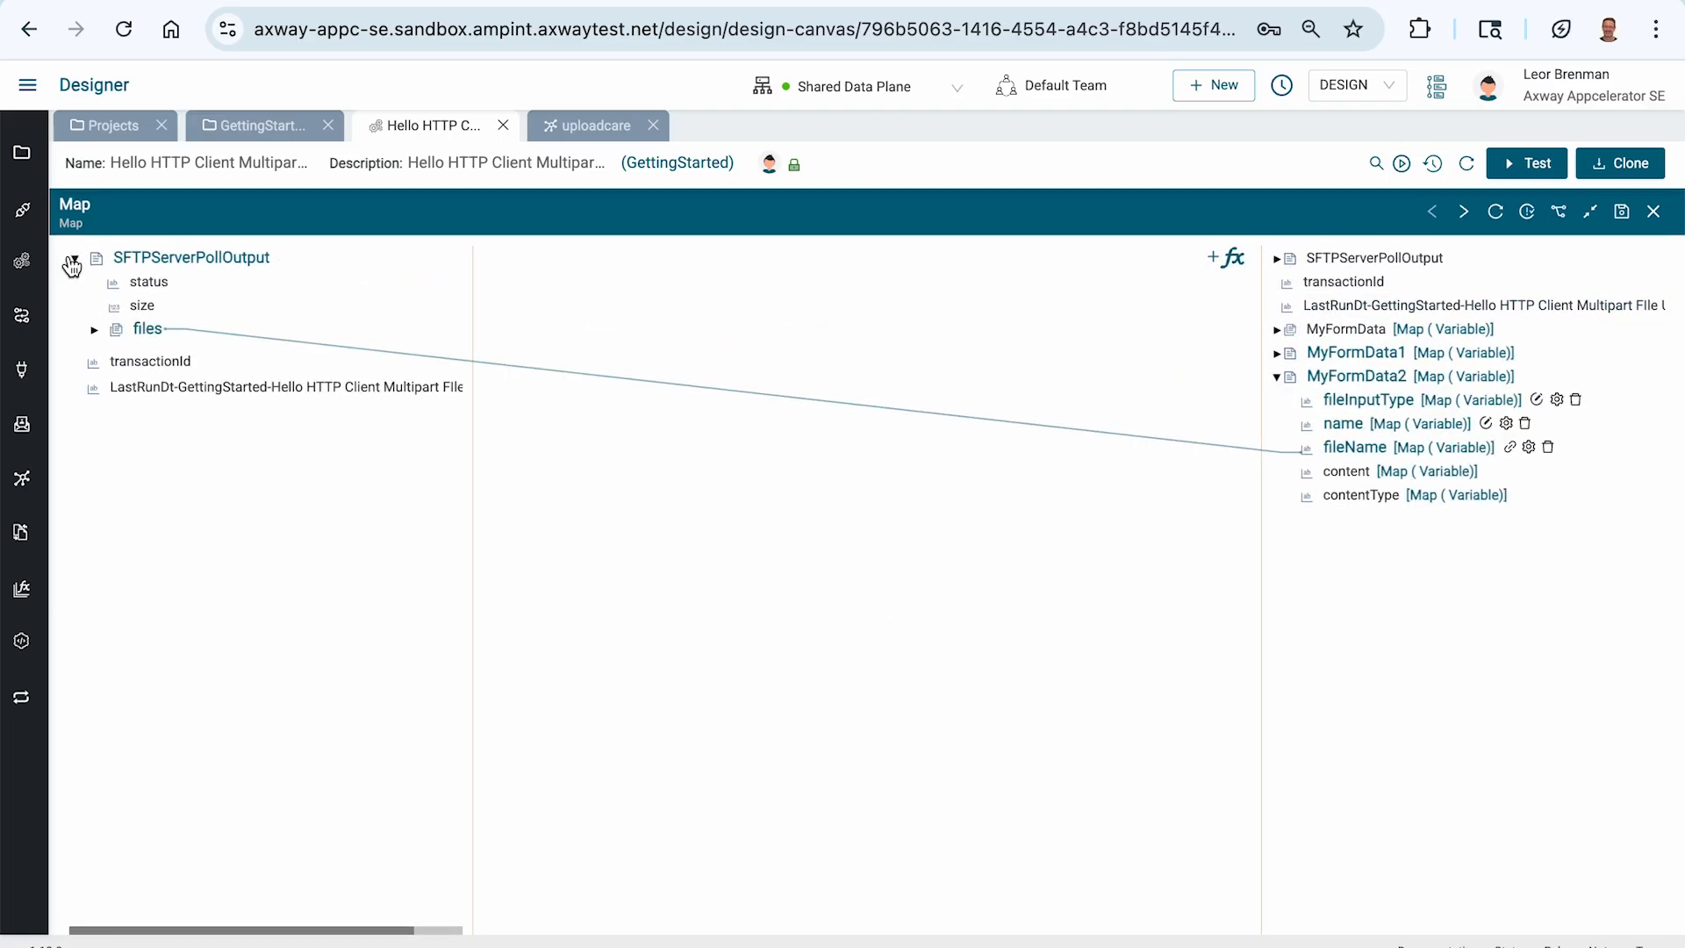
left_click(94, 330)
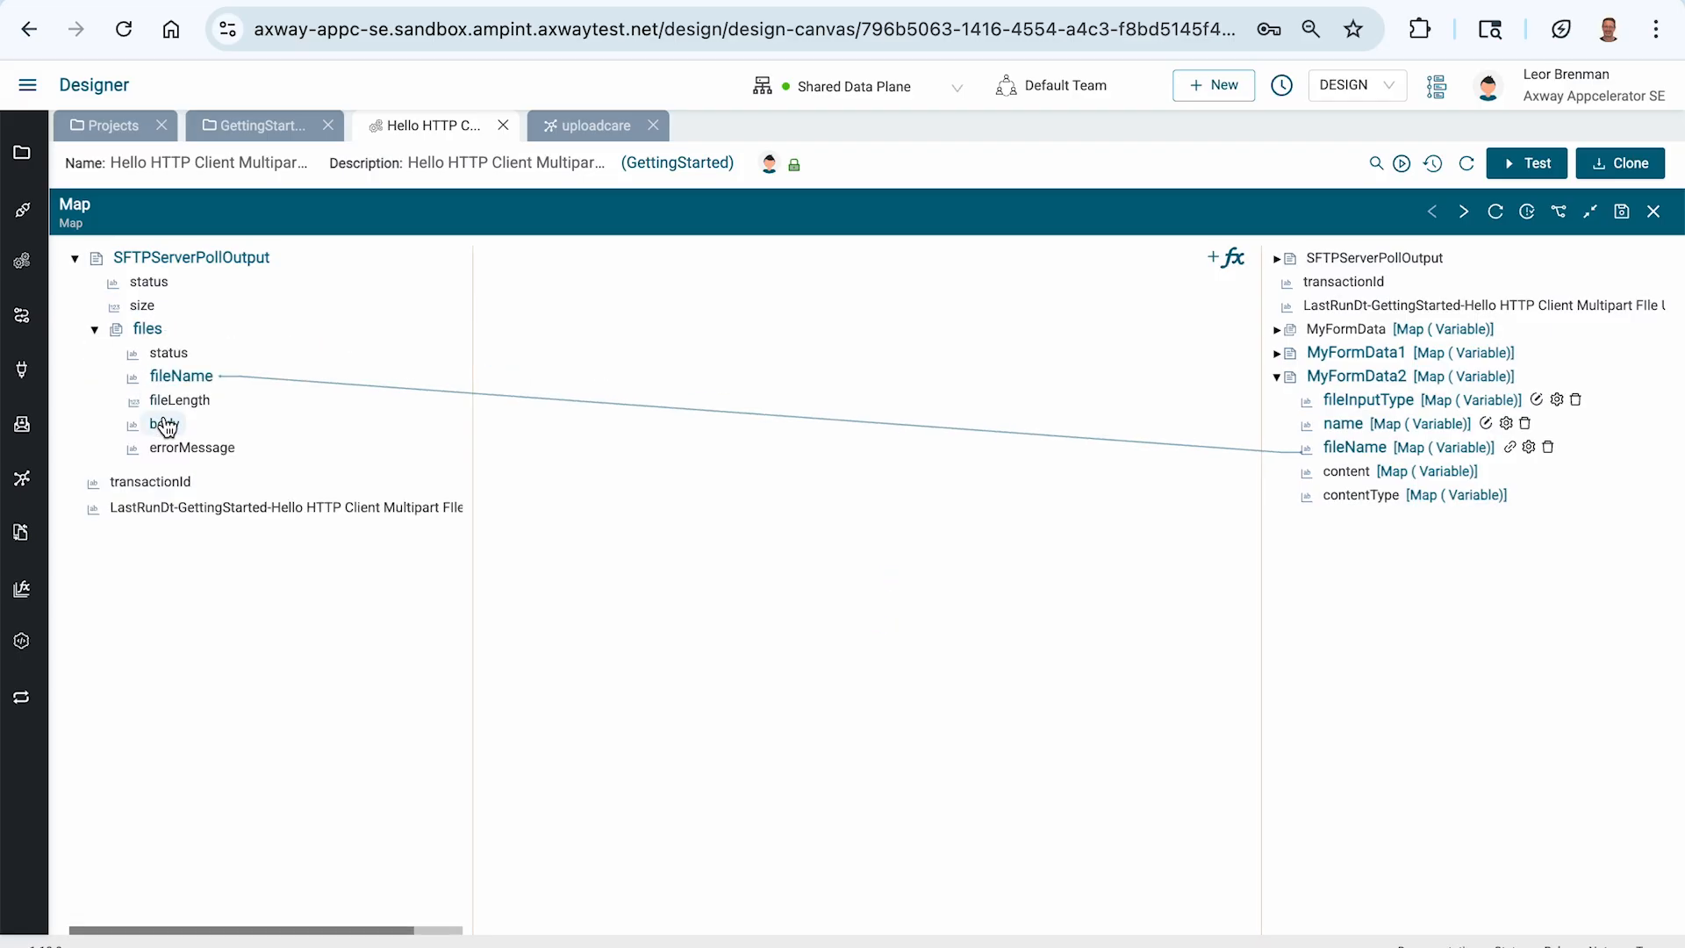
left_click_drag(167, 427, 1352, 482)
left_click(1621, 215)
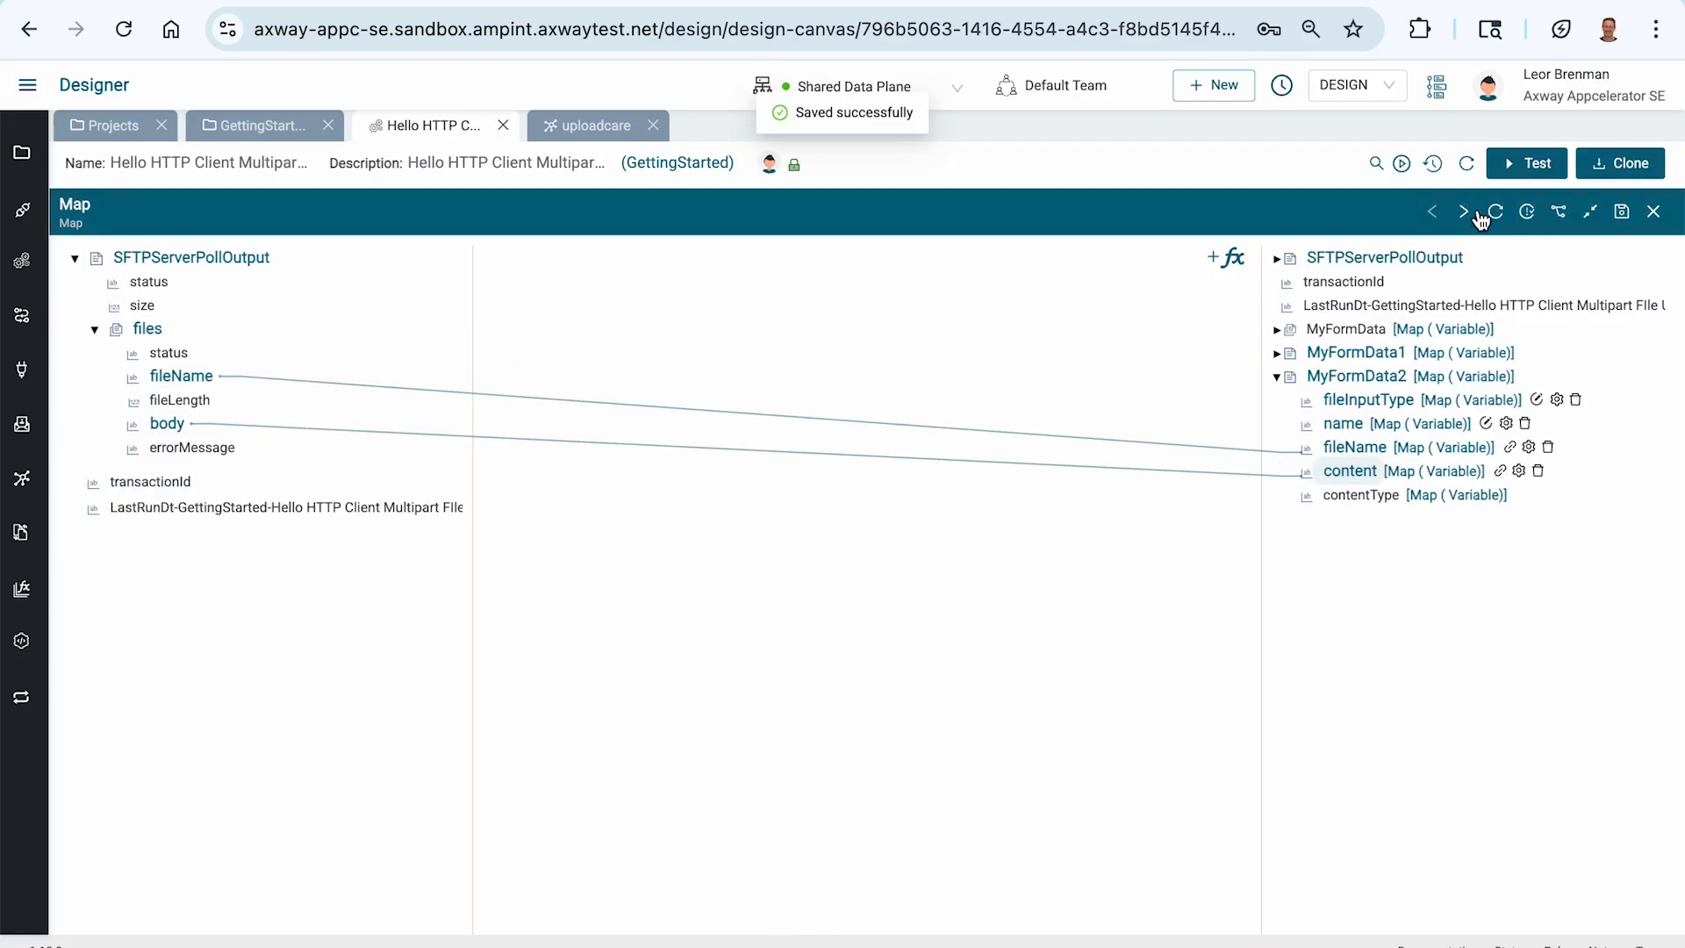
- Reactivate the integration's event on the Shared Data Plane
left_click(1402, 164)
left_click(1192, 266)
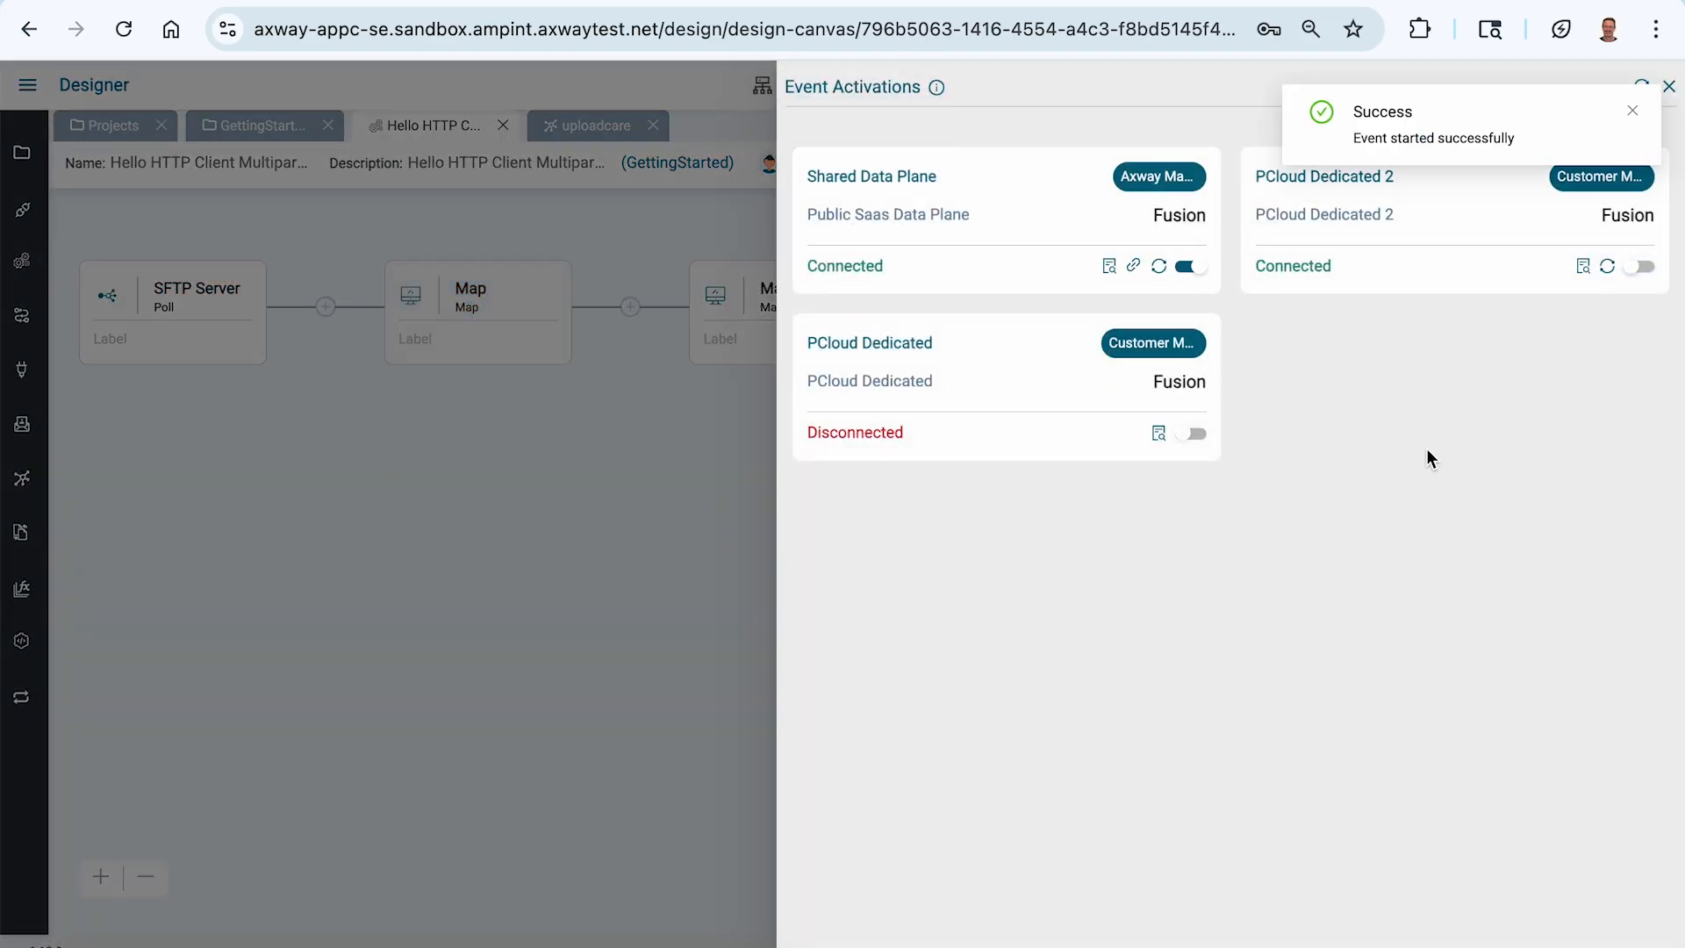
- Switch to FileZilla, refresh the remote /incoming folder, and upload small.jpg to it again
key("super+Tab")
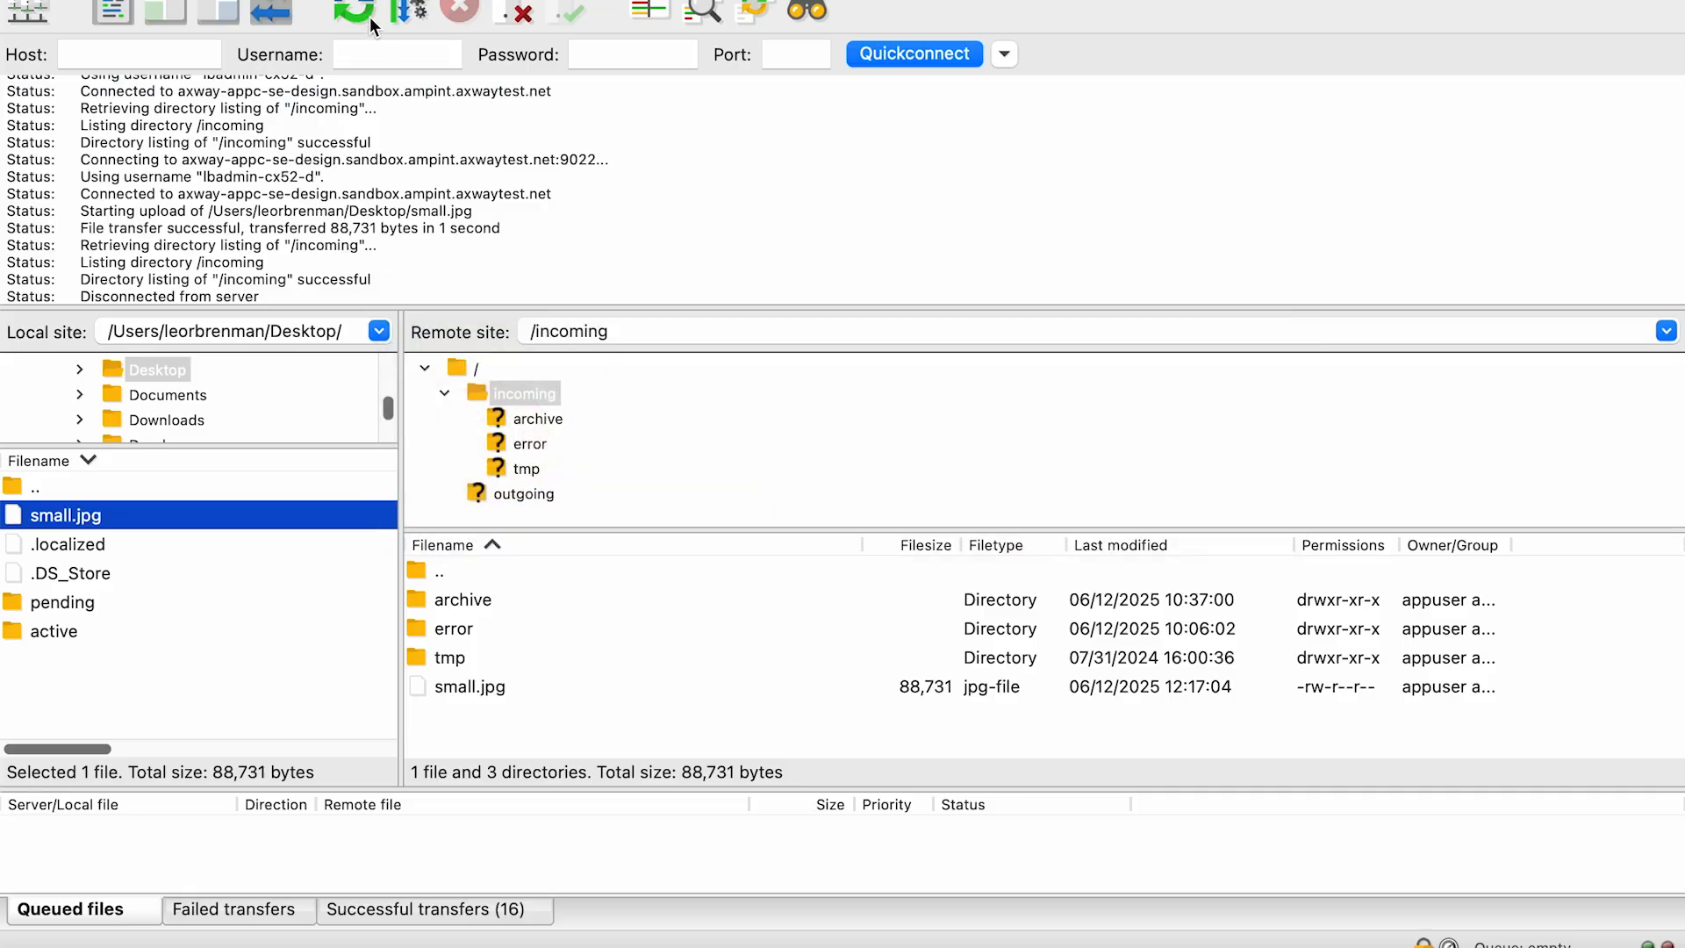
left_click(370, 18)
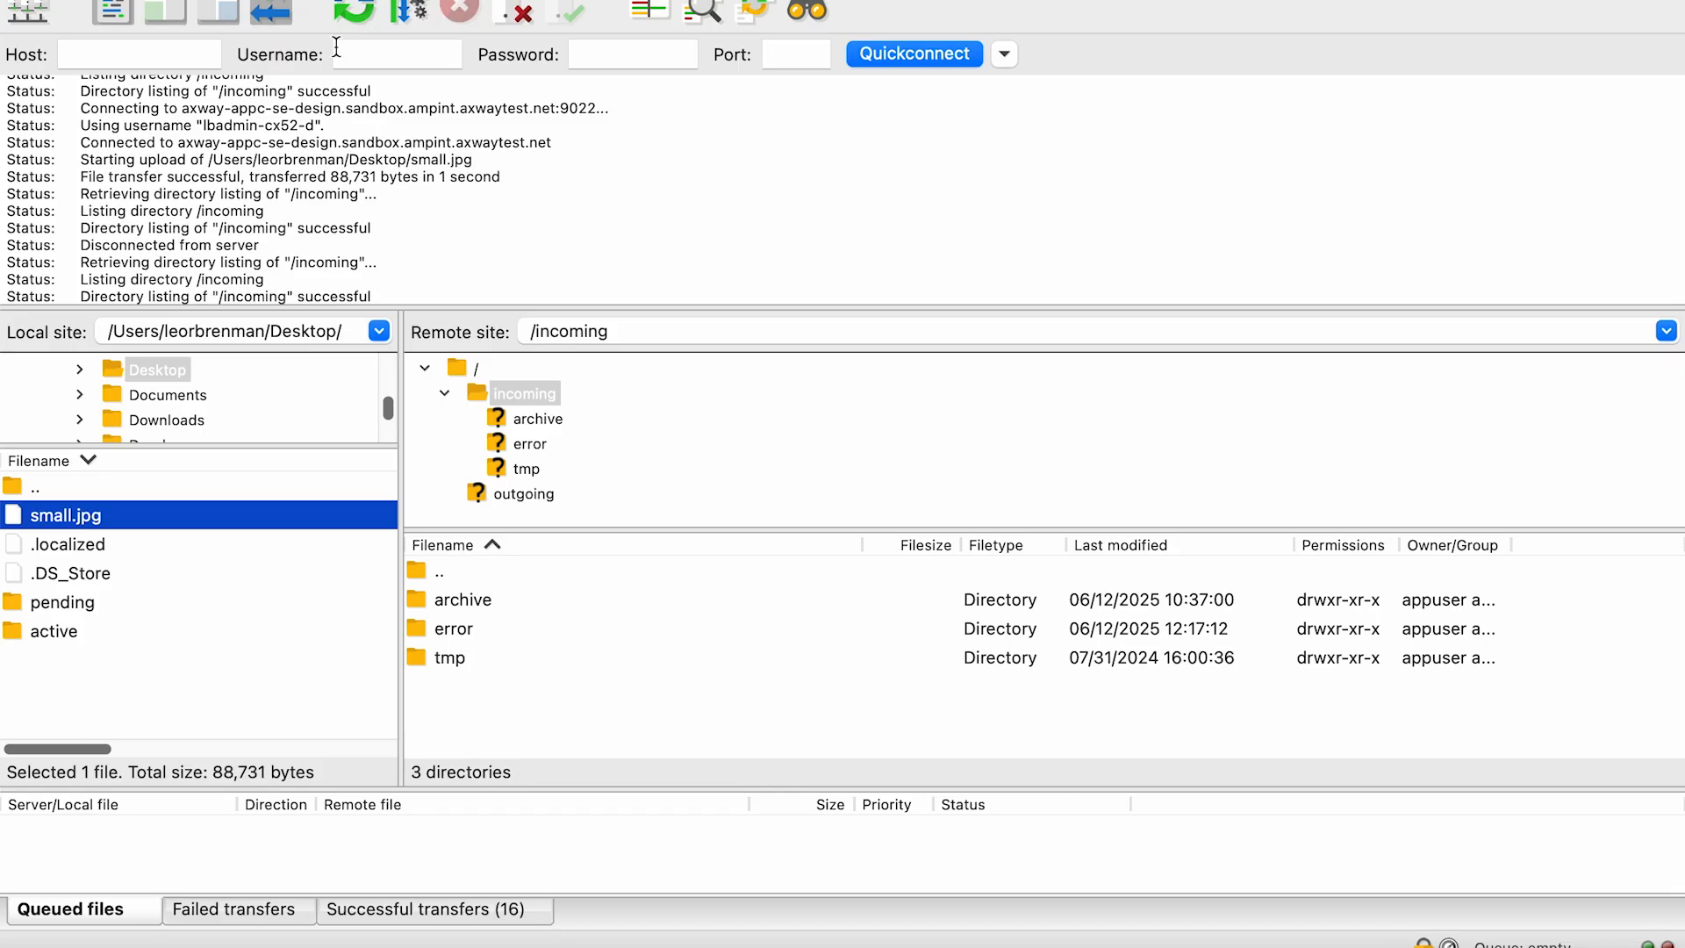
double_click(15, 517)
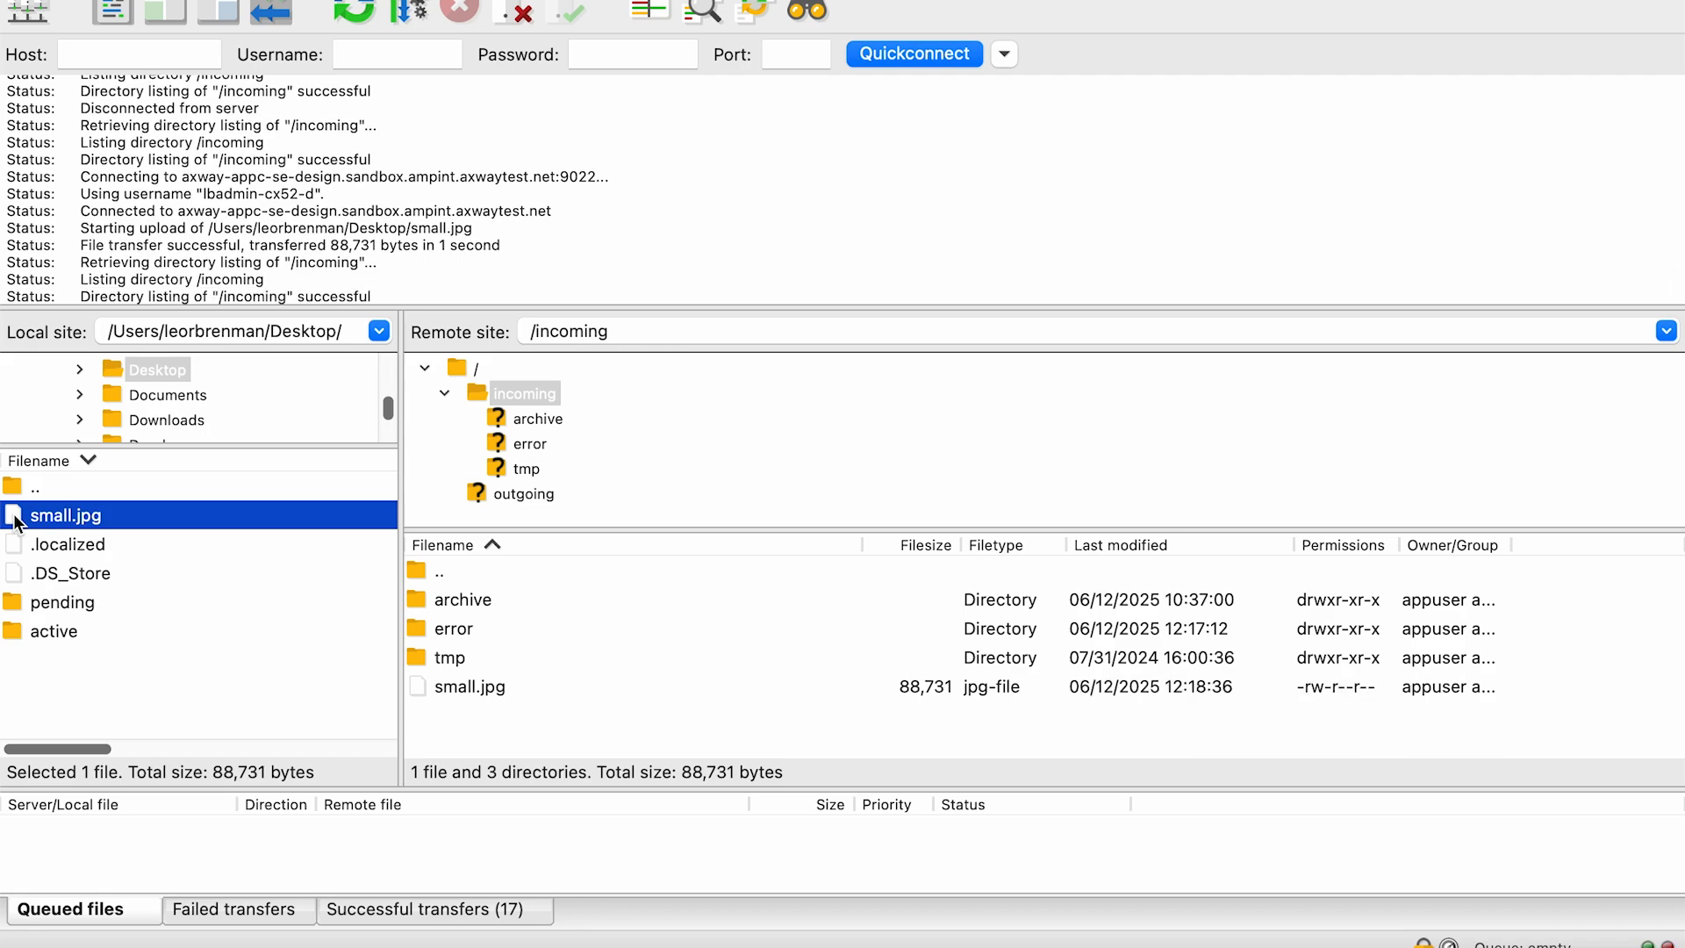
- Switch back to Chrome and go to the Uploadcare project's Files page to check for the uploaded file
key("super+Tab")
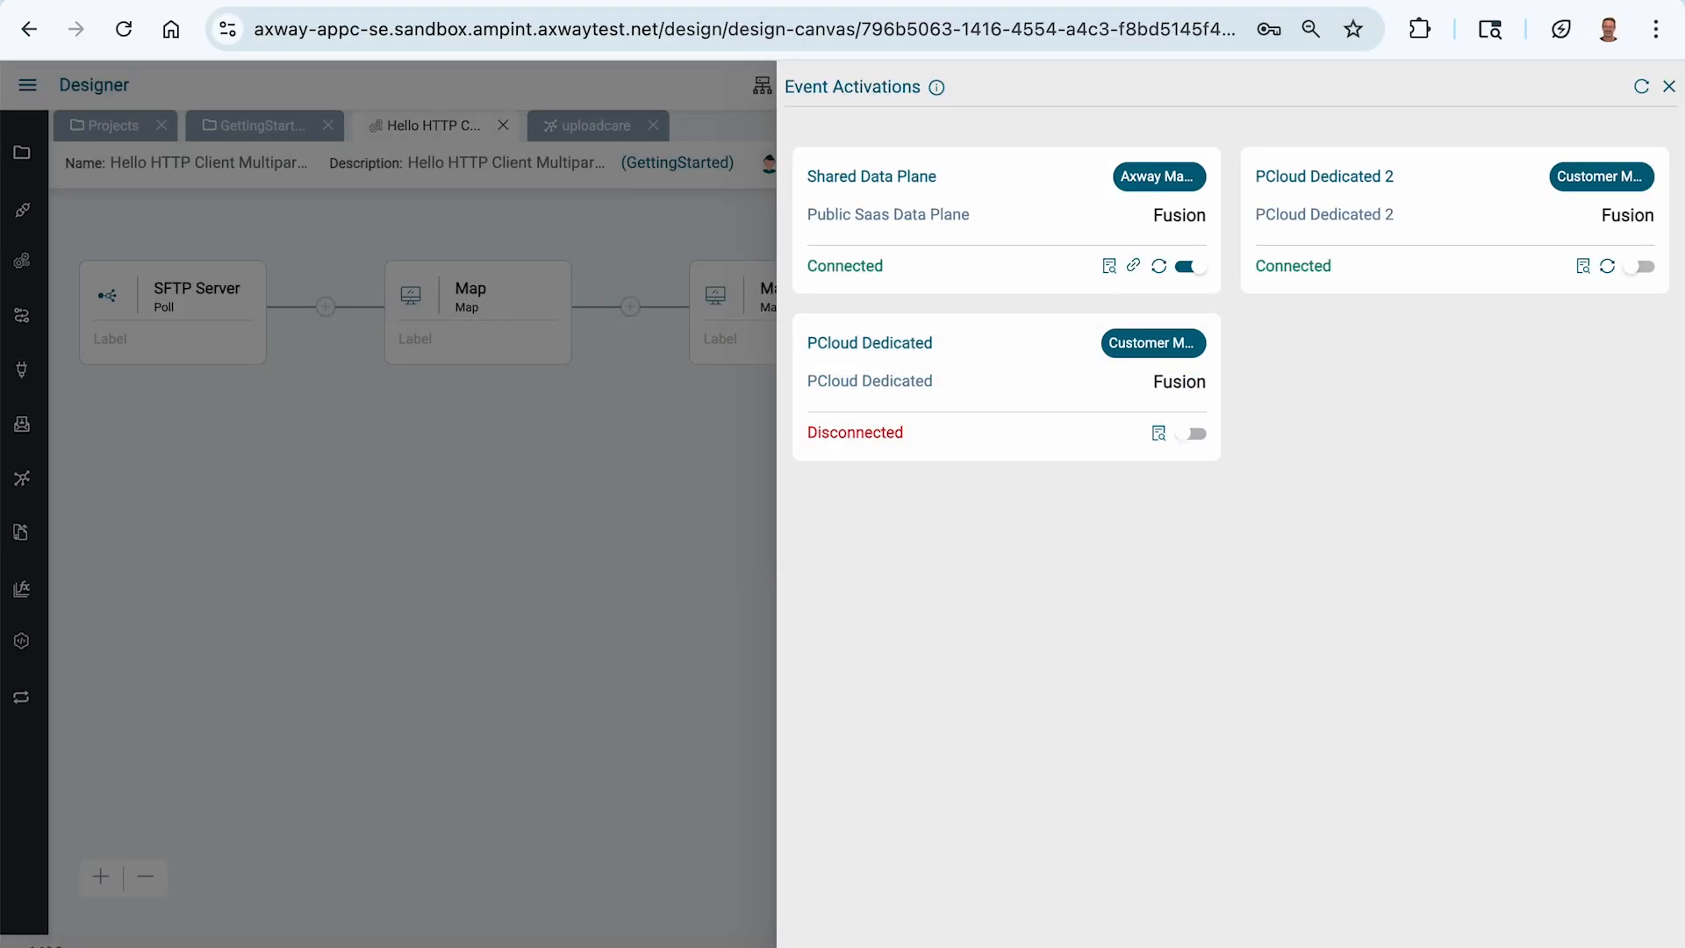
key("ctrl+Tab")
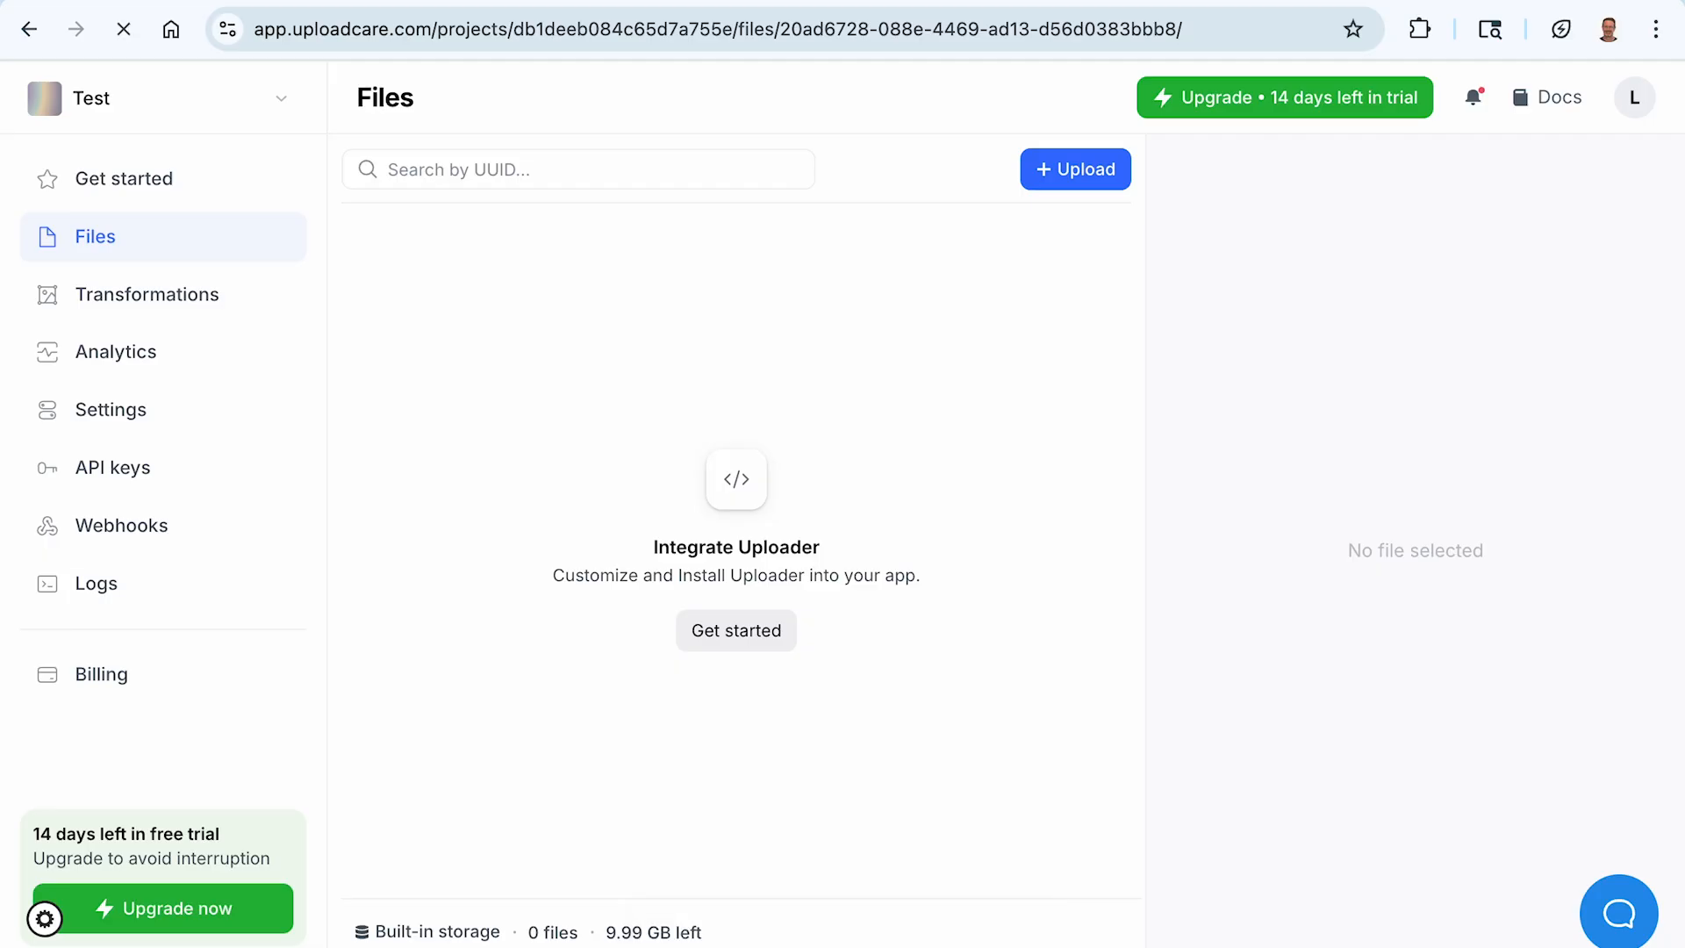